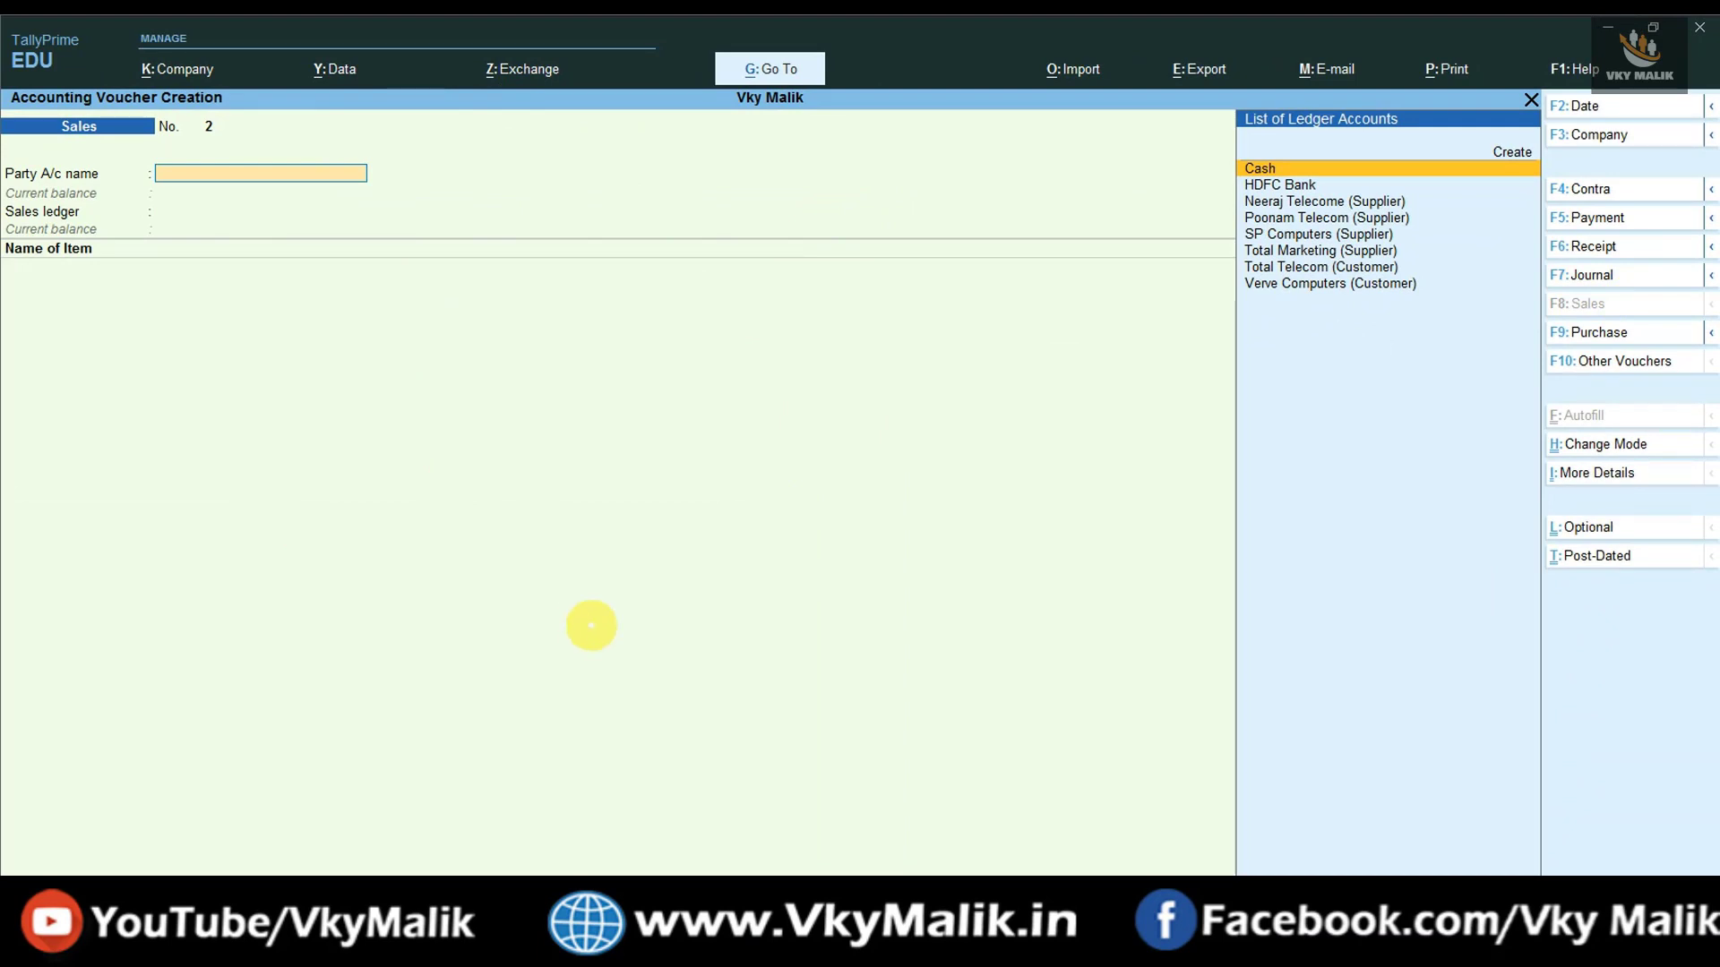
- Change the Sales voucher date to 1.4, giving 1-Apr-2020
key(F2)
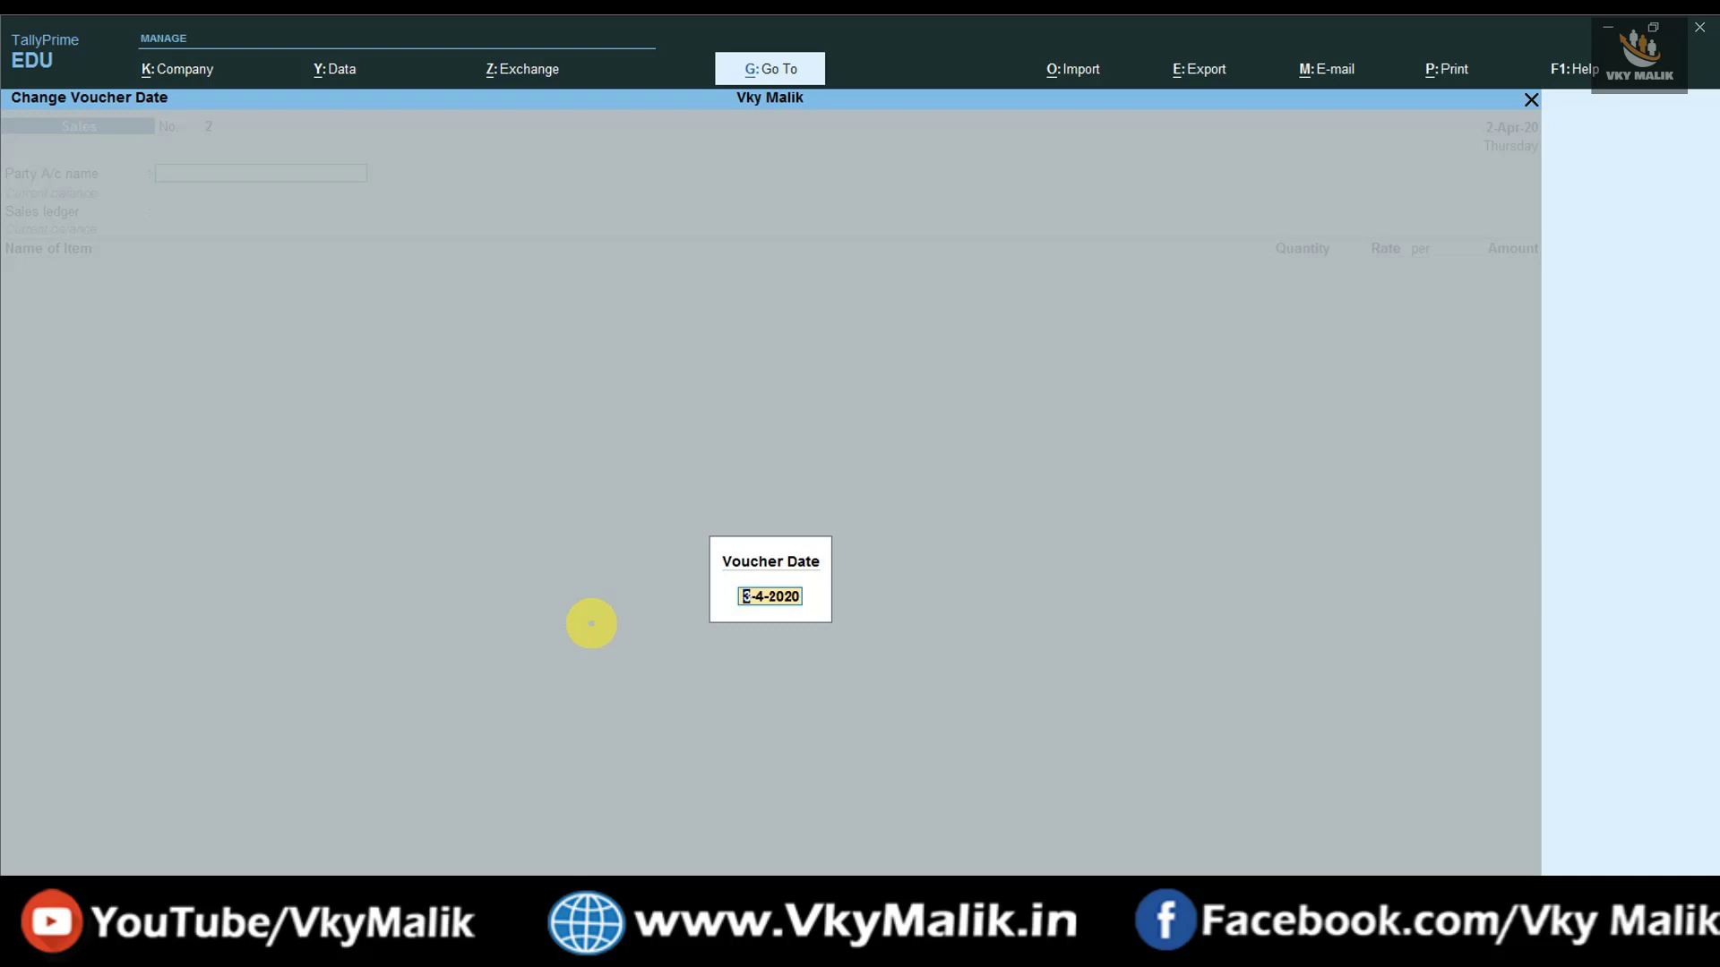
text(1.4)
key(Return)
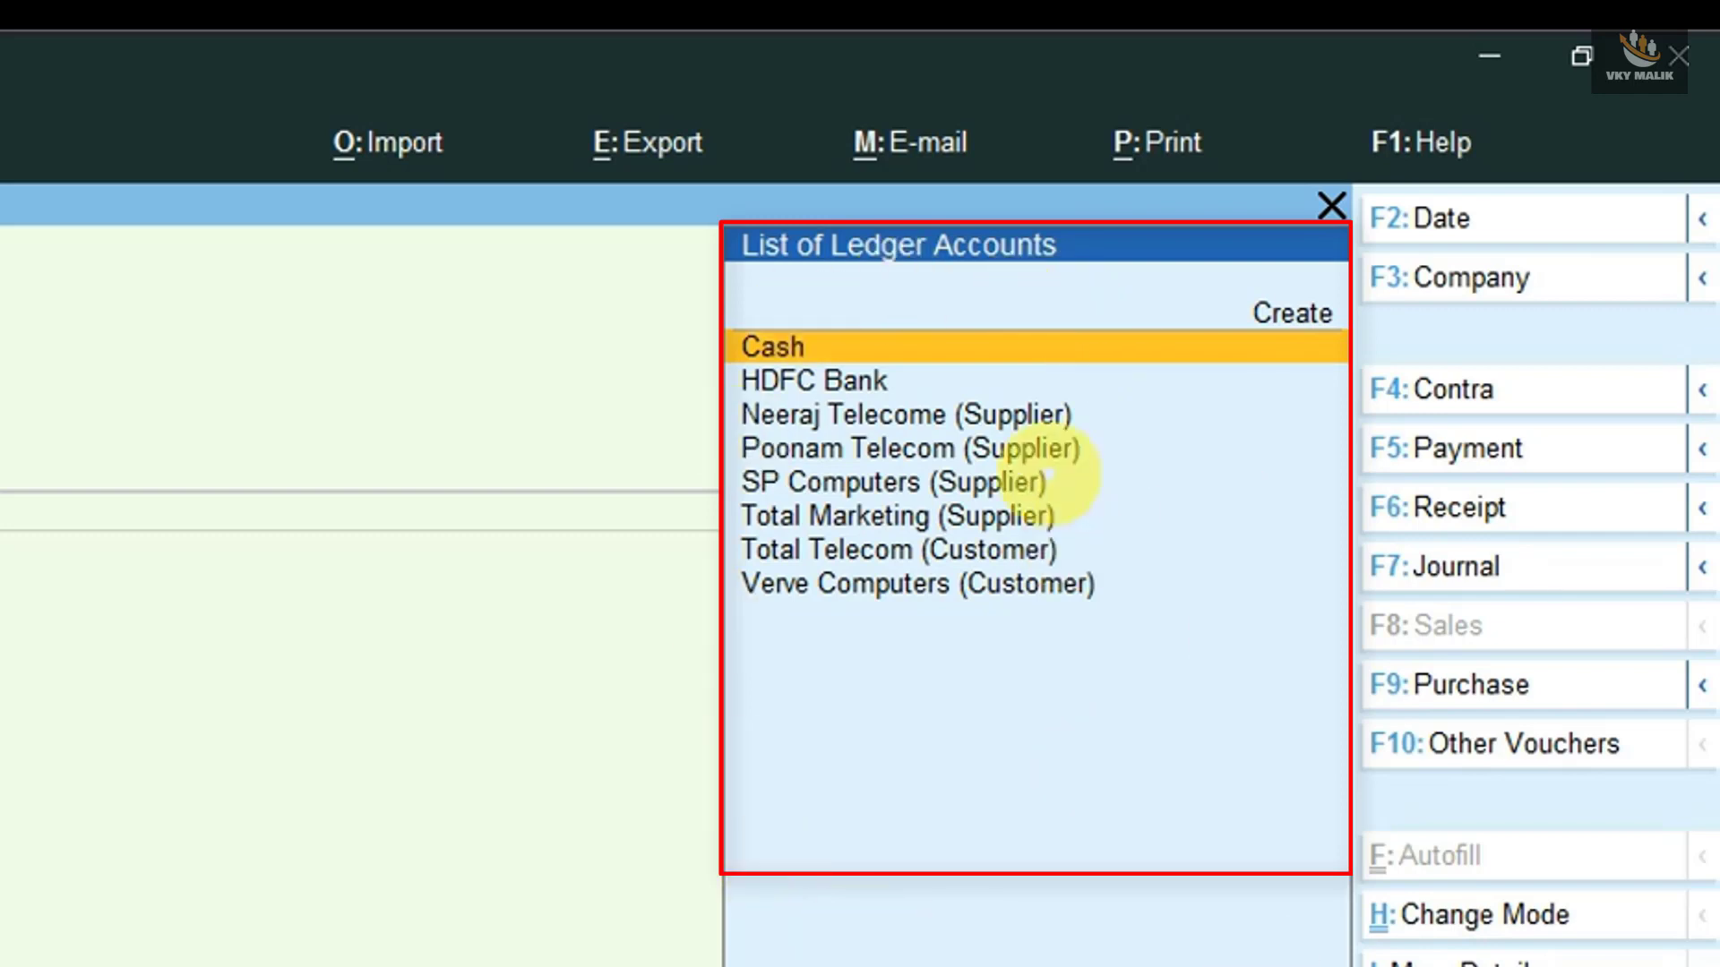
- Browse the ledger list, cancel a new ledger, and choose Total Telecom (Customer) as party
key(Down)
key(Down)
key(Down)
key(Down)
key(Down)
key(Down)
key(Down)
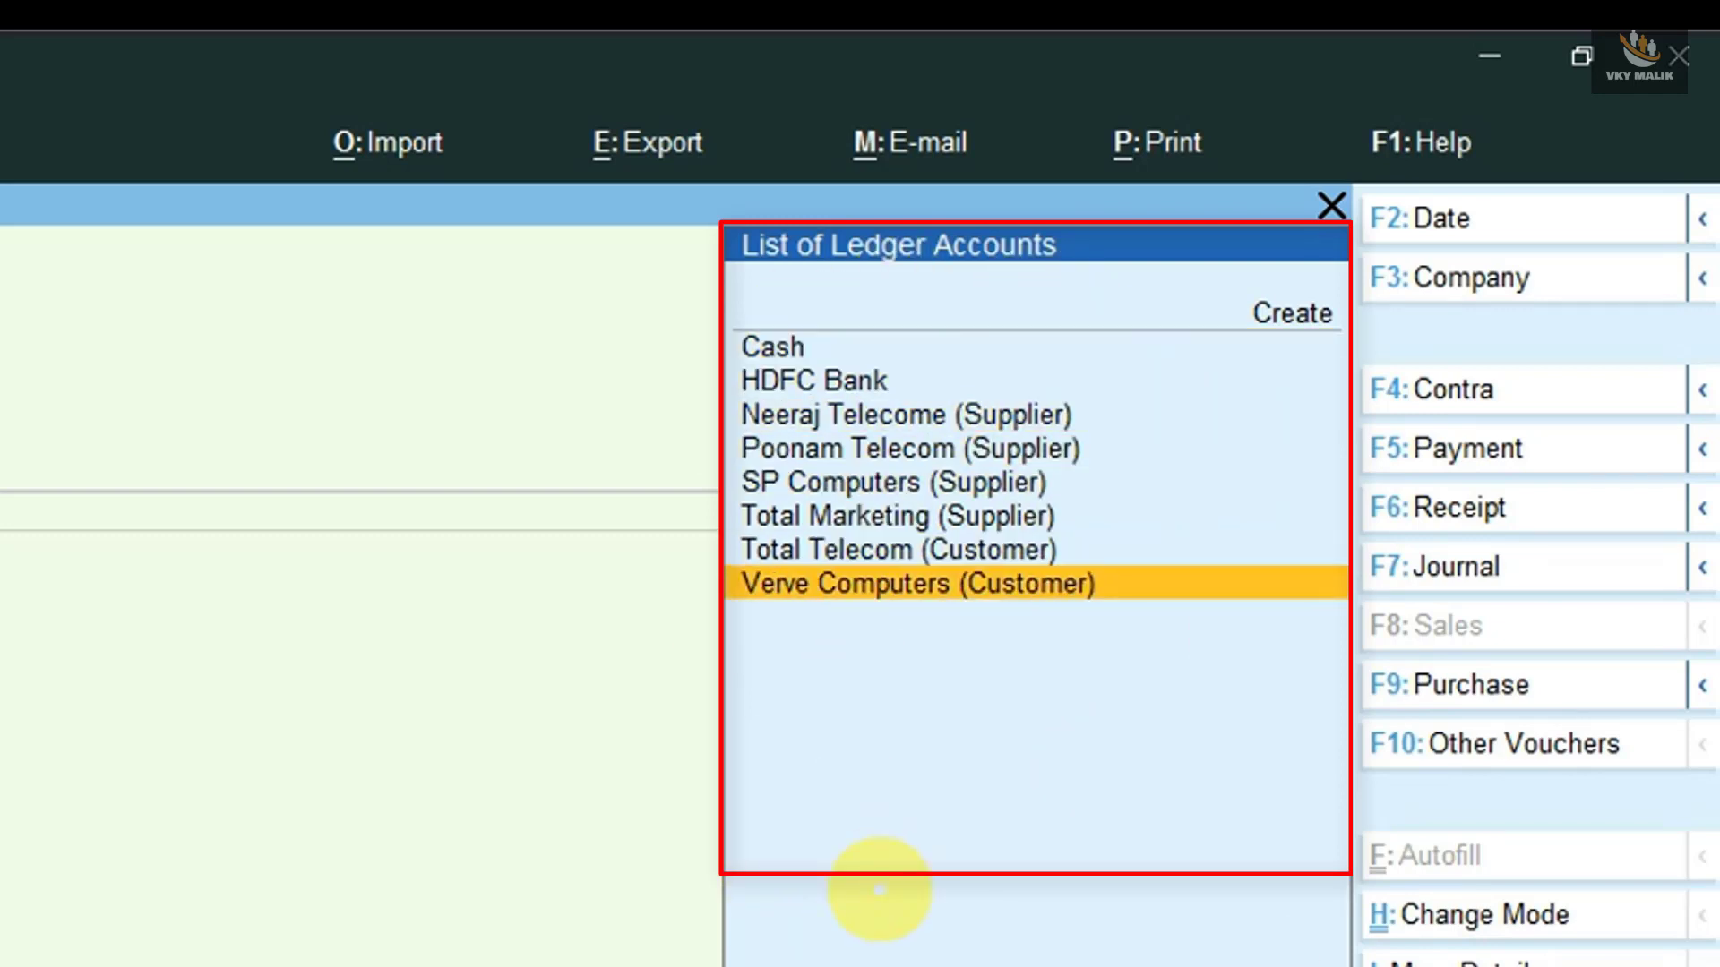
key(Up)
key(Up)
key(Up)
key(Up)
key(Up)
key(Up)
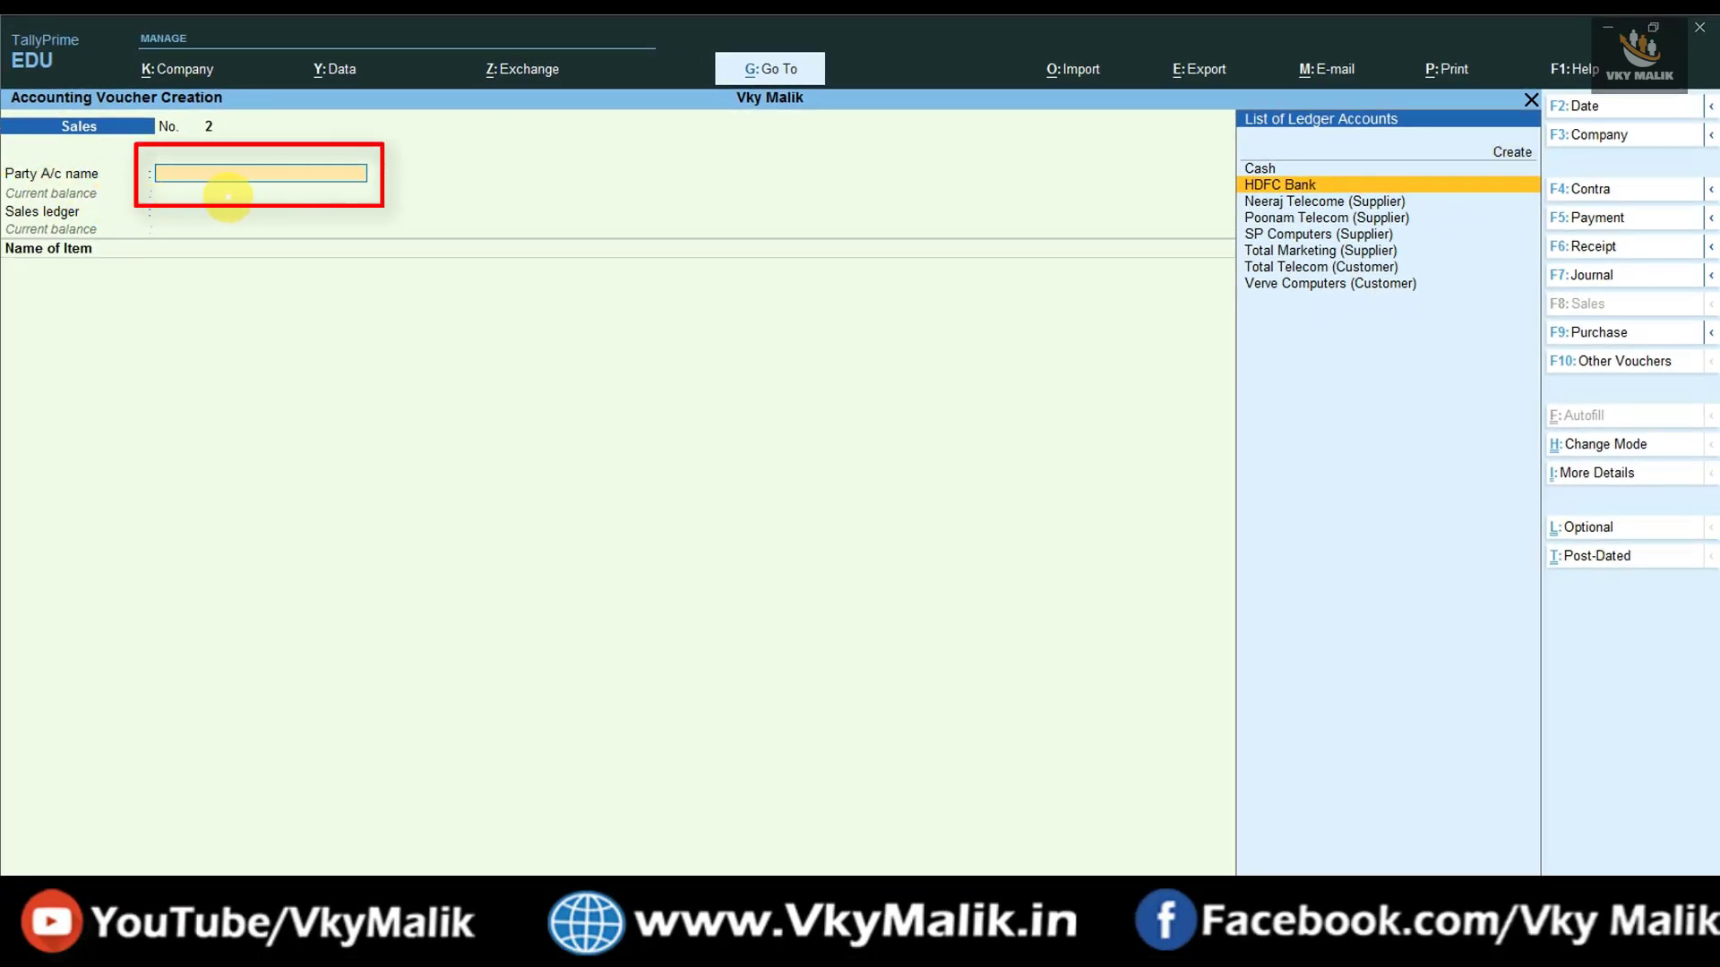
key(alt+c)
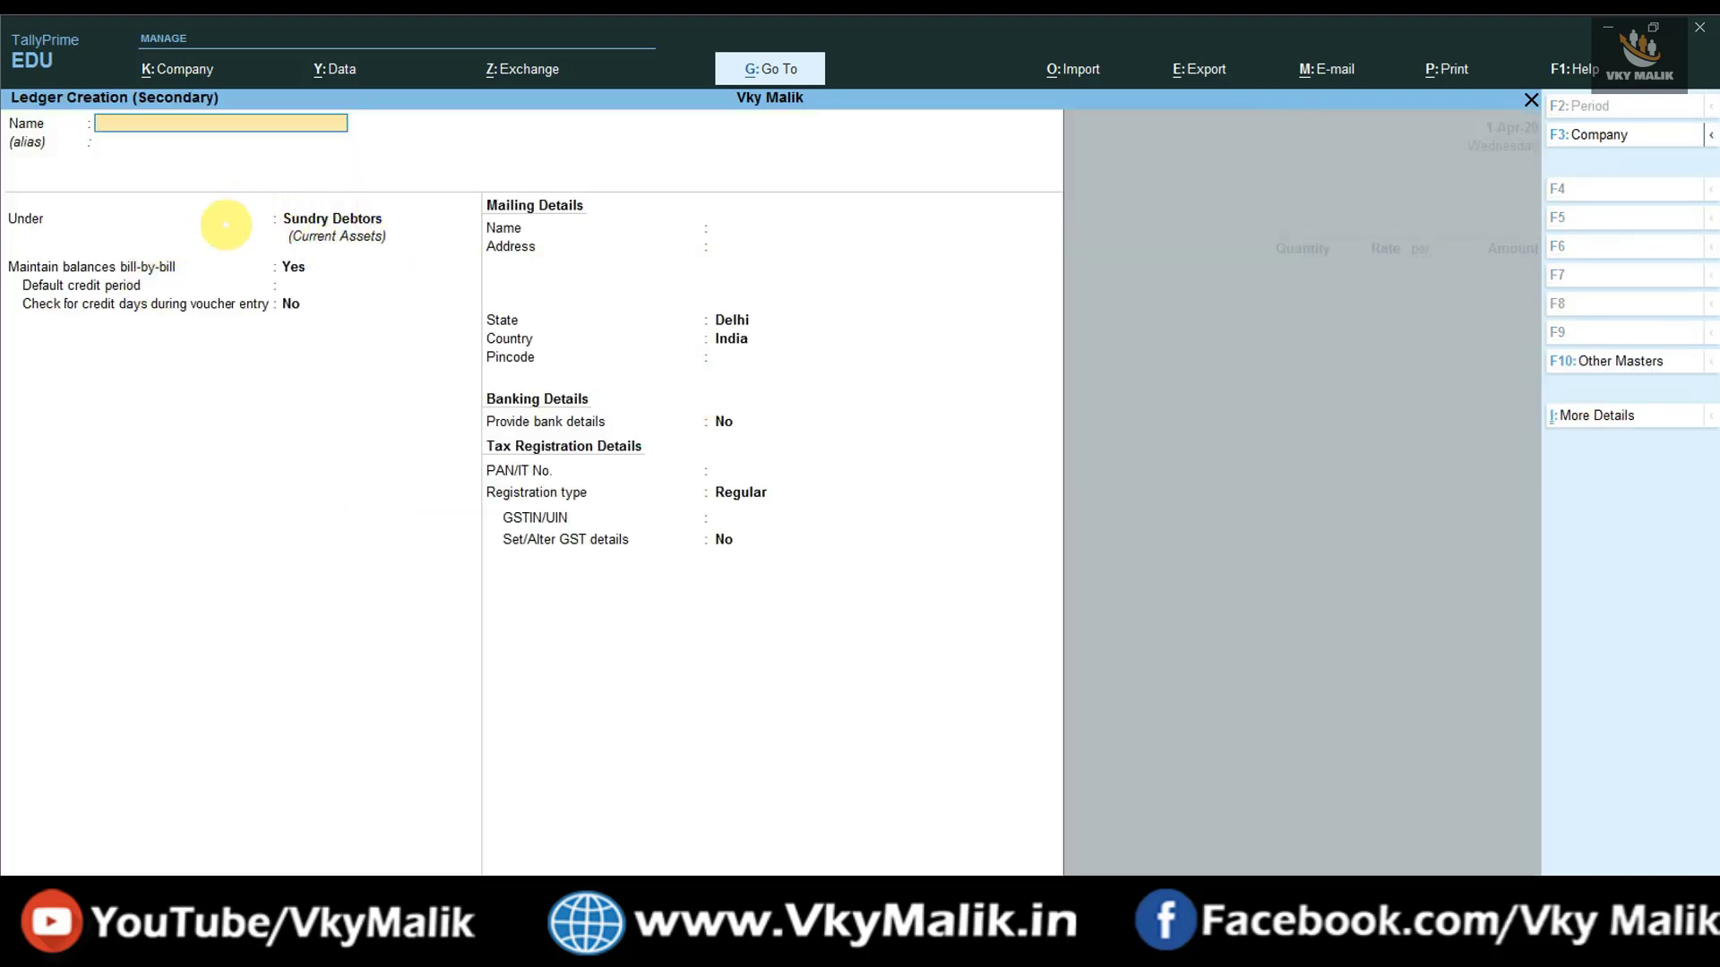
key(Escape)
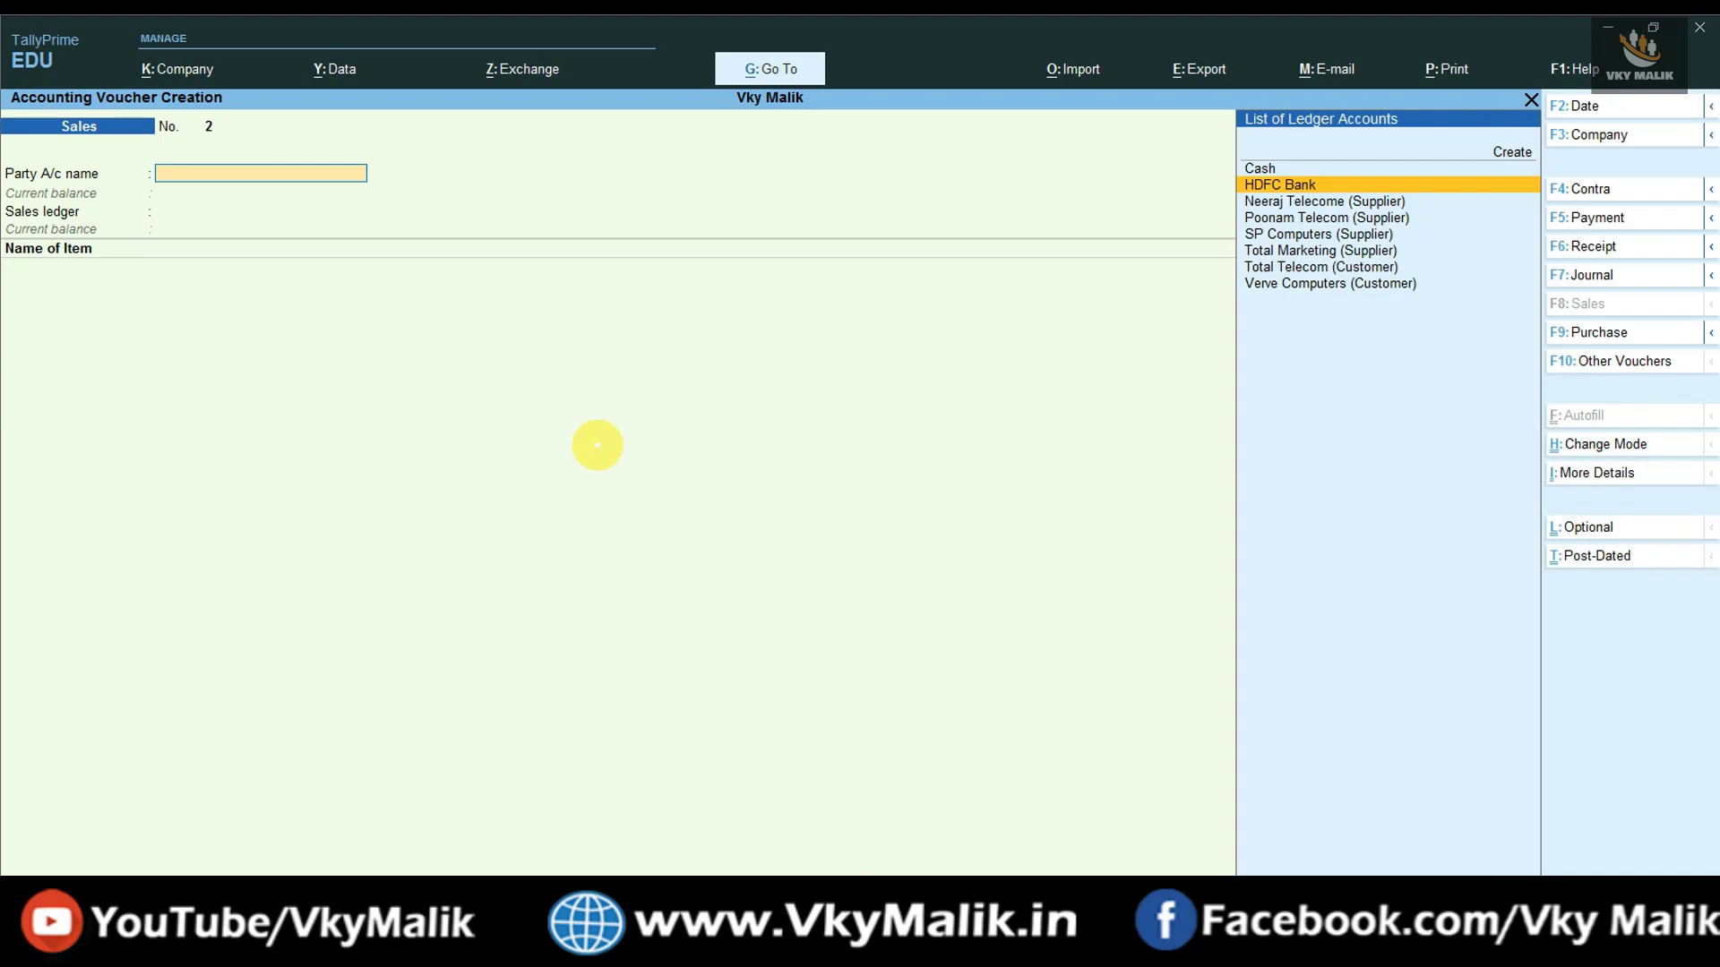
key(Down)
key(Down)
key(Down)
key(Down)
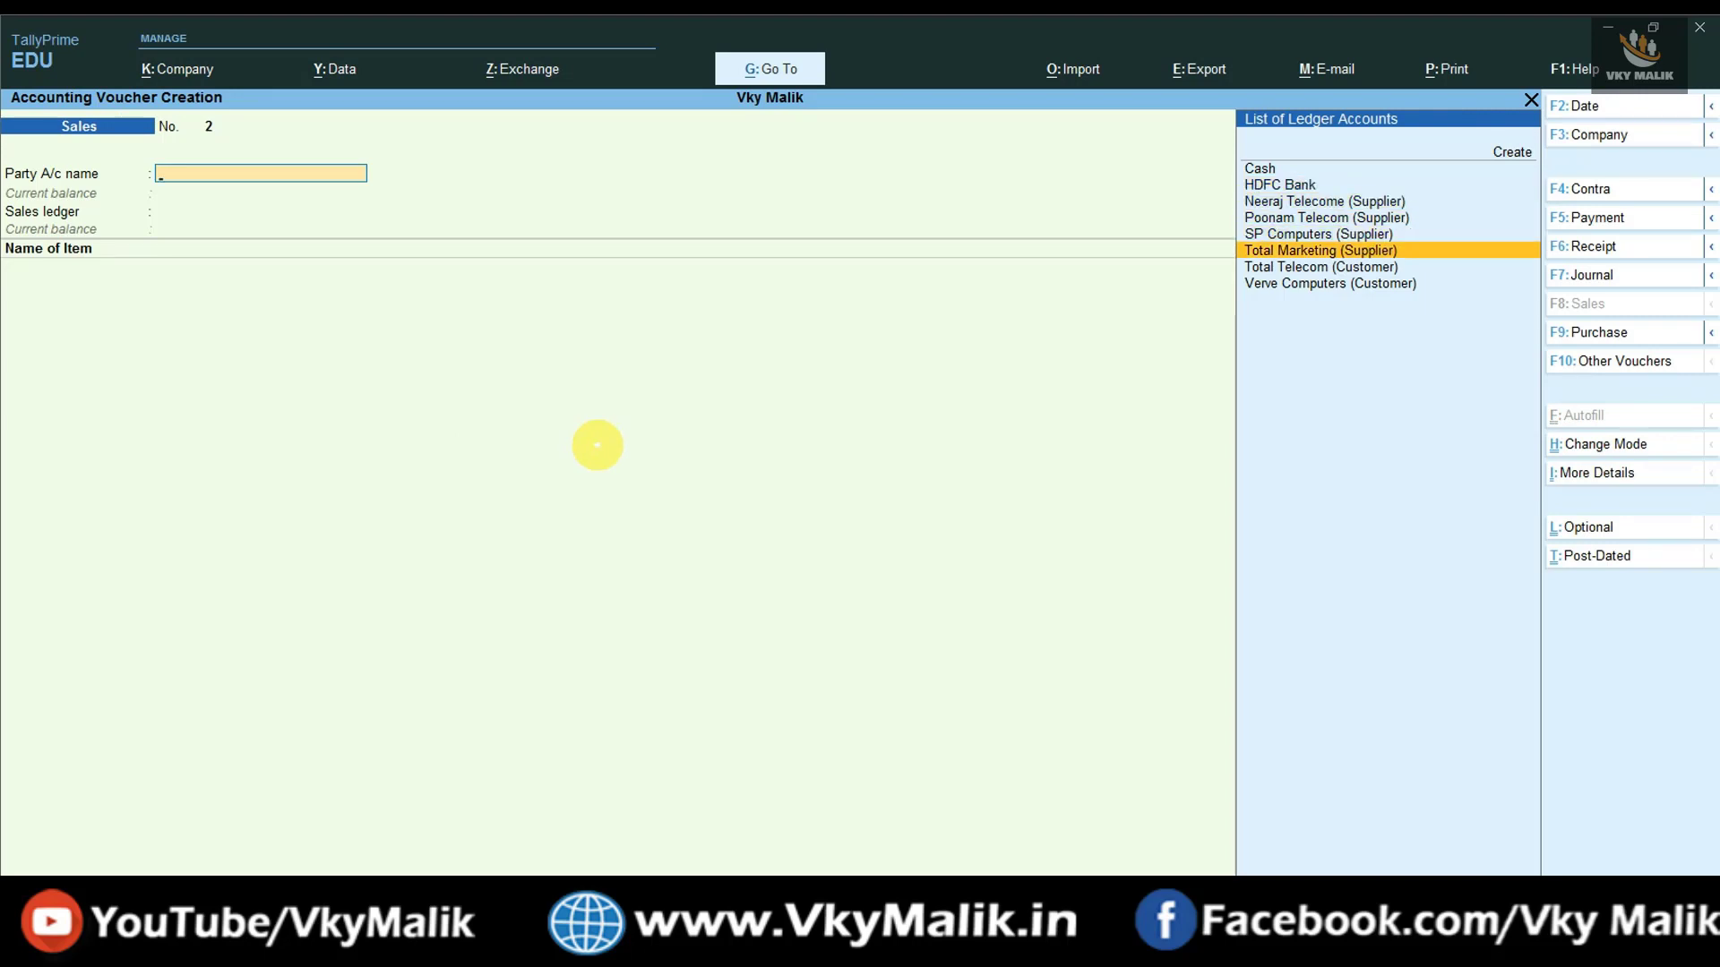
key(Down)
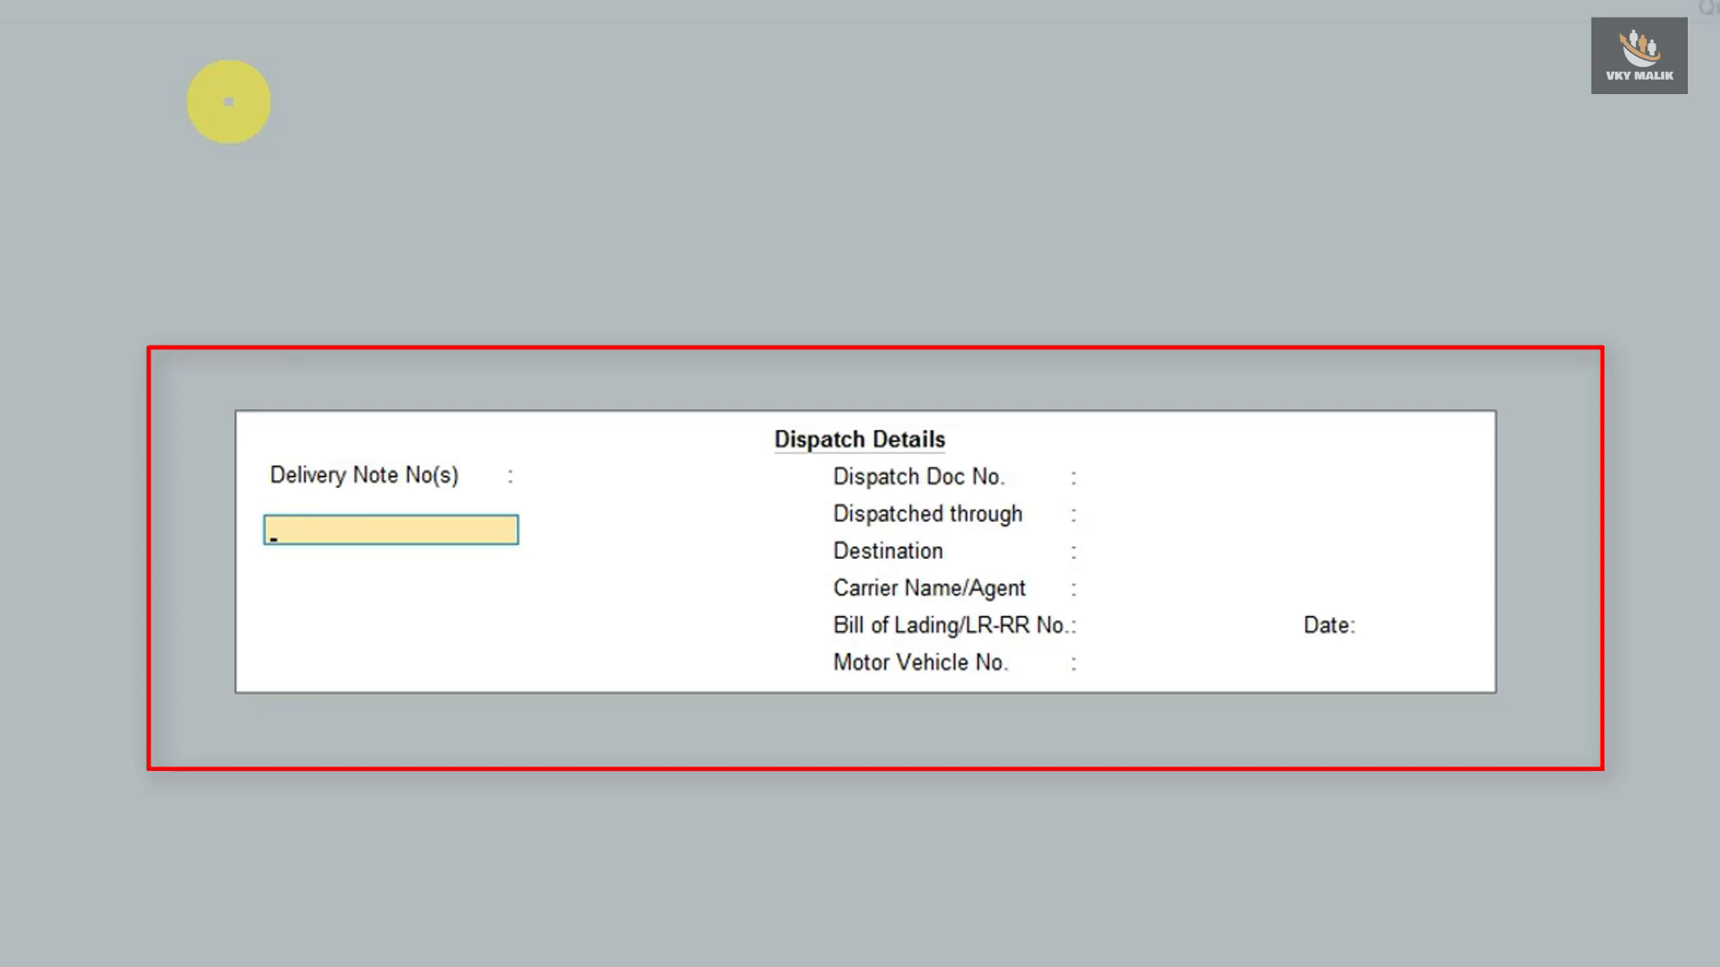
key(Return)
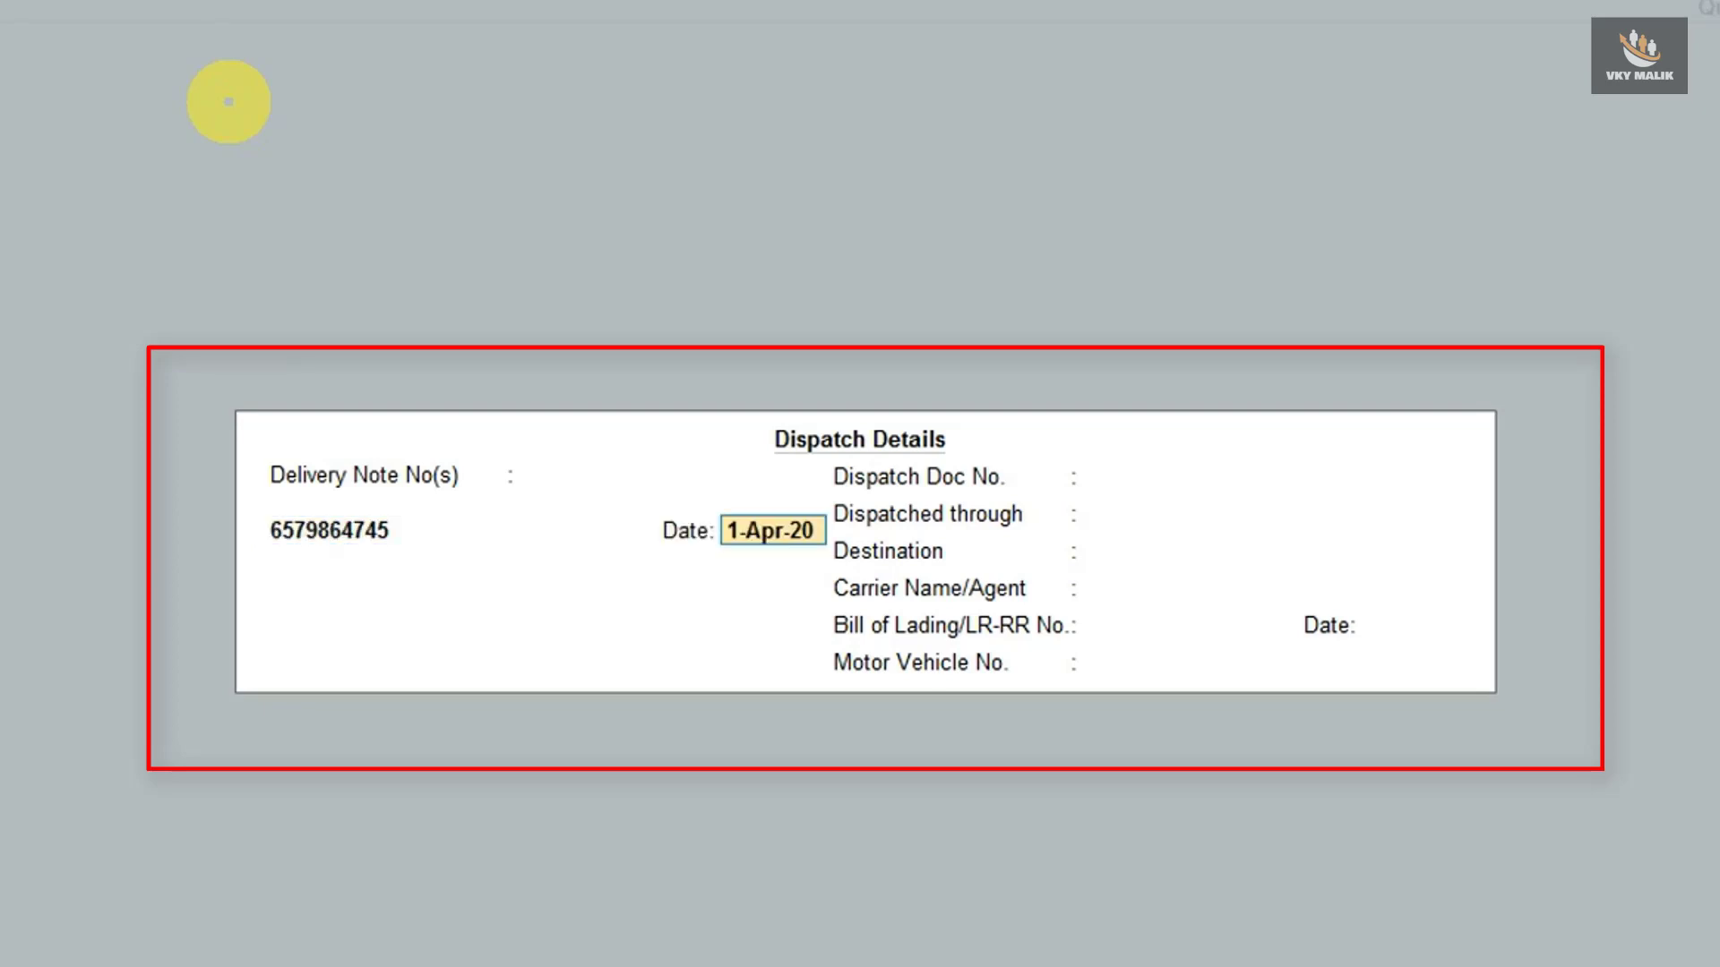
key(Return)
key(Return)
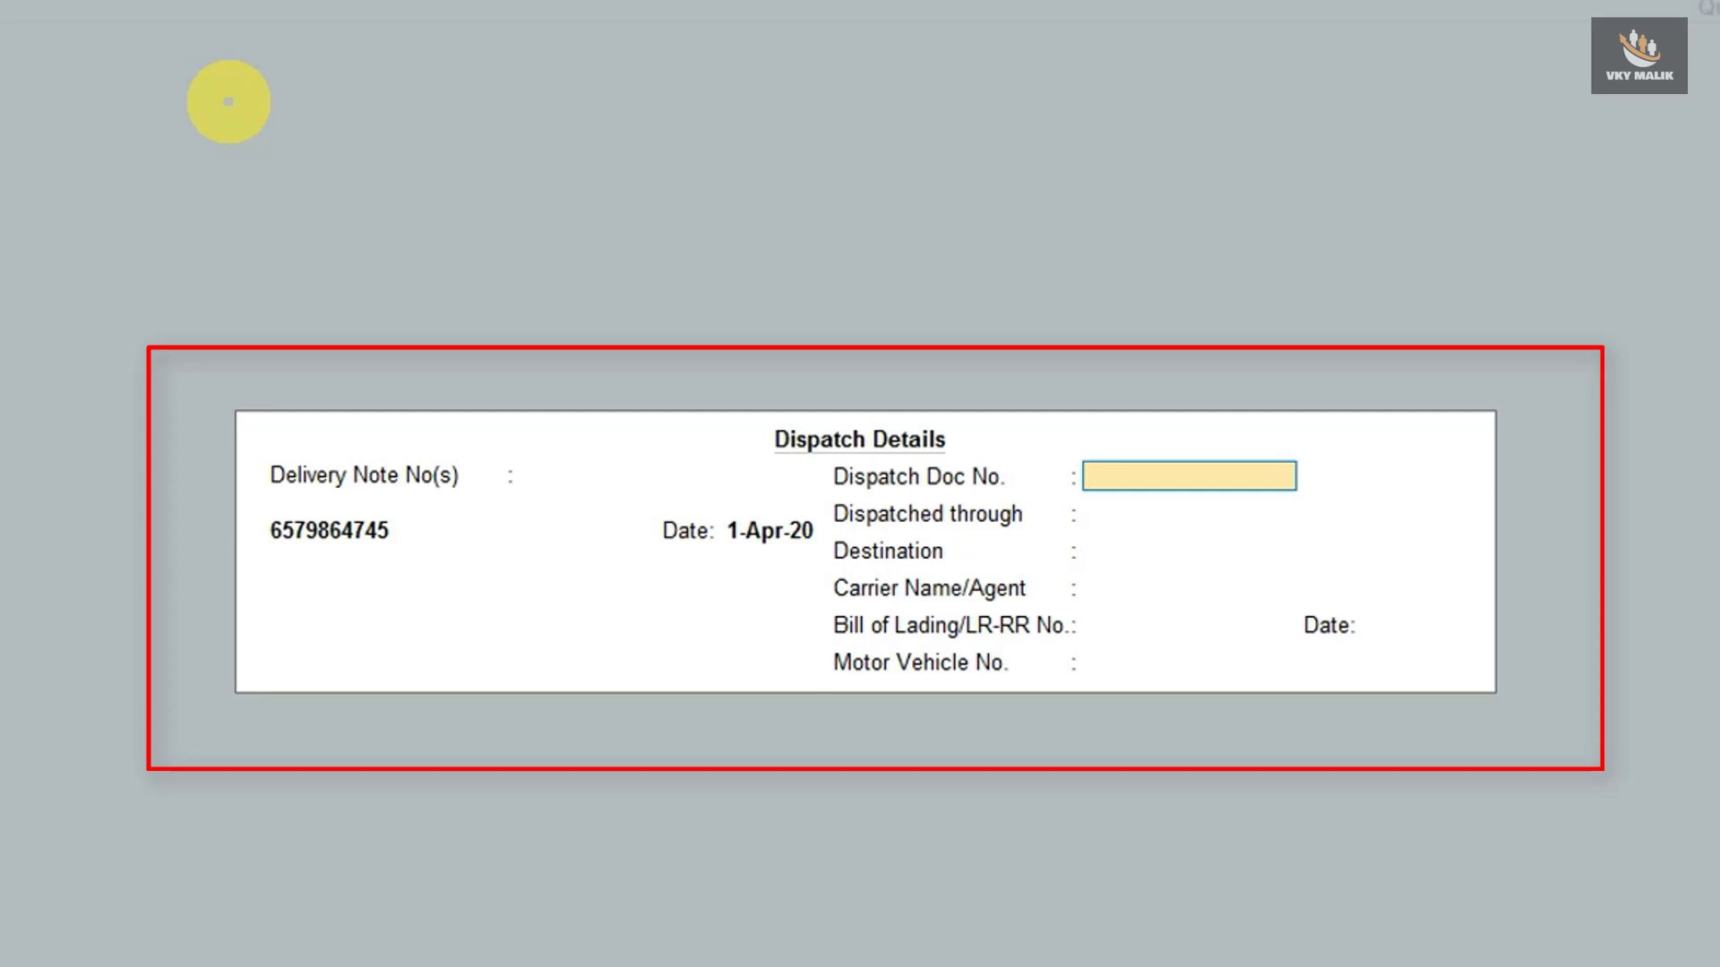
text(85478569)
key(Return)
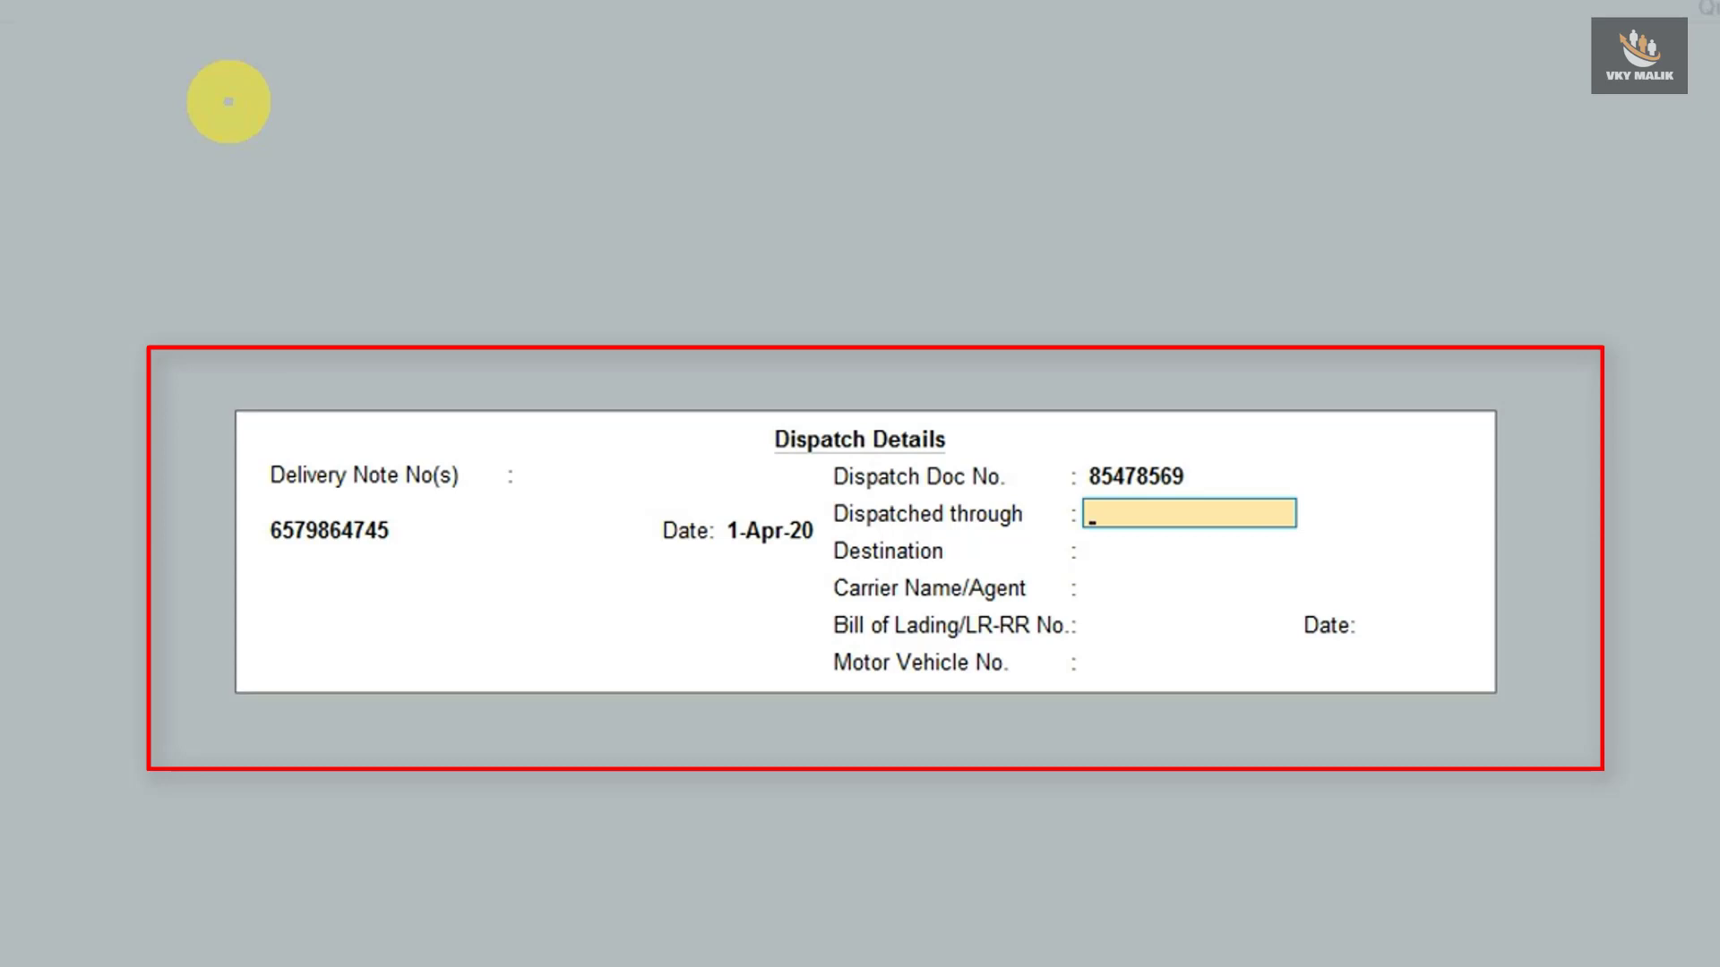
text(By Truck)
key(Return)
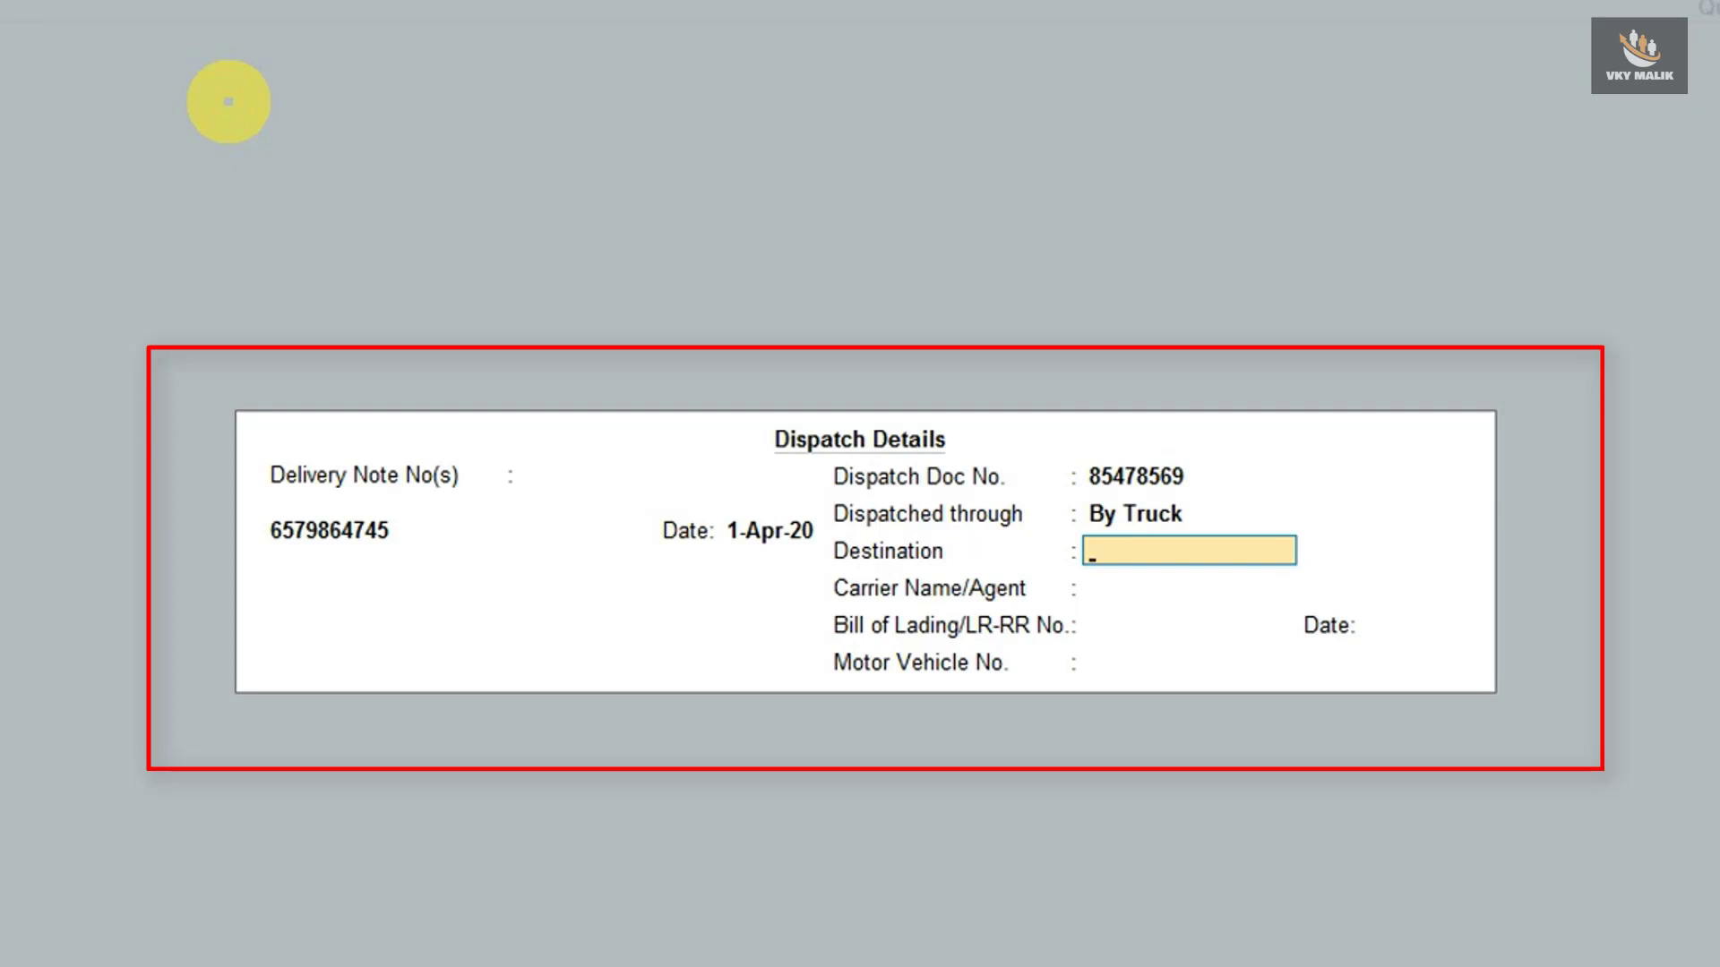
text(Haryana)
key(Return)
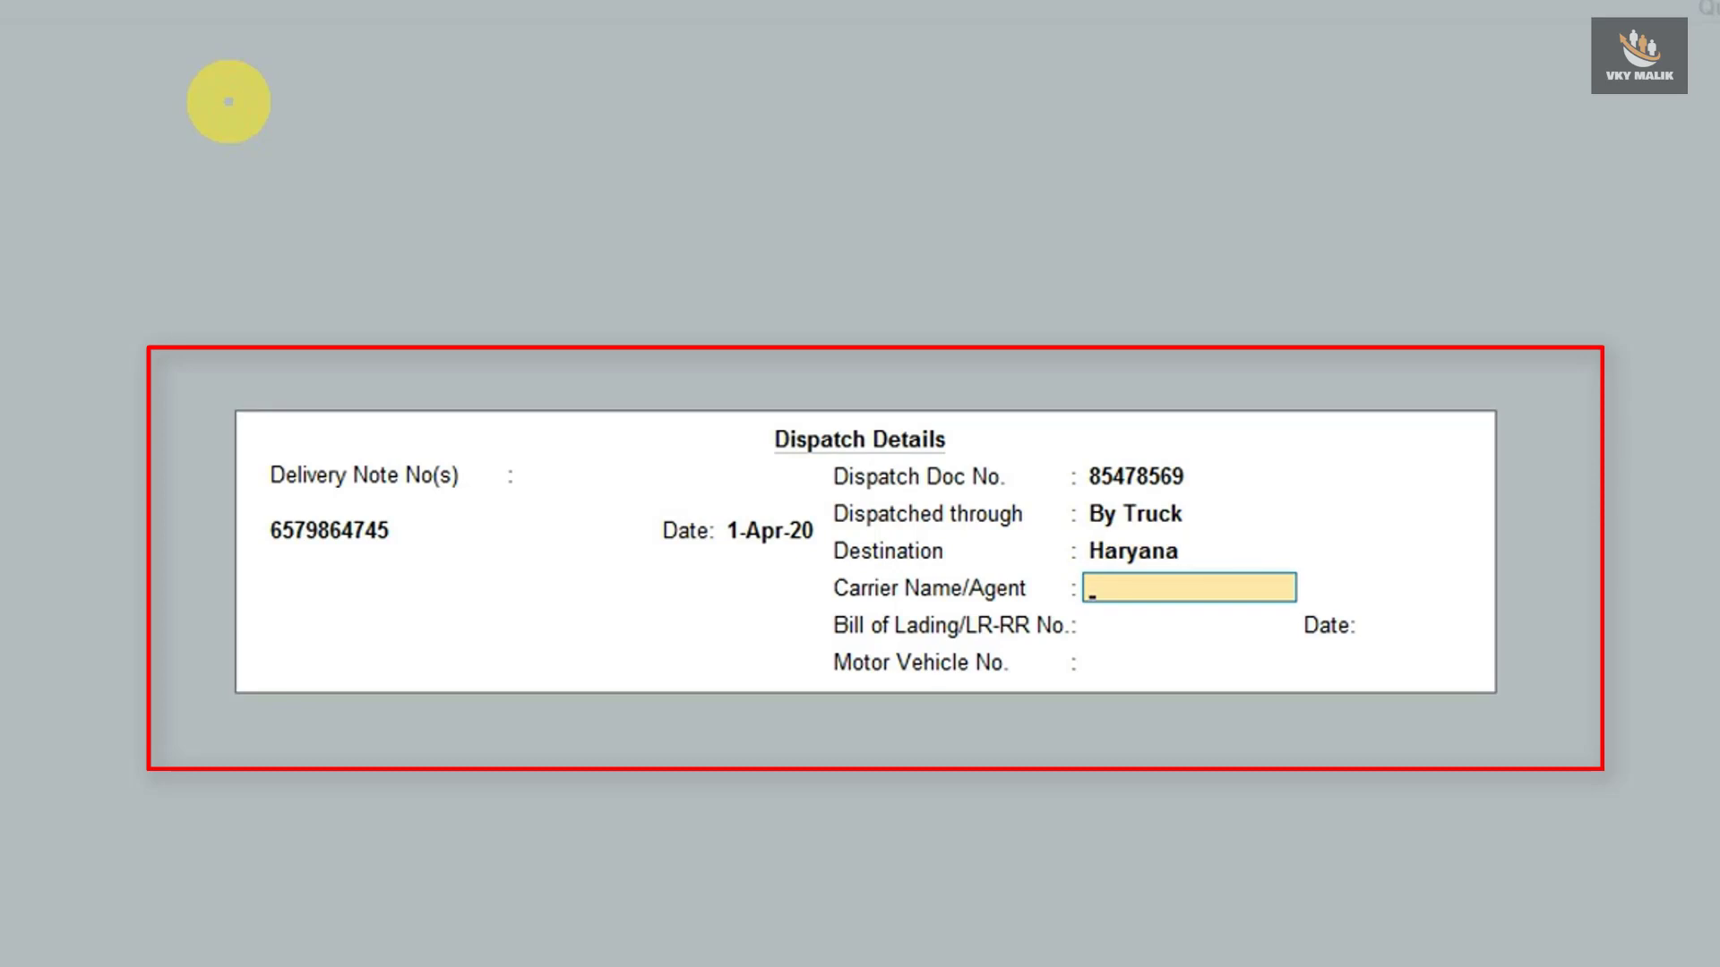
key(Return)
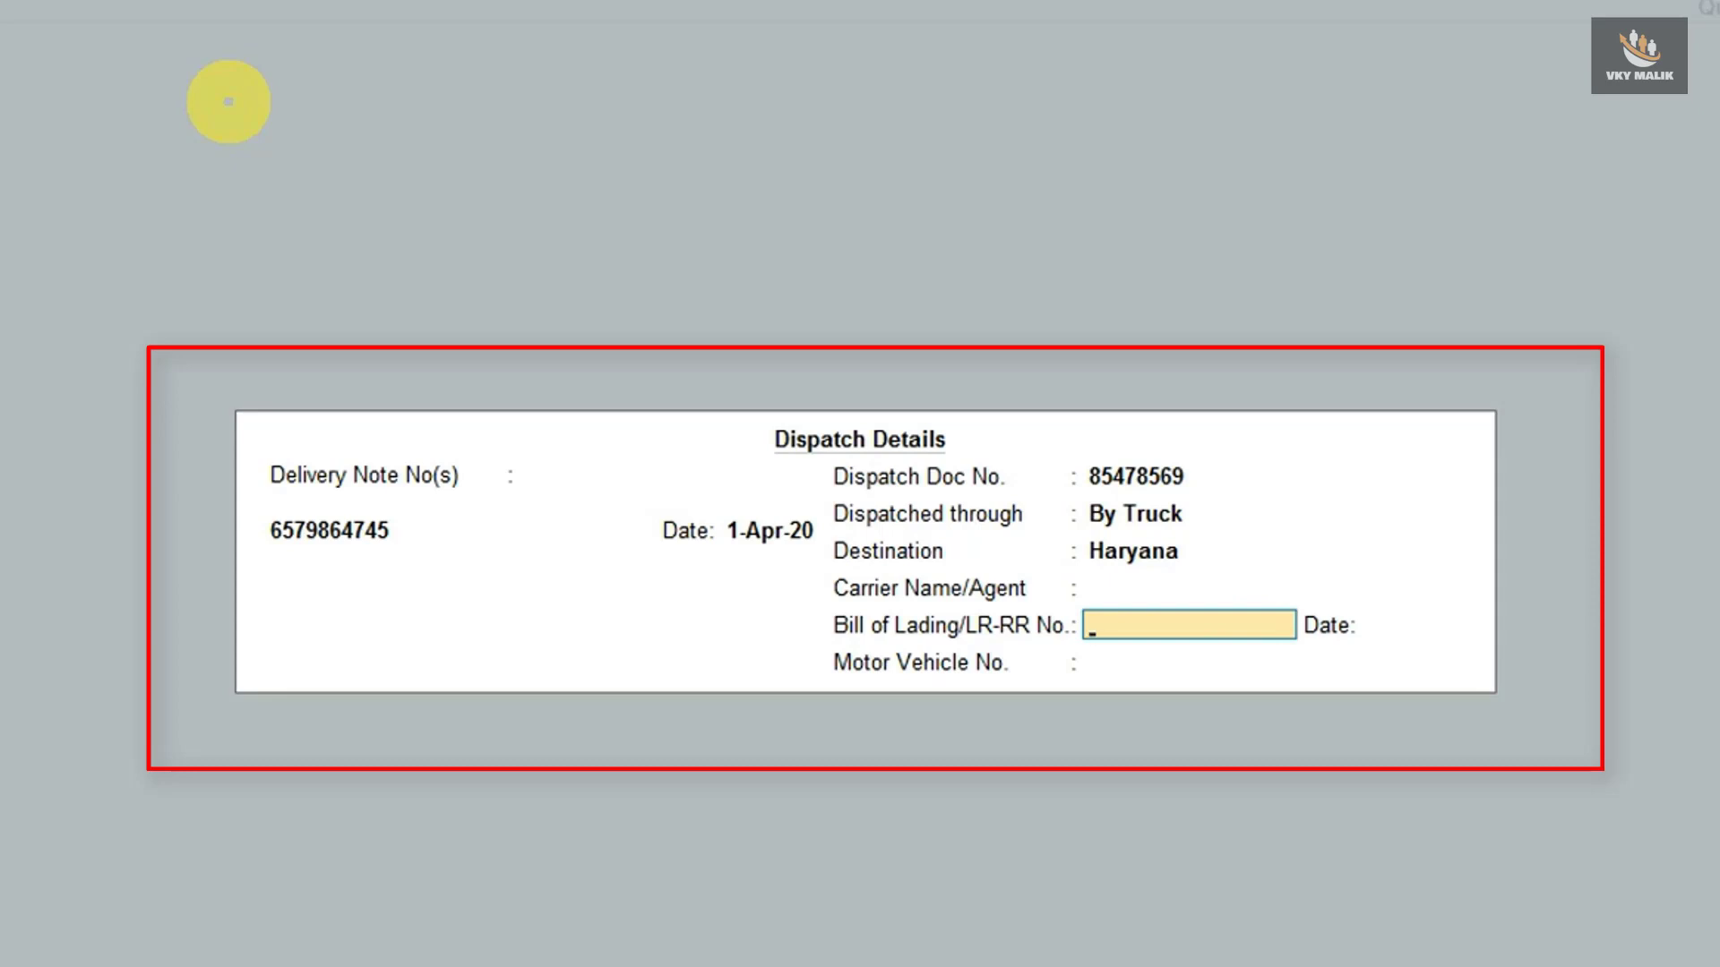
key(Return)
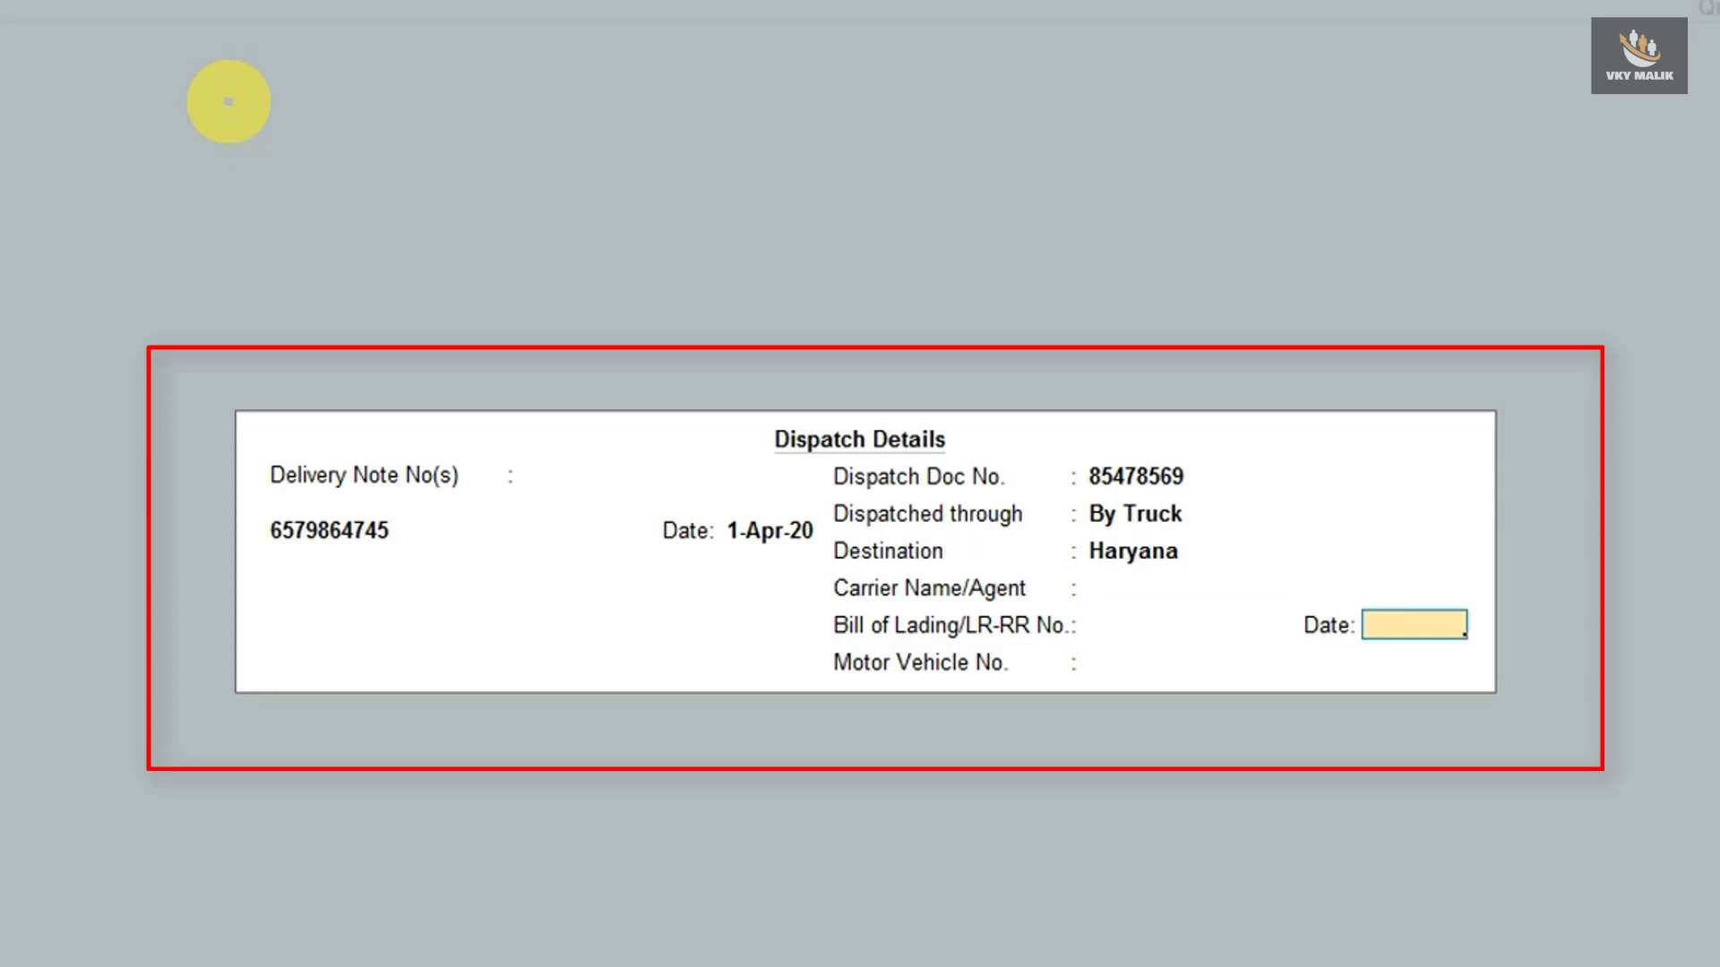
key(Return)
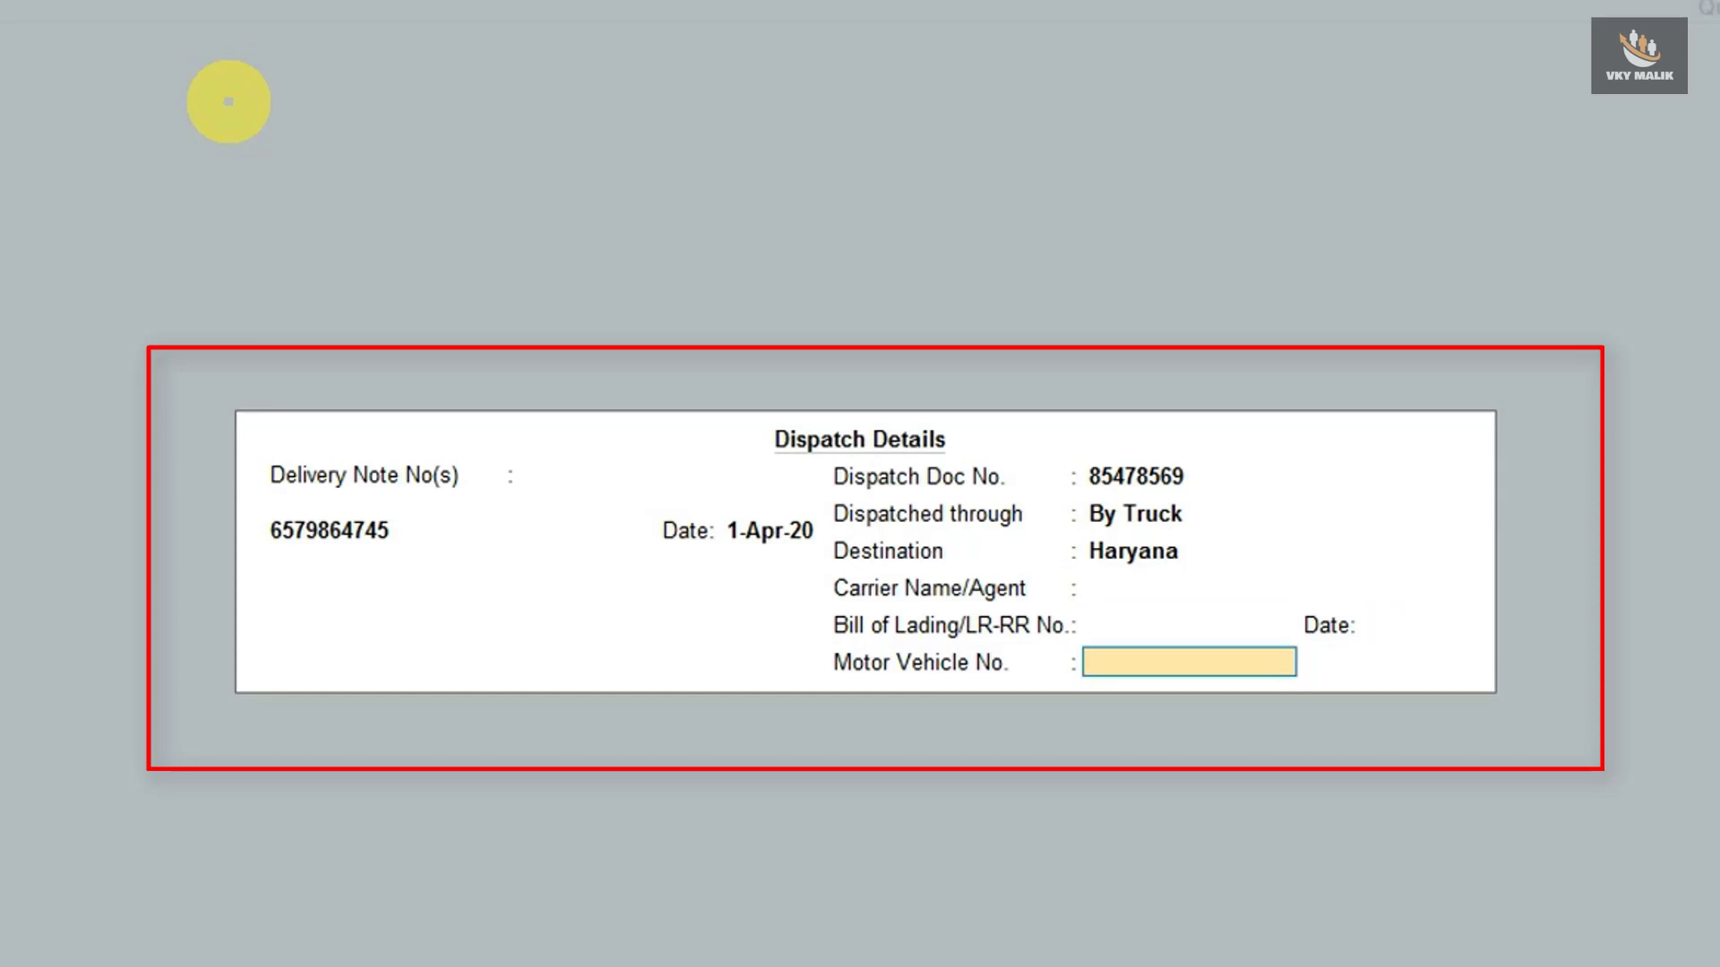
text(K)
key(BackSpace)
text(DL5C564654)
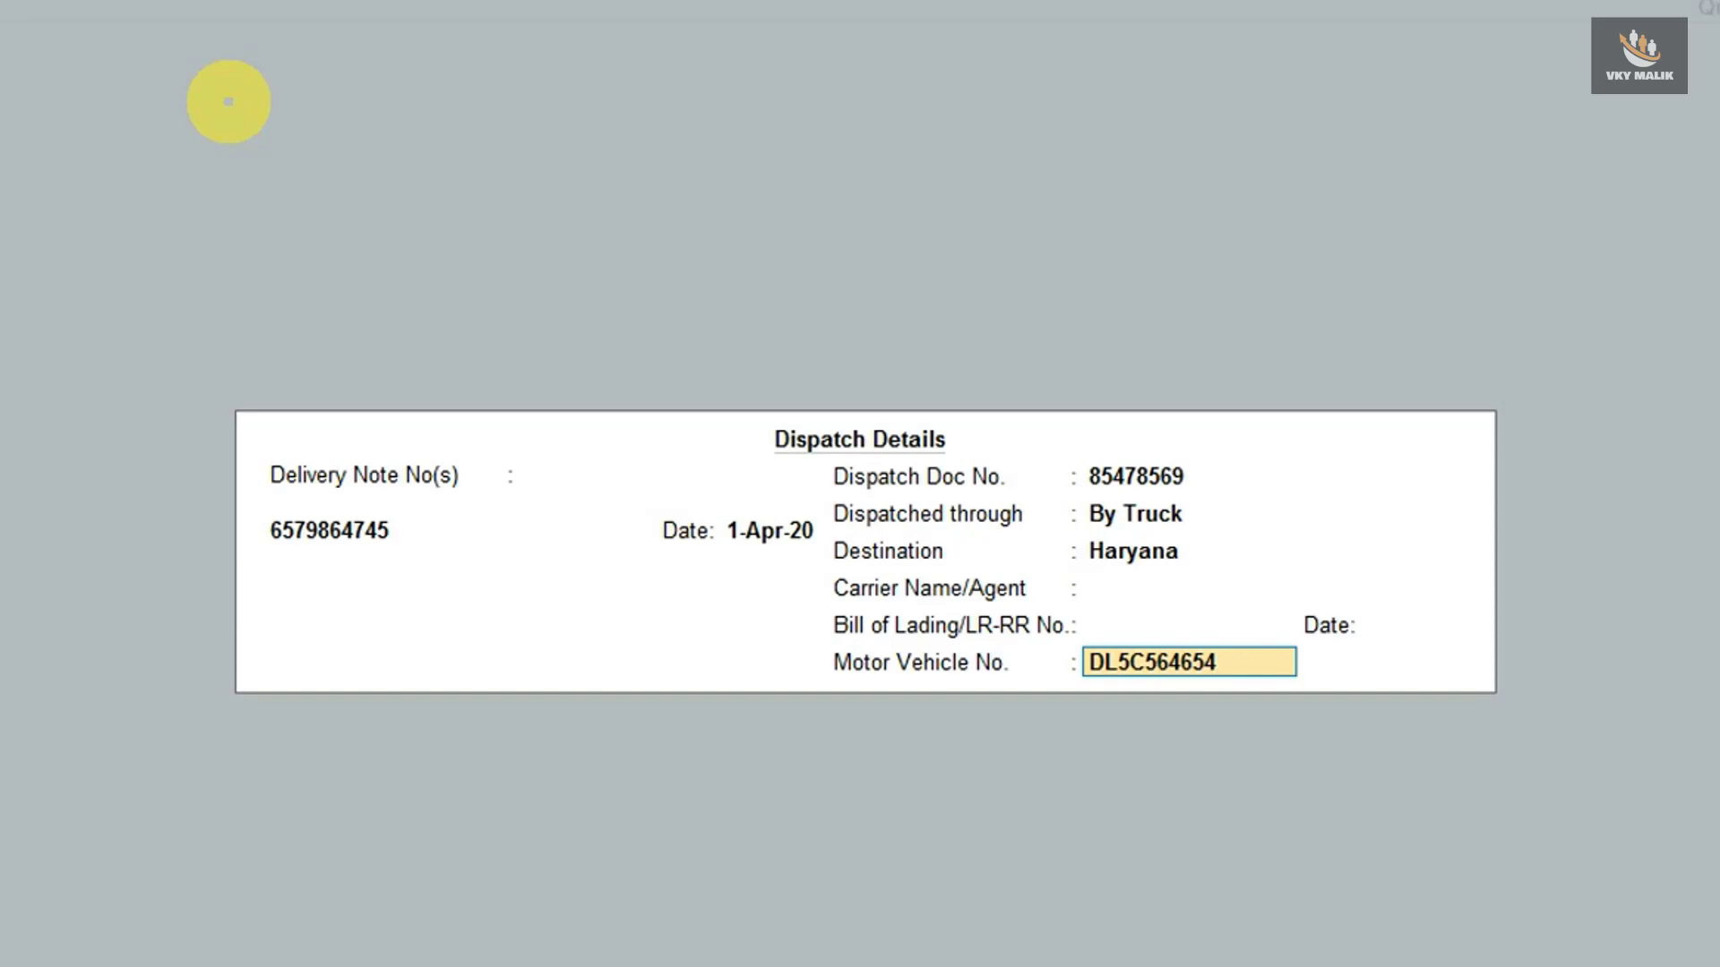
key(Return)
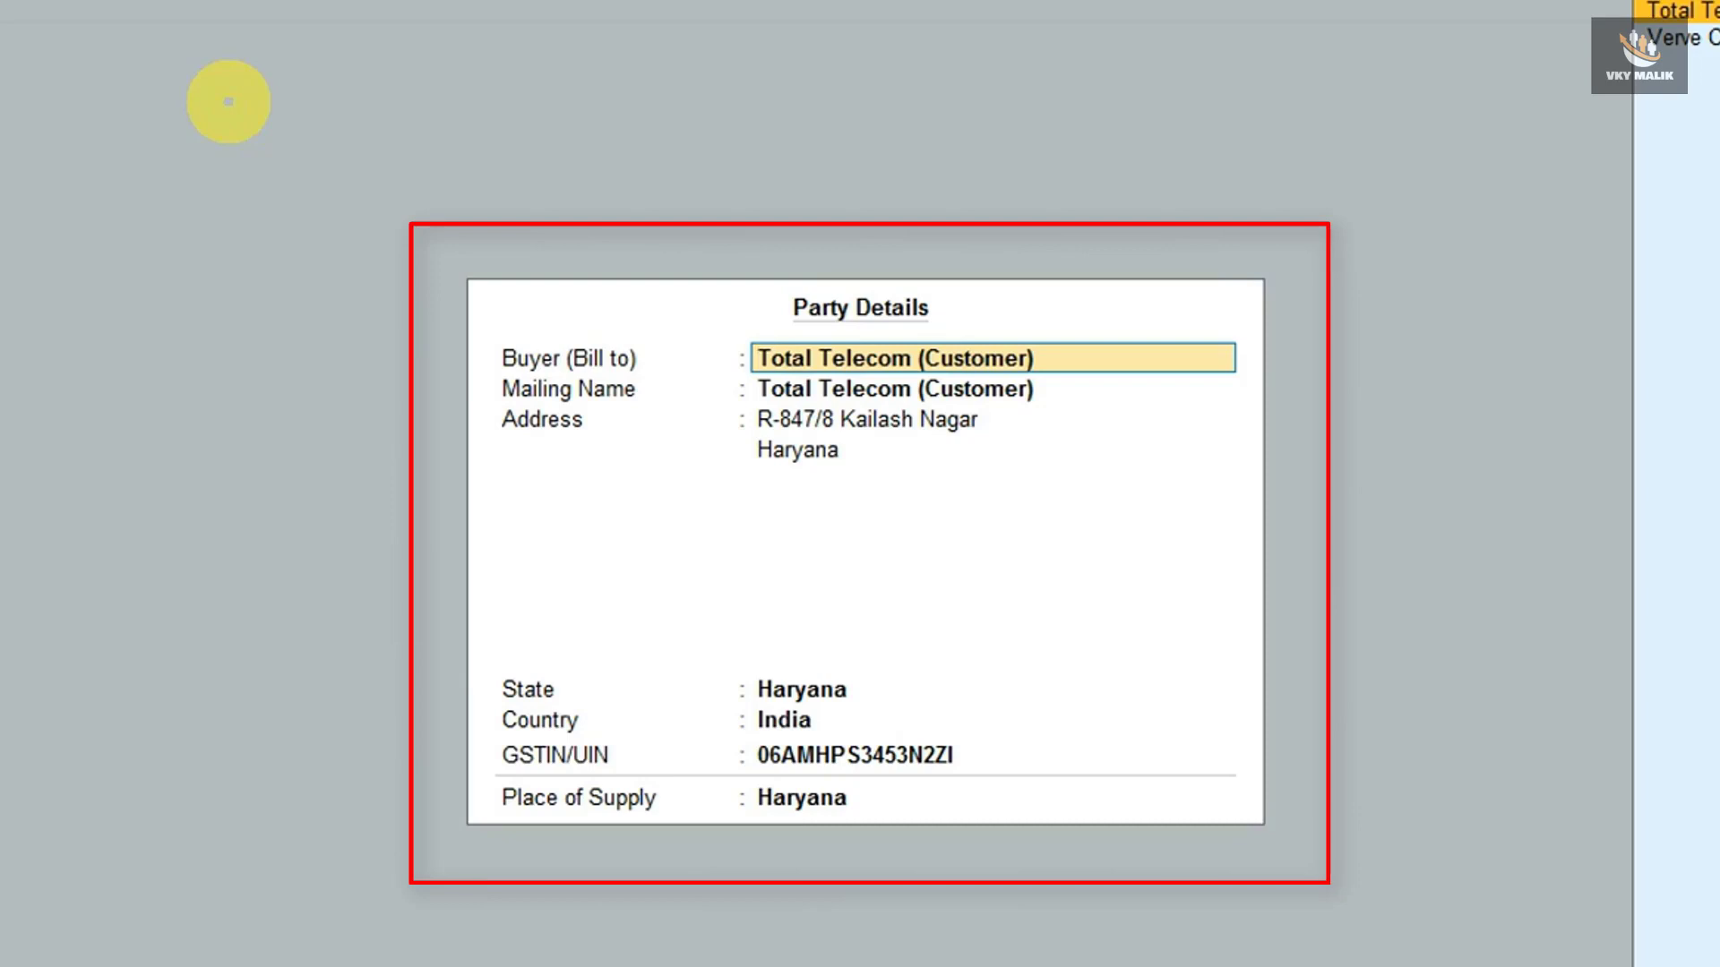
- Accept Total Telecom's party details unchanged, keeping Haryana as state and place of supply
key(Return)
key(Return)
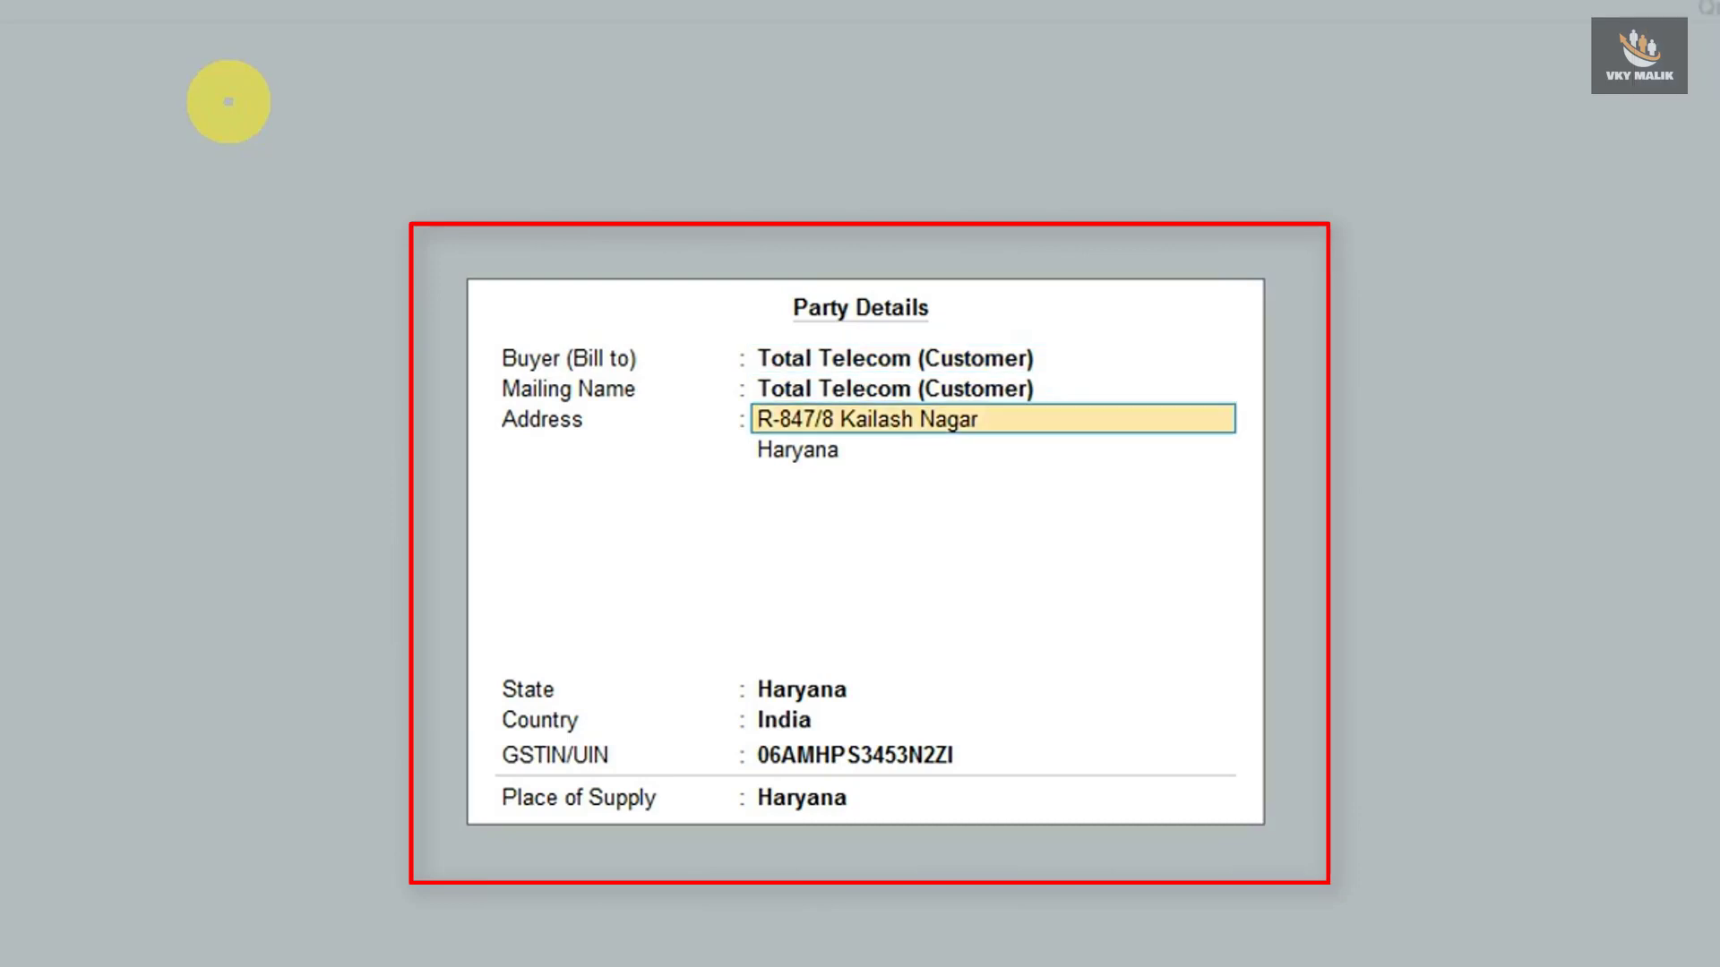
key(Return)
key(Return)
key(Return)
key(Return)
key(Return)
key(Return)
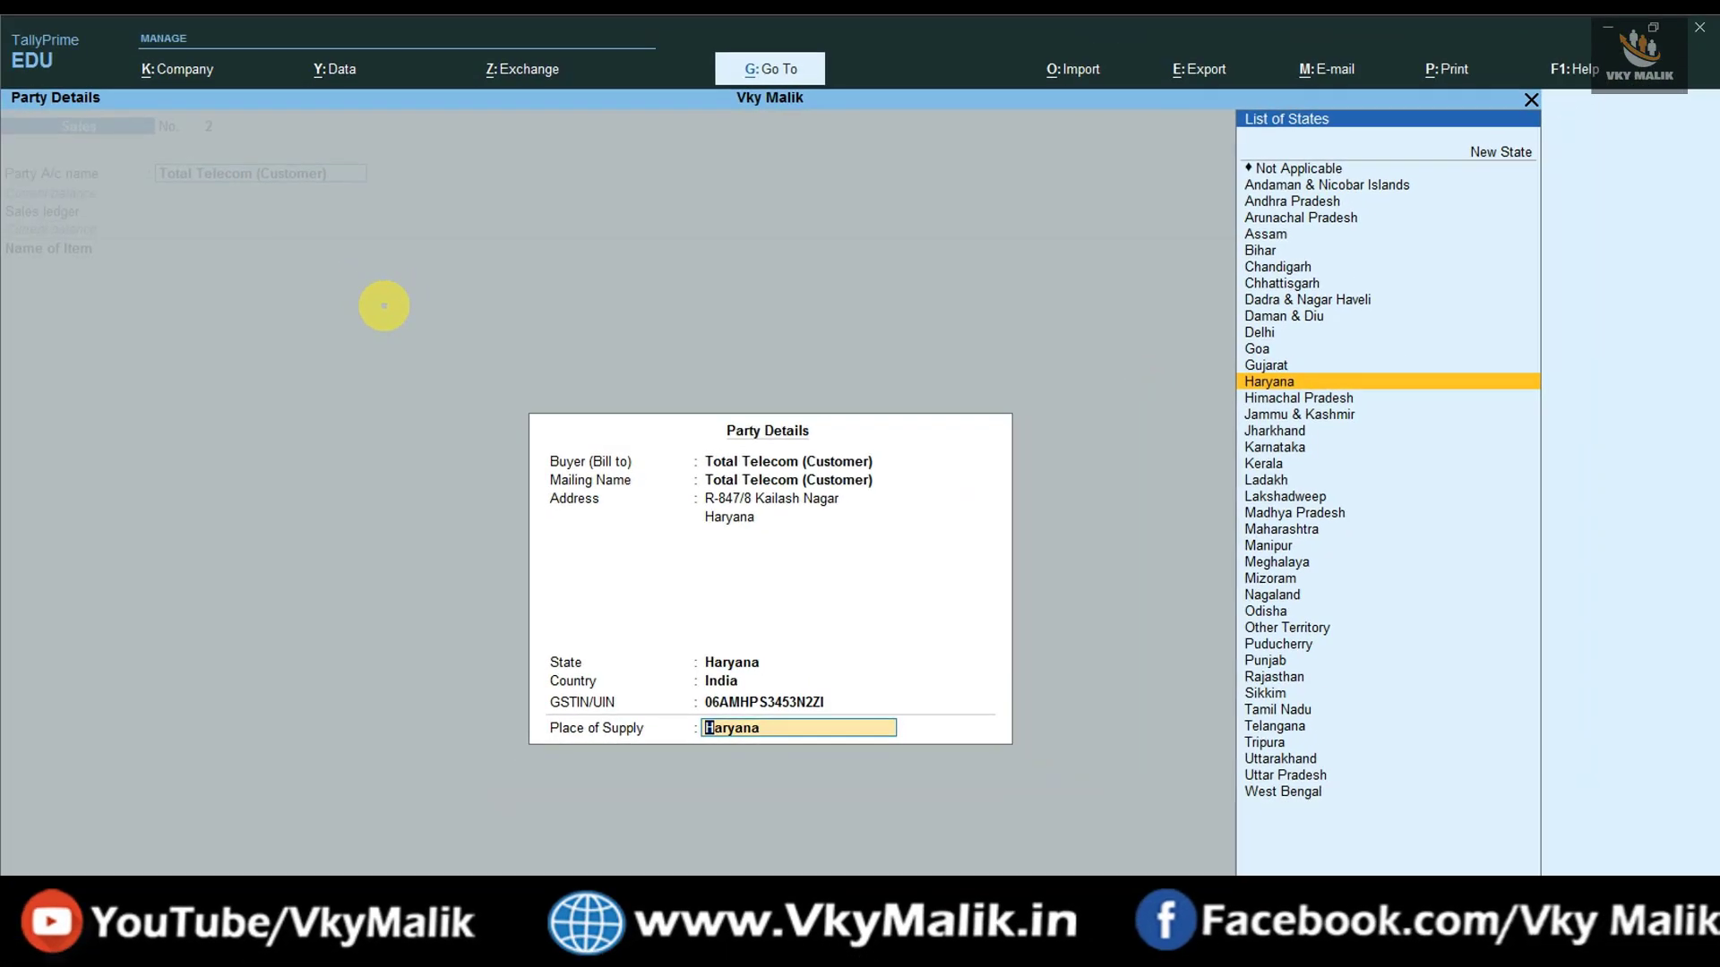
key(Return)
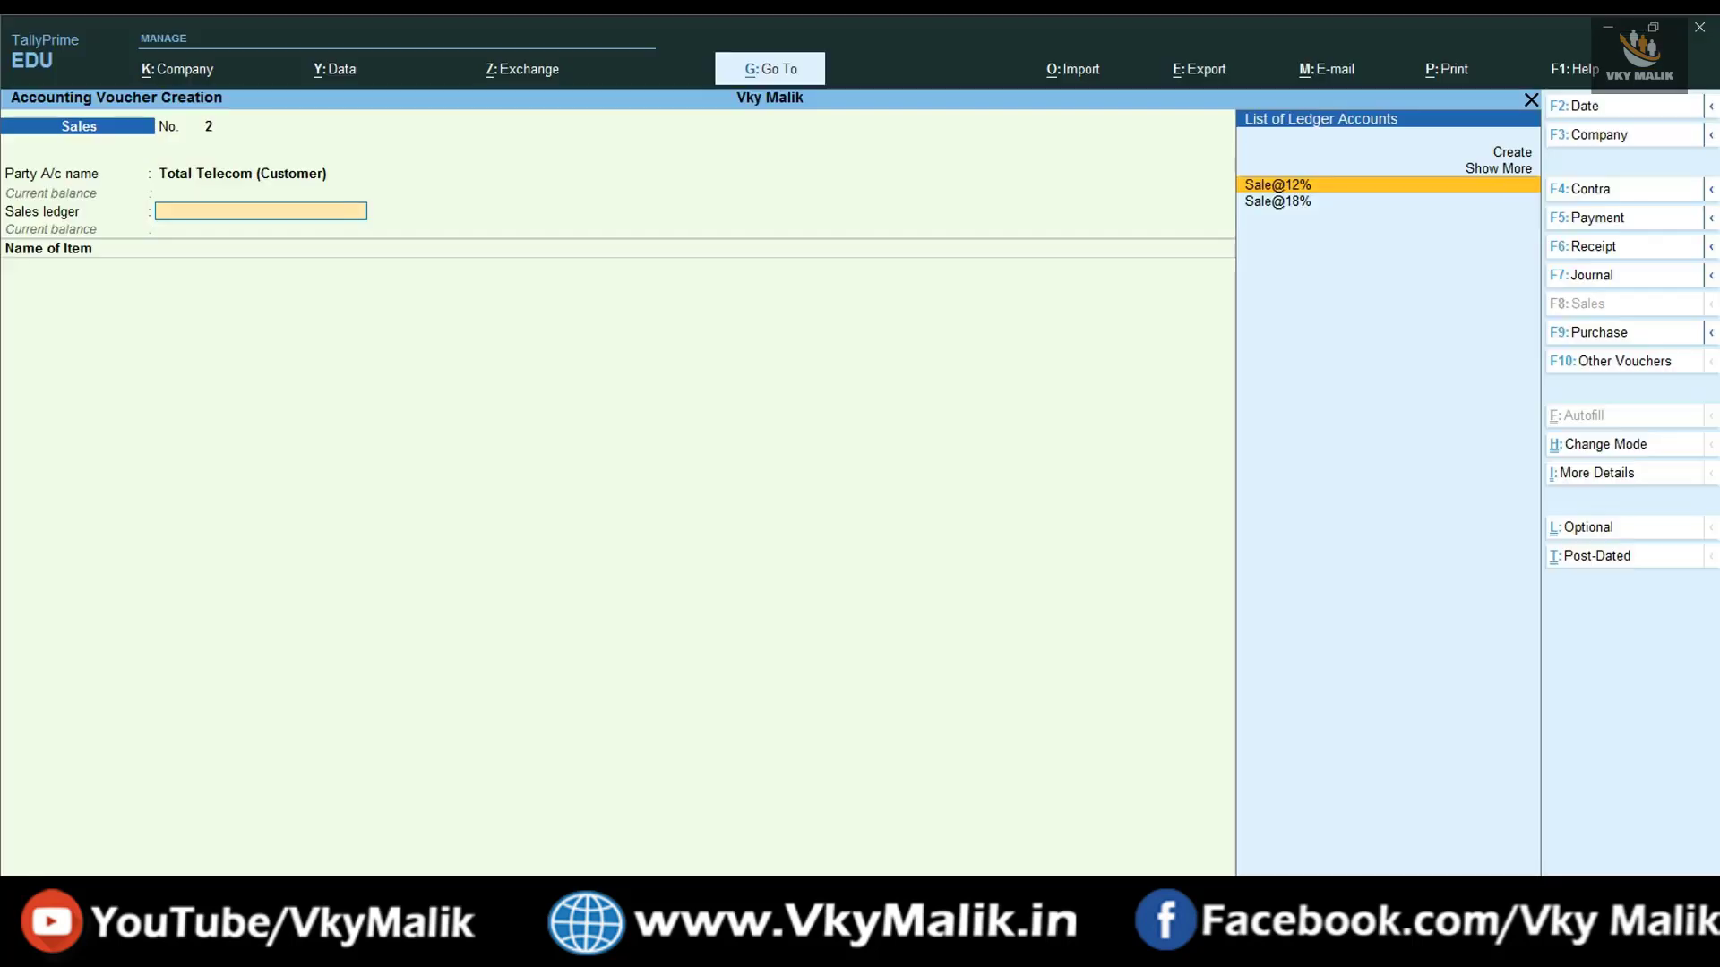
- Choose Sale@18% as the sales ledger and bring up the List of Stock Items
key(Down)
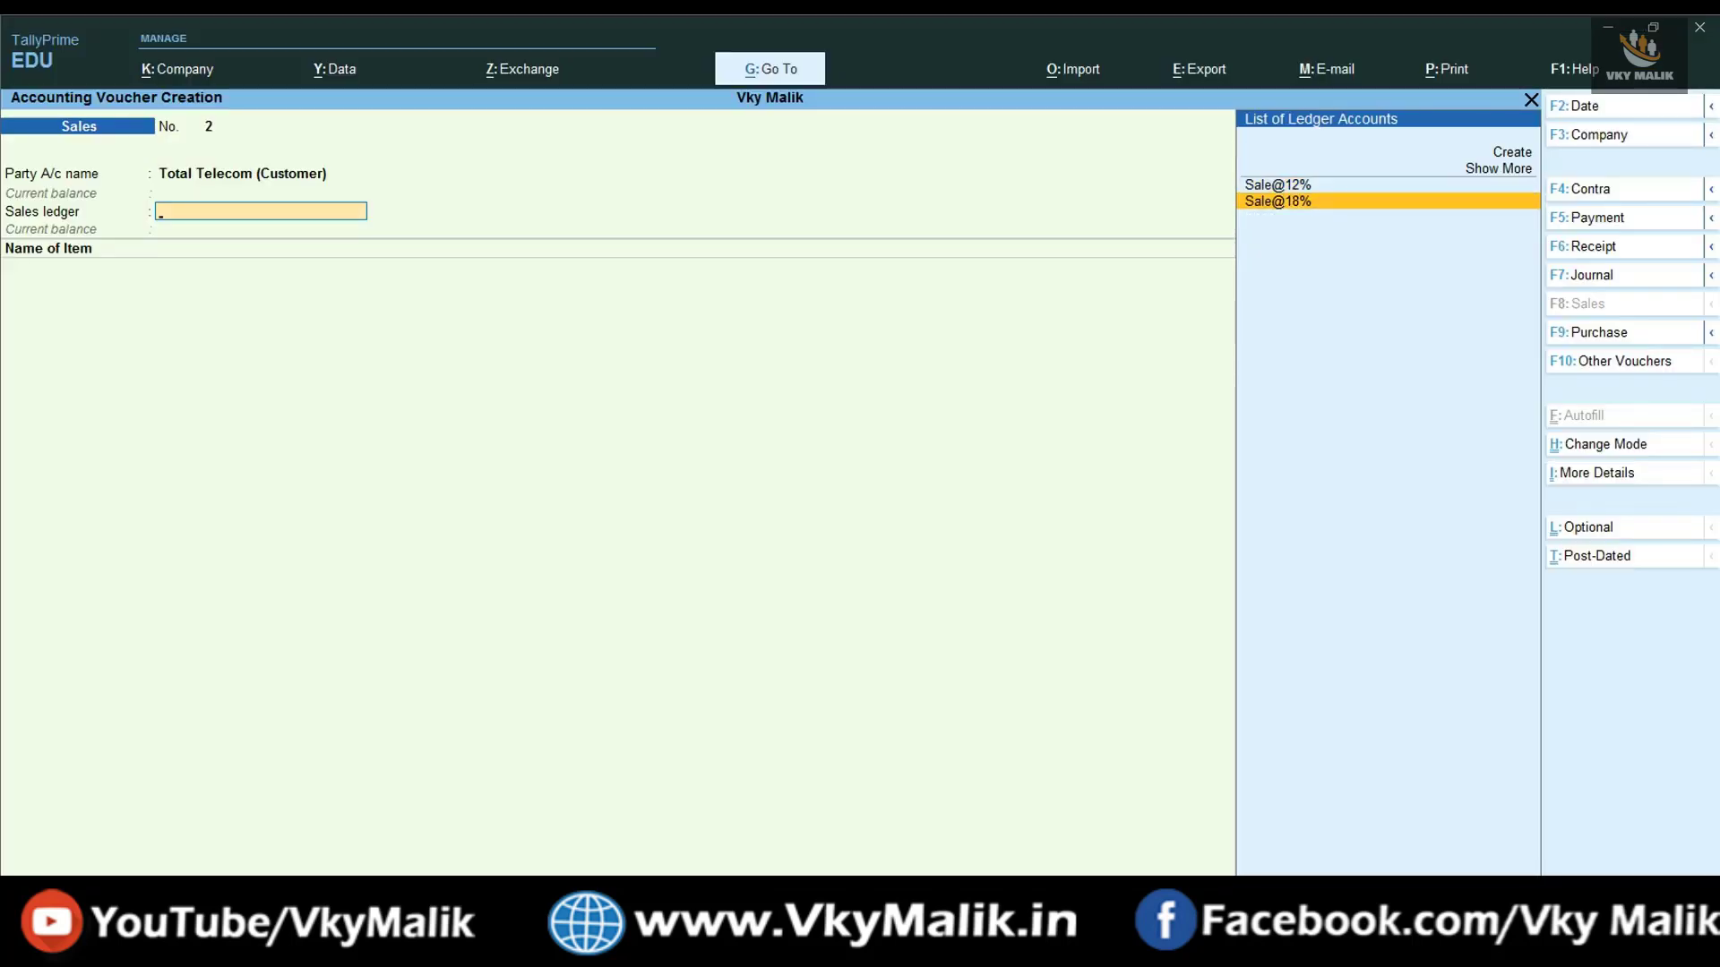
key(Return)
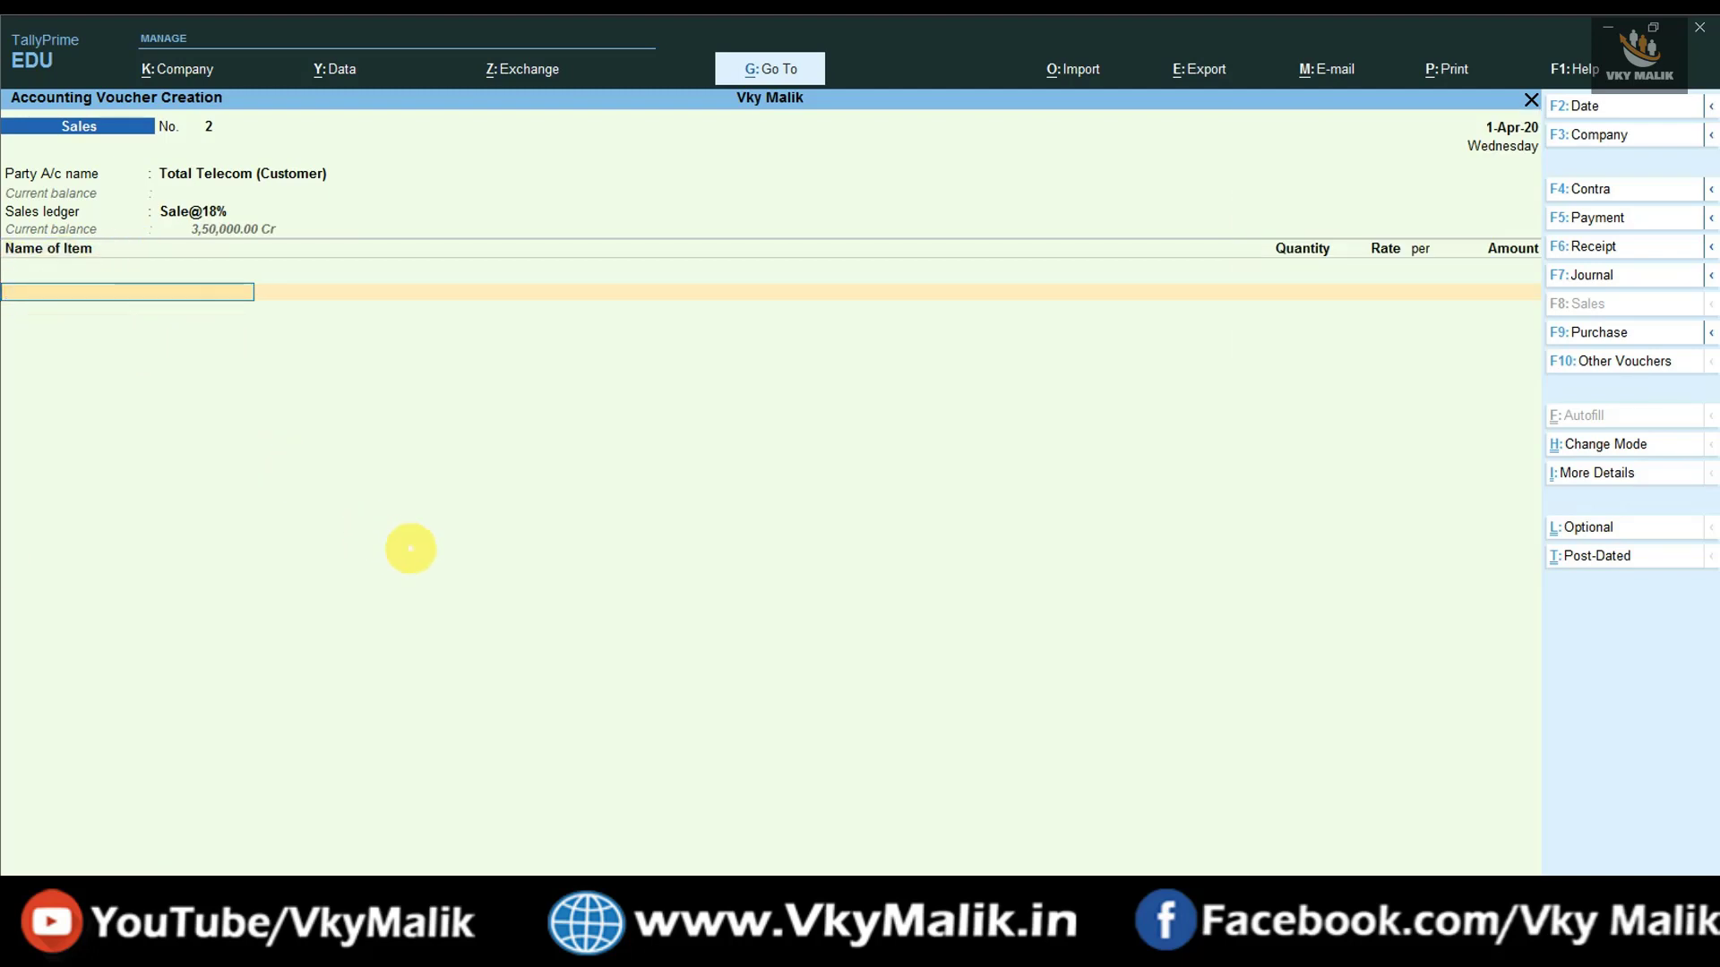
key(space)
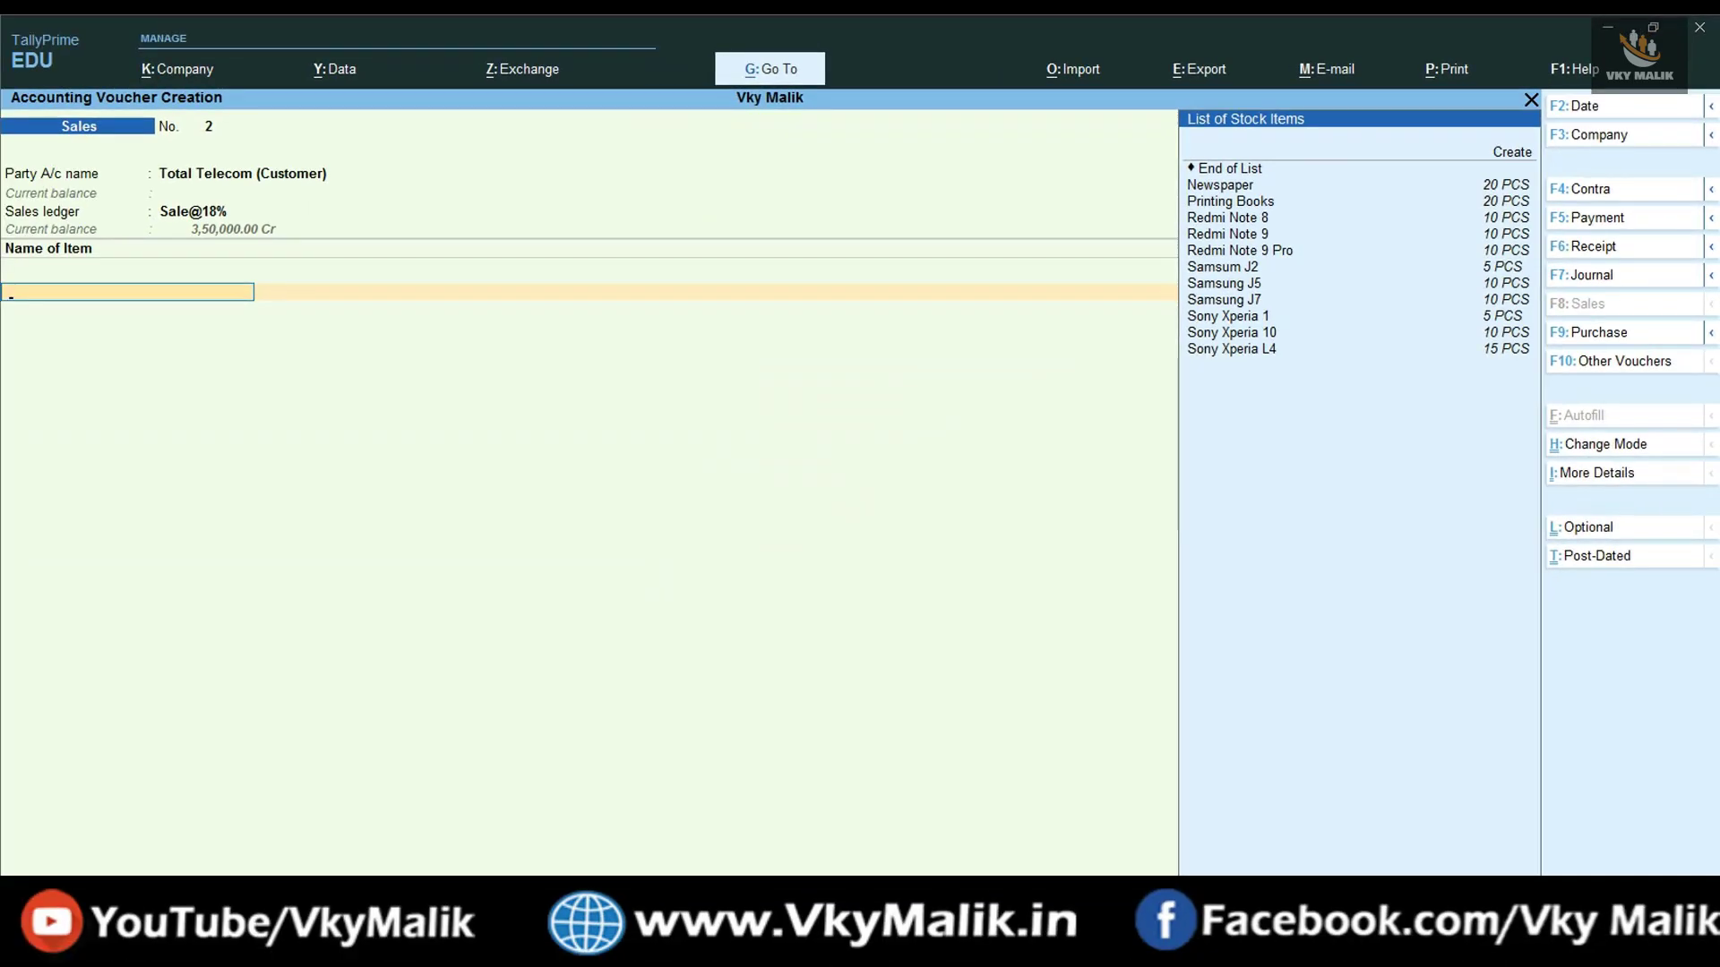
key(alt+Tab)
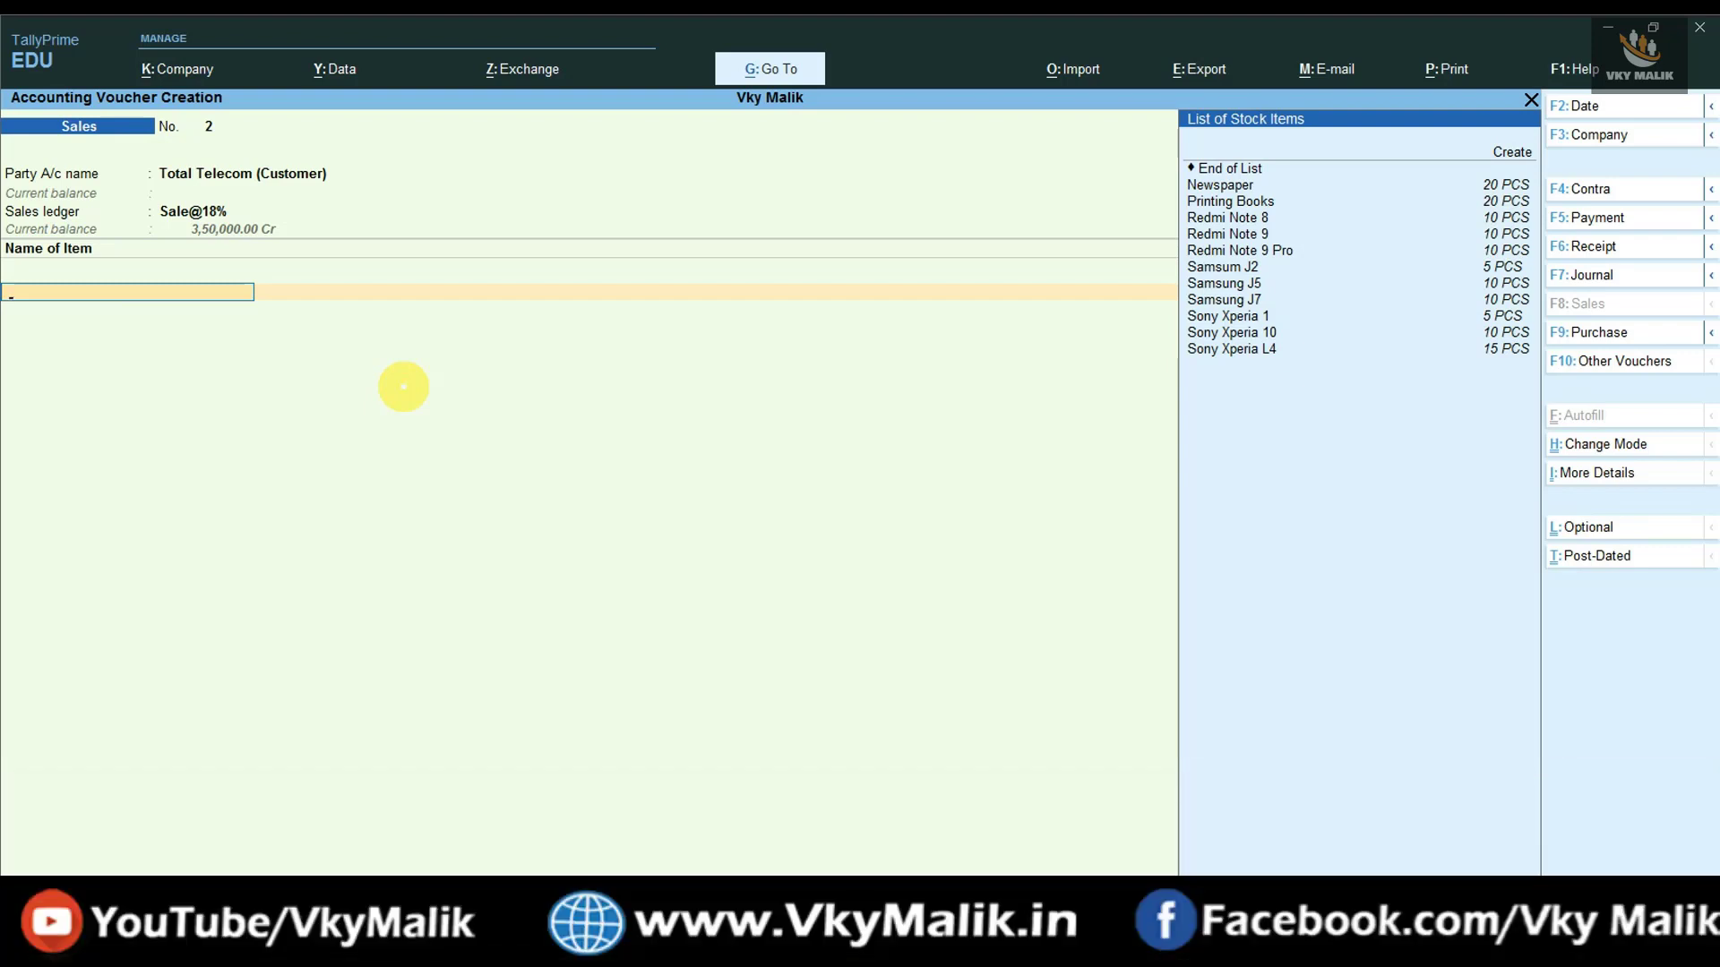
scroll(1354, 256, down, 6)
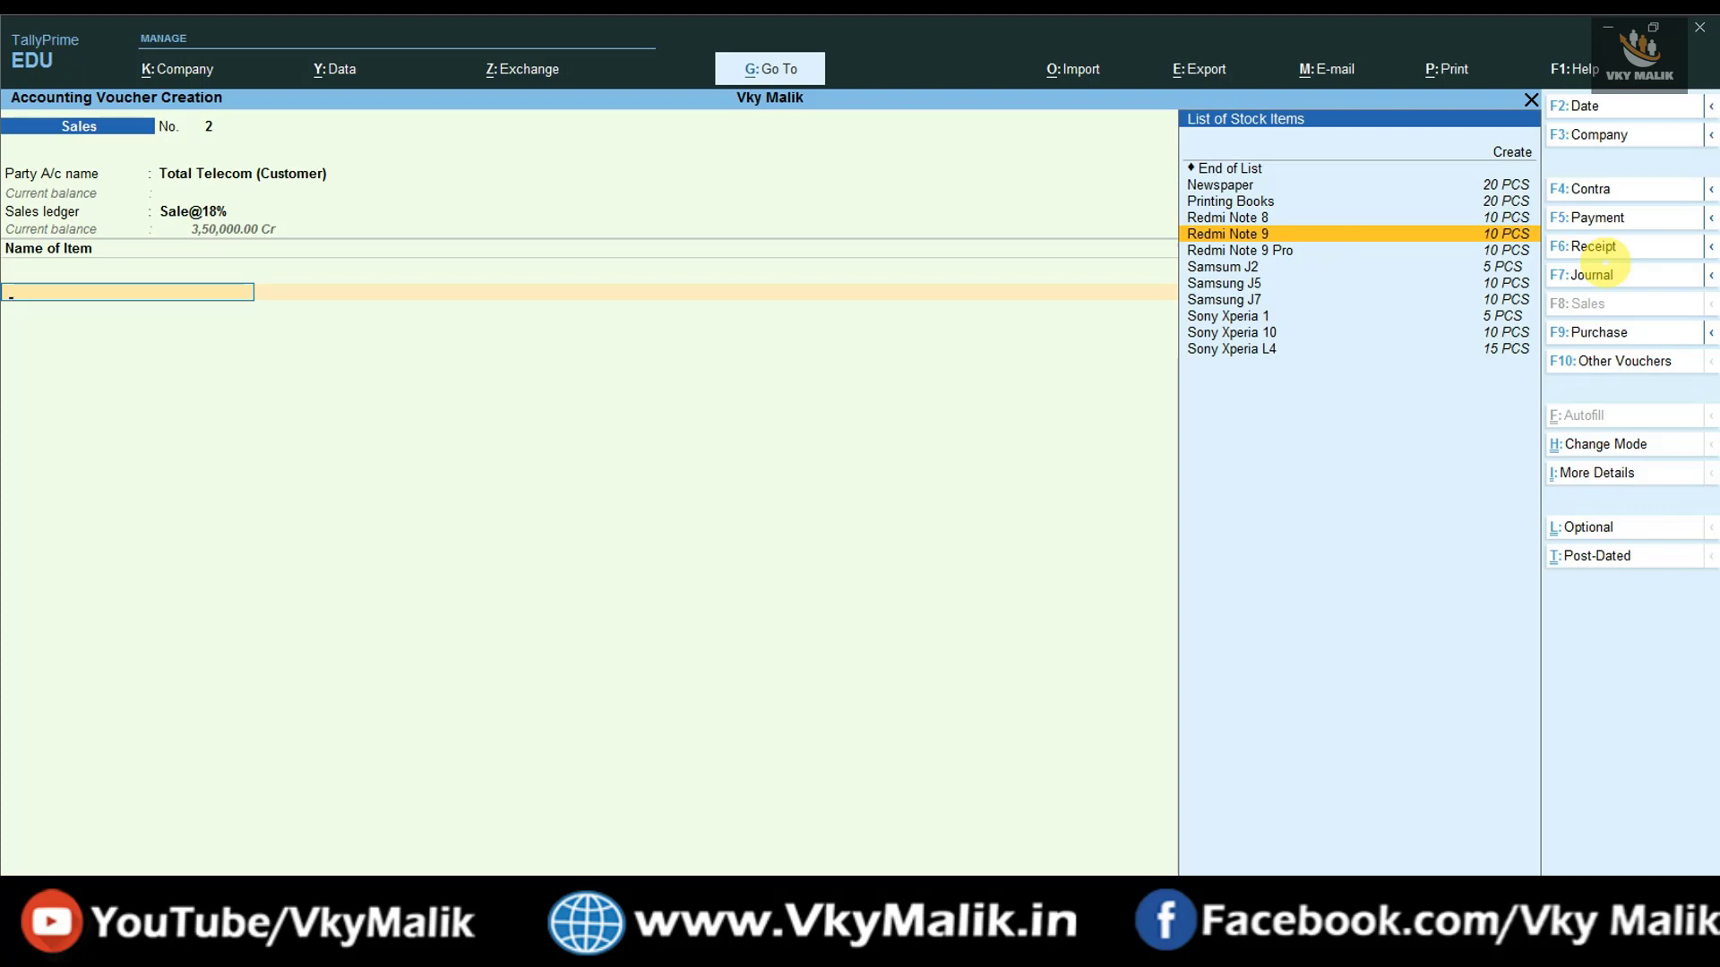
- Add Redmi Note 9, 5 PCS at a rate of 20,000
key(Return)
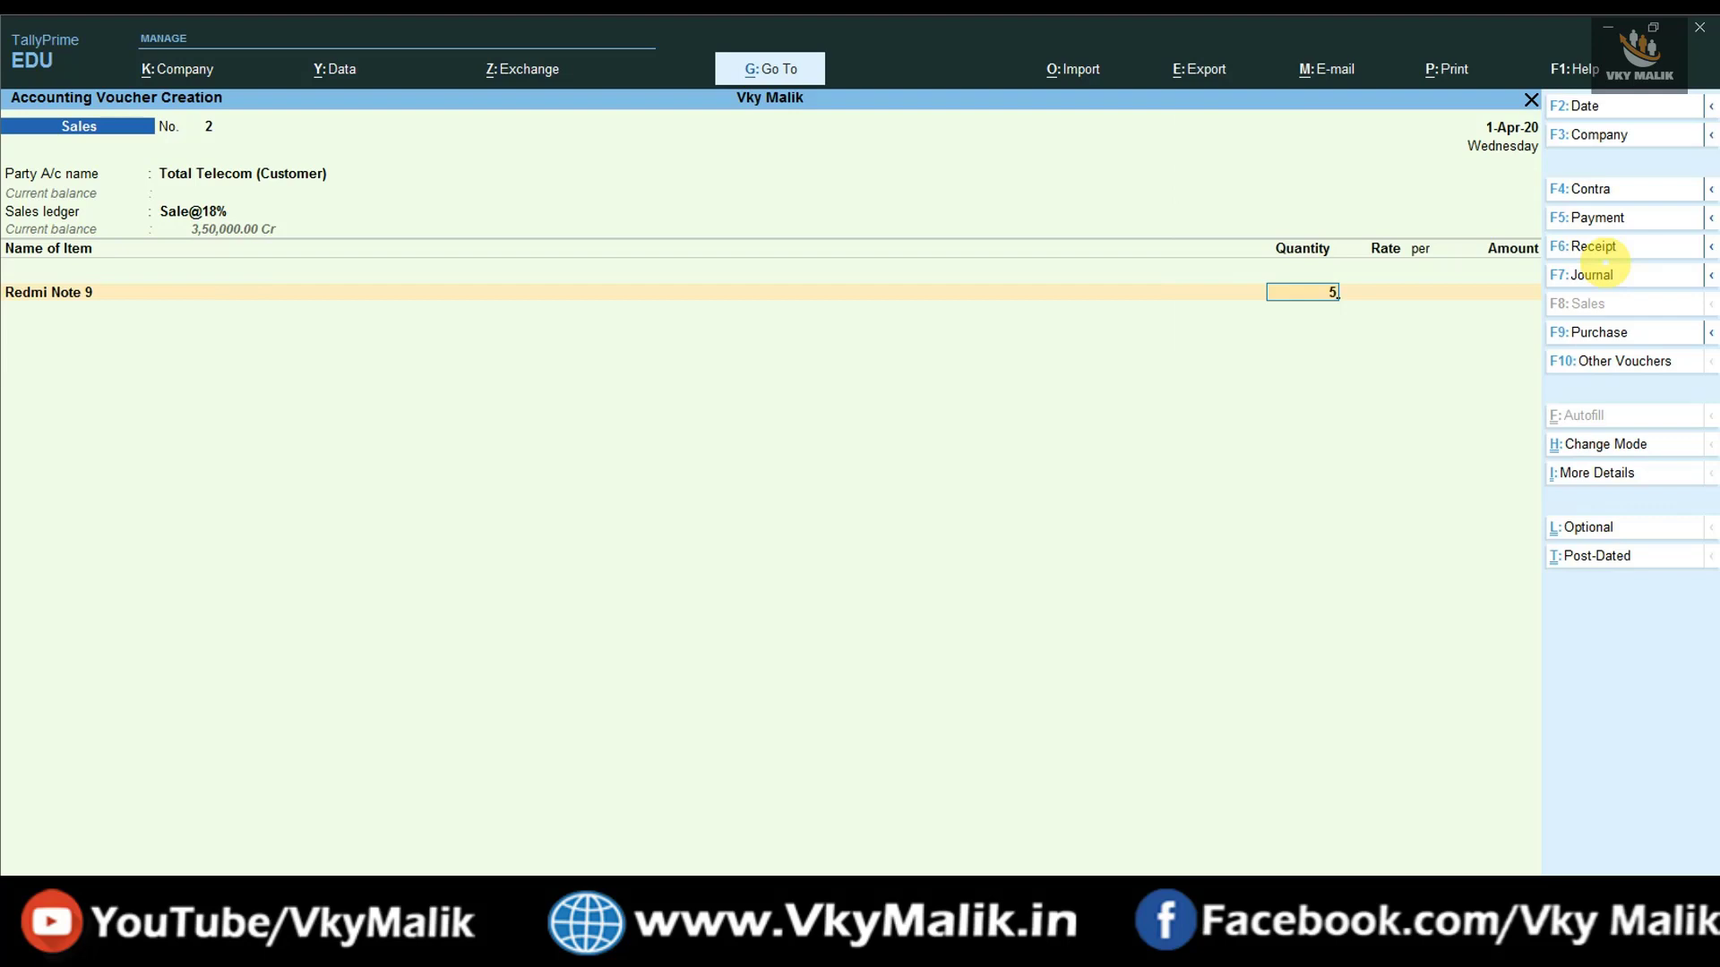
key(Return)
text(2)
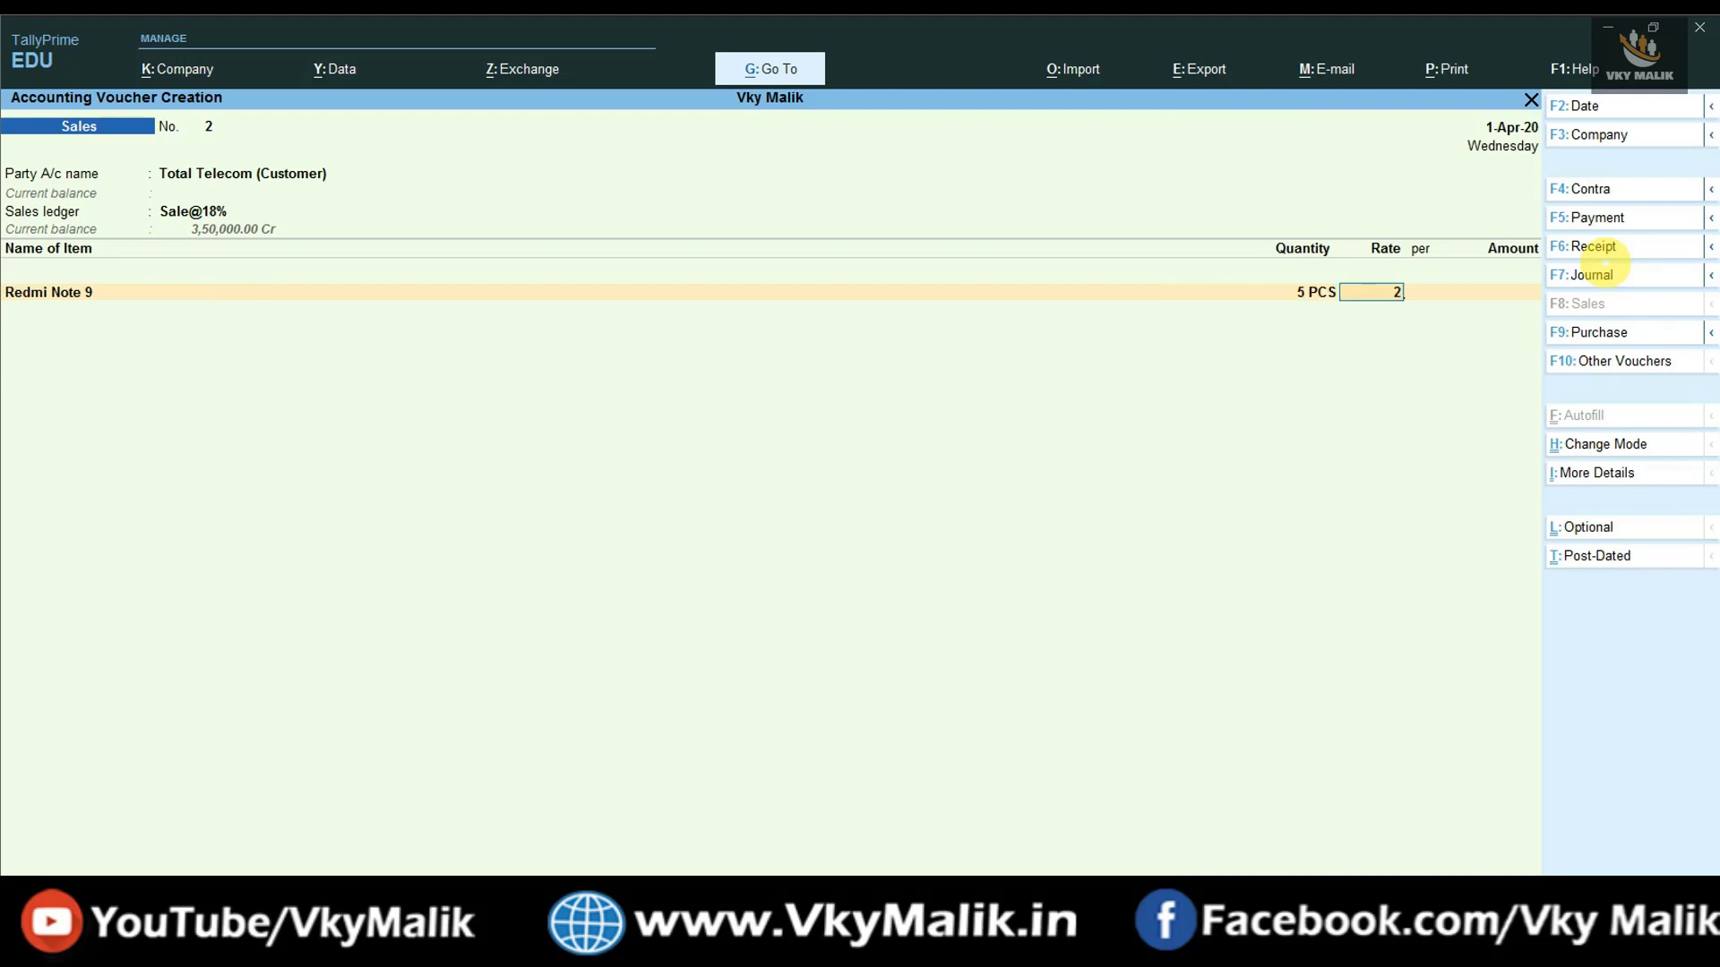
text(0000)
key(Return)
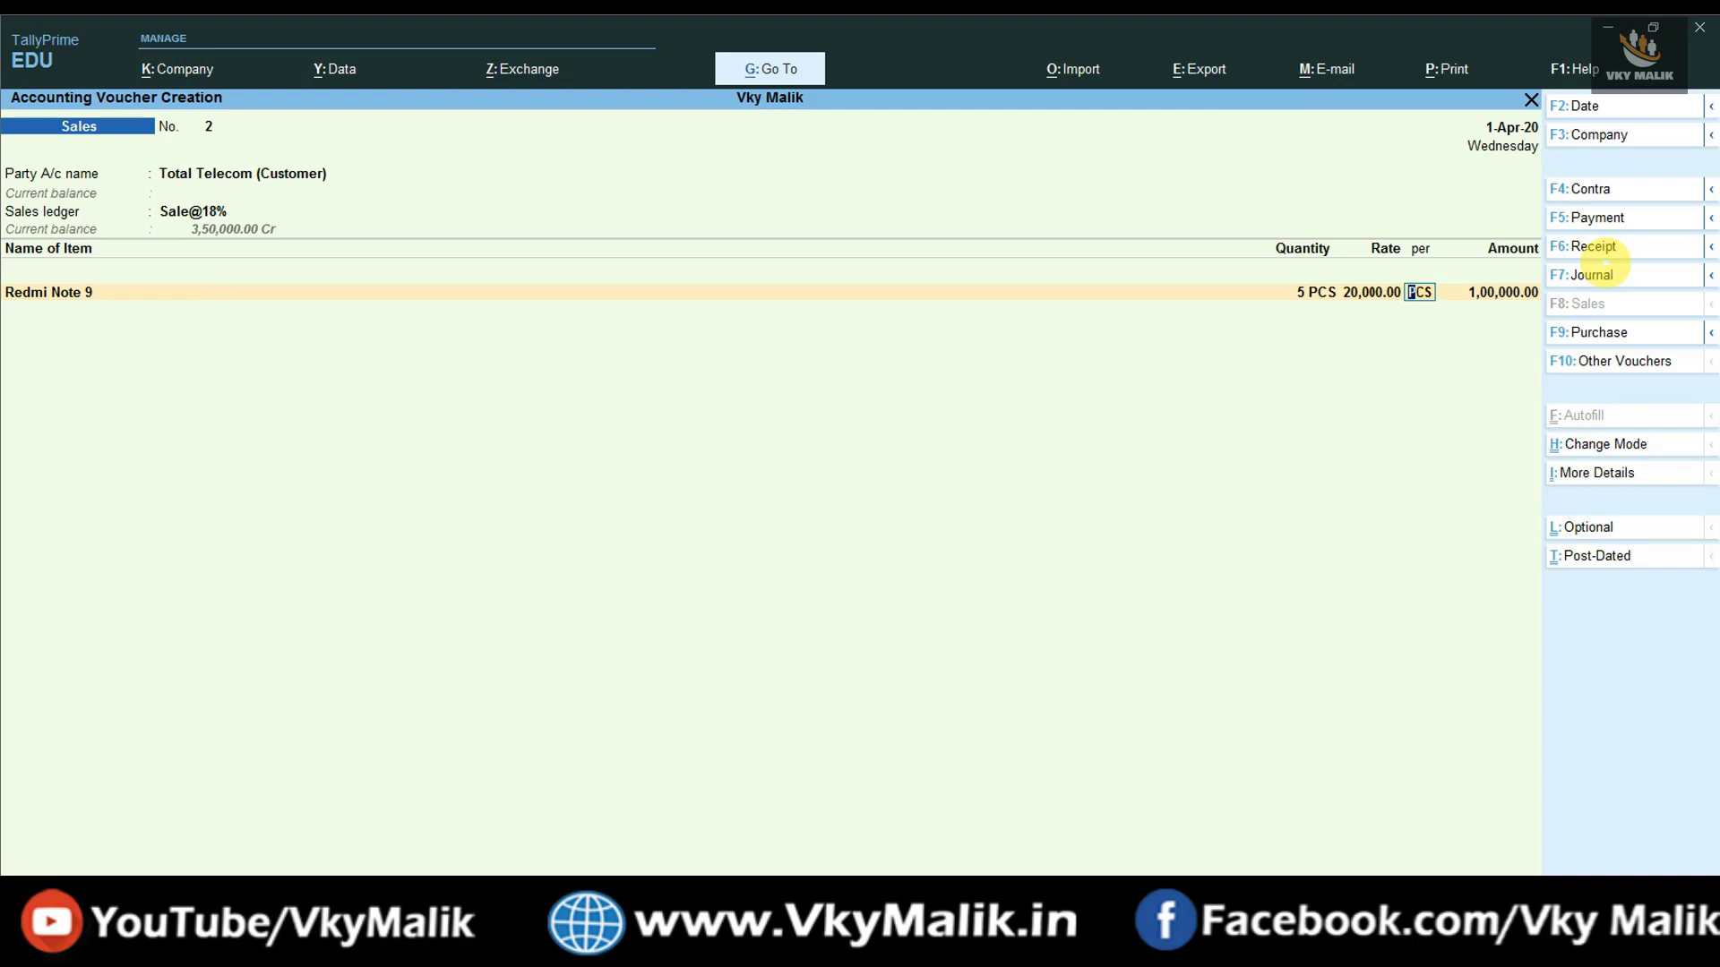
key(Return)
key(Return)
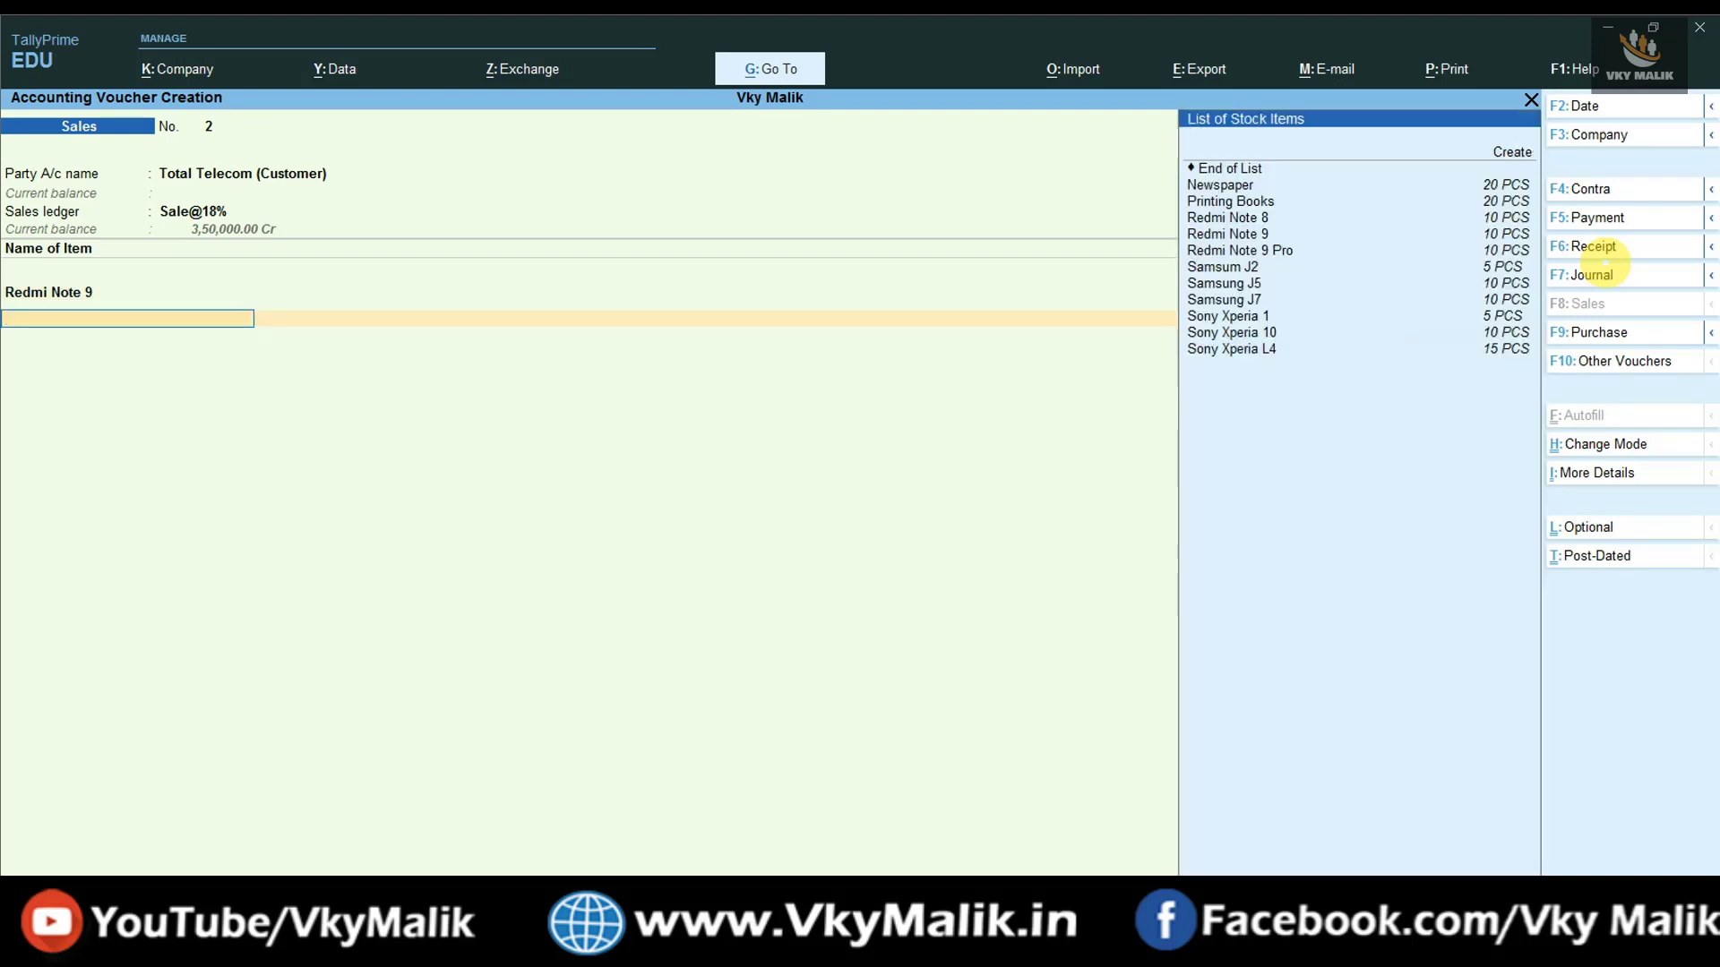
- Add Samsung J7, 5 PCS at a rate of 25,000
key(Down)
key(Down)
key(Down)
key(Down)
key(Down)
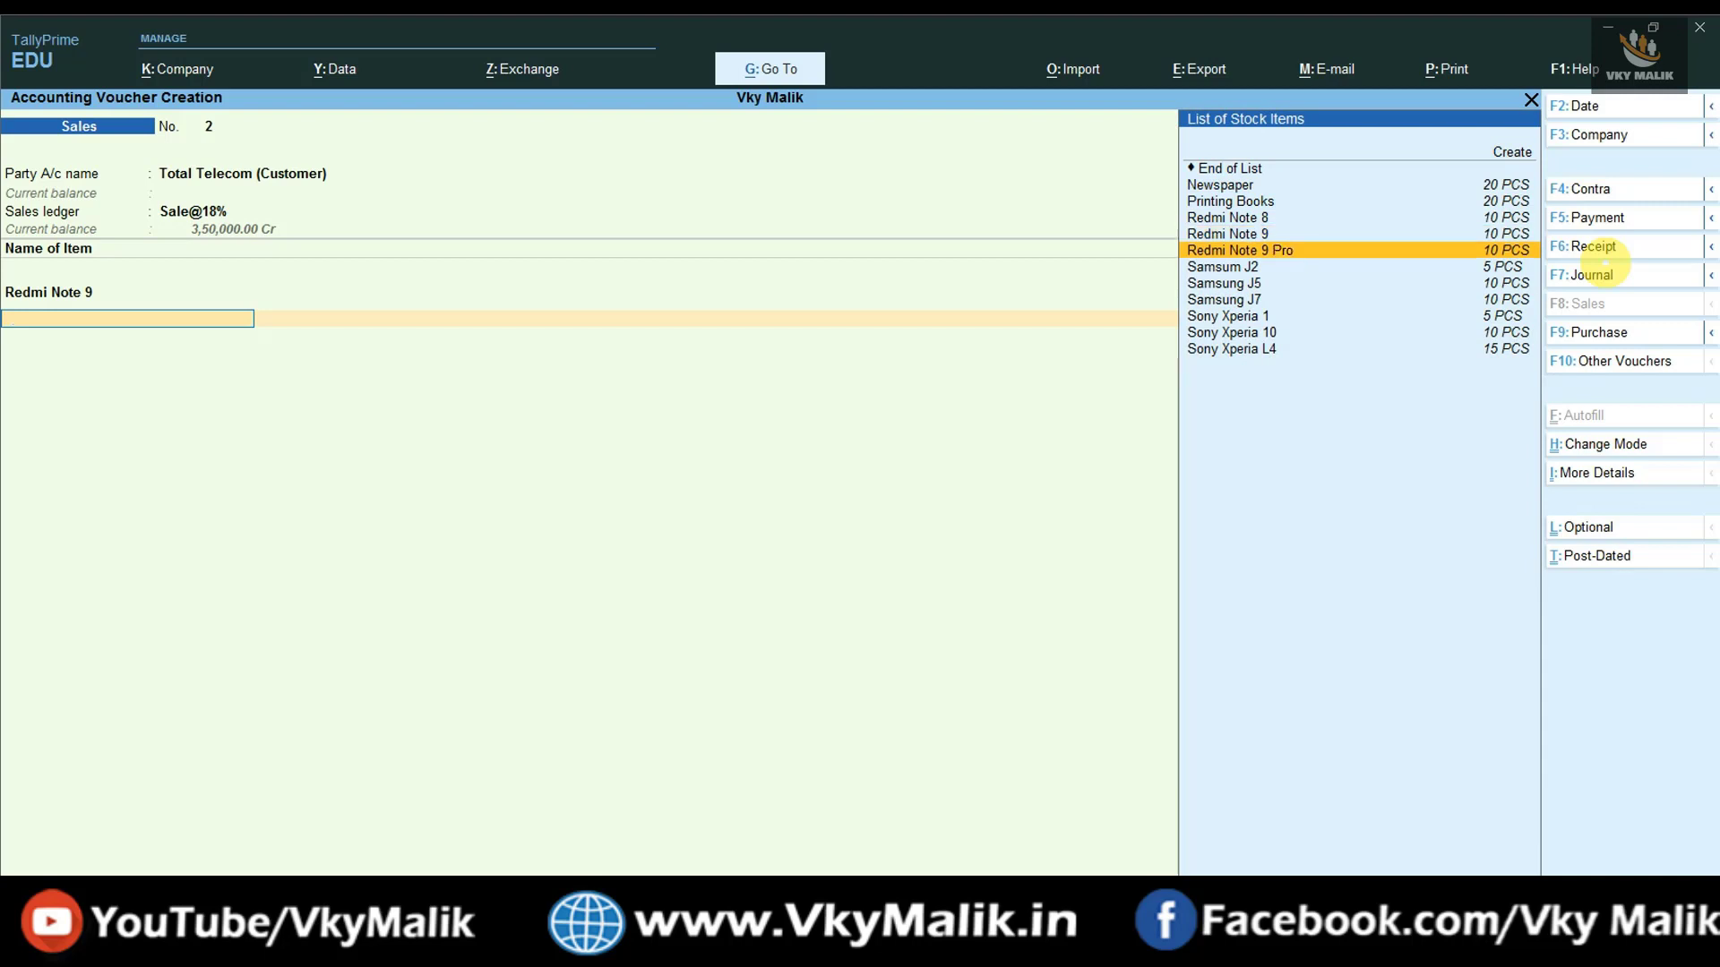
key(Down)
key(Down)
key(Down)
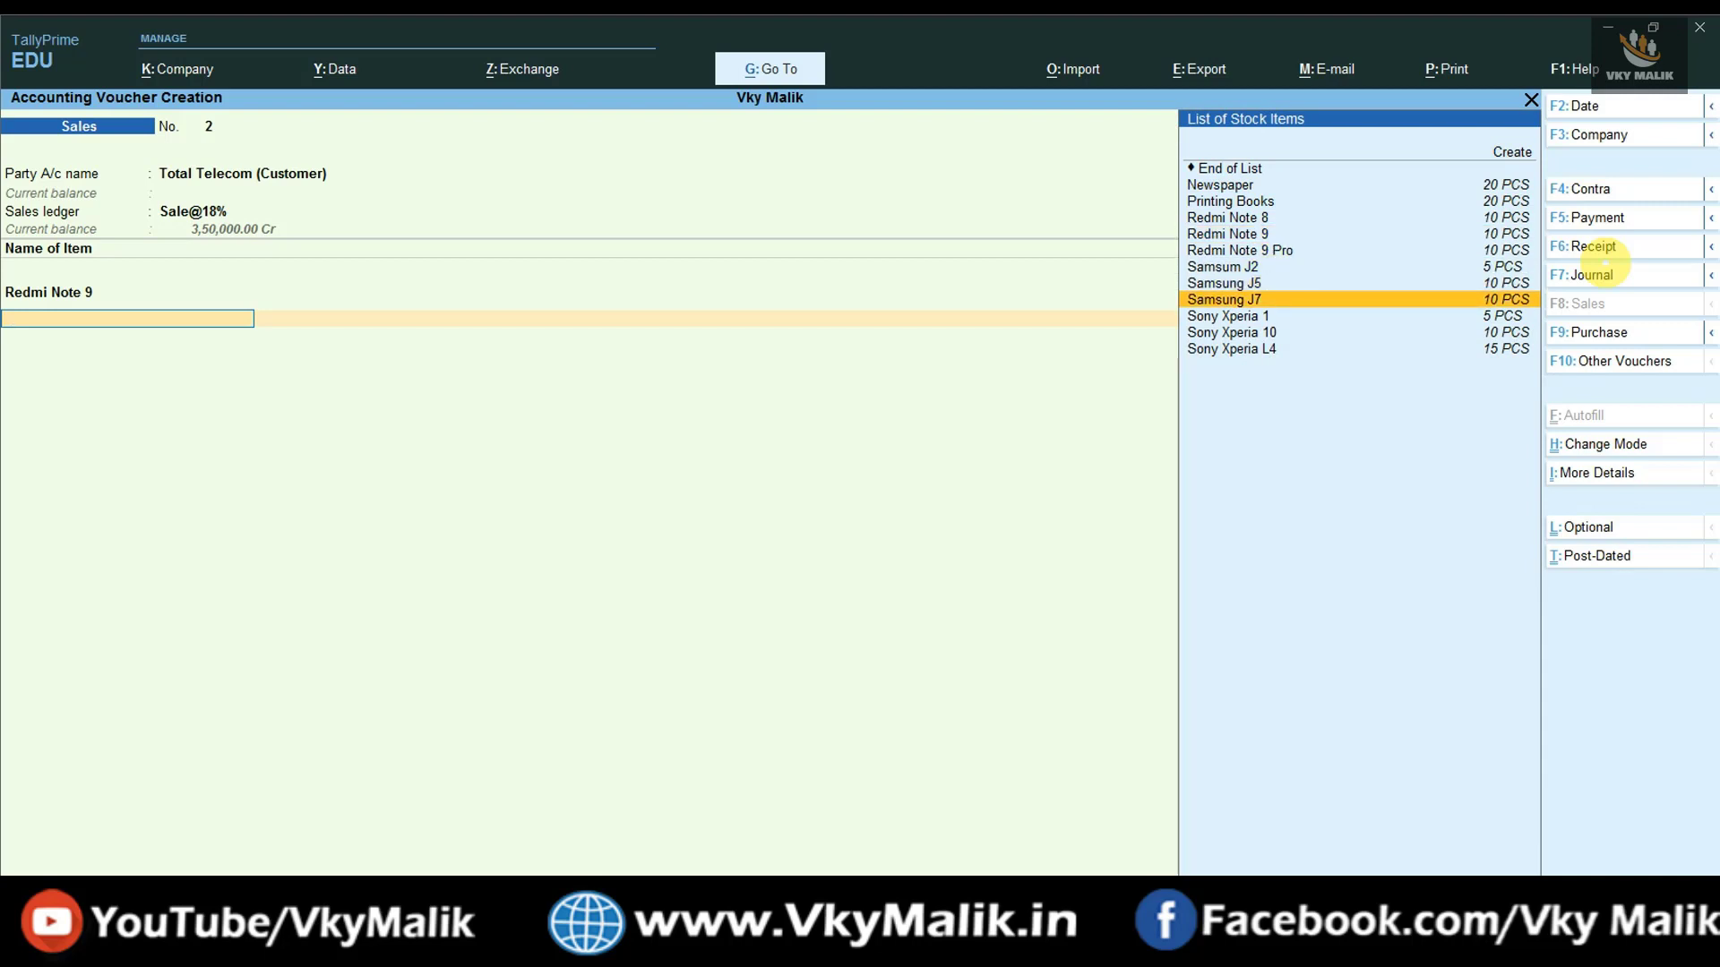
key(Return)
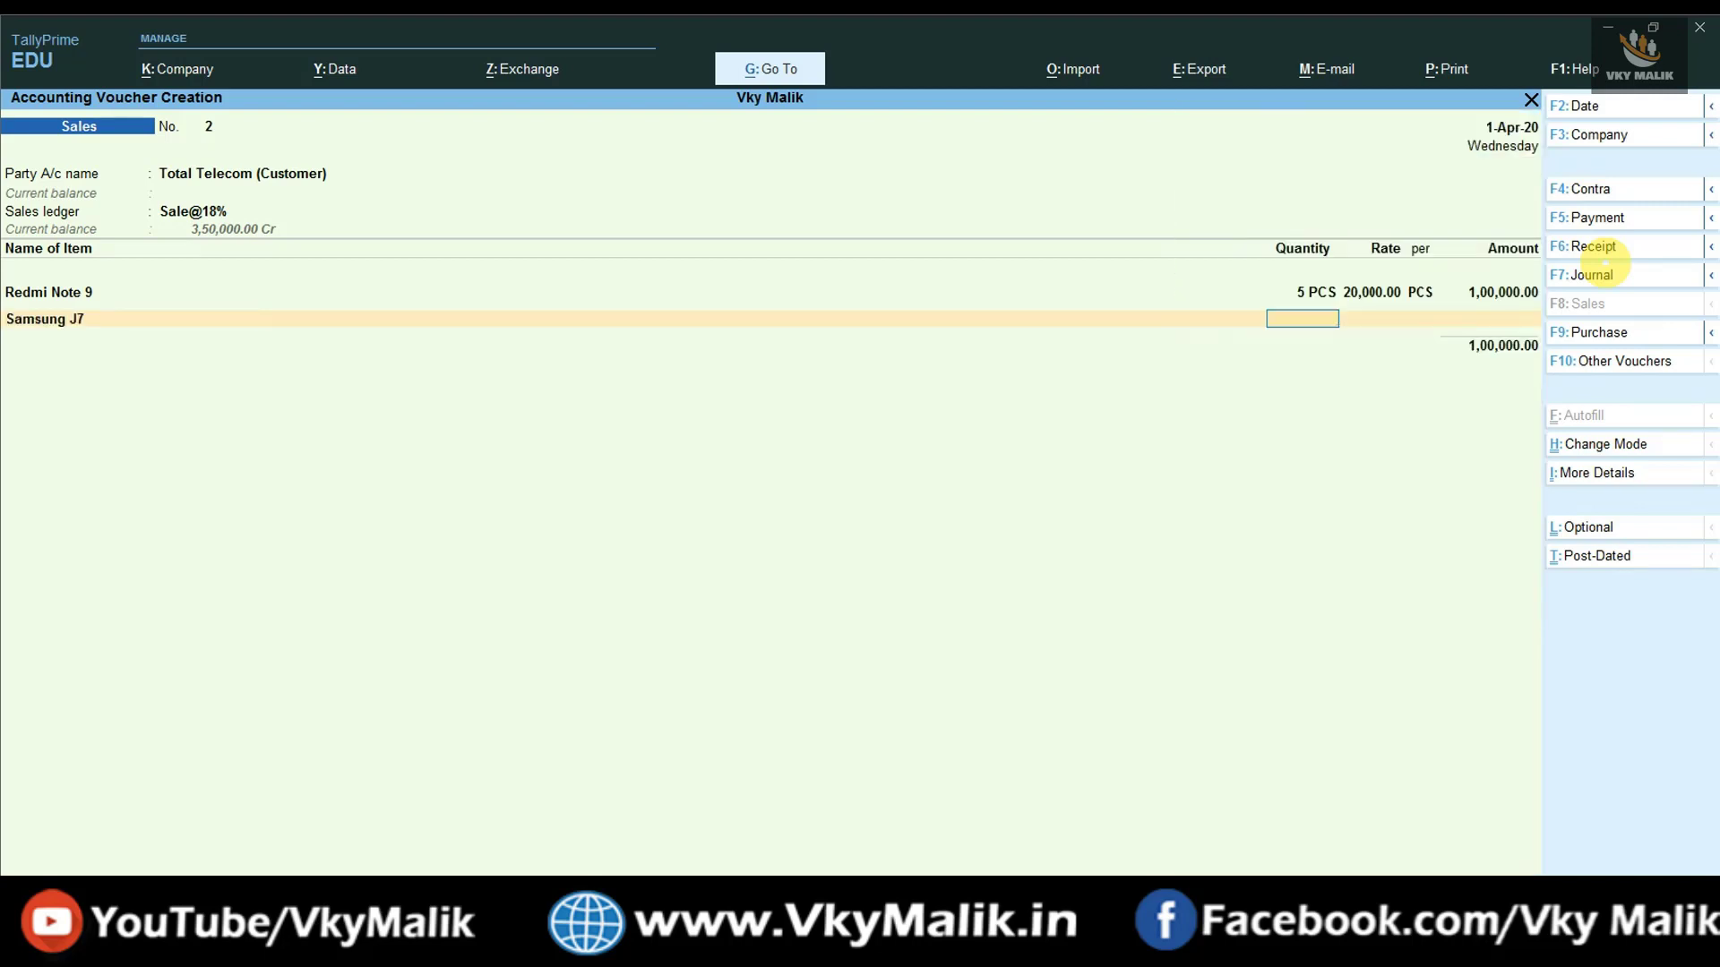
key(Return)
text(250000)
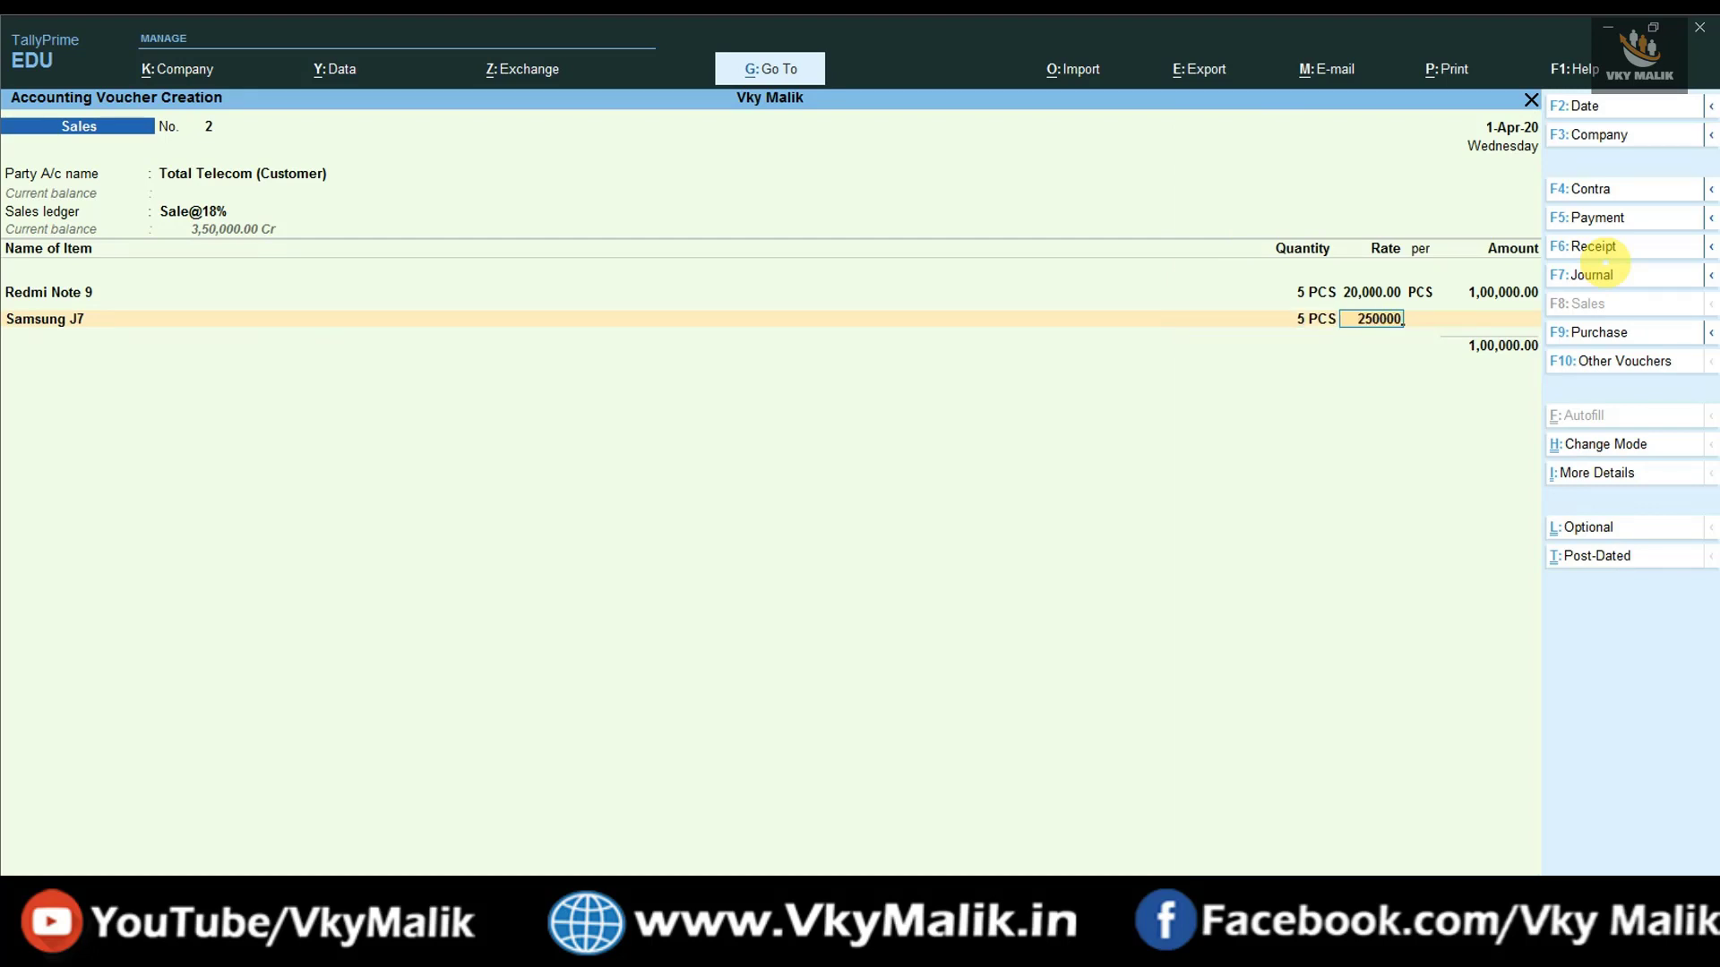
key(BackSpace)
key(Return)
key(Return)
key(Return)
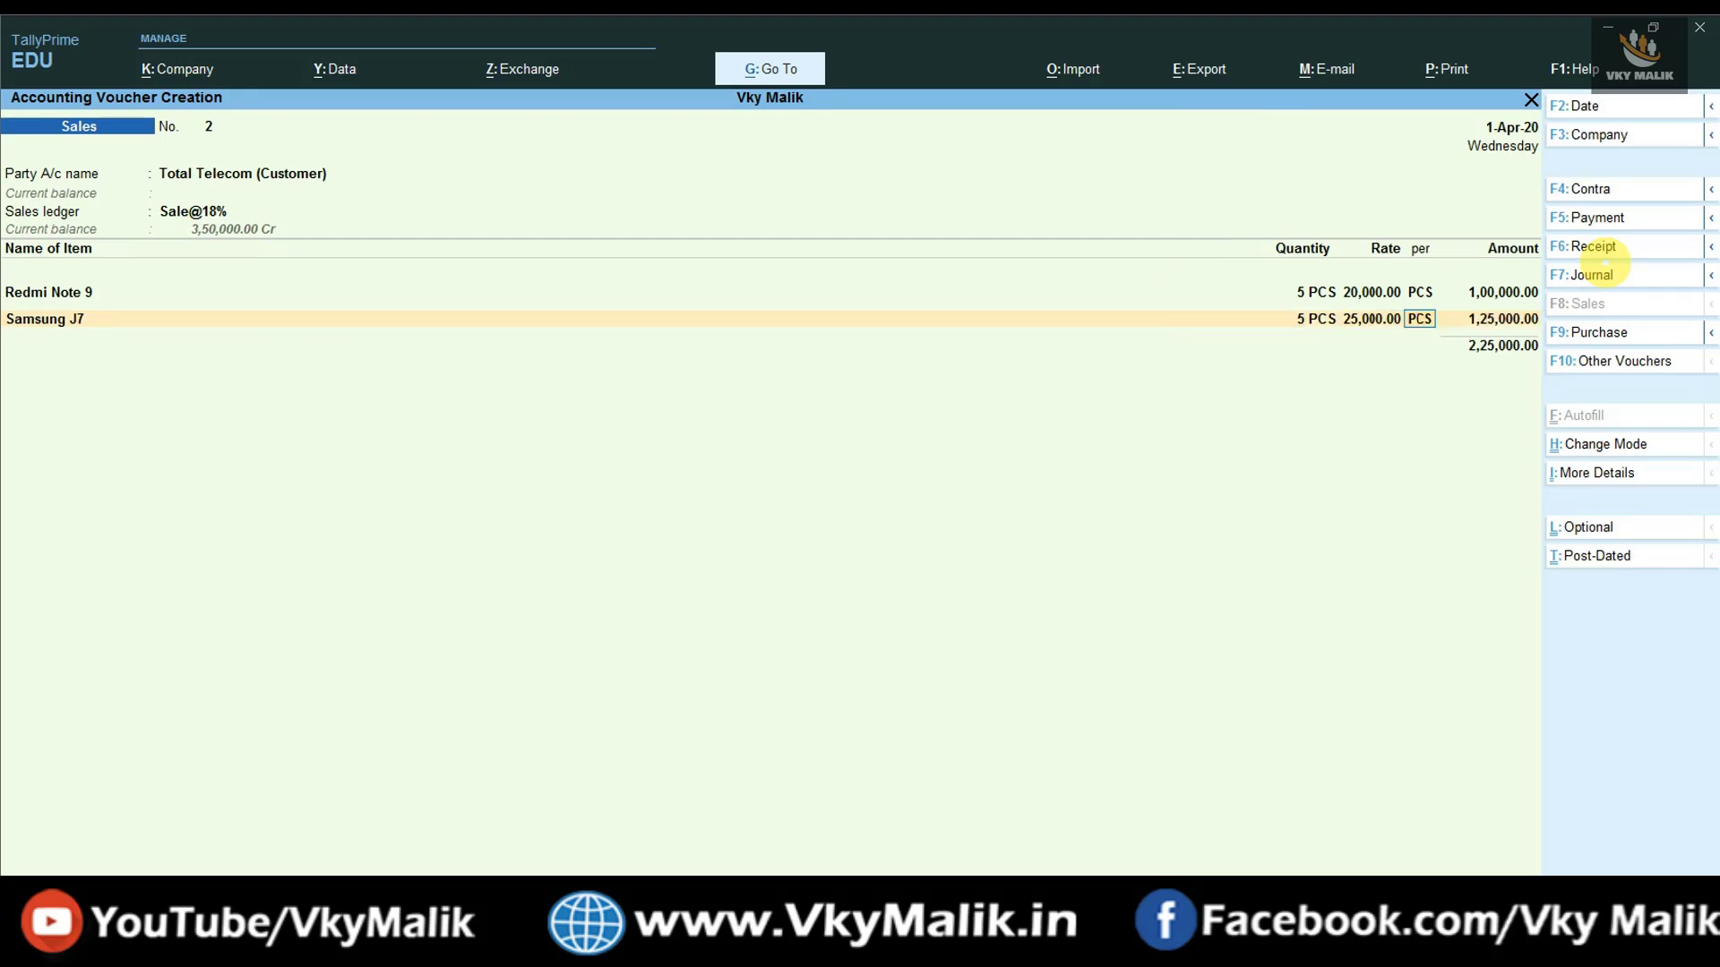
- Add Sony Xperia 10, 5 PCS at 35,000, then view the reference invoice to compare
key(Down)
key(Down)
key(Down)
key(Down)
key(Down)
key(Down)
key(Down)
key(Down)
key(Down)
key(Down)
key(Down)
key(Down)
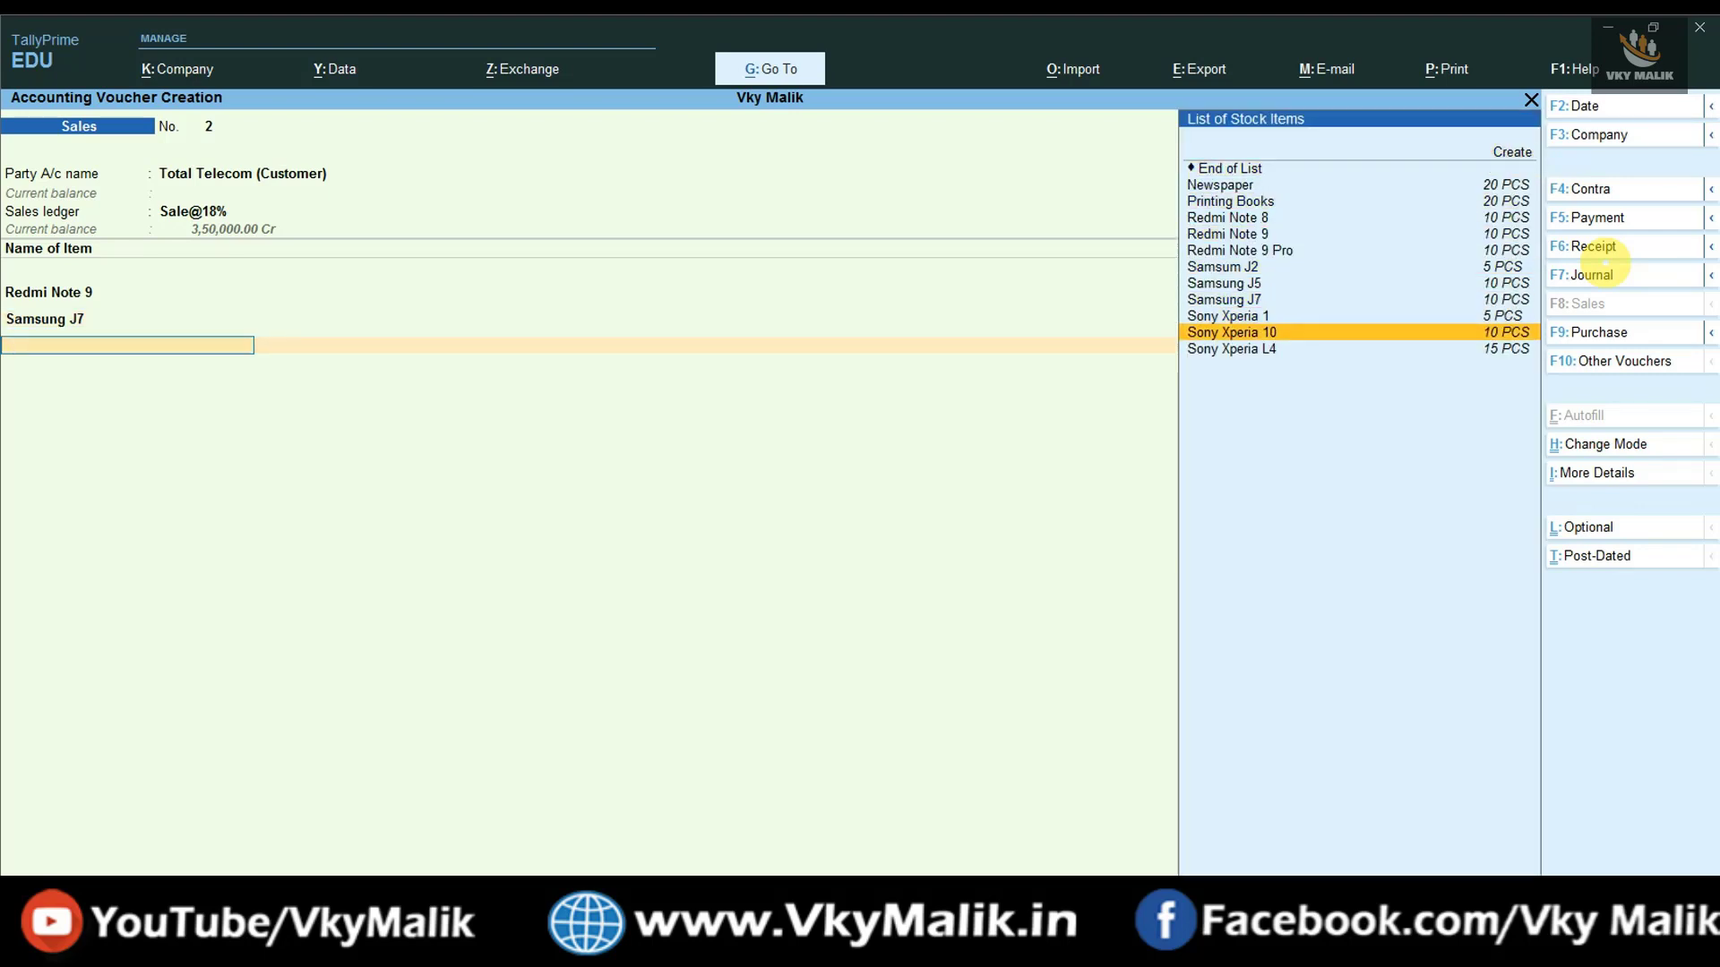
click(1498, 332)
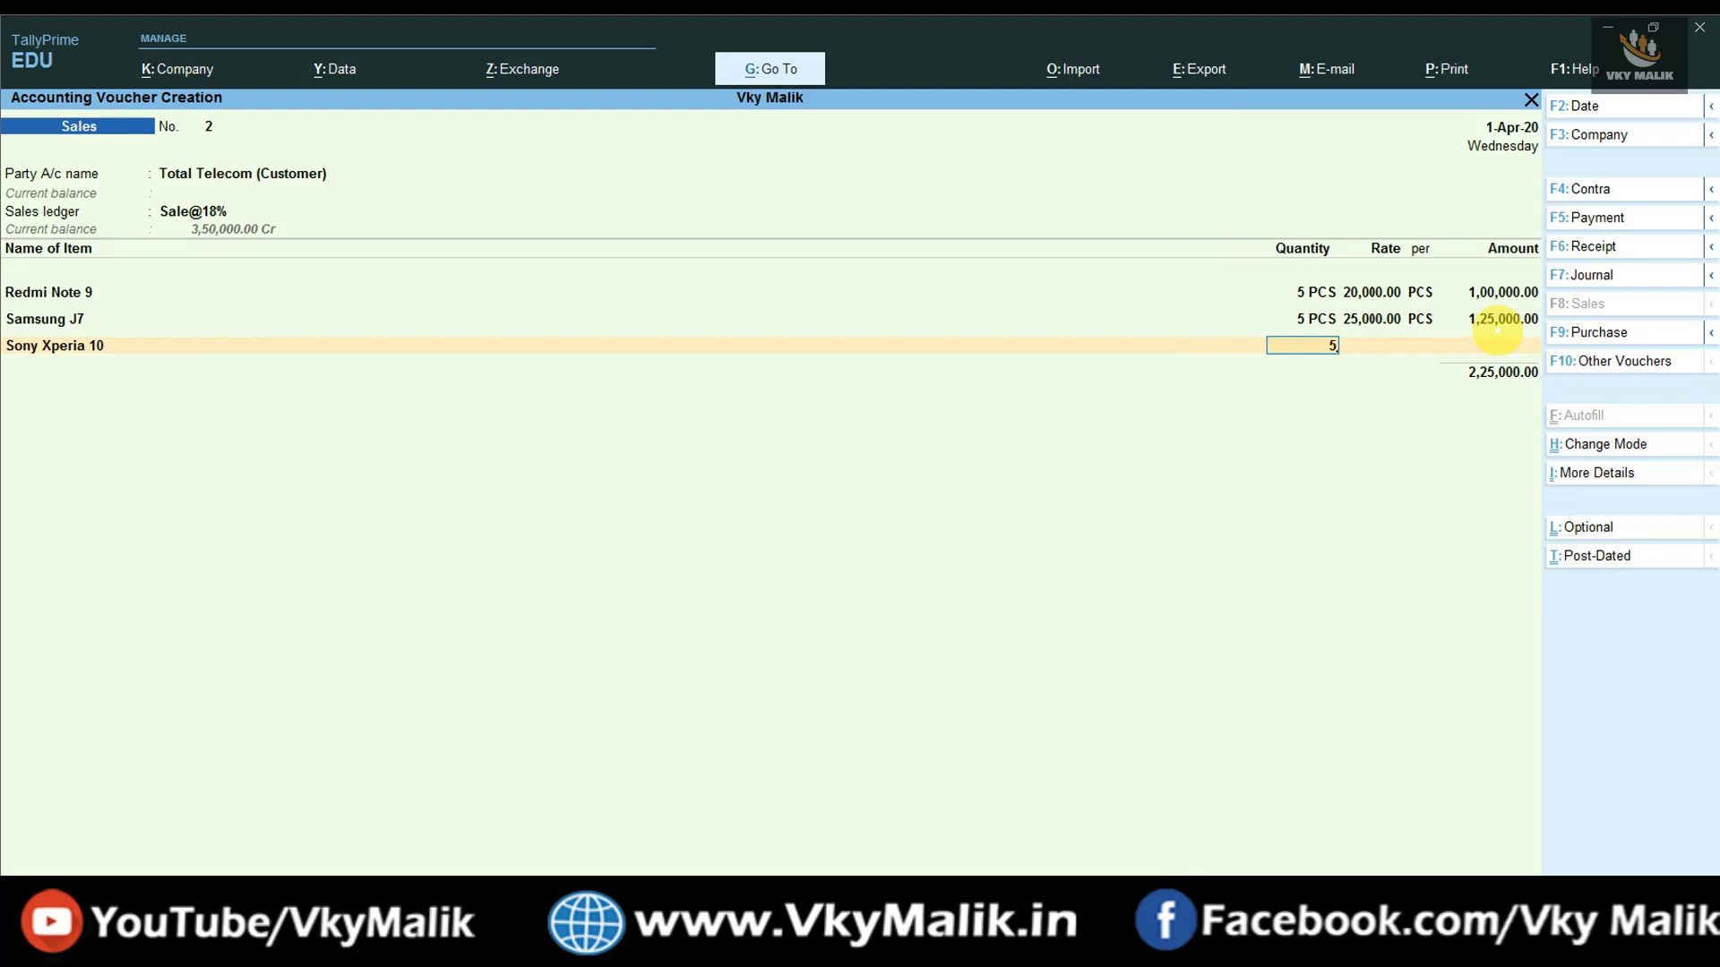
key(Return)
text(35,000)
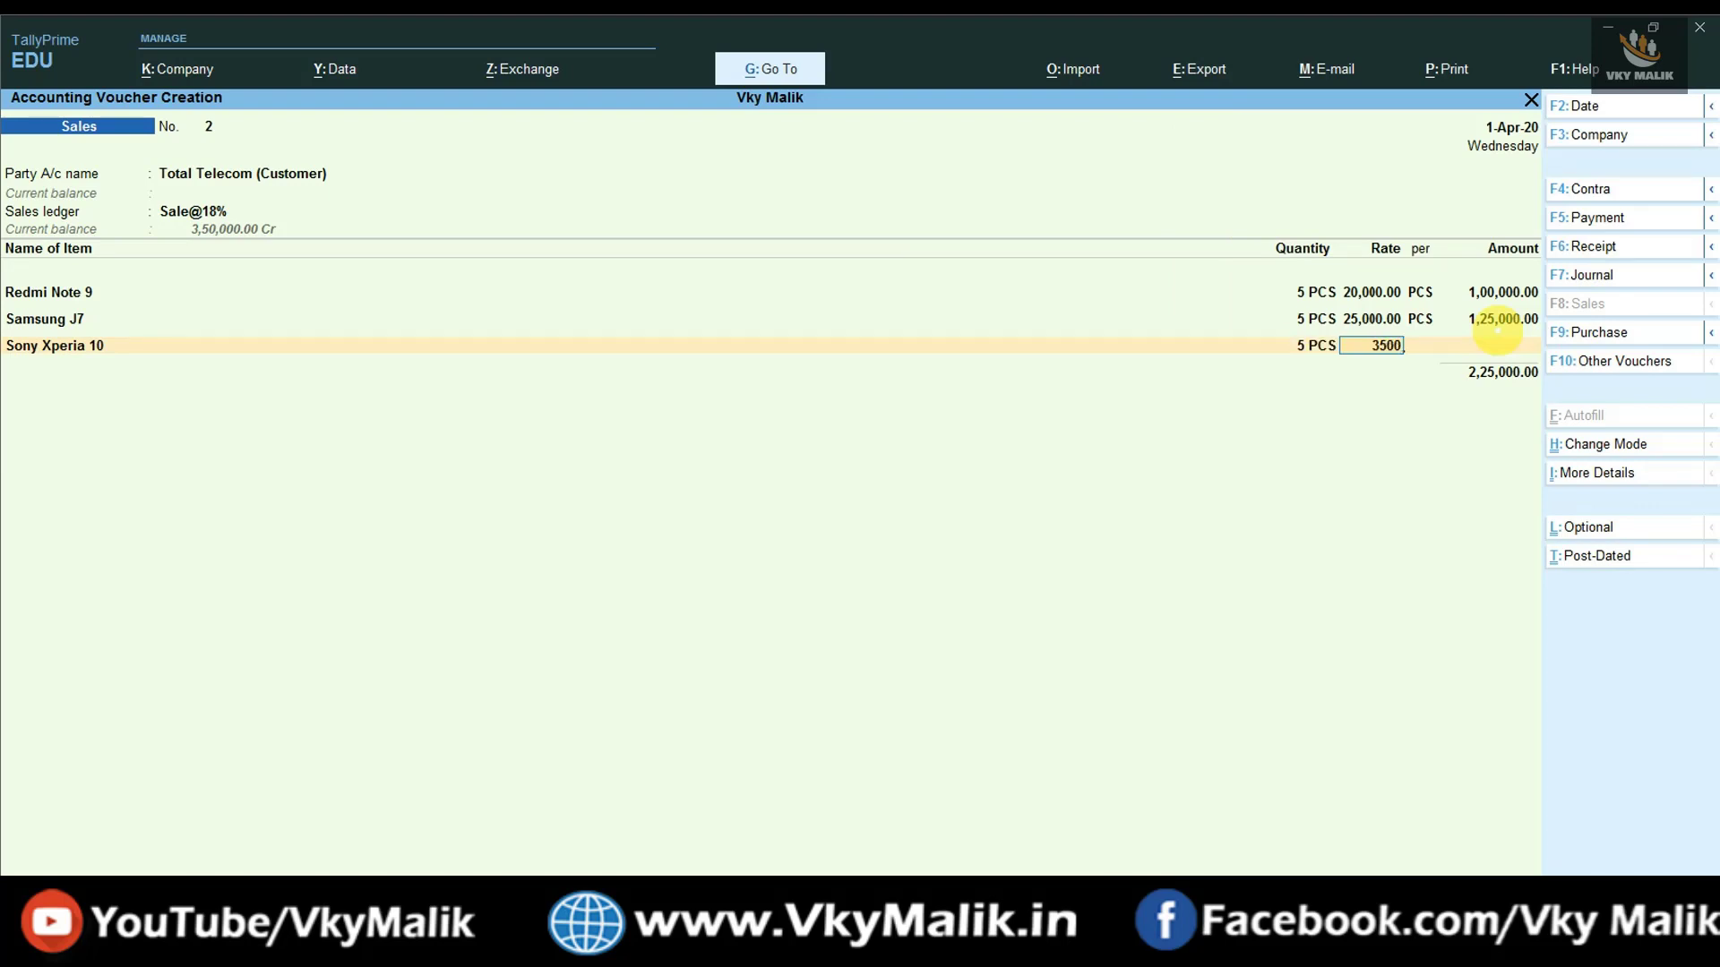
key(Return)
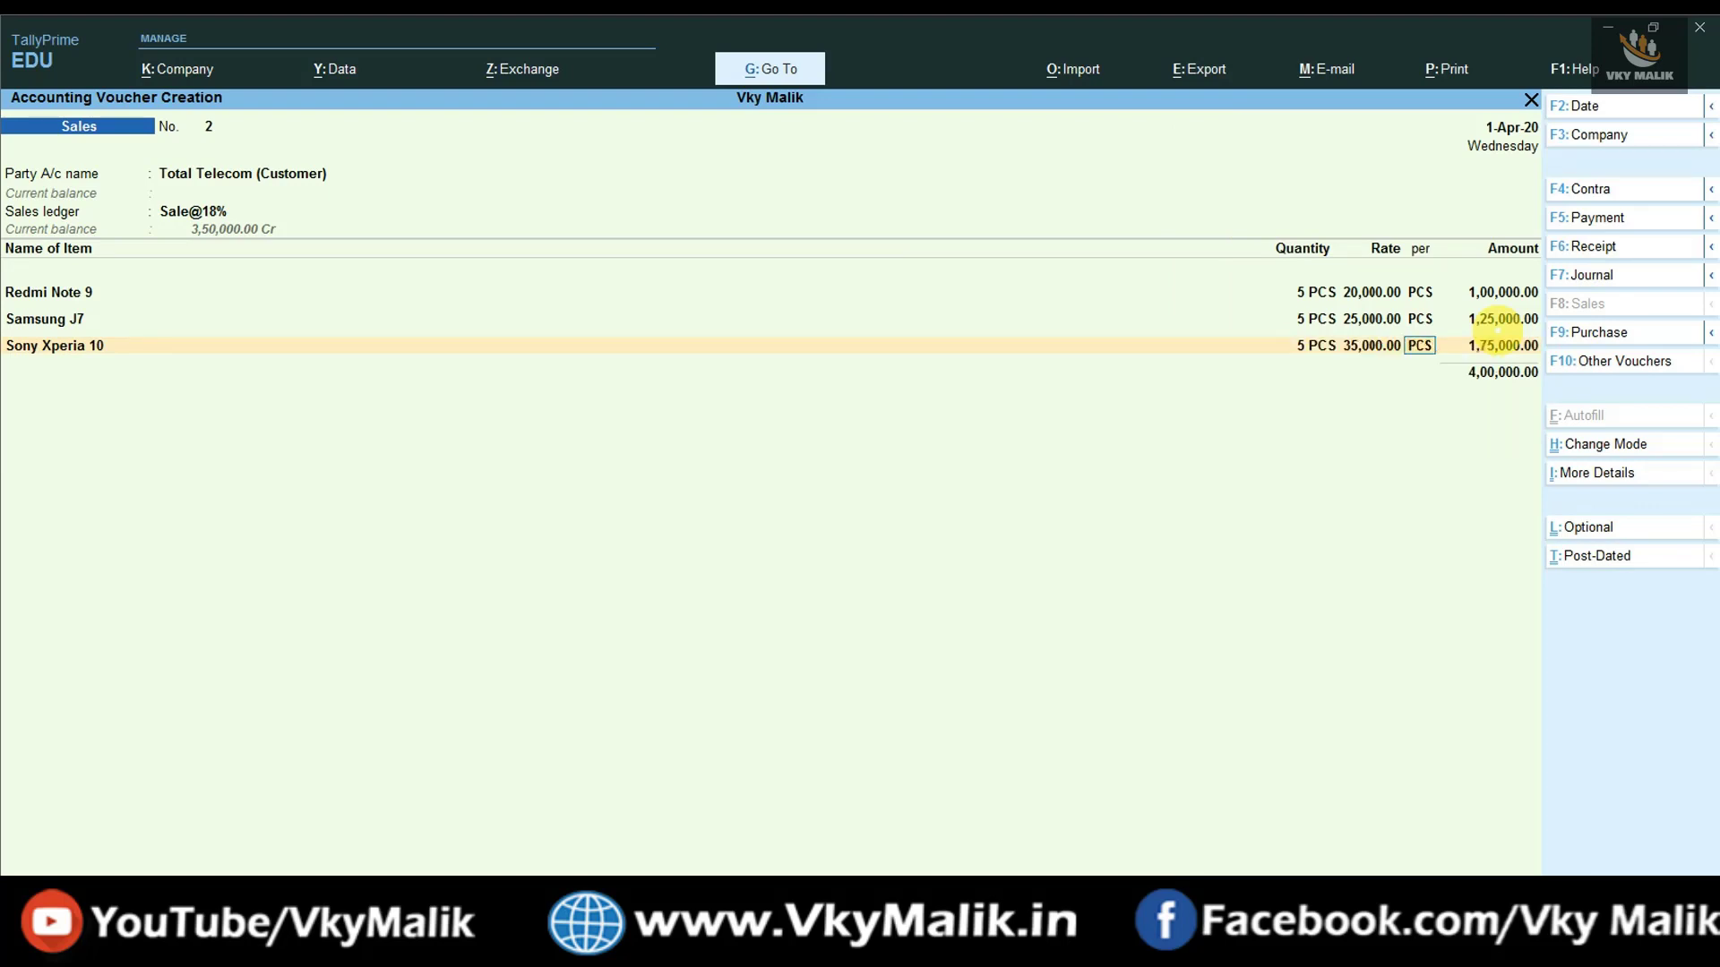
key(Return)
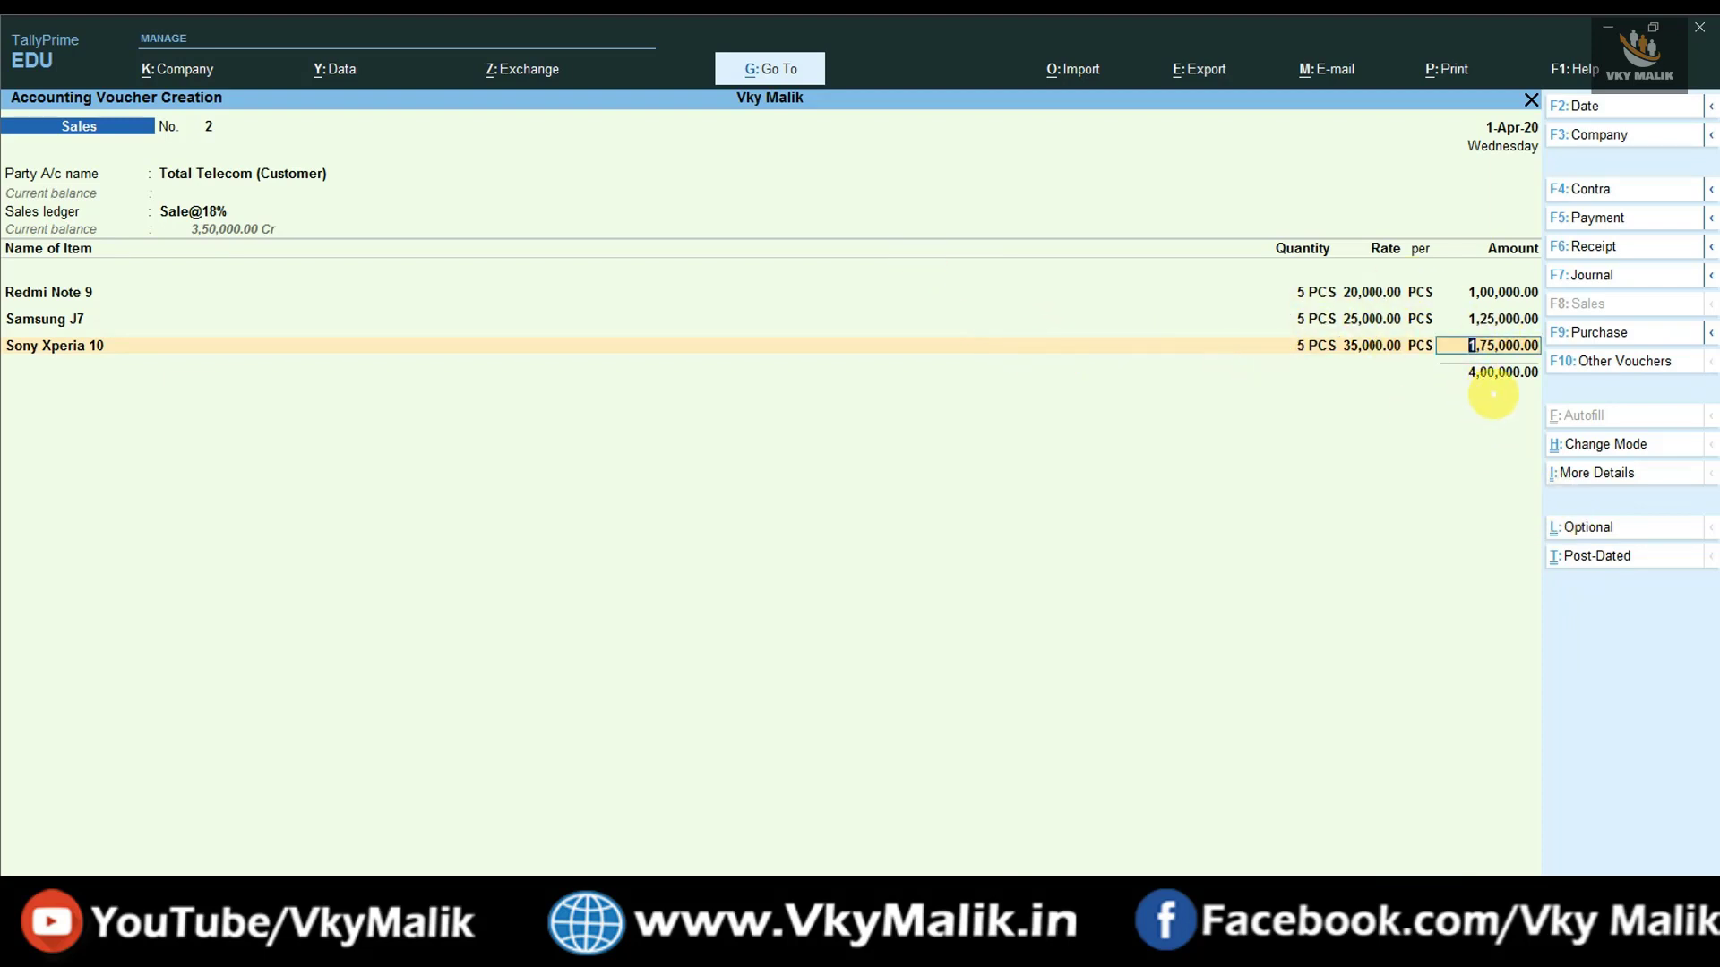
click(520, 936)
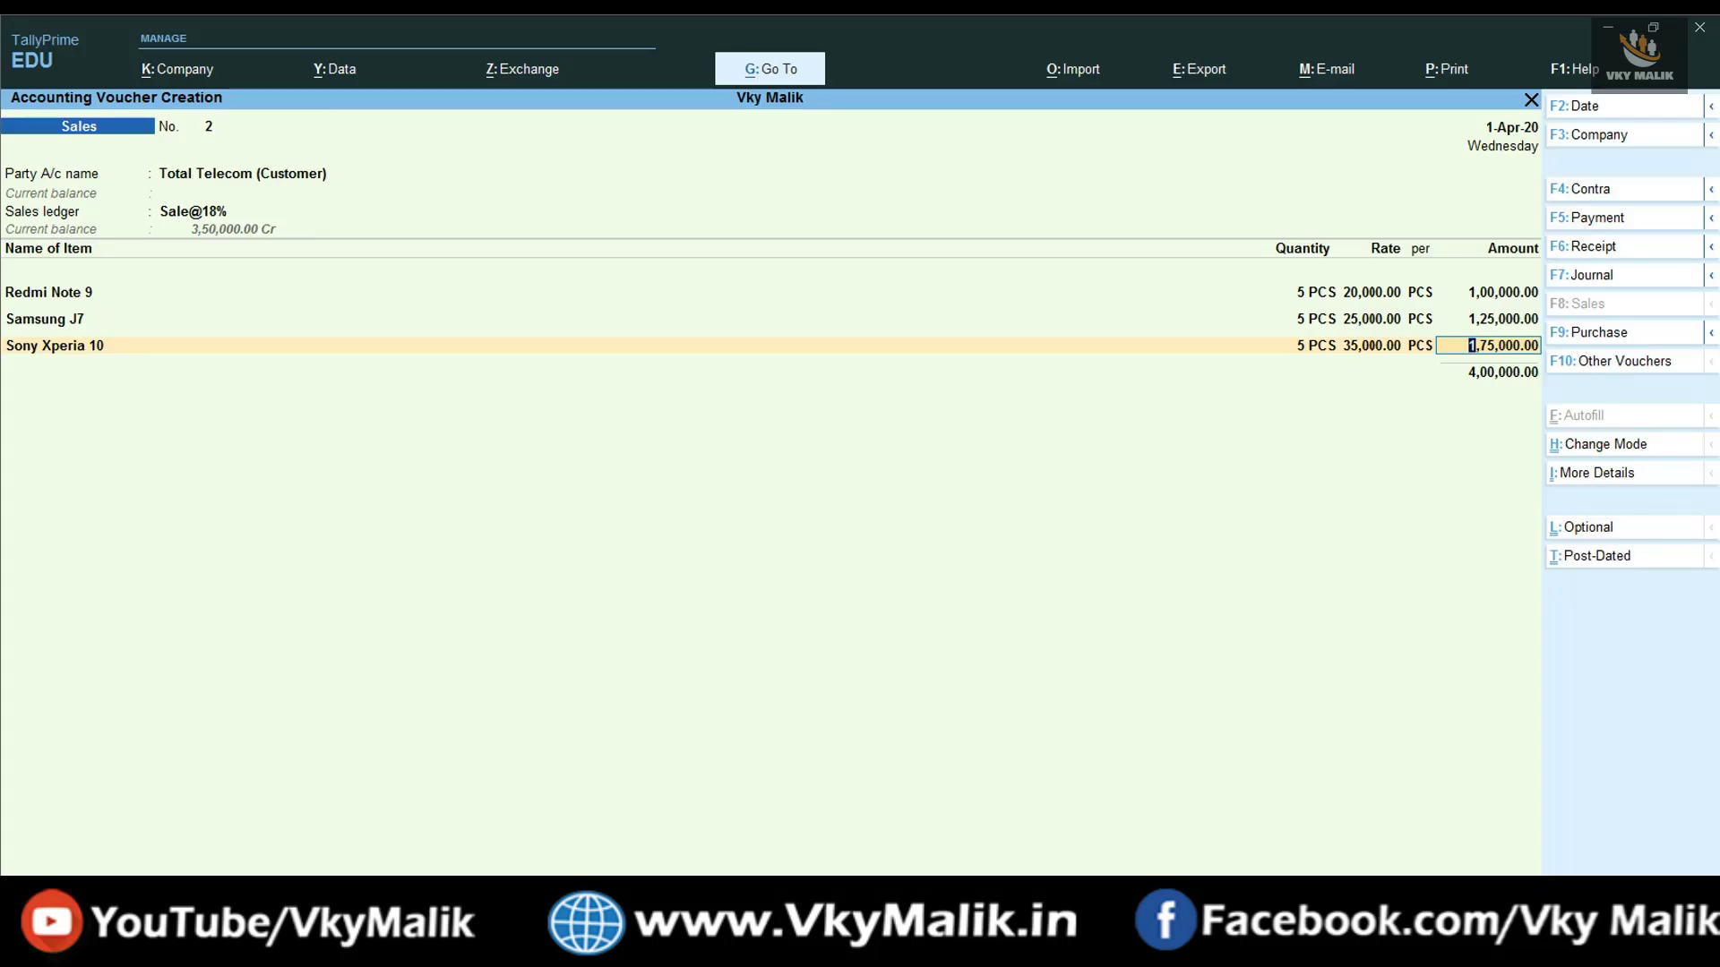
- Add a tax line, initially picking the Output CGST@ 9% ledger
key(Return)
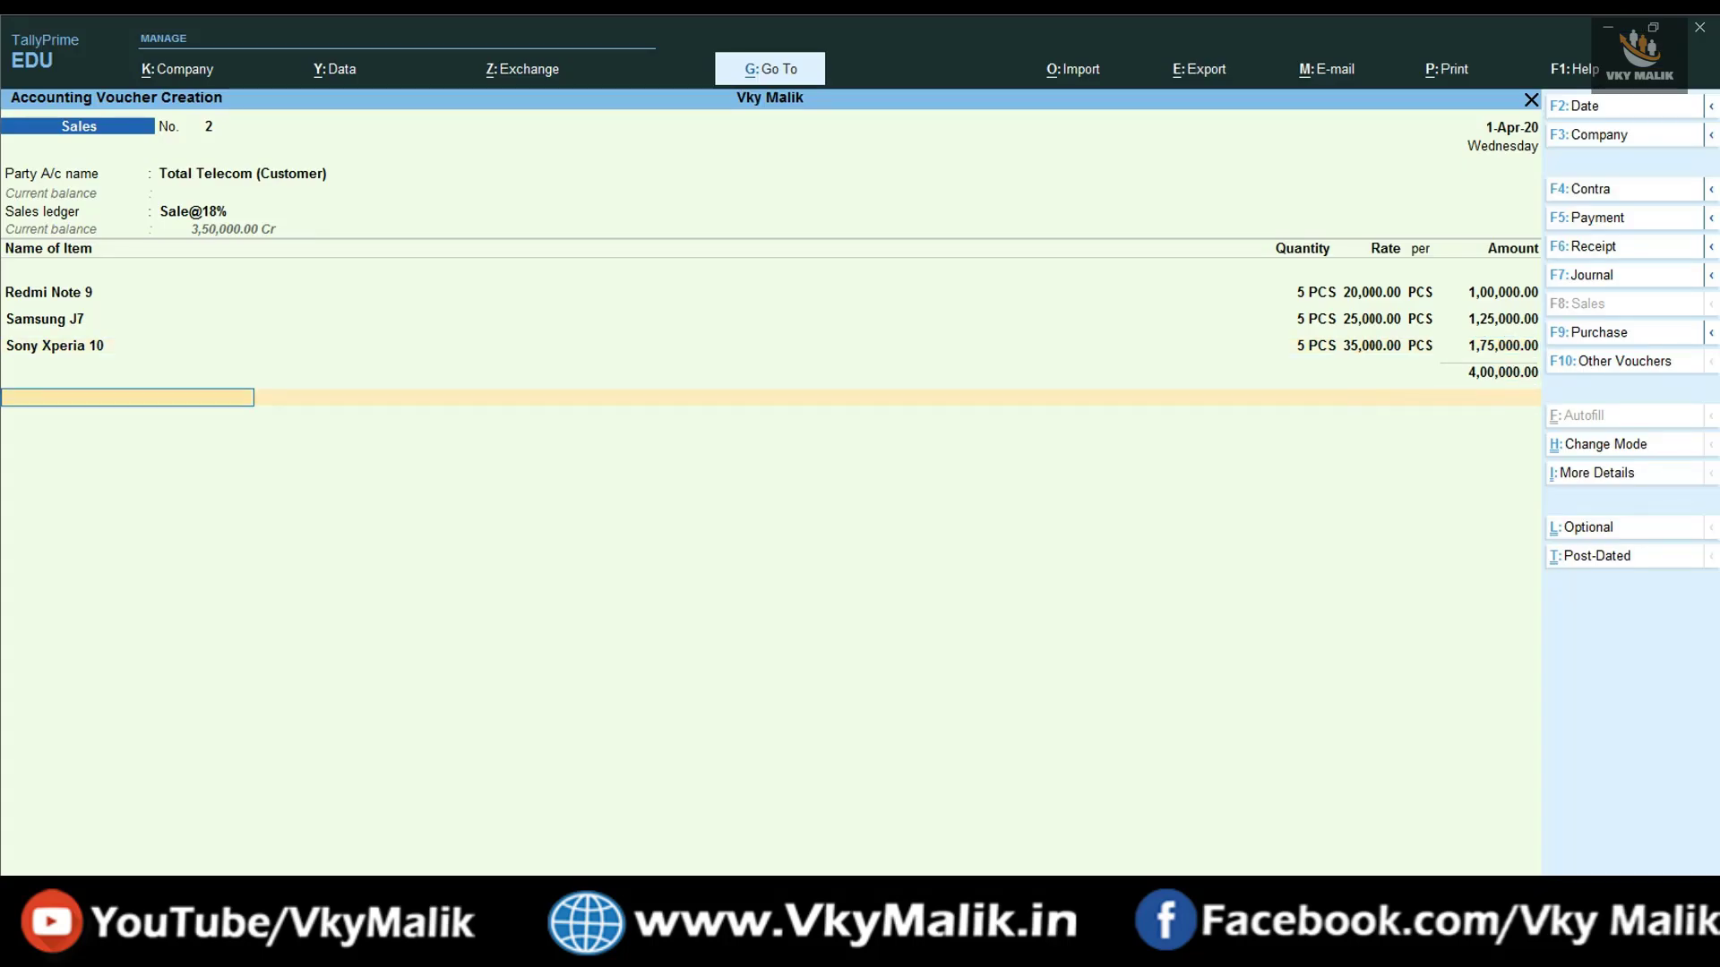
text(OU)
key(Down)
key(Down)
key(Down)
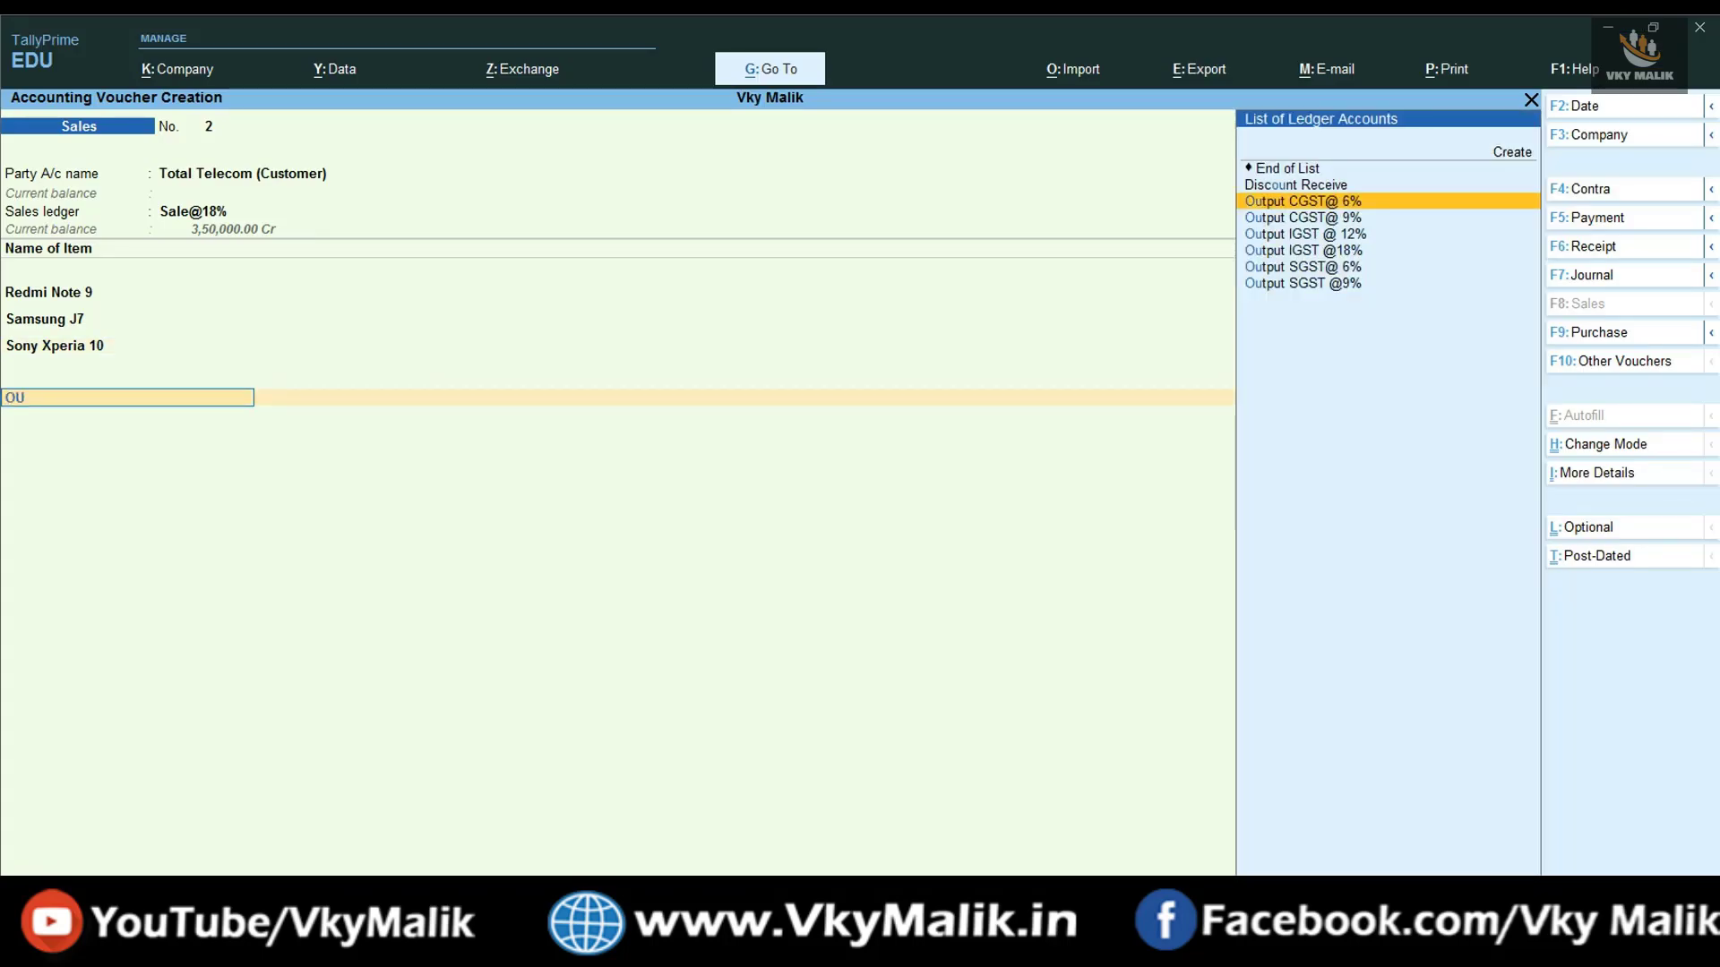
key(Down)
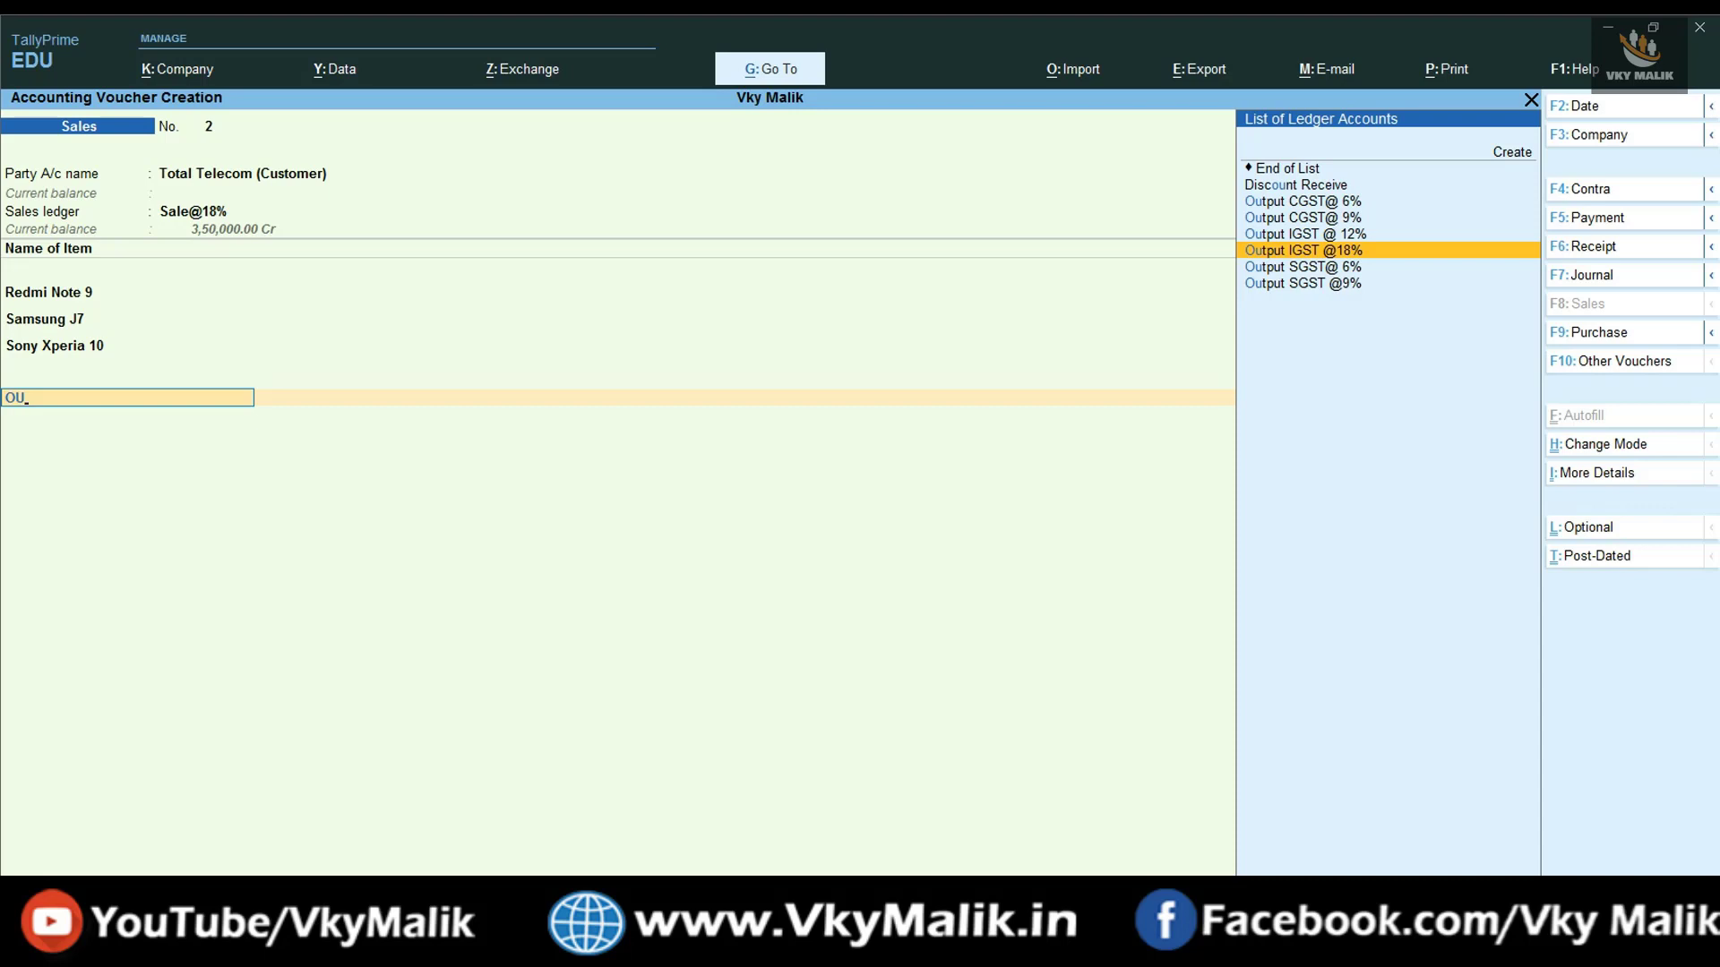
key(Up)
key(Up)
key(Up)
key(Down)
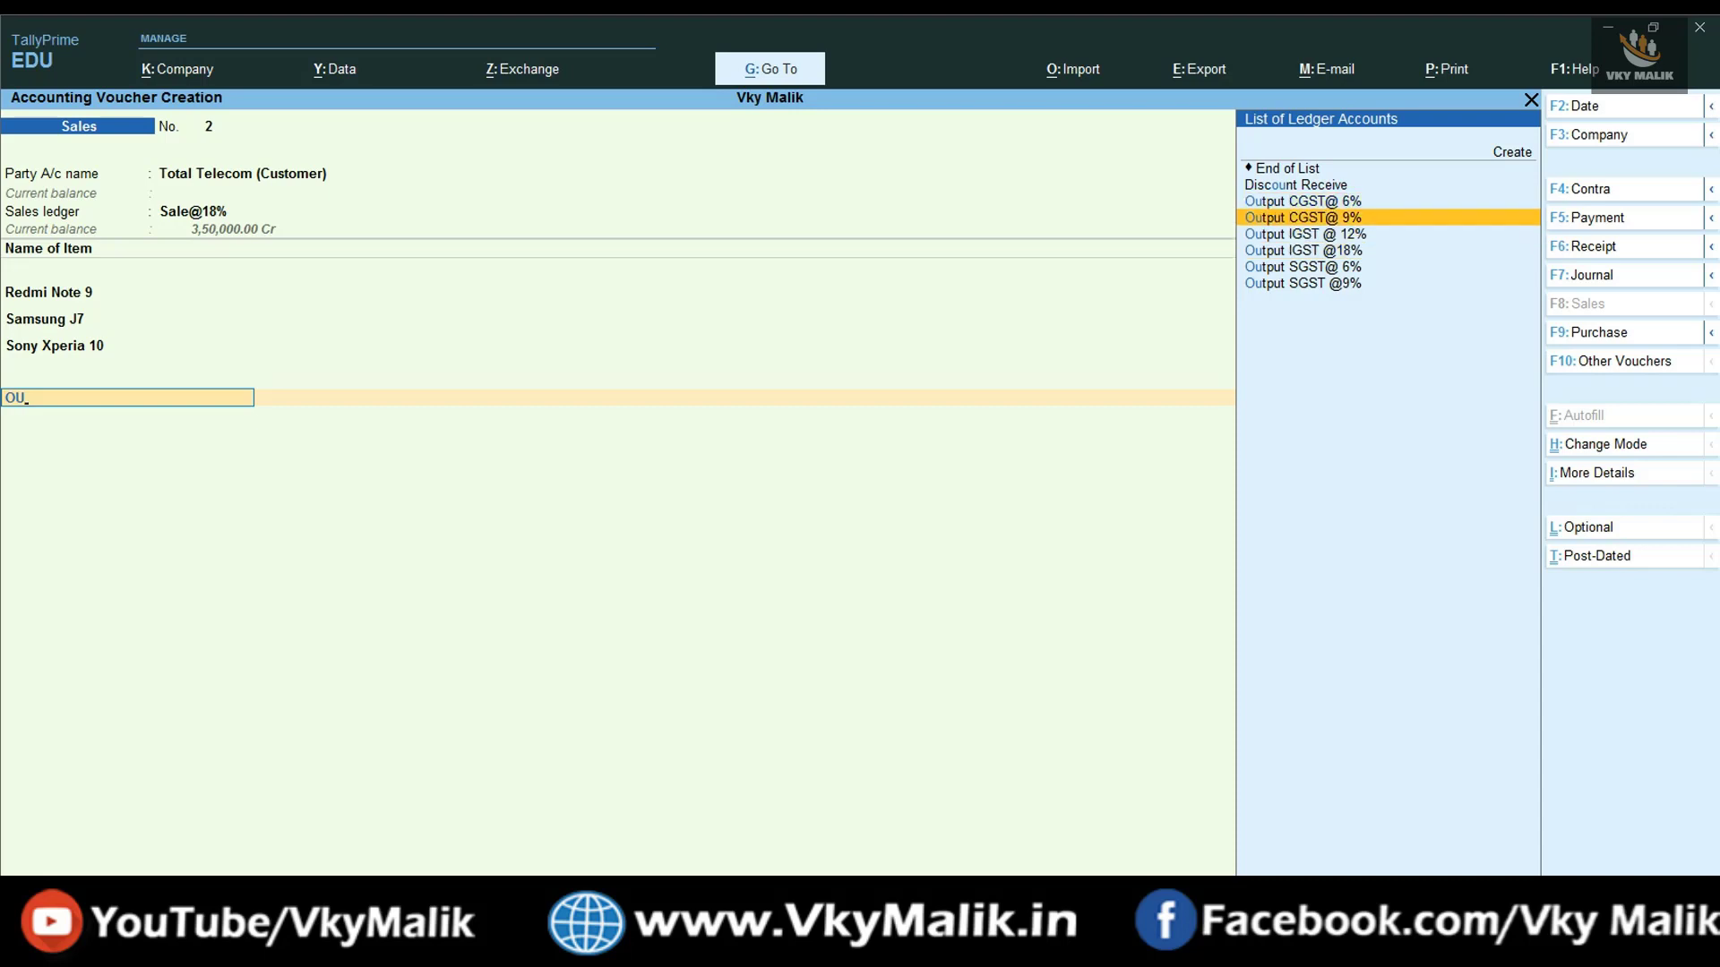
key(Return)
key(Return)
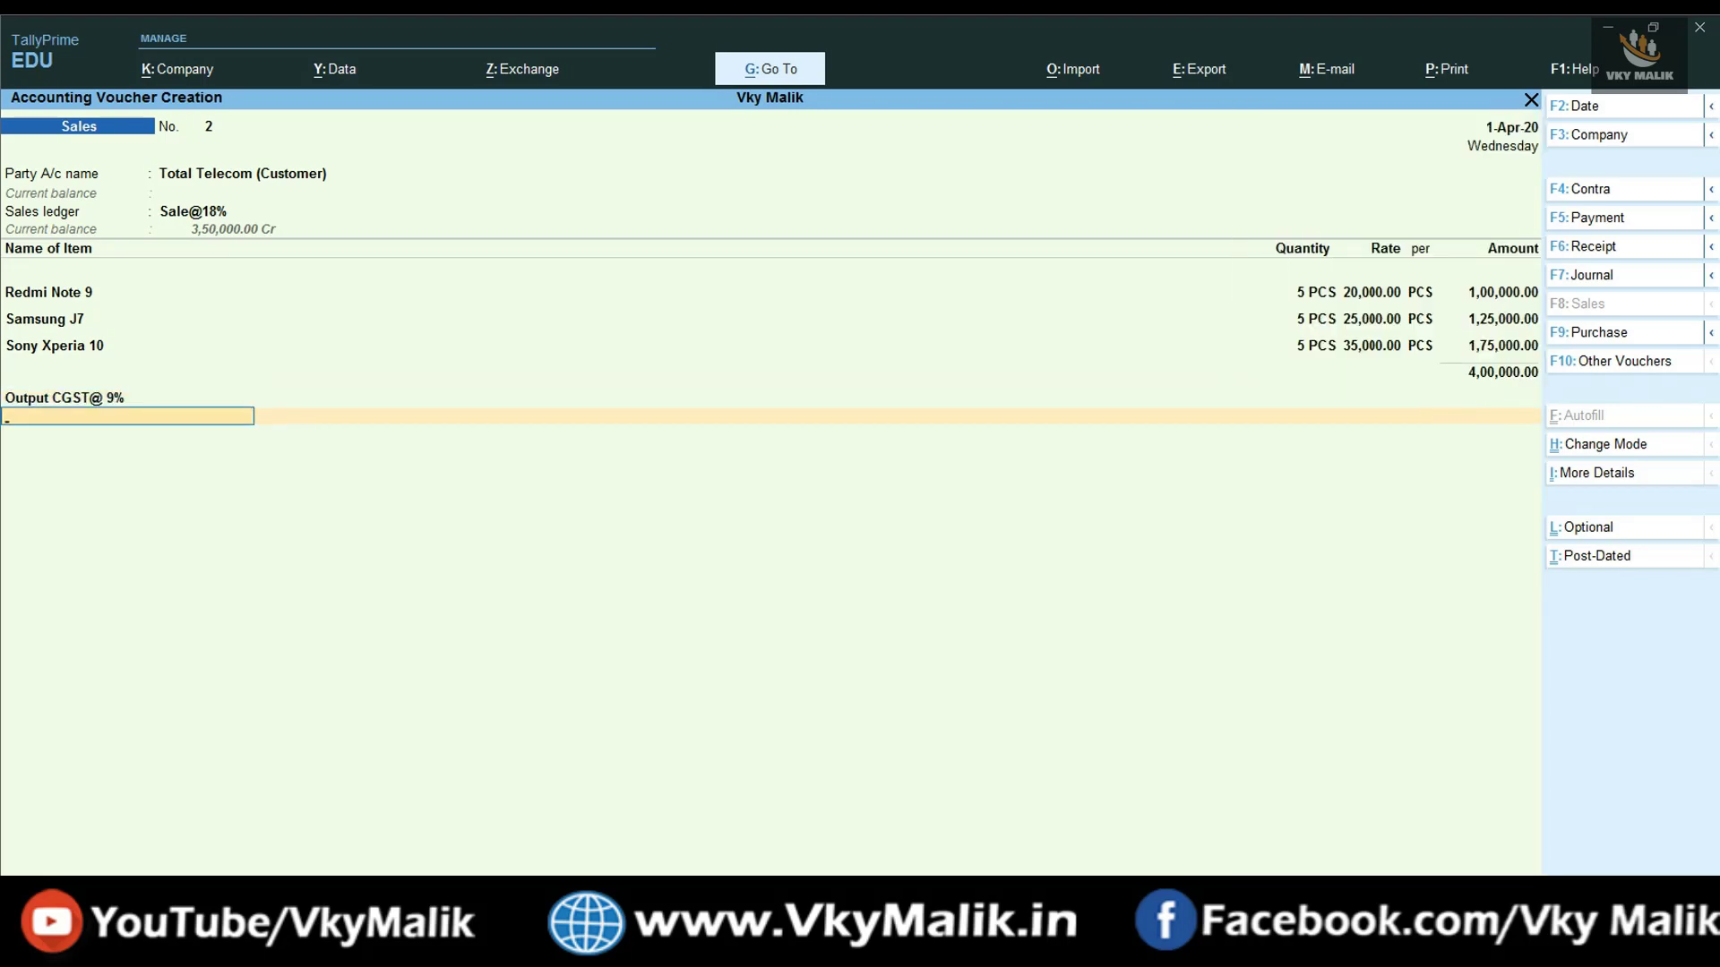
key(BackSpace)
key(BackSpace)
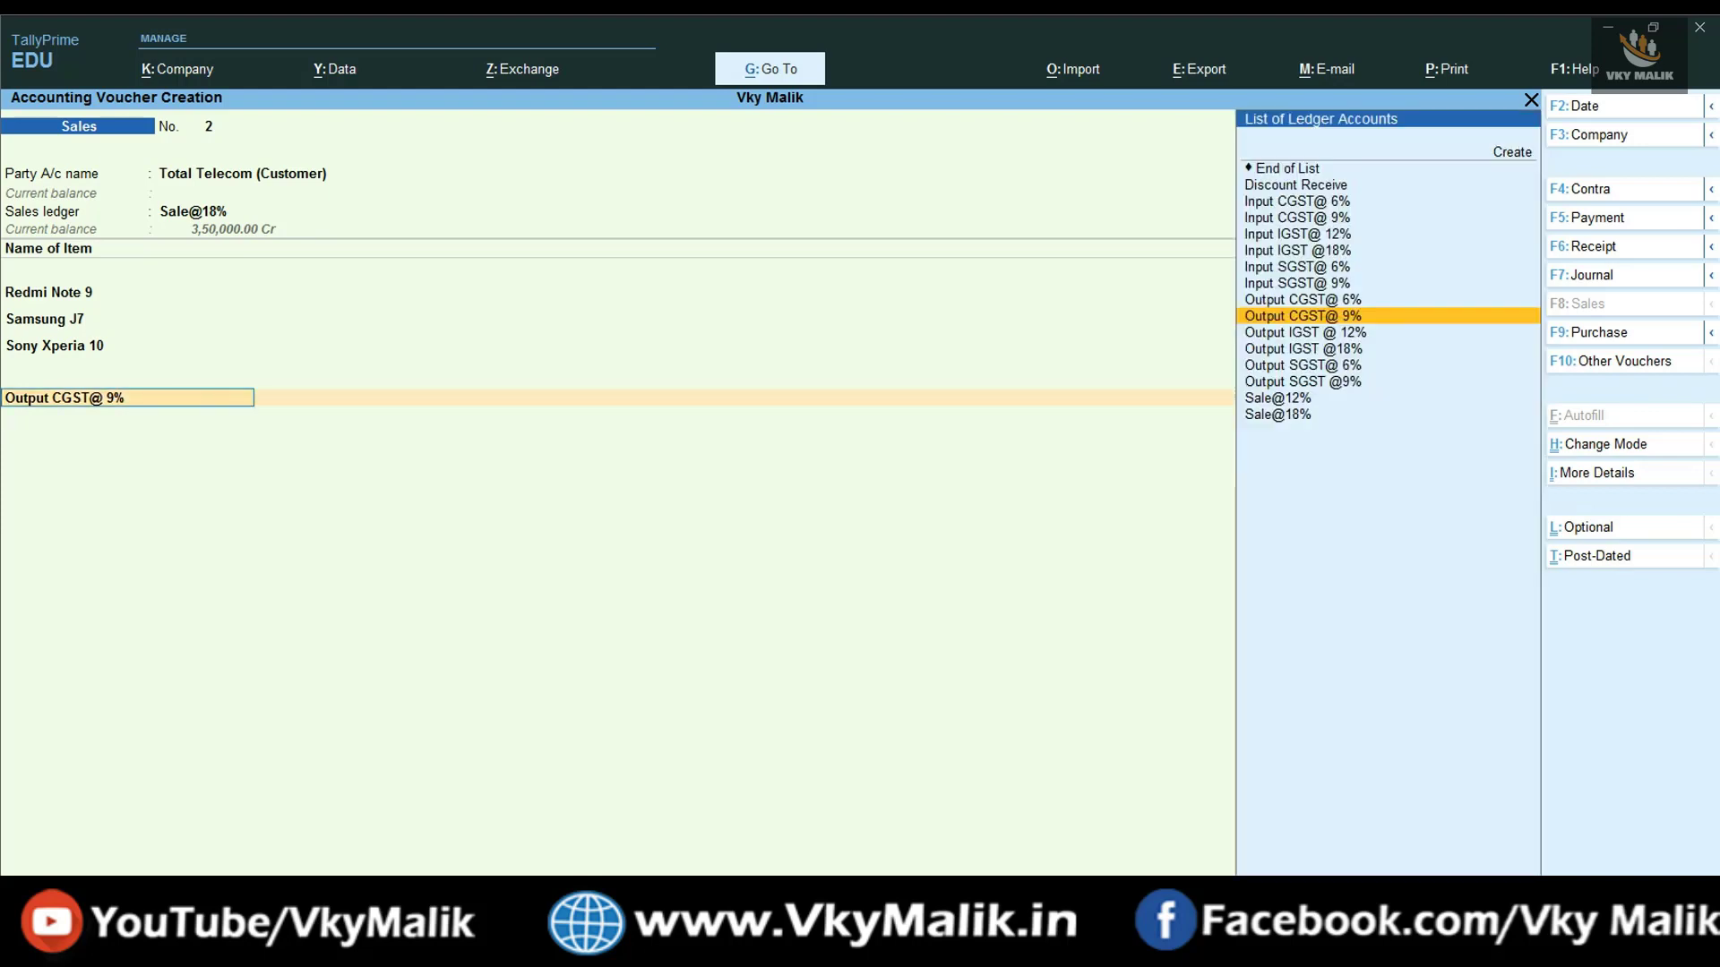
key(Down)
key(Down)
key(Down)
key(Down)
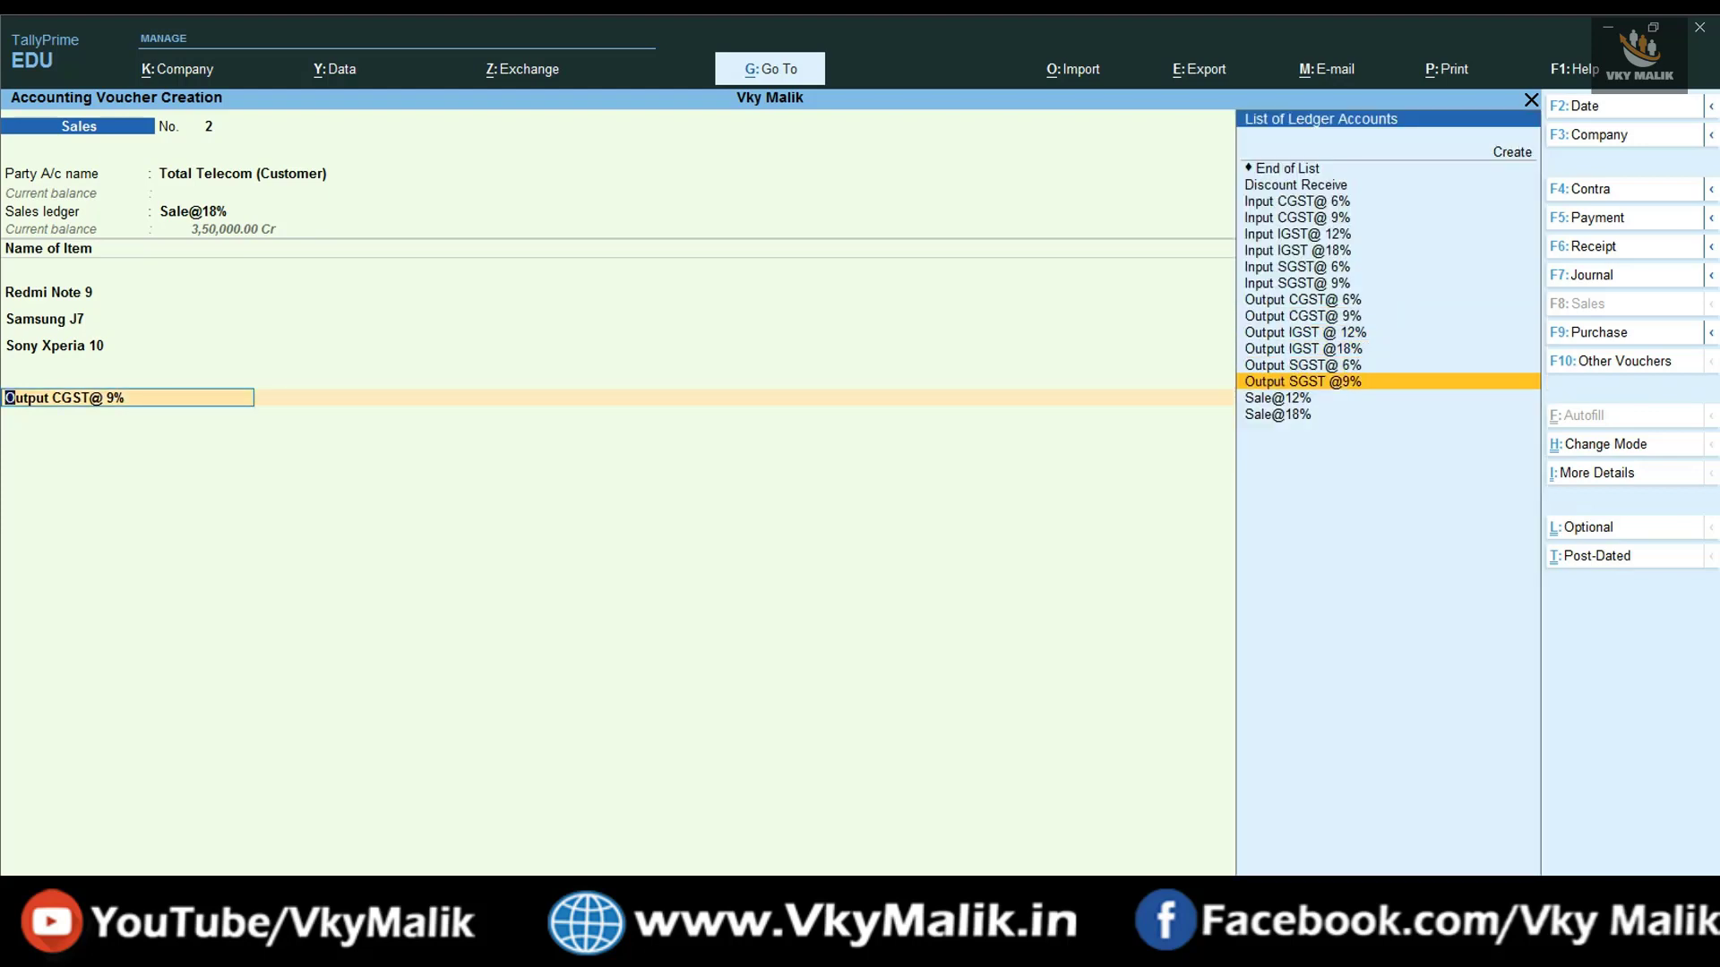
key(Return)
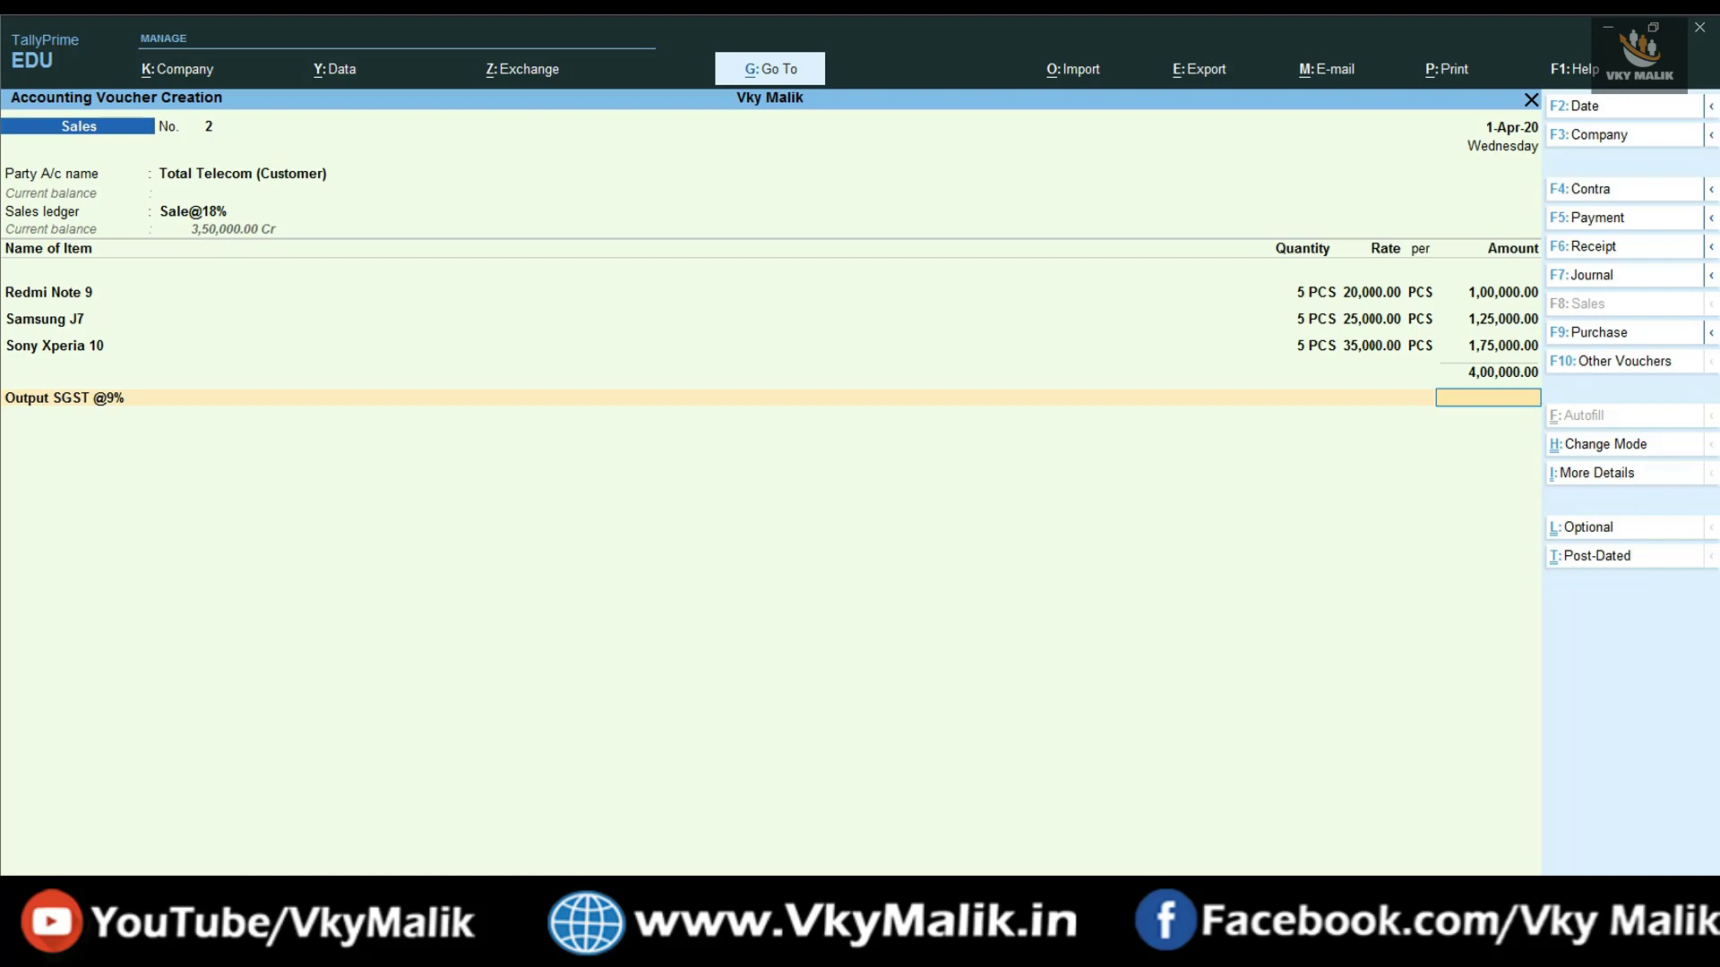
key(BackSpace)
key(Up)
key(Up)
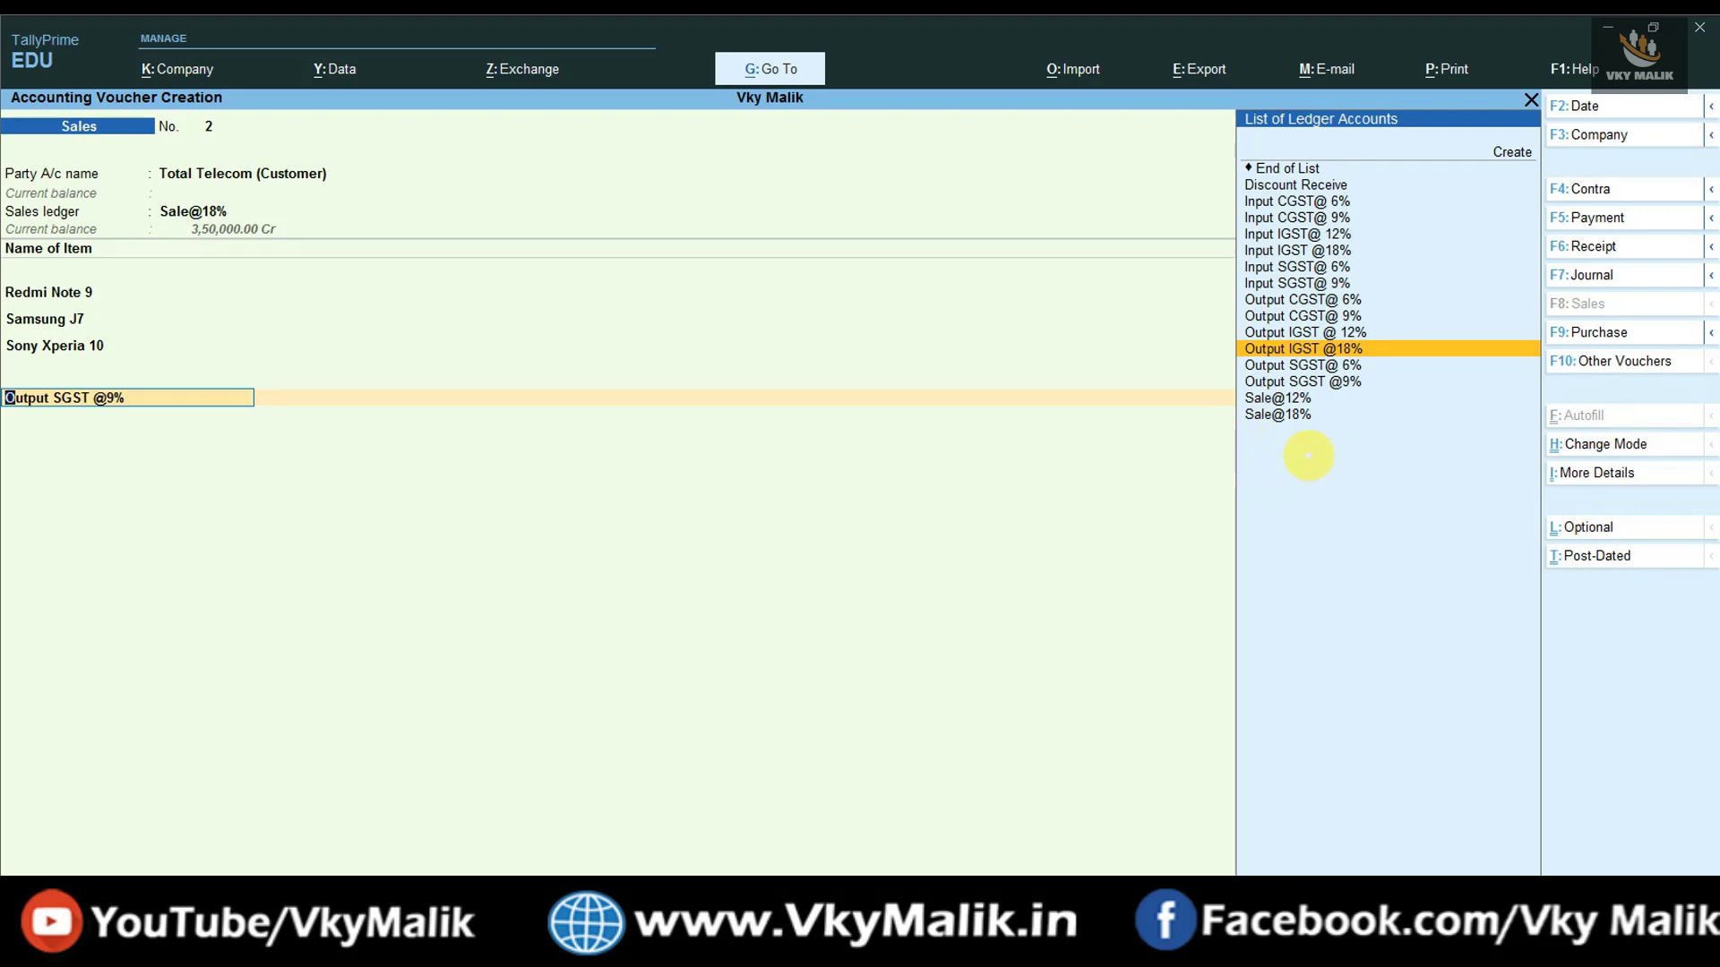
key(Return)
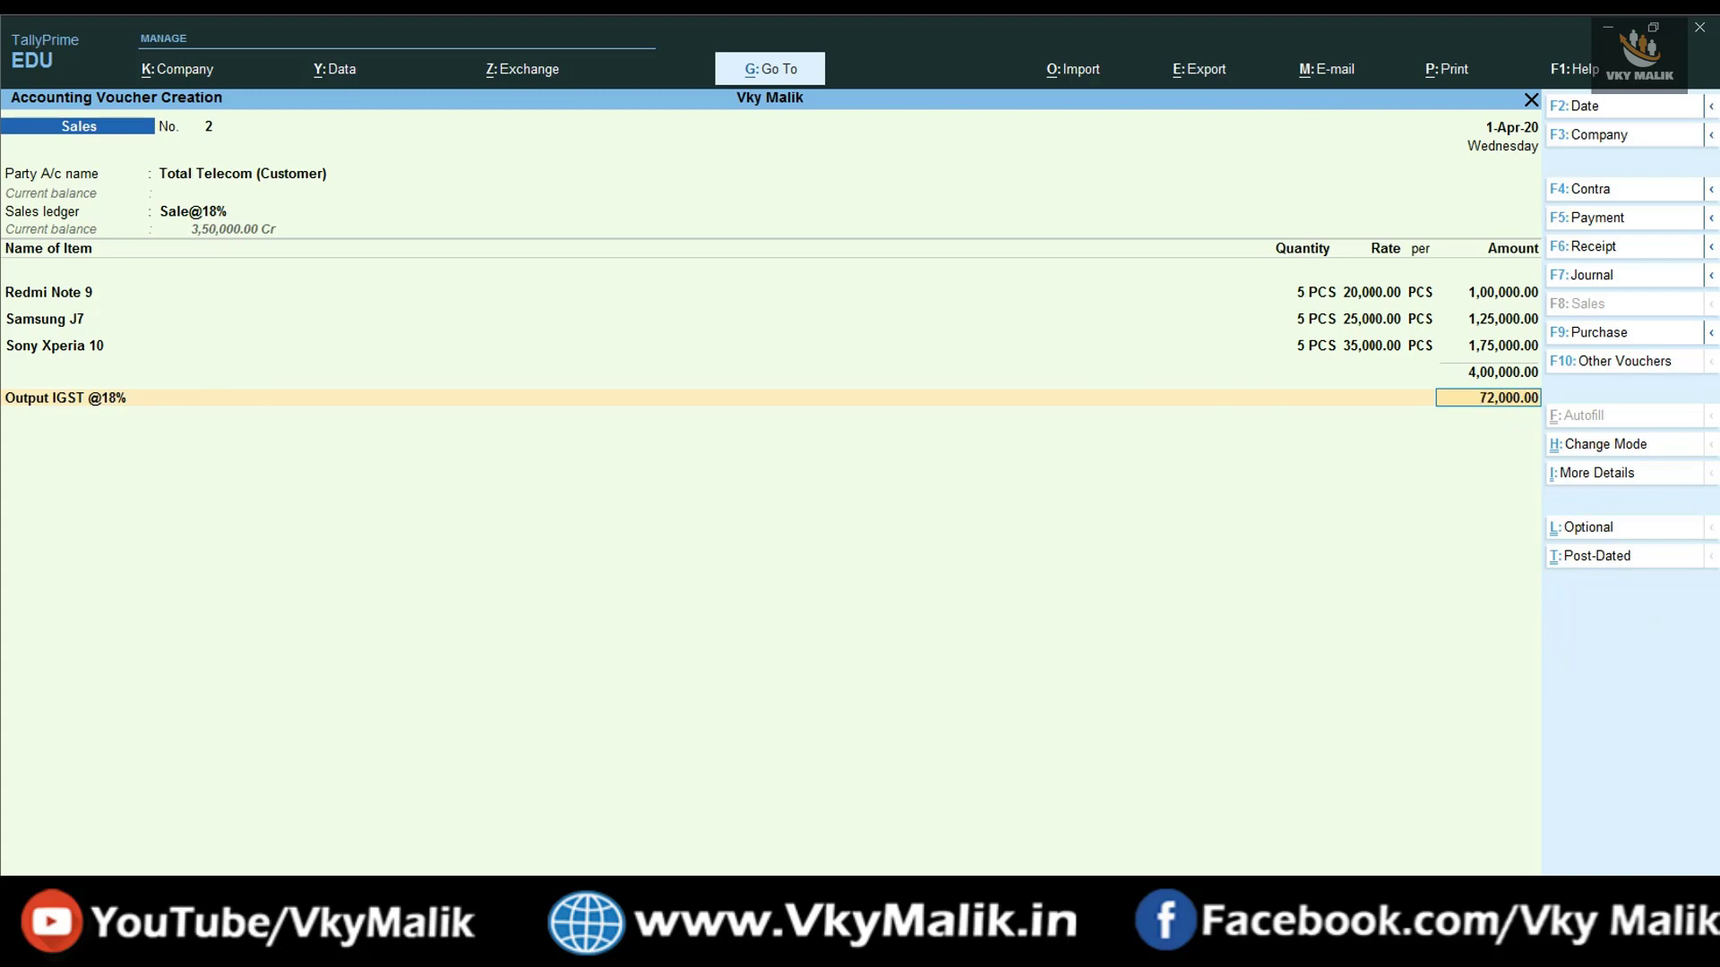
key(alt+Tab)
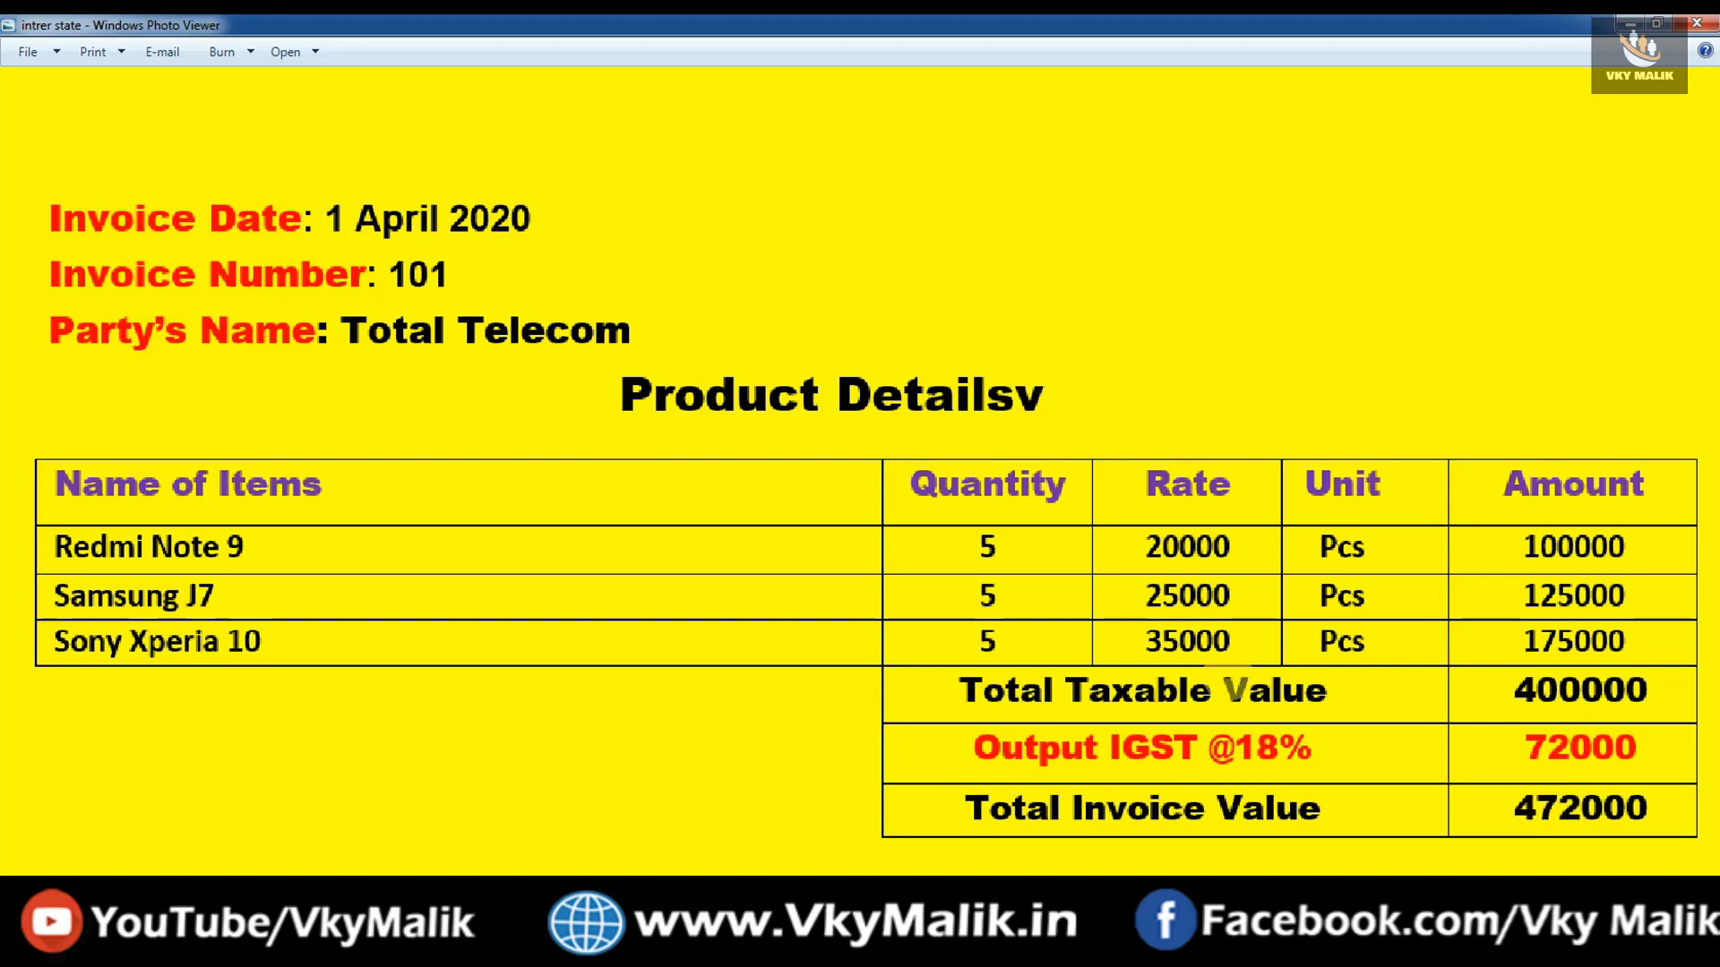
key(alt+Tab)
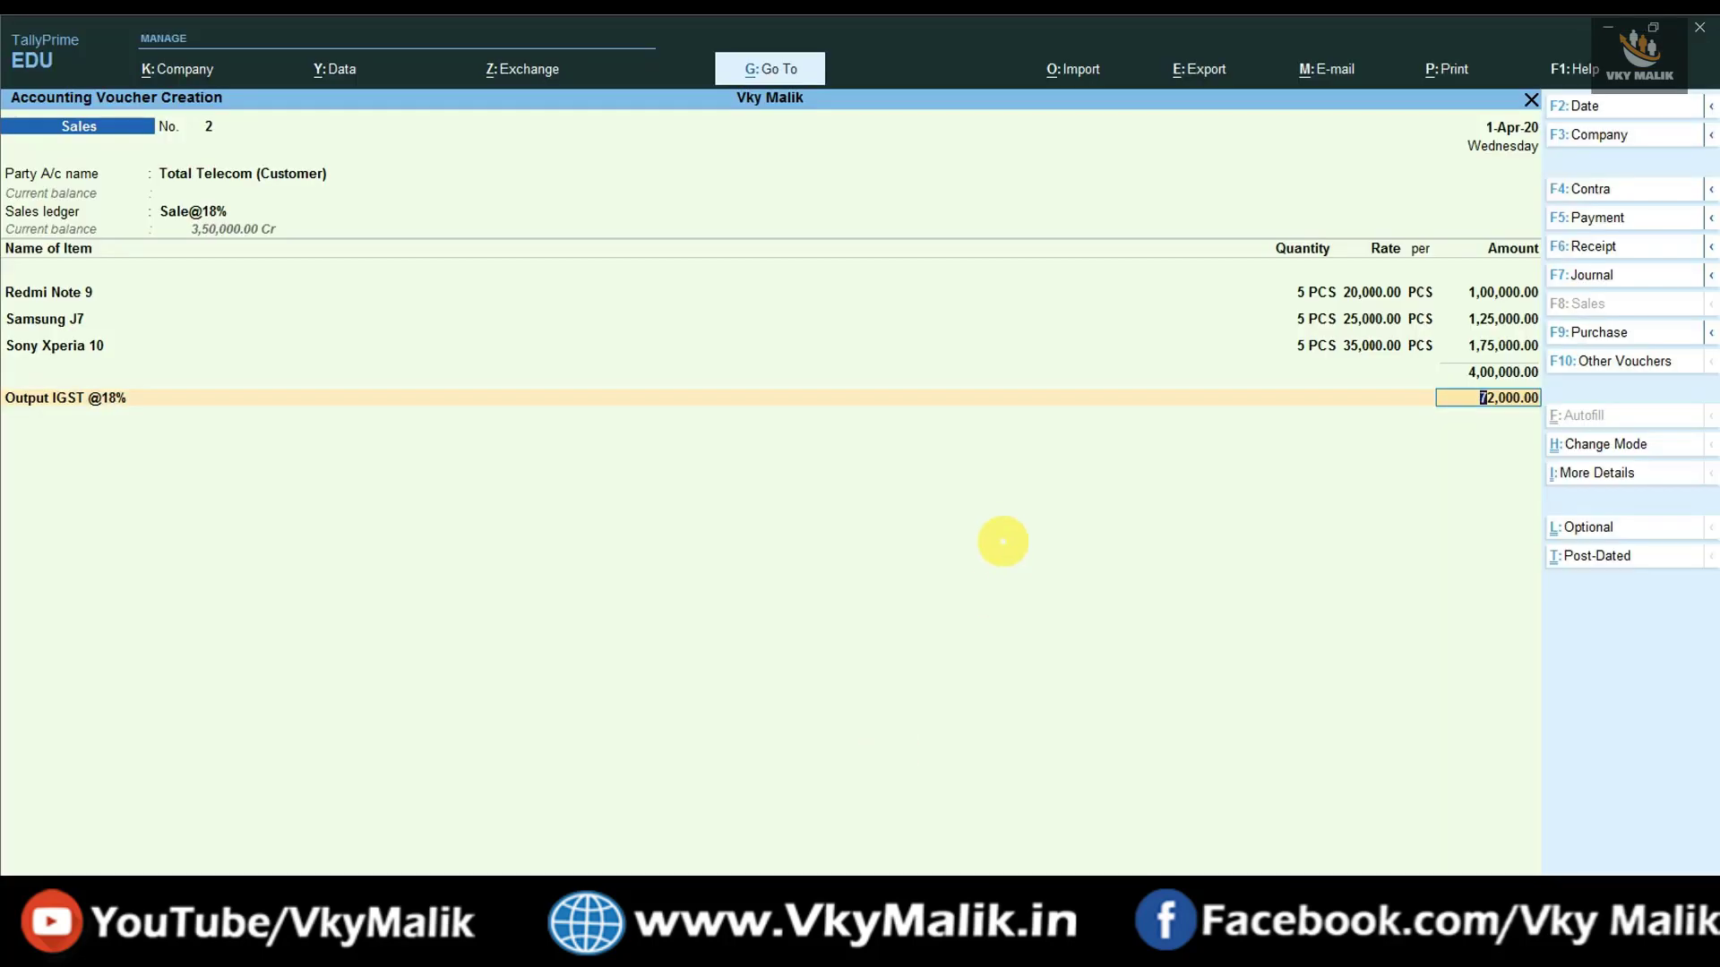
- Accept the 72,000.00 IGST amount and open the voucher's More Details list with Ctrl+I
key(Return)
key(Return)
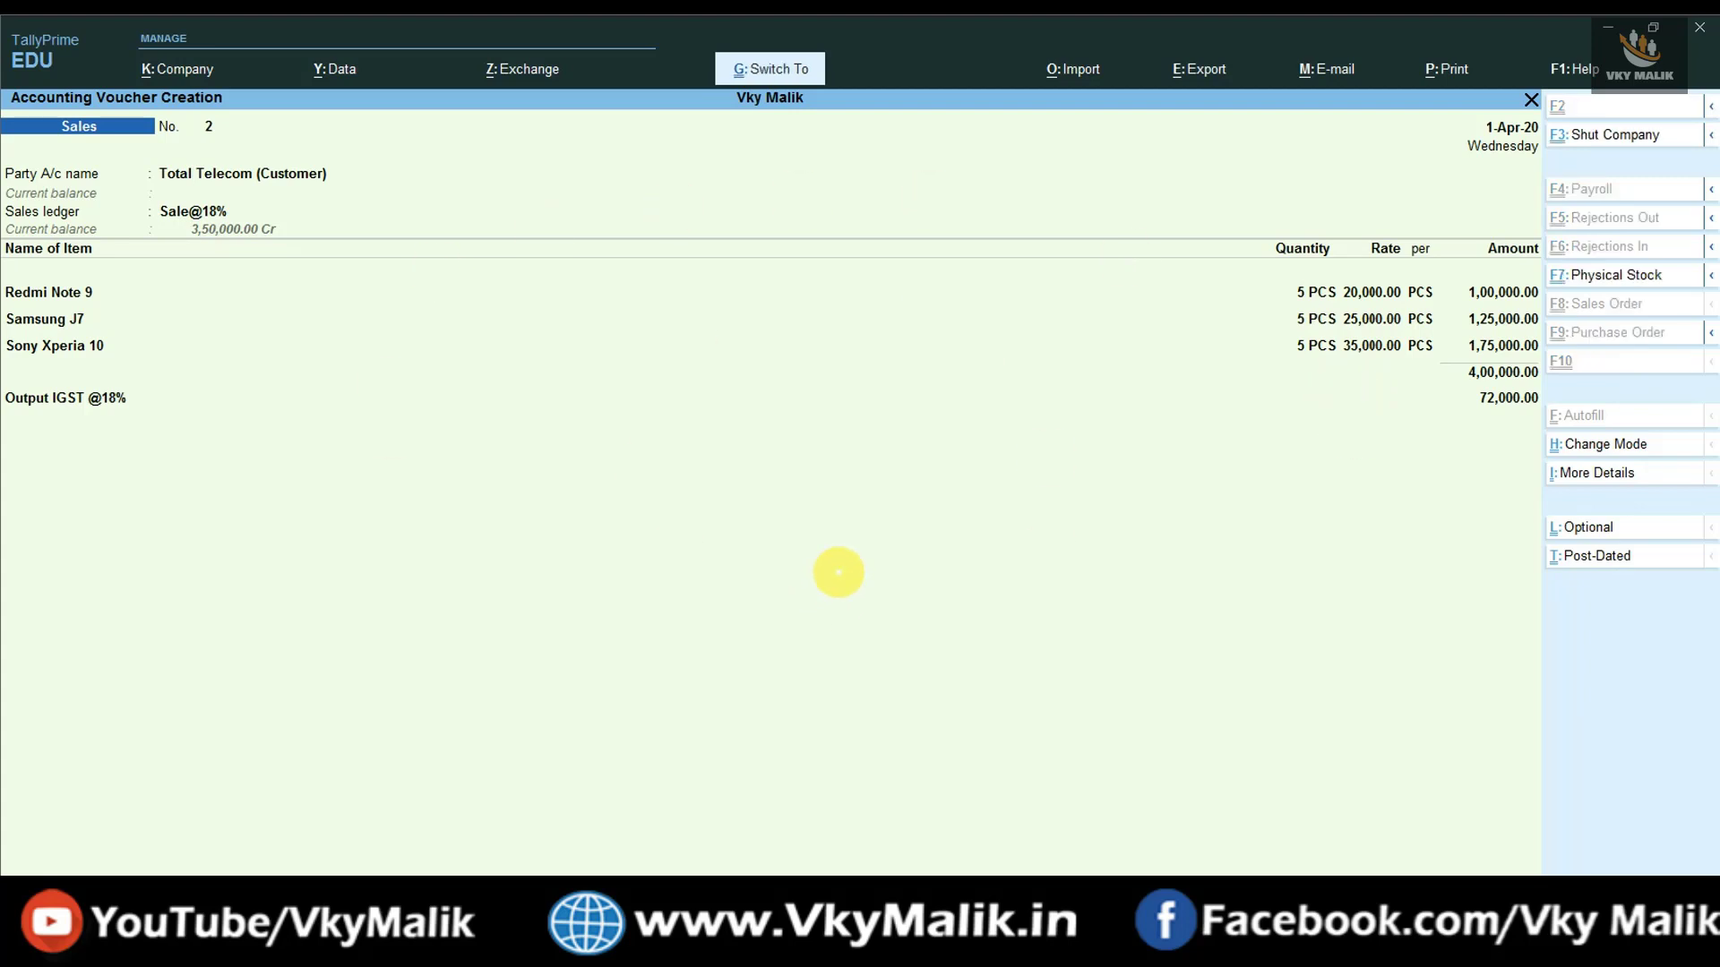
key(ctrl+i)
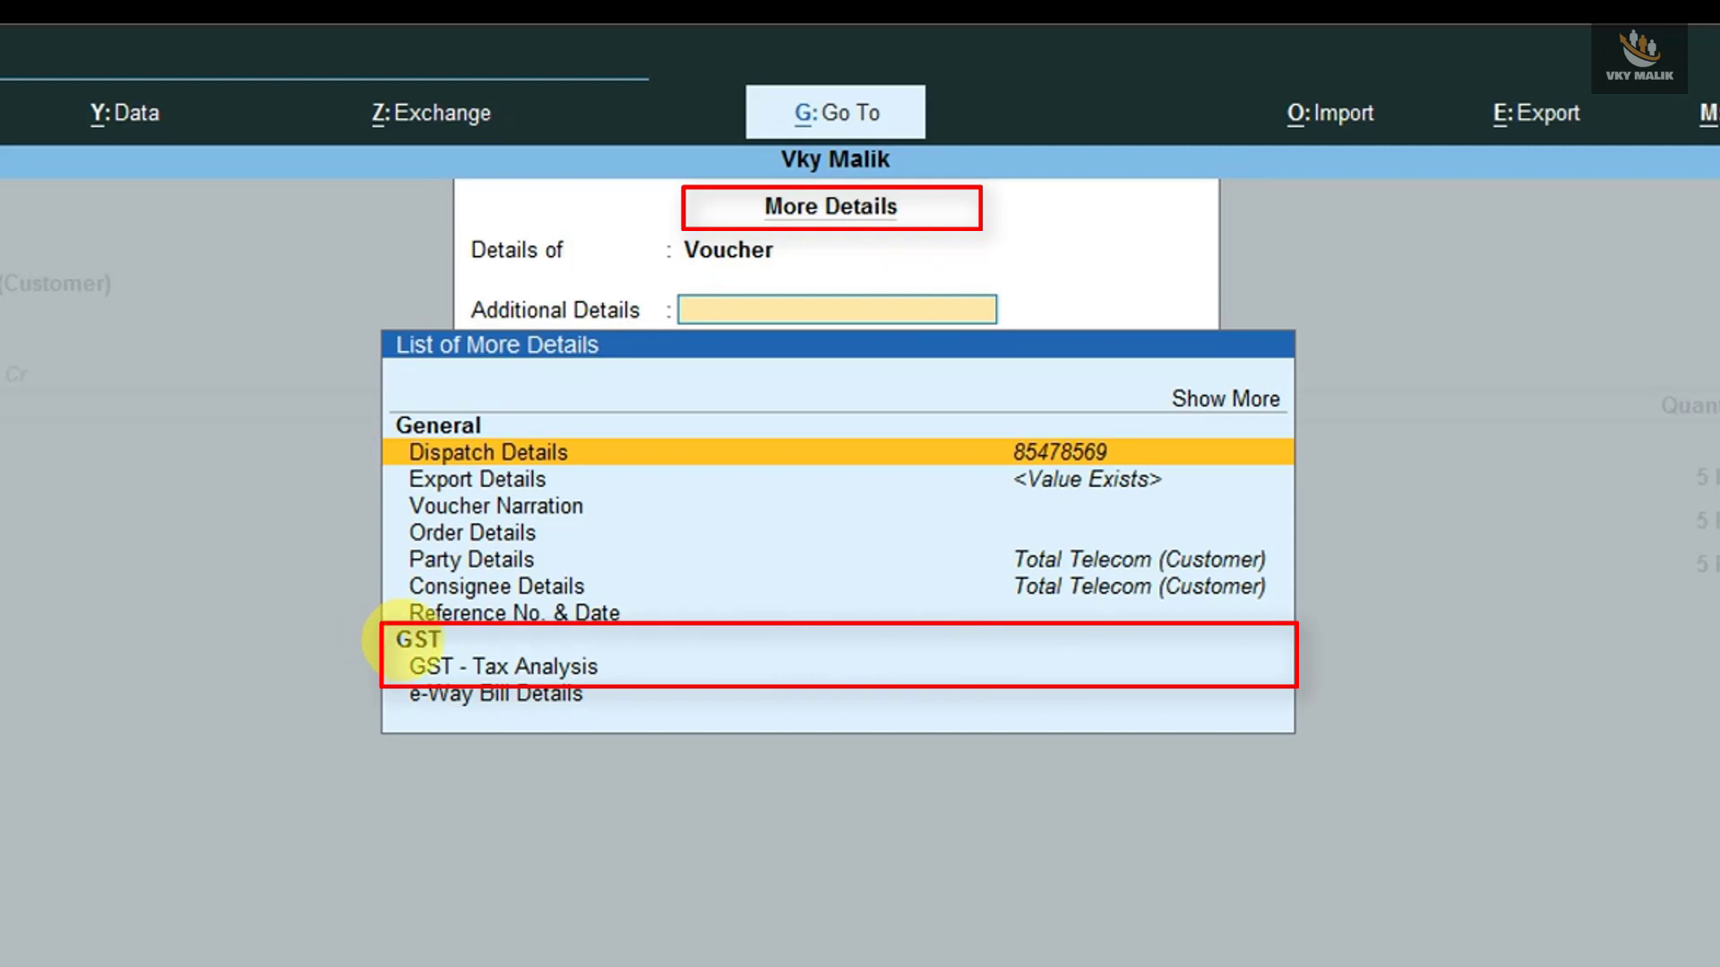
- Review GST - Tax Analysis in detail: 18% IGST per item, 72,000.00 on 4,00,000.00
click(528, 670)
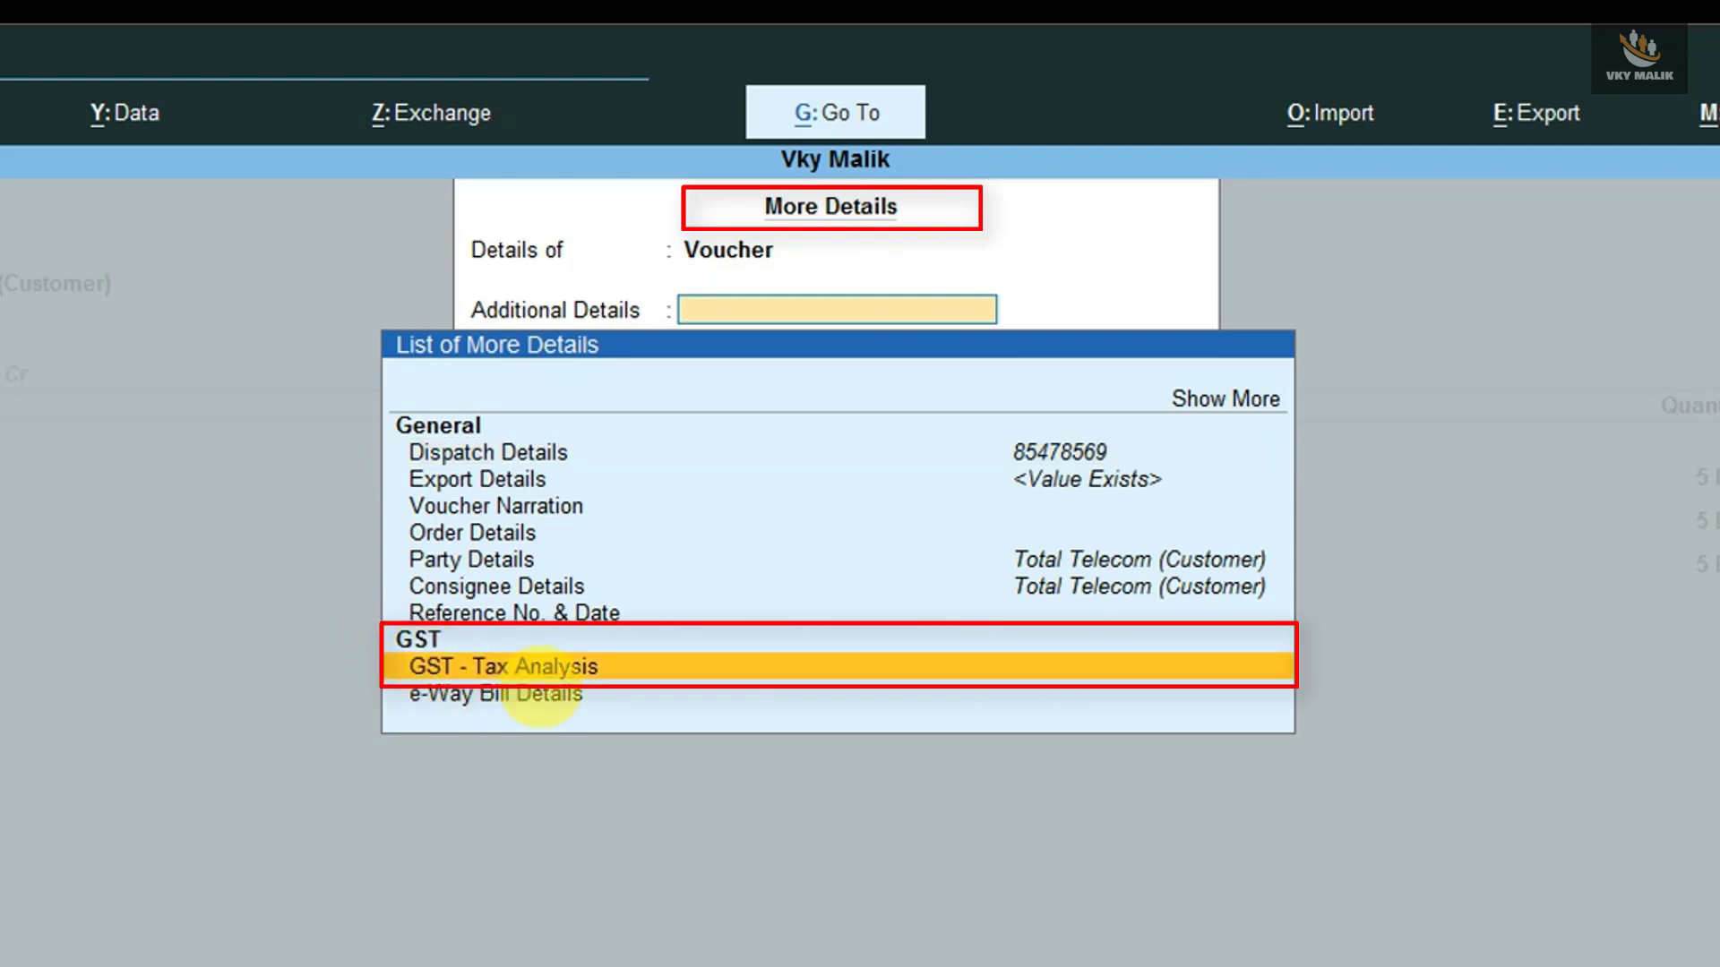
key(Return)
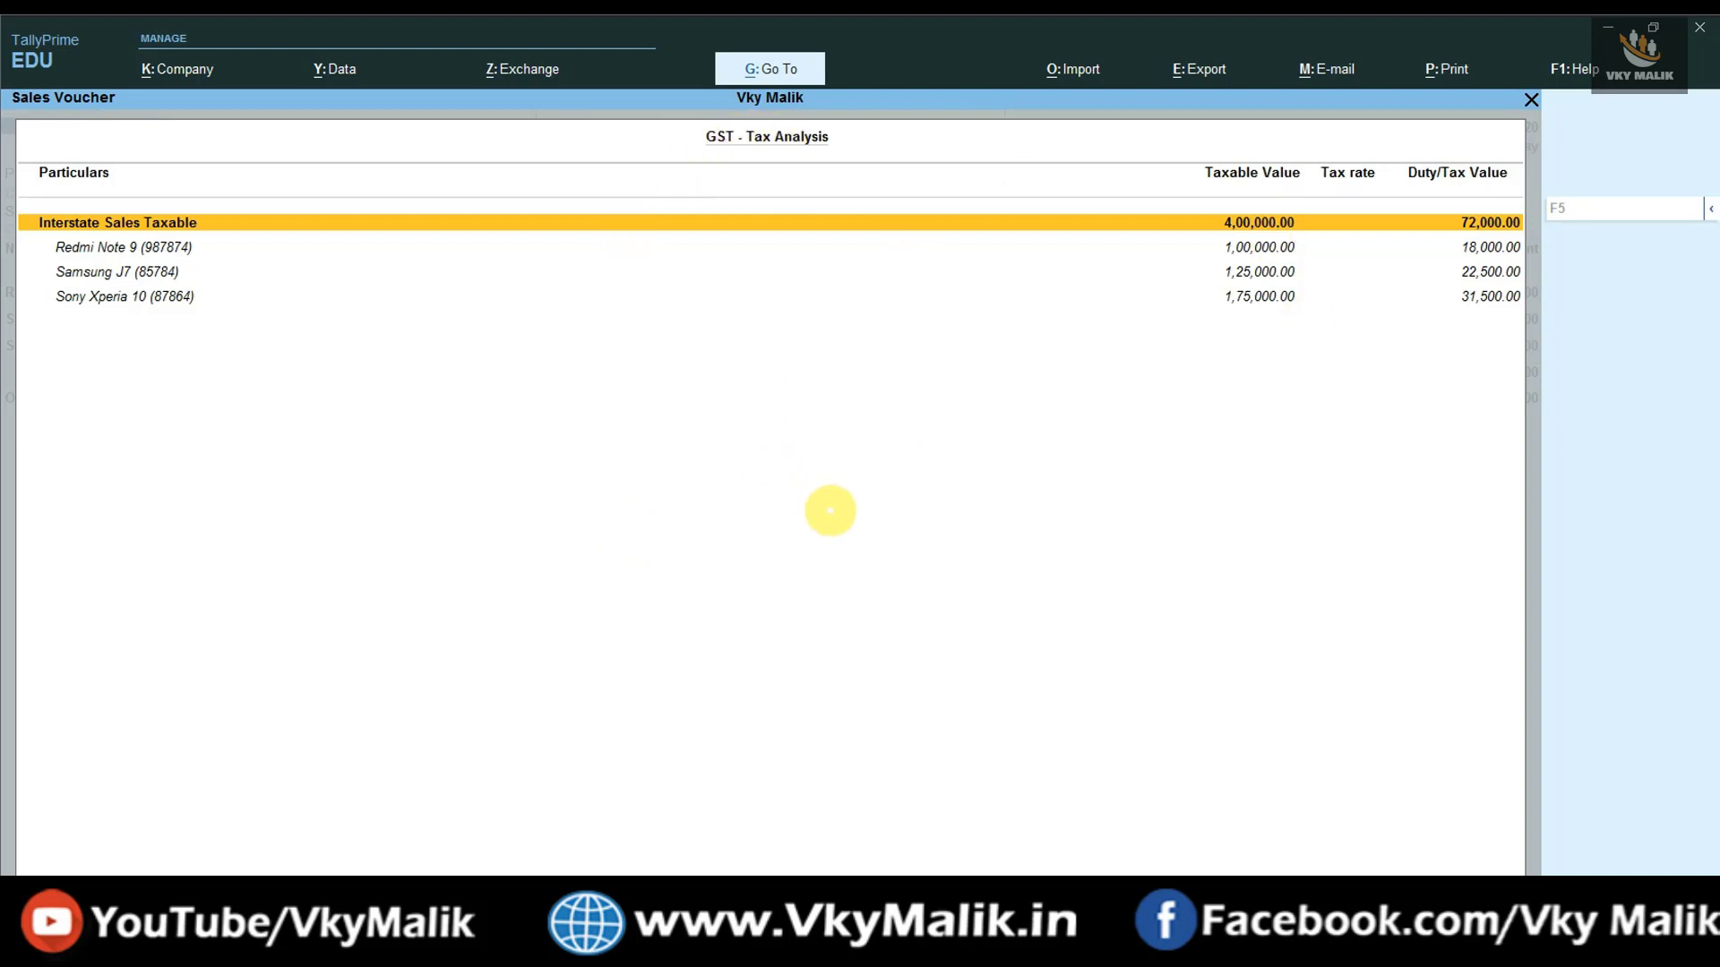
key(F5)
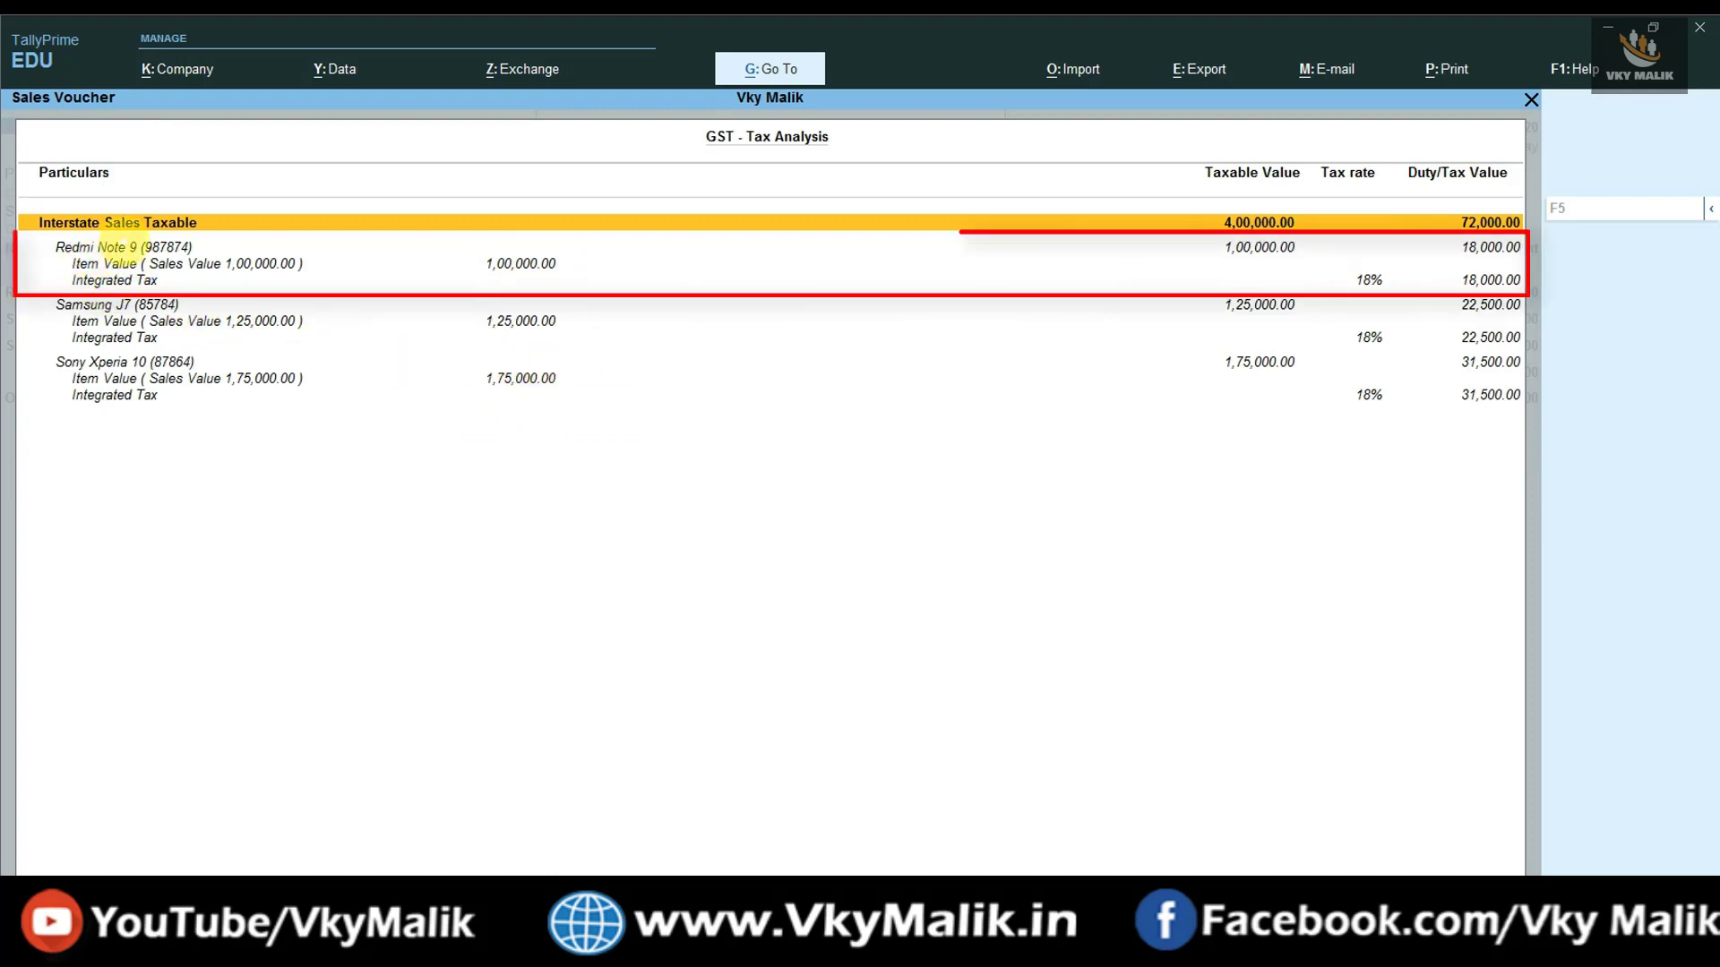
click(138, 265)
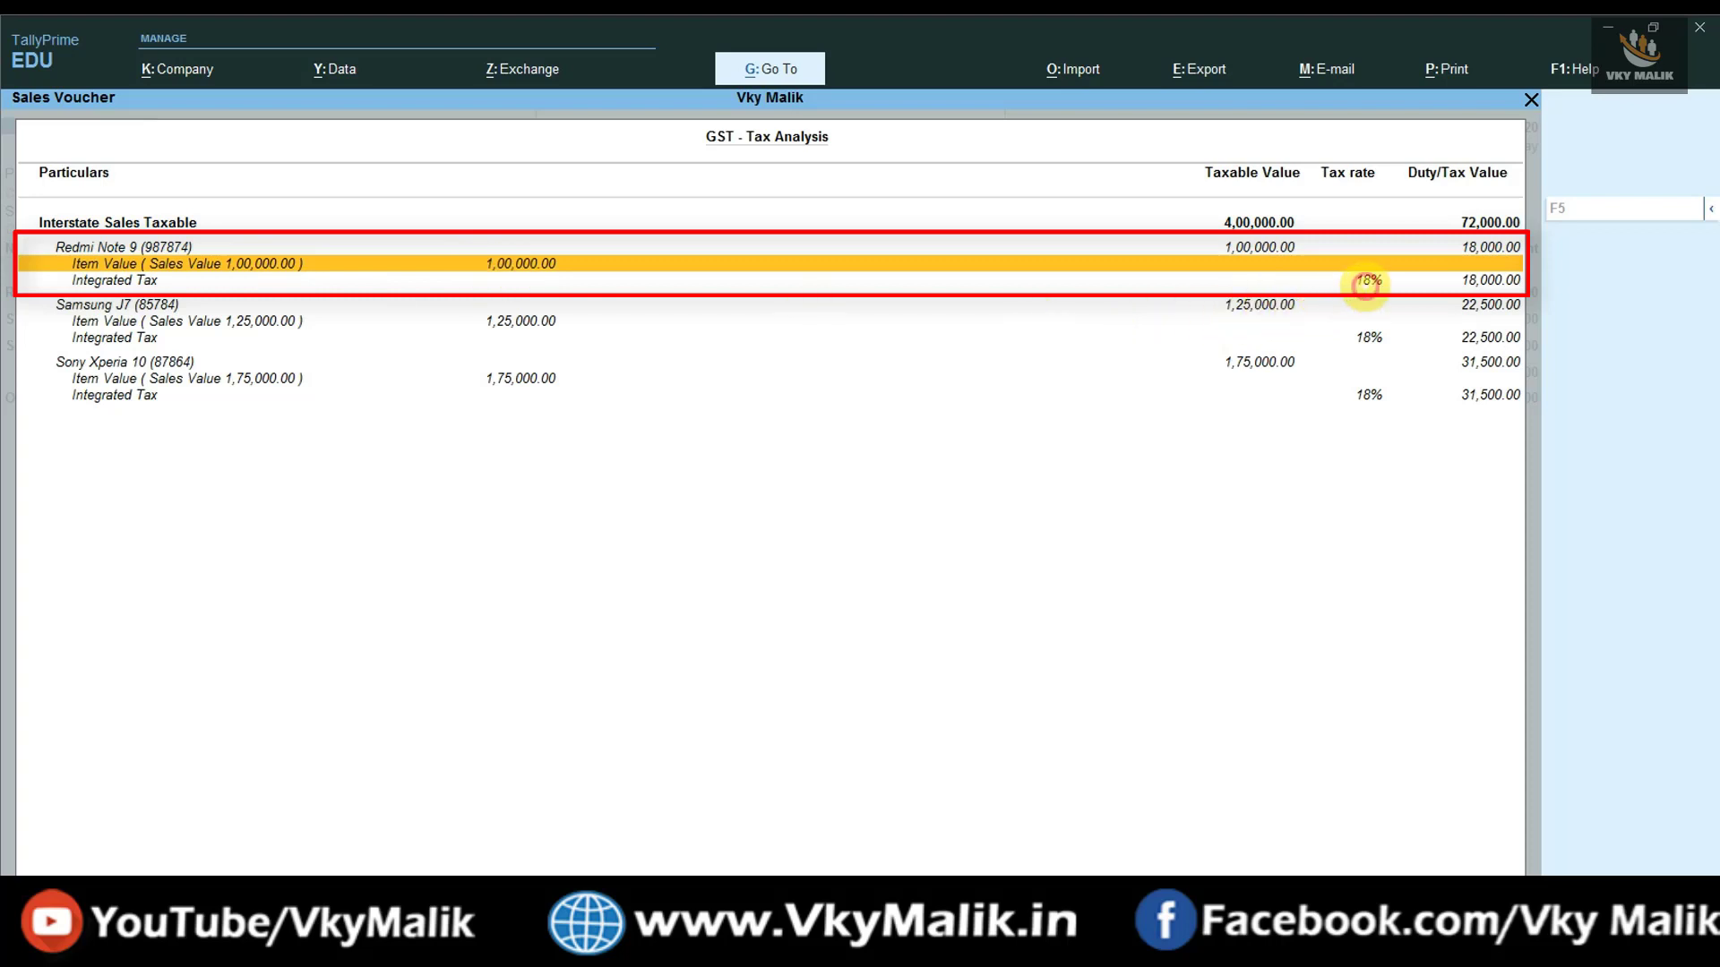
click(1365, 282)
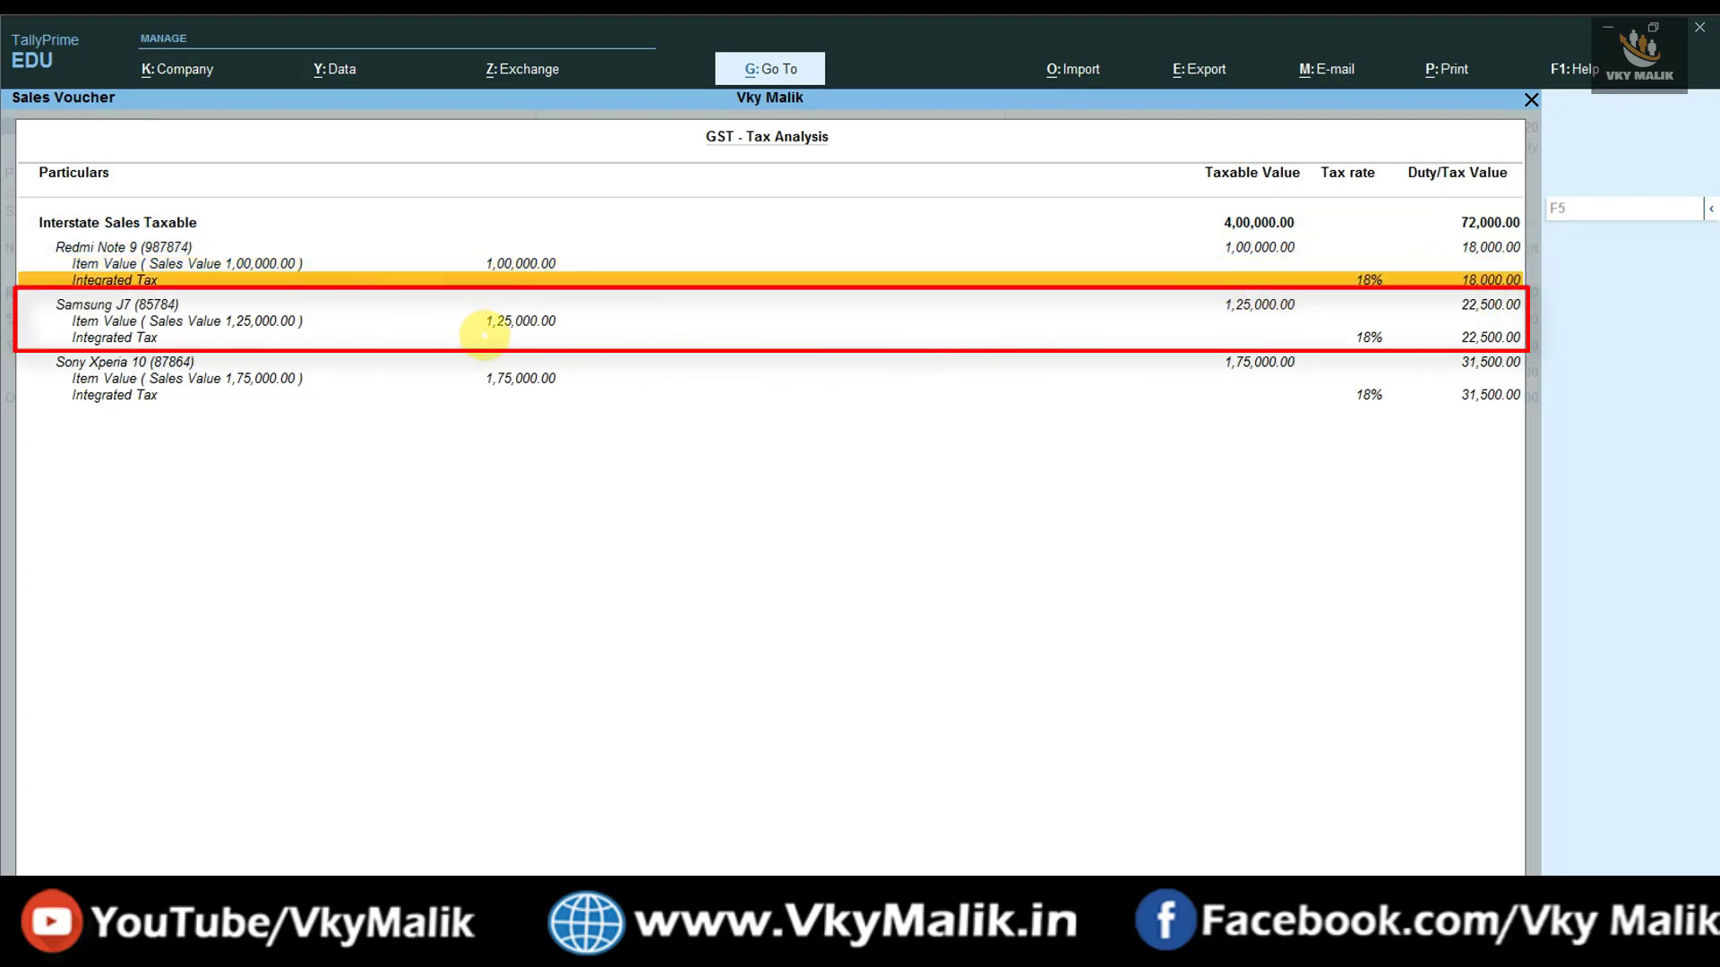
click(507, 321)
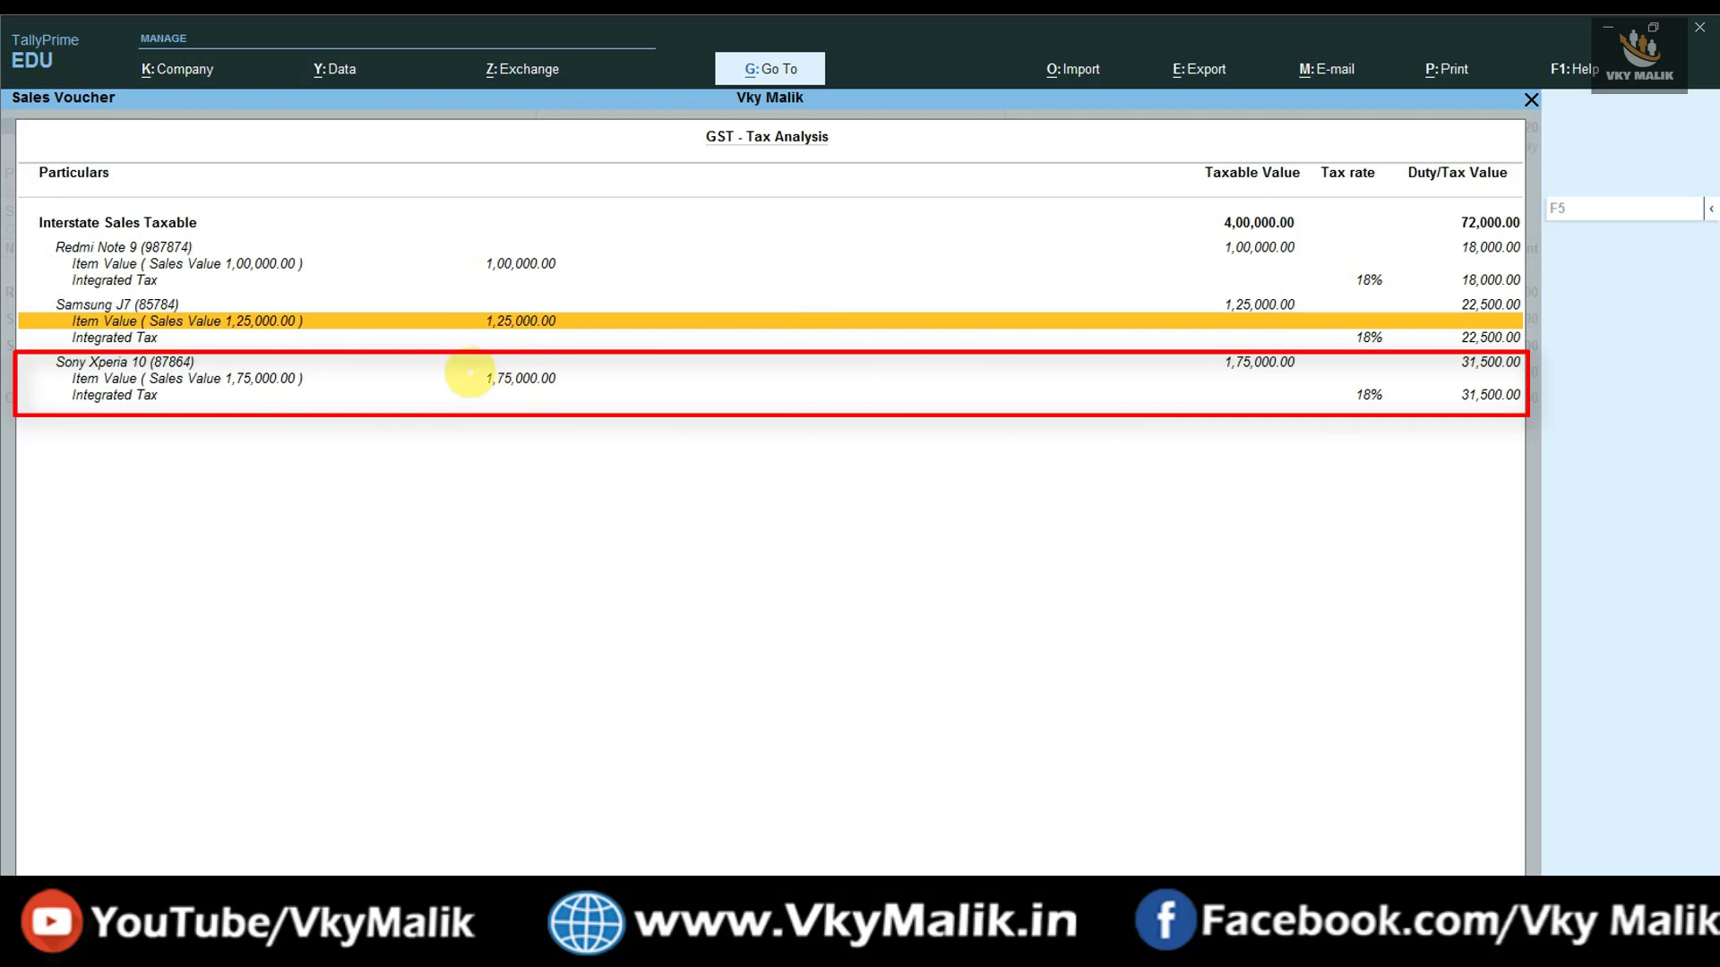
click(467, 365)
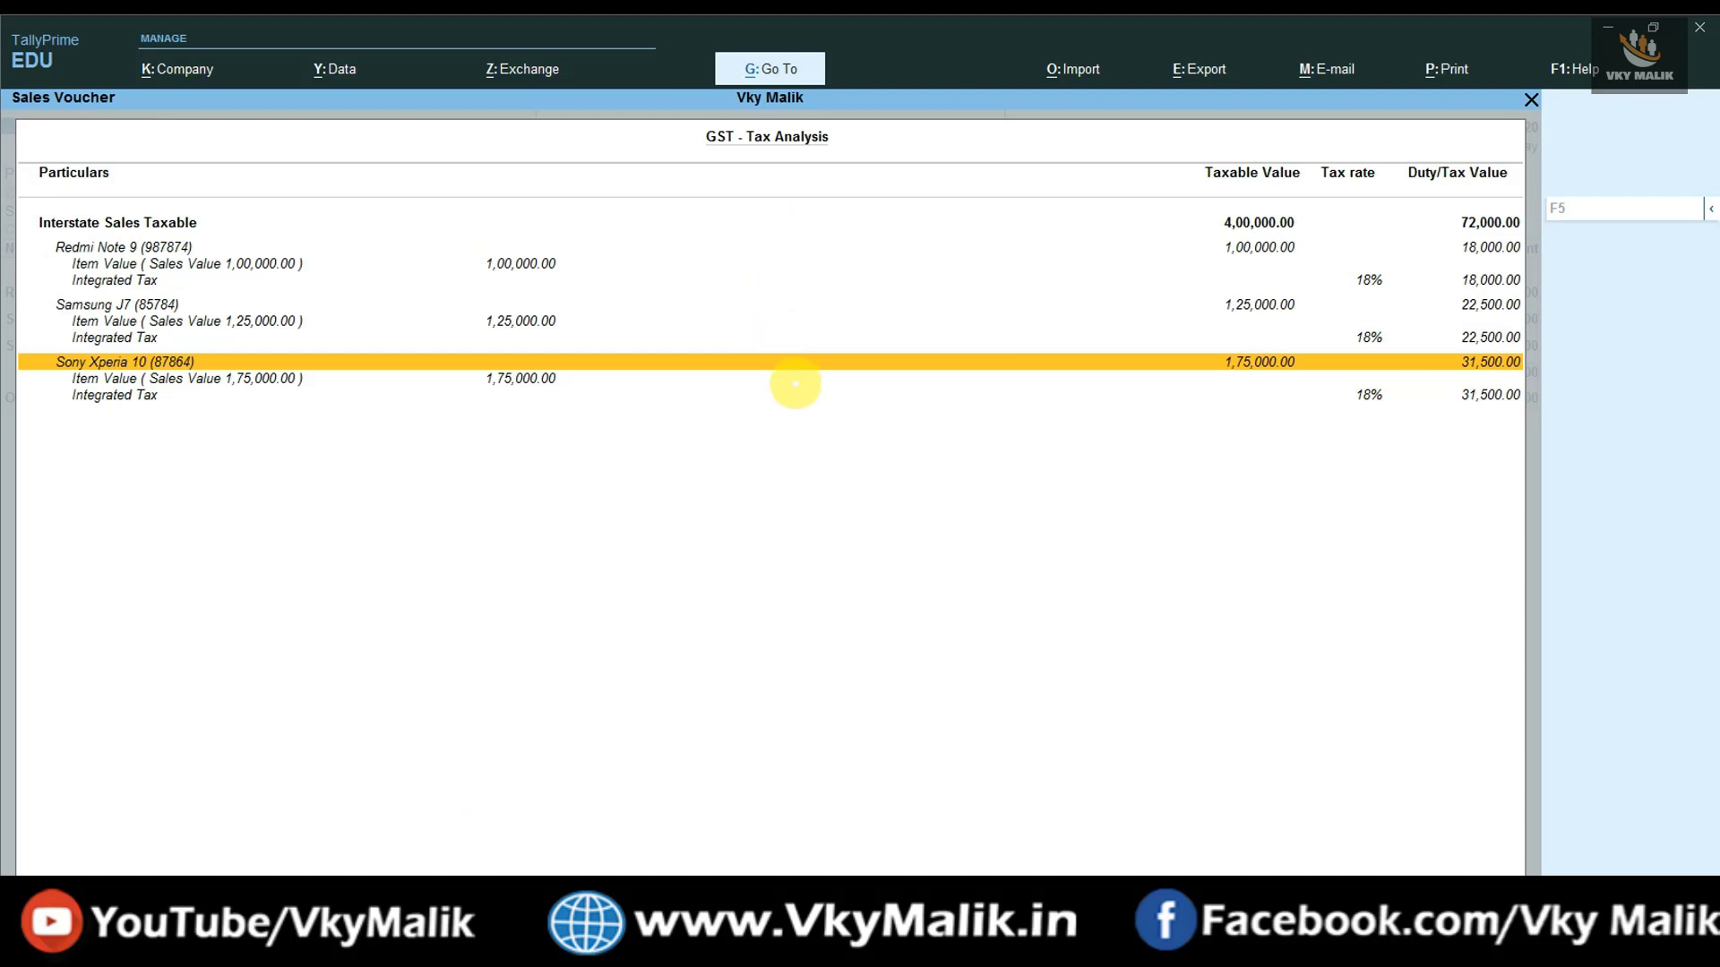
key(Escape)
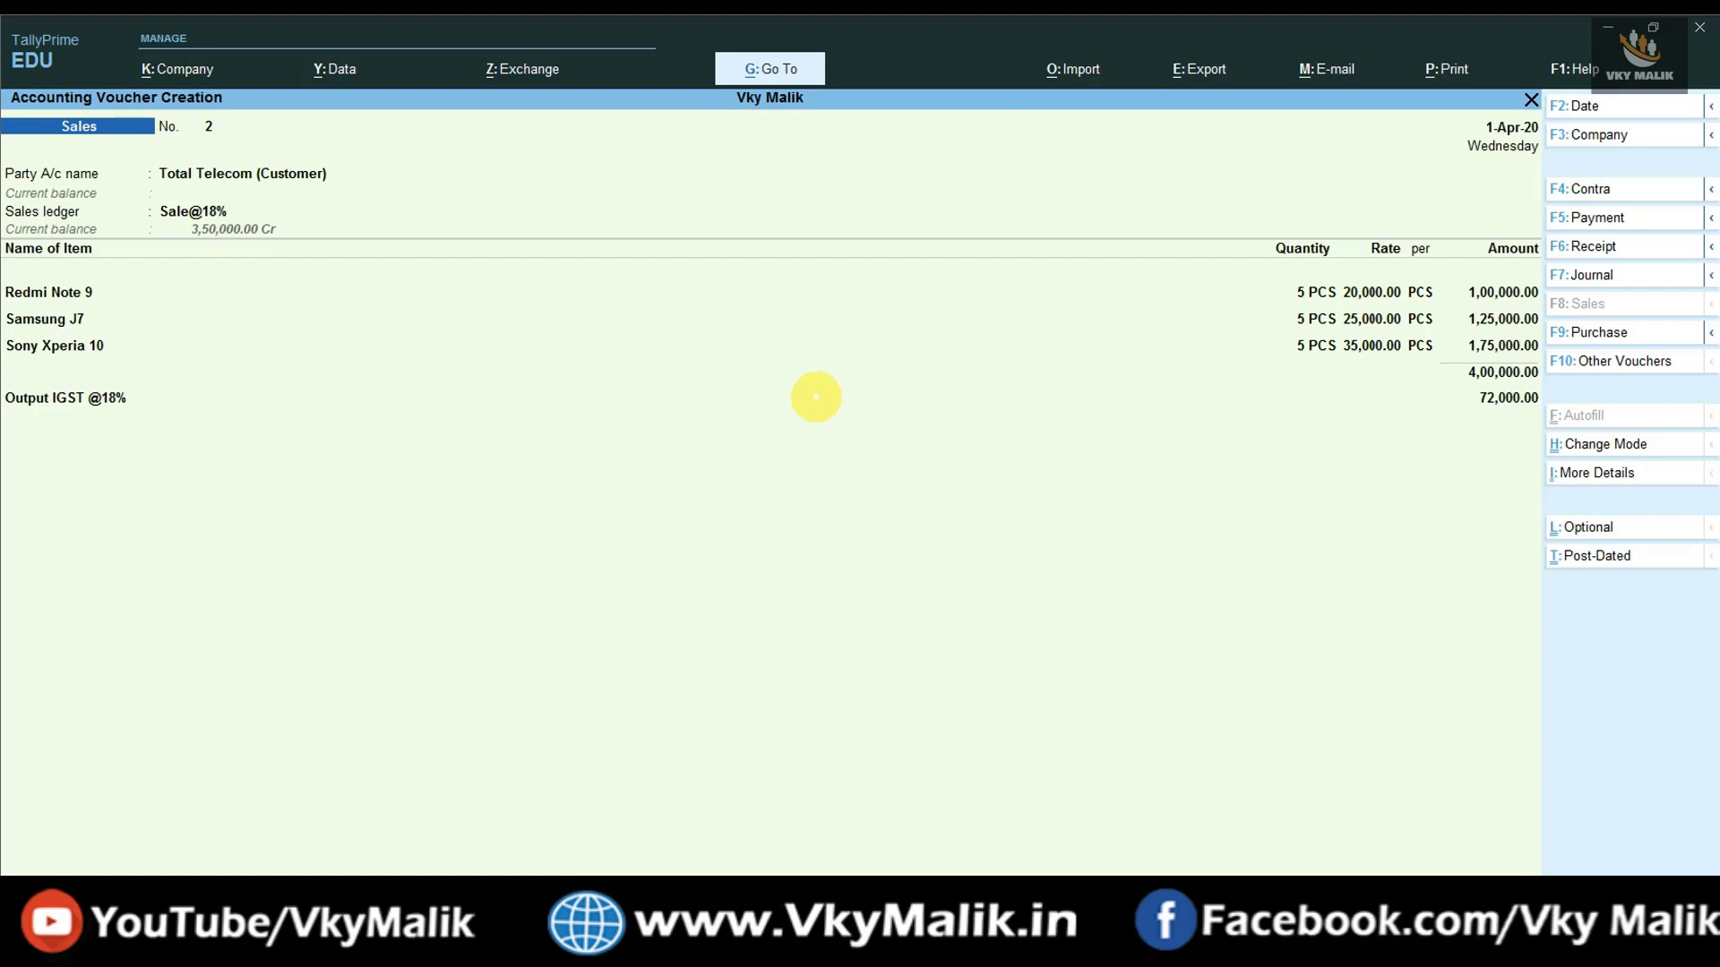
- Accept sales voucher No. 2, then open GSTR-1 for 1-Apr-20 to 30-Jun-20 from GST Reports
key(ctrl)
key(ctrl+a)
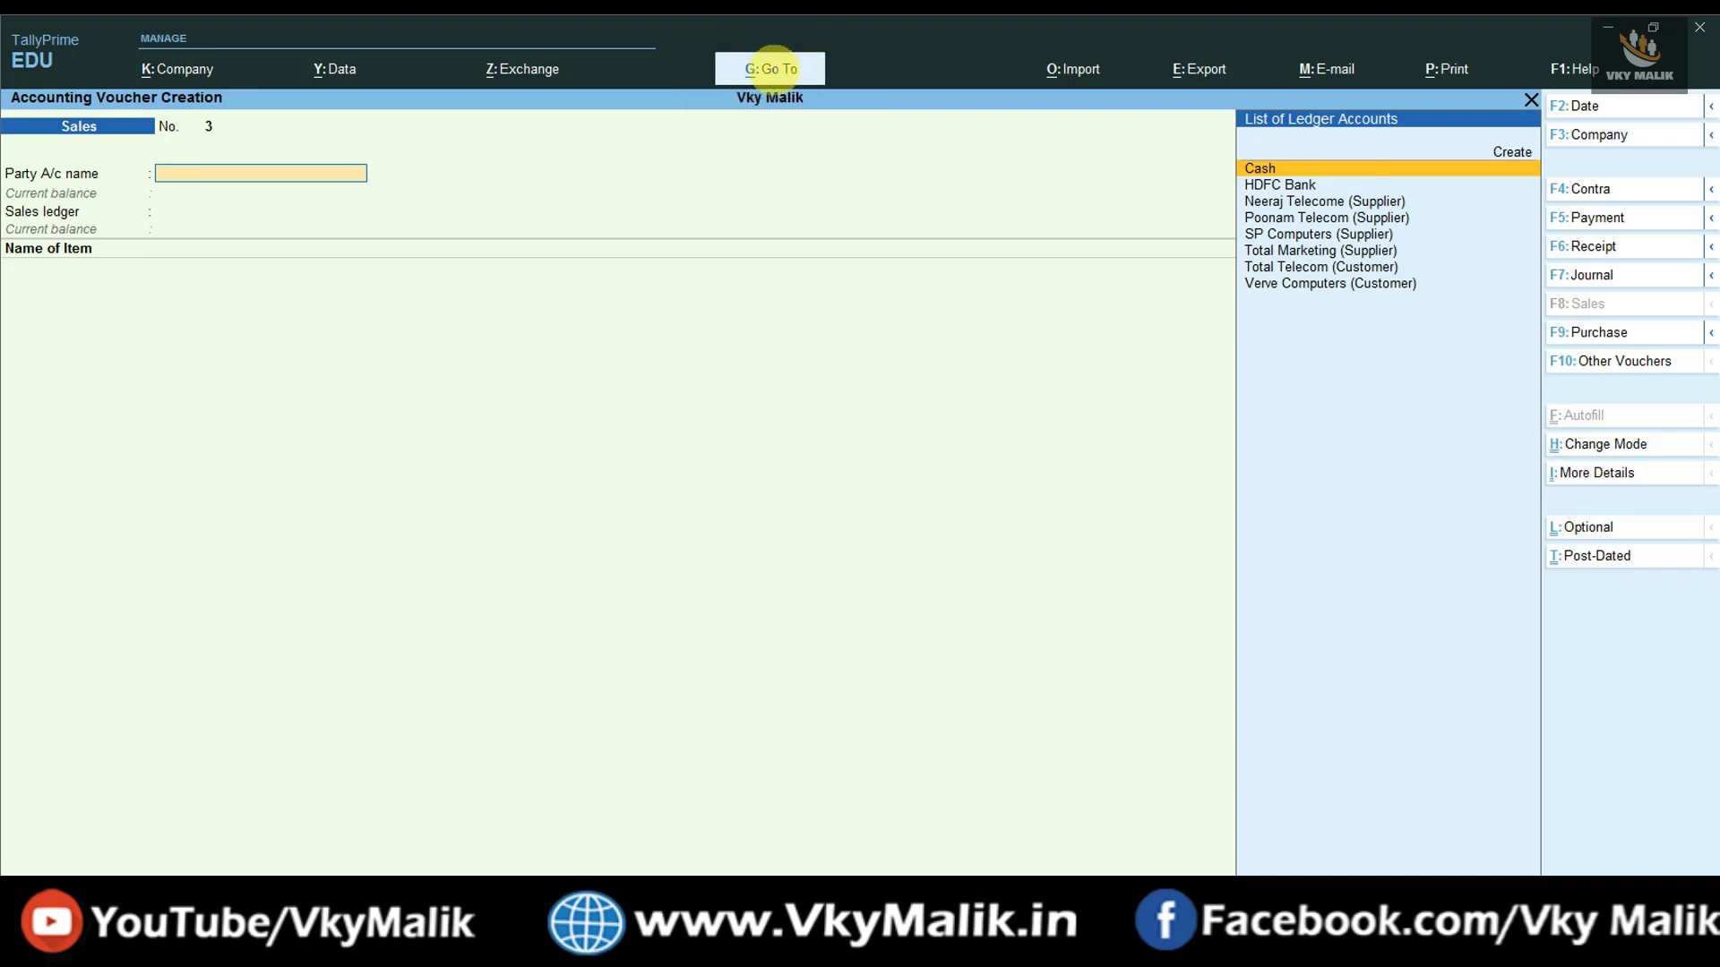
click(771, 68)
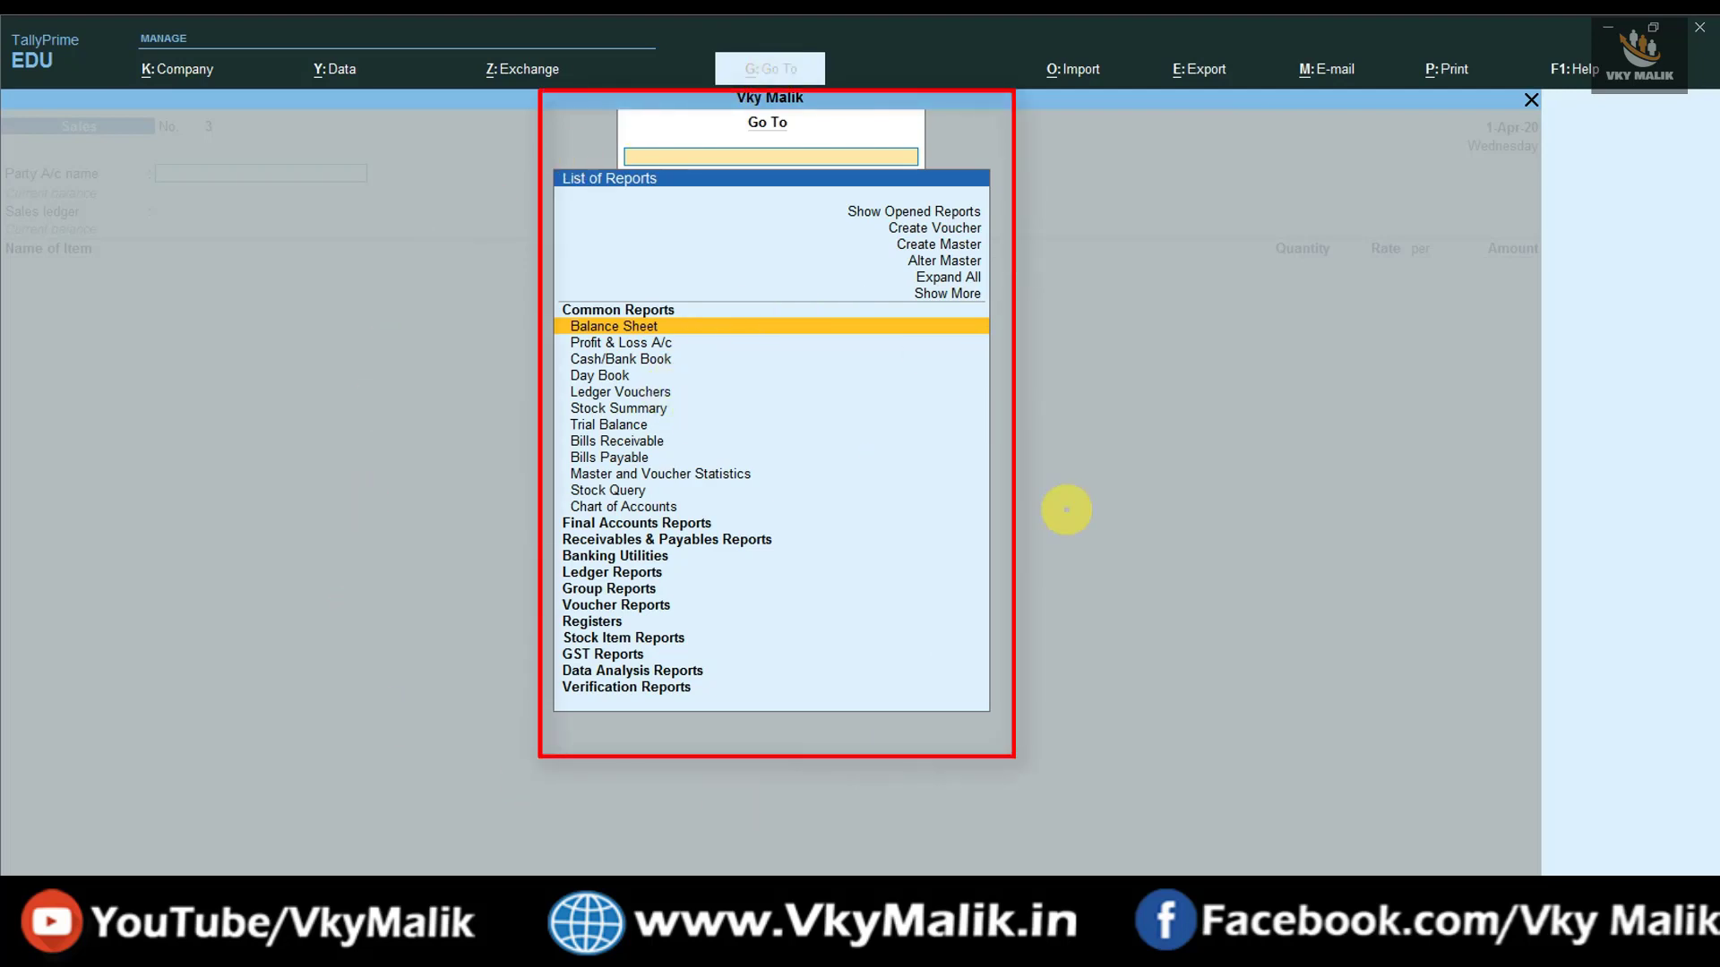
key(Down)
key(Down)
key(Down)
key(Down)
key(Down)
key(Down)
key(Down)
key(Down)
key(Down)
key(Down)
key(Down)
key(Down)
key(Down)
key(Down)
key(Down)
key(Down)
key(Down)
key(Down)
key(Down)
key(Down)
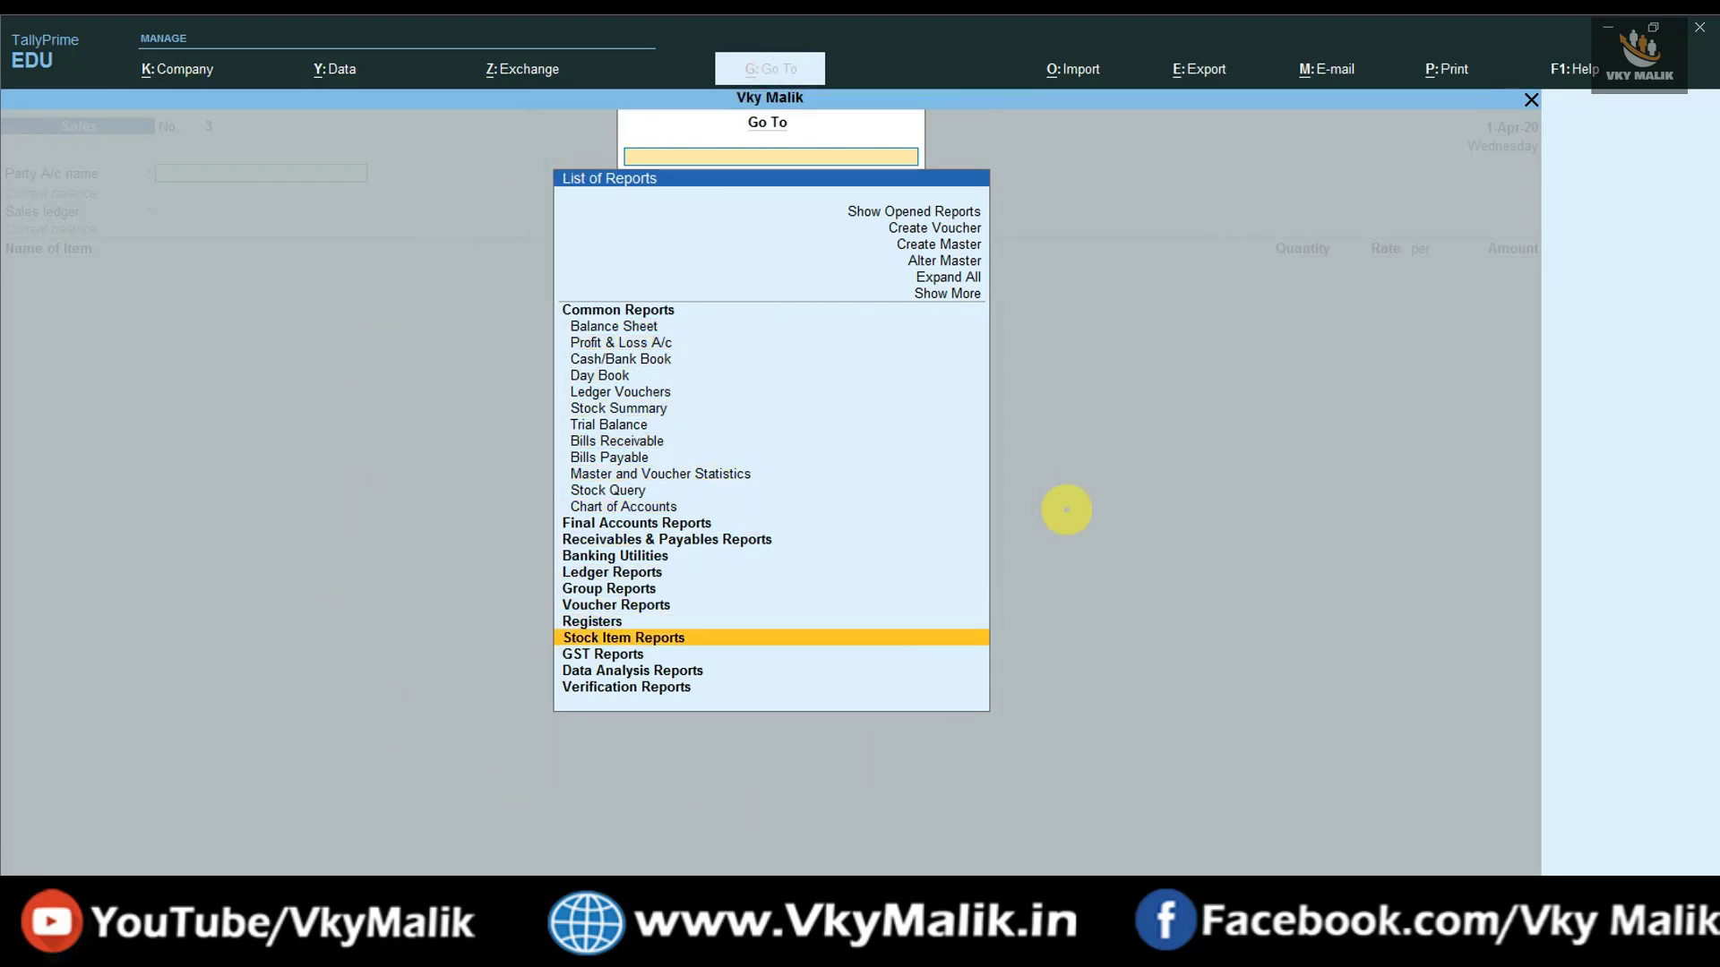
key(Return)
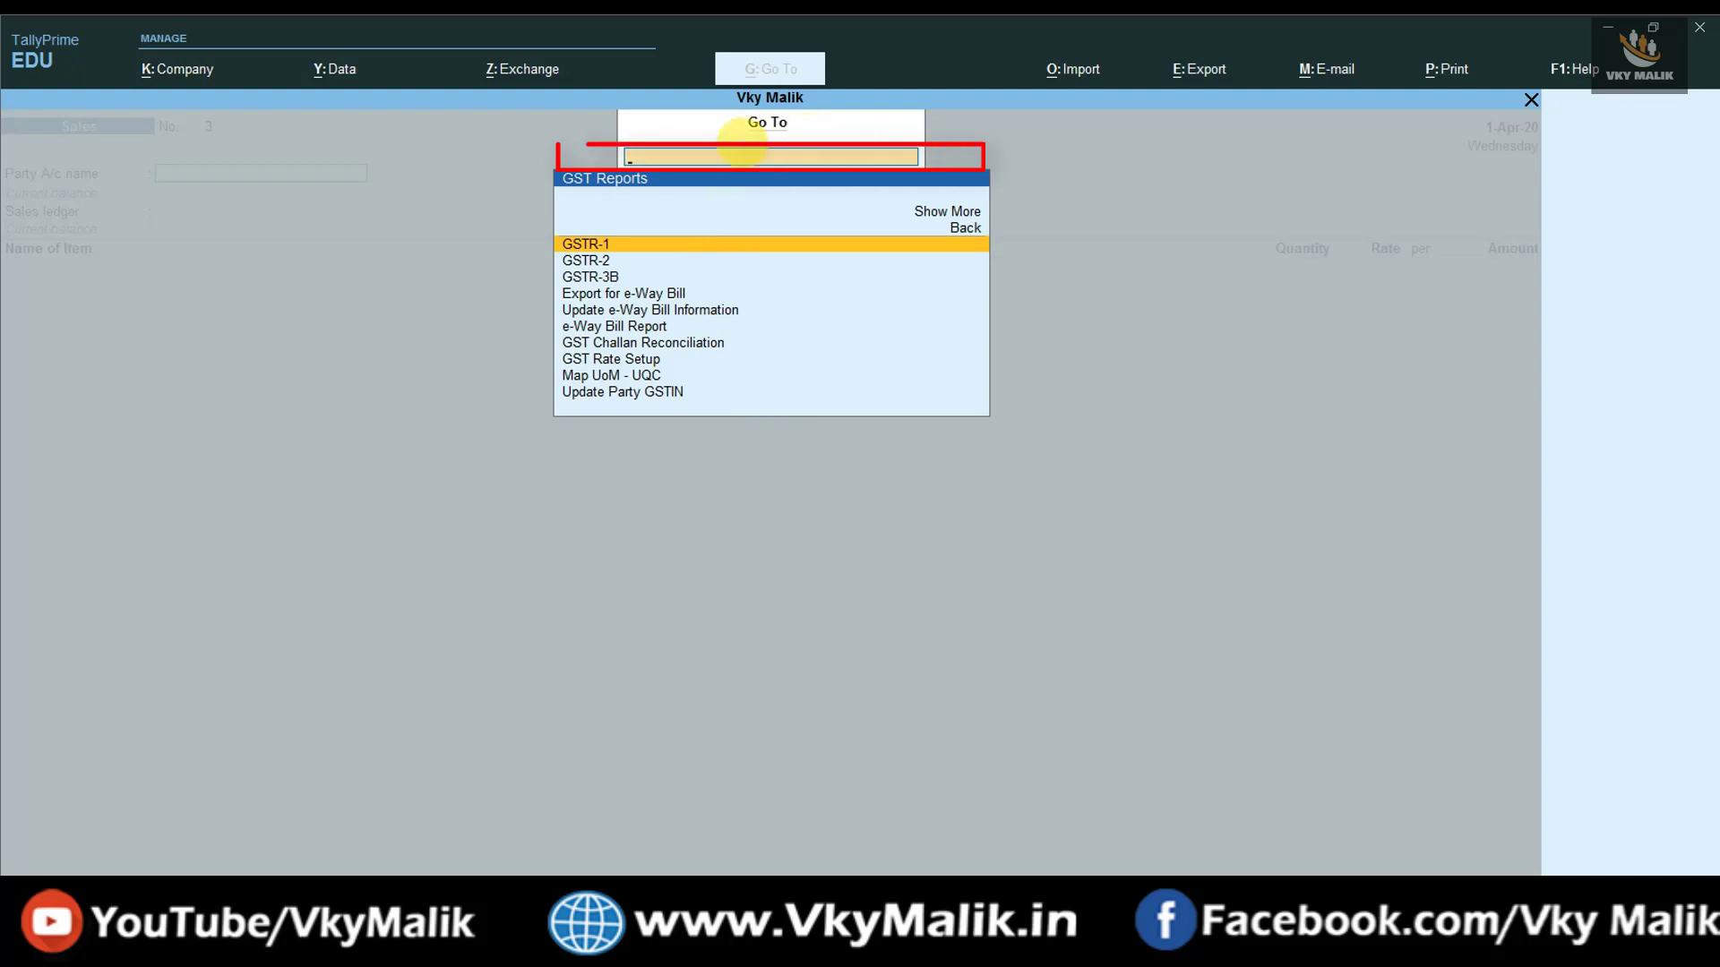
text(GSTR)
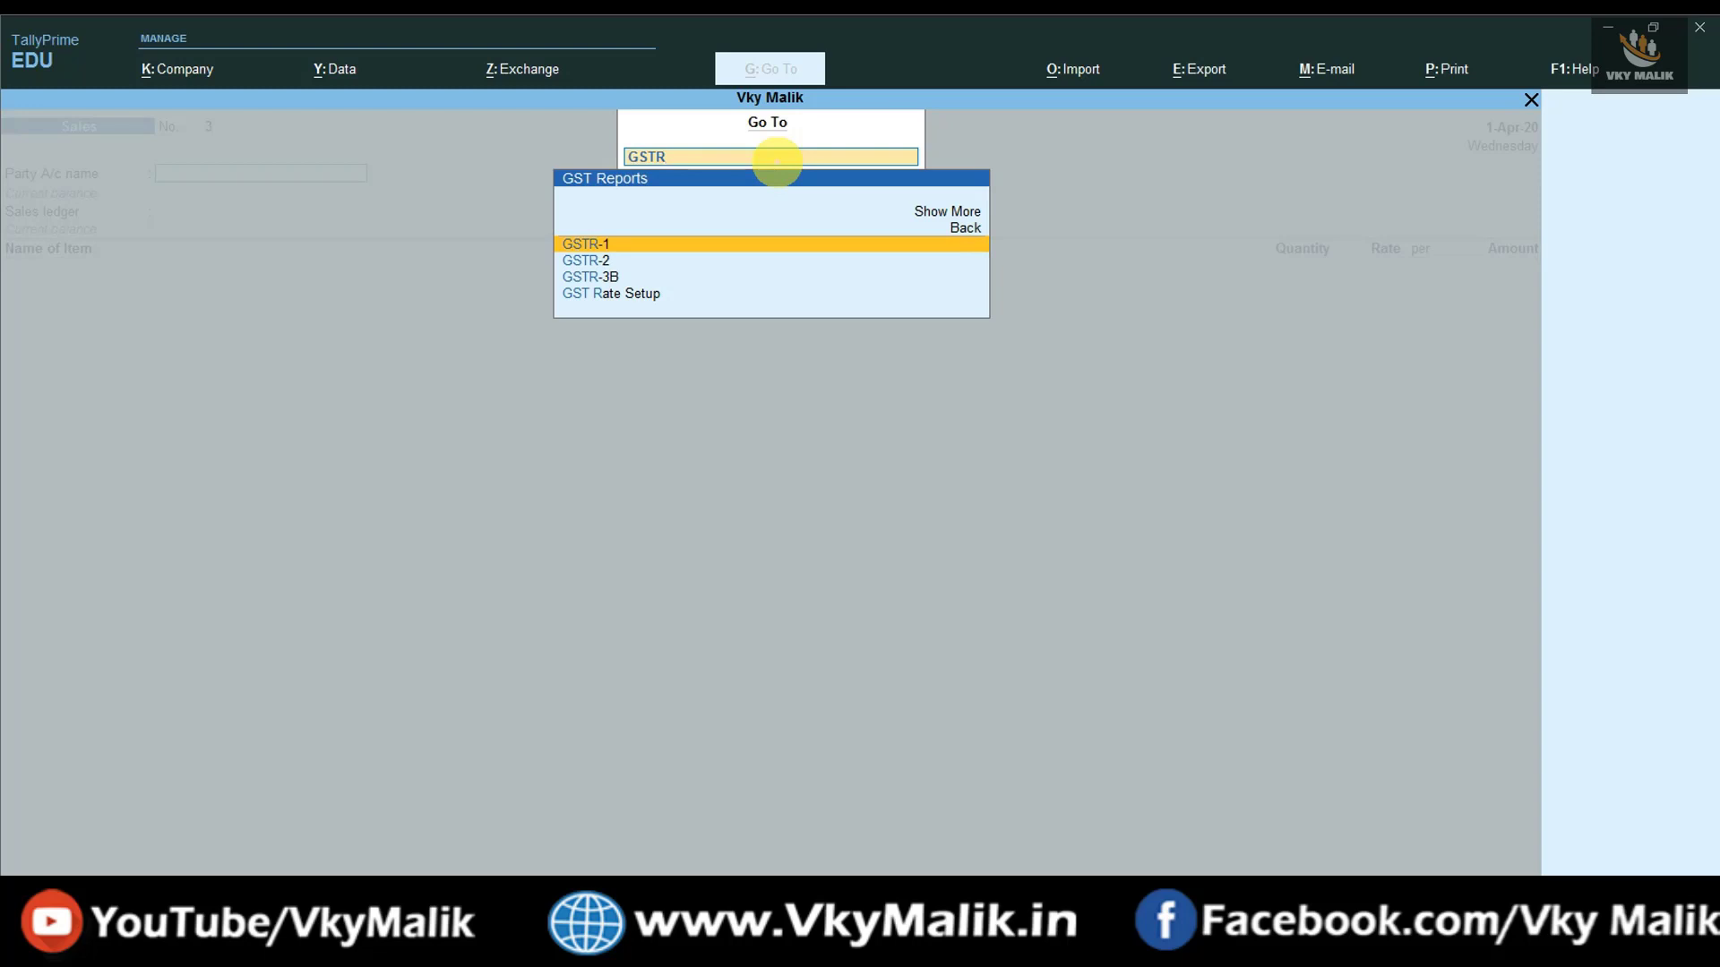
key(Return)
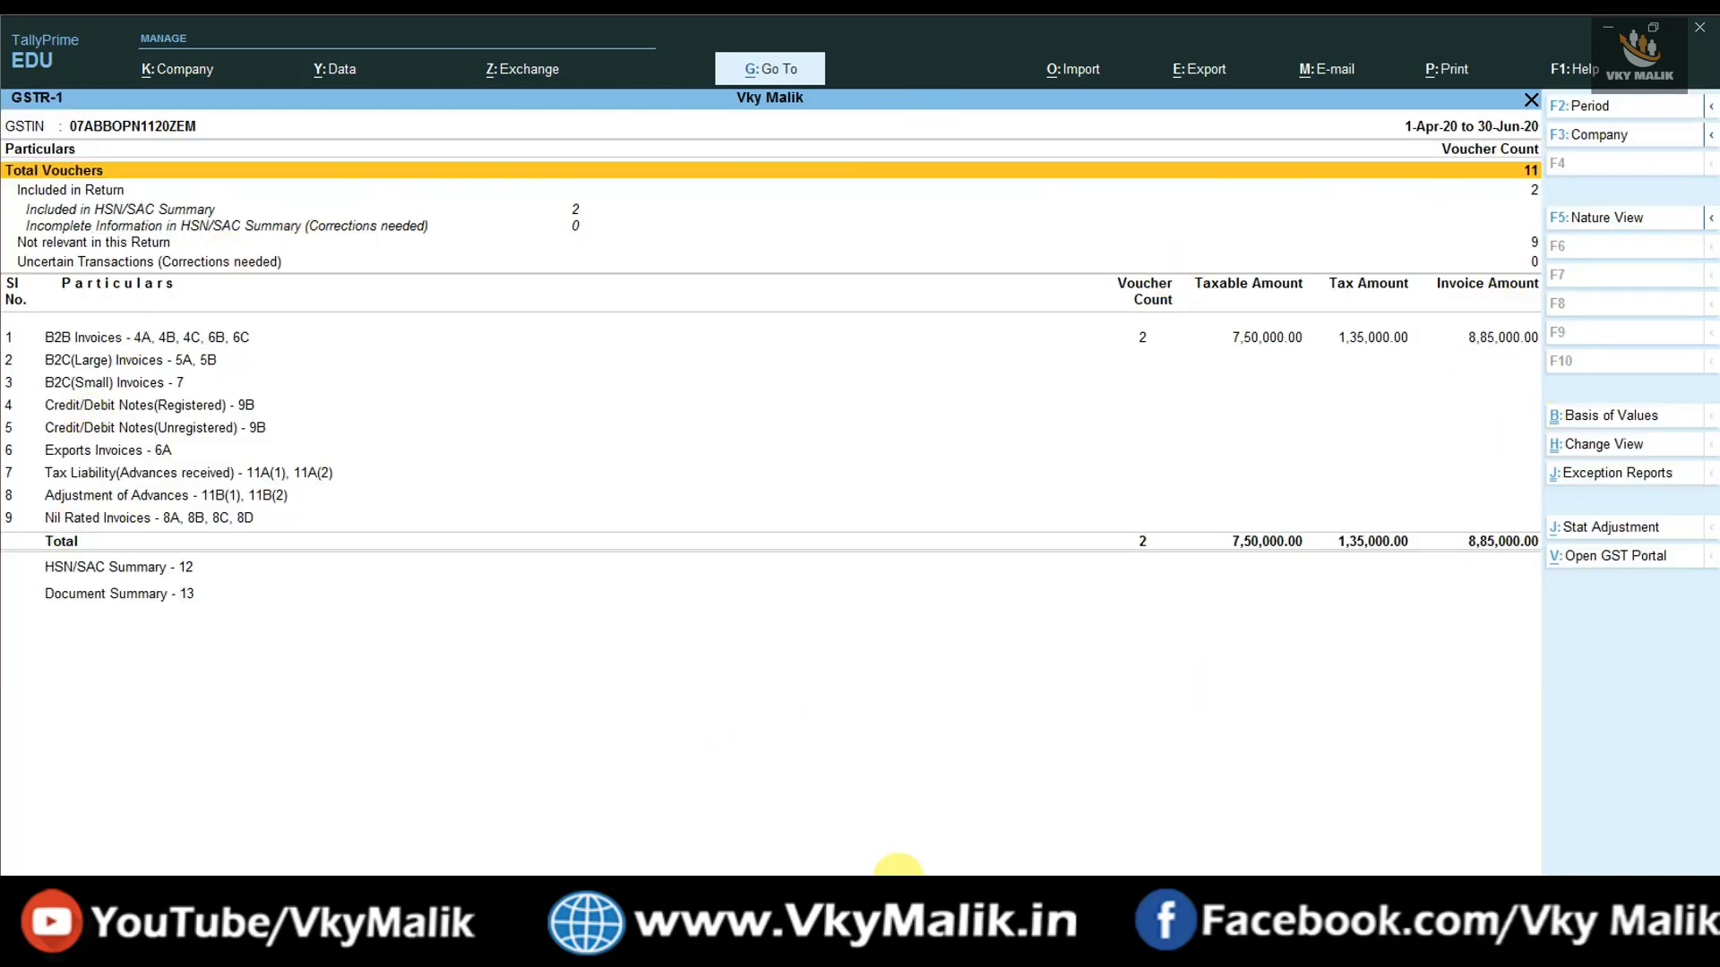
key(Down)
key(Down)
key(Down)
key(Down)
key(Down)
key(Down)
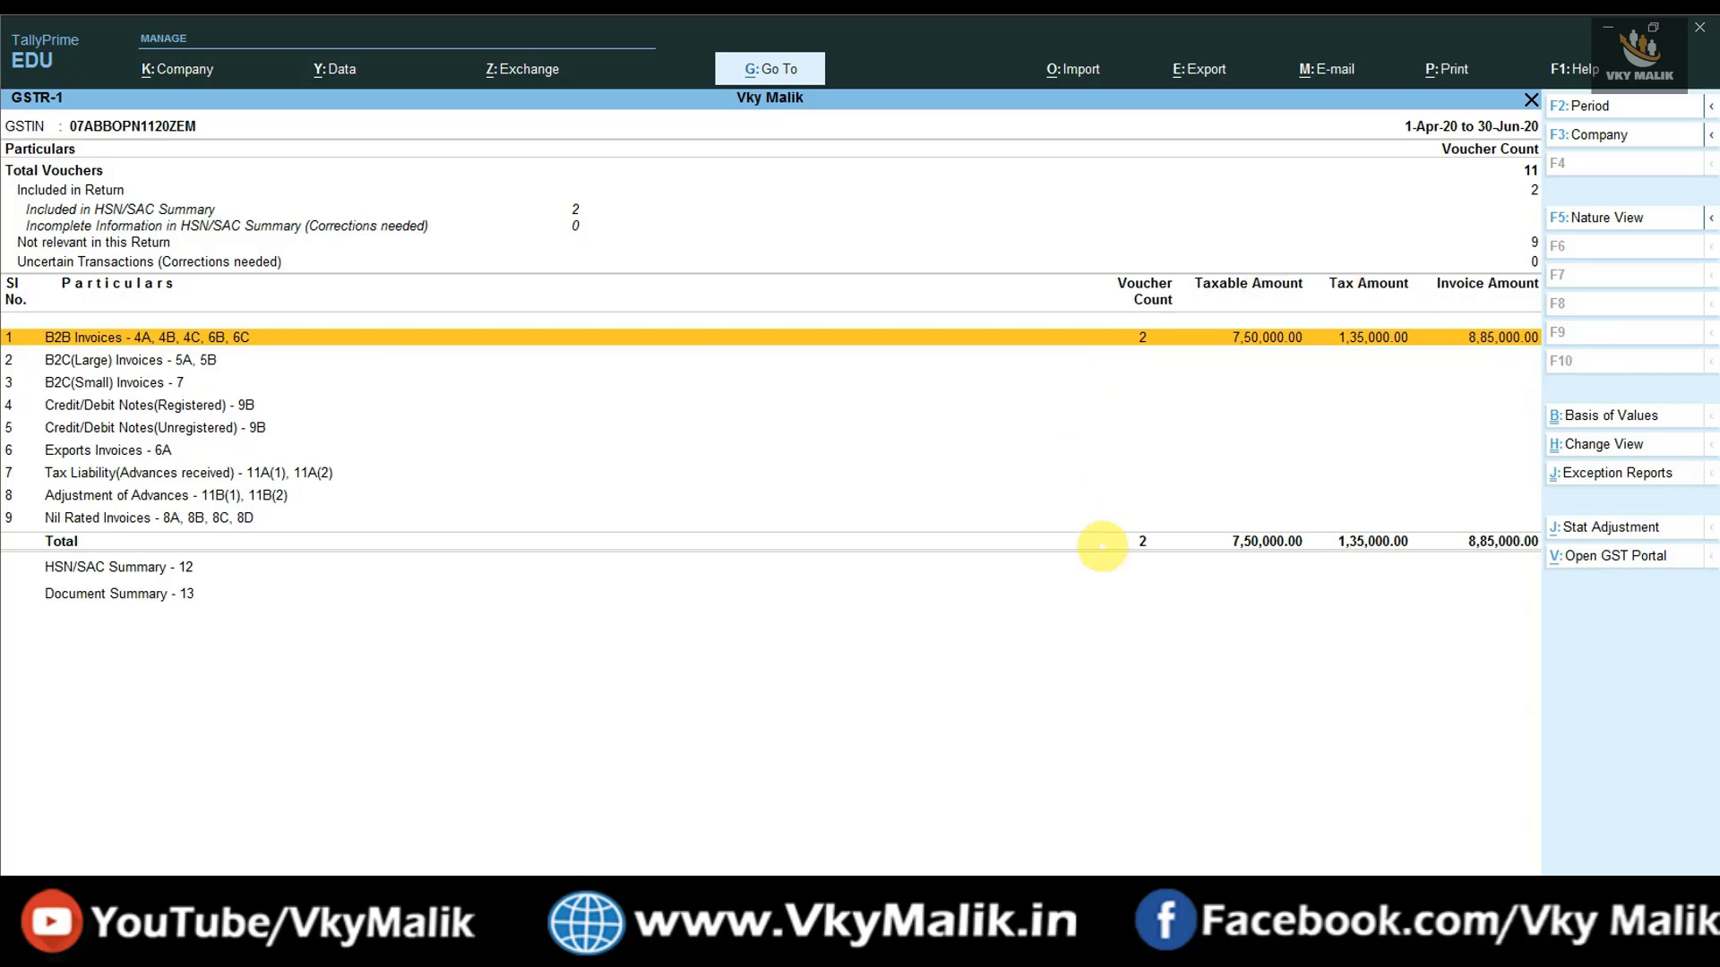
key(Return)
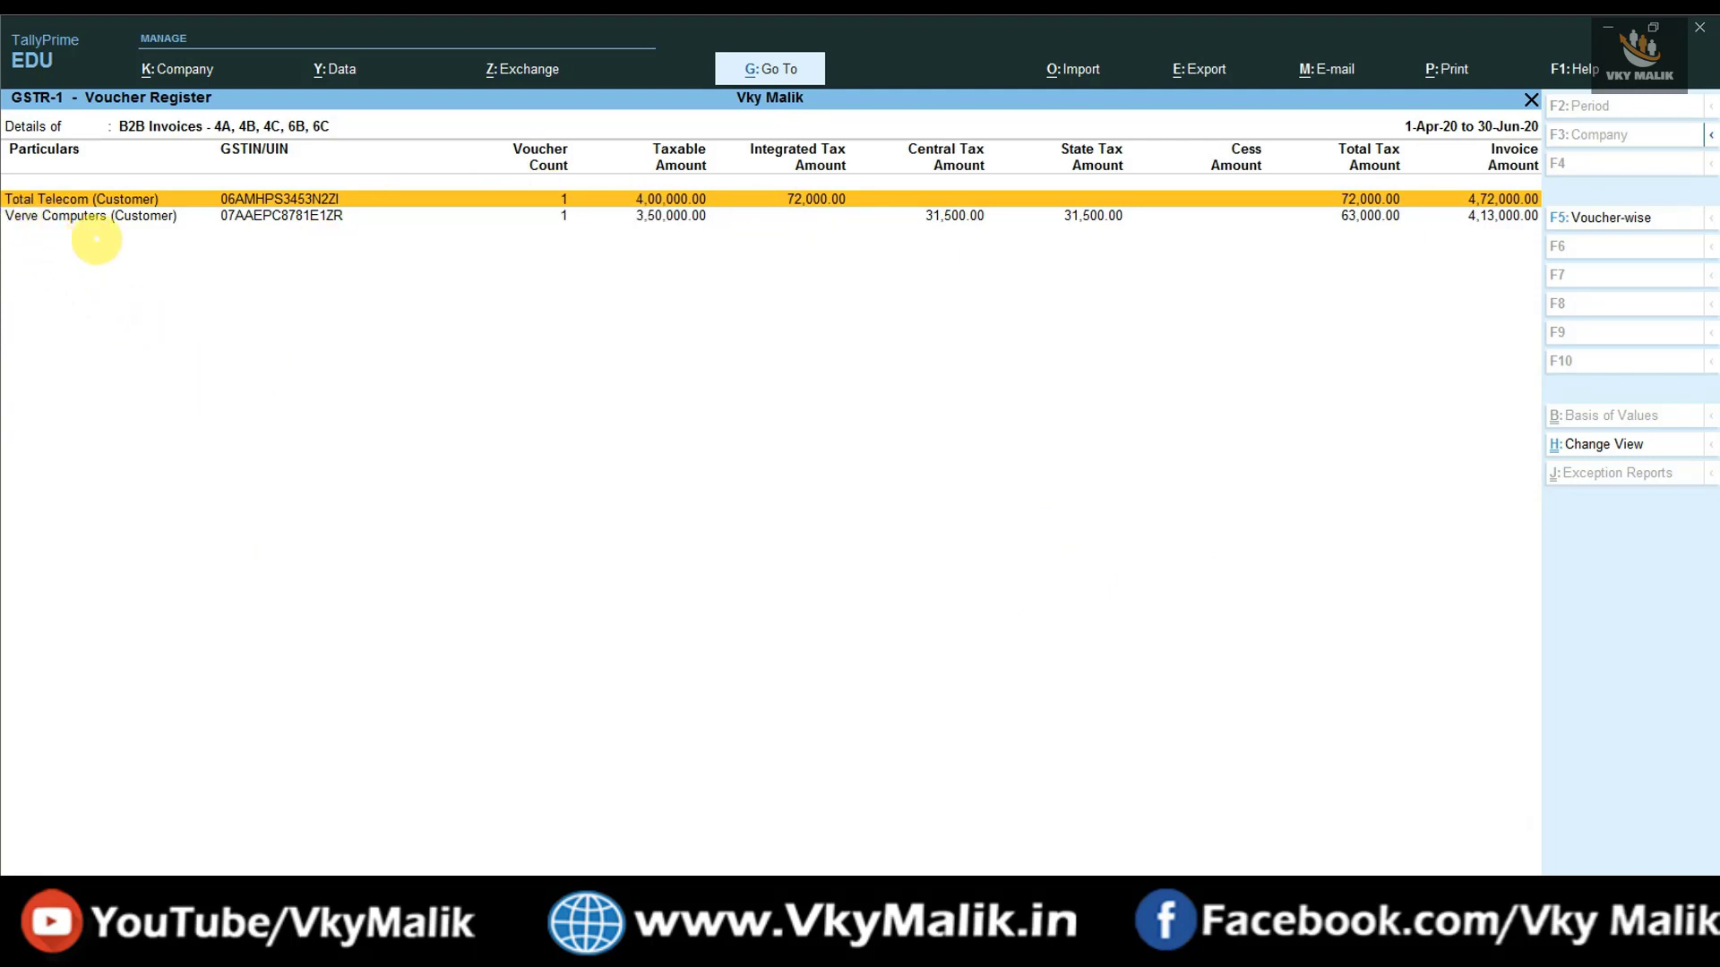
click(254, 221)
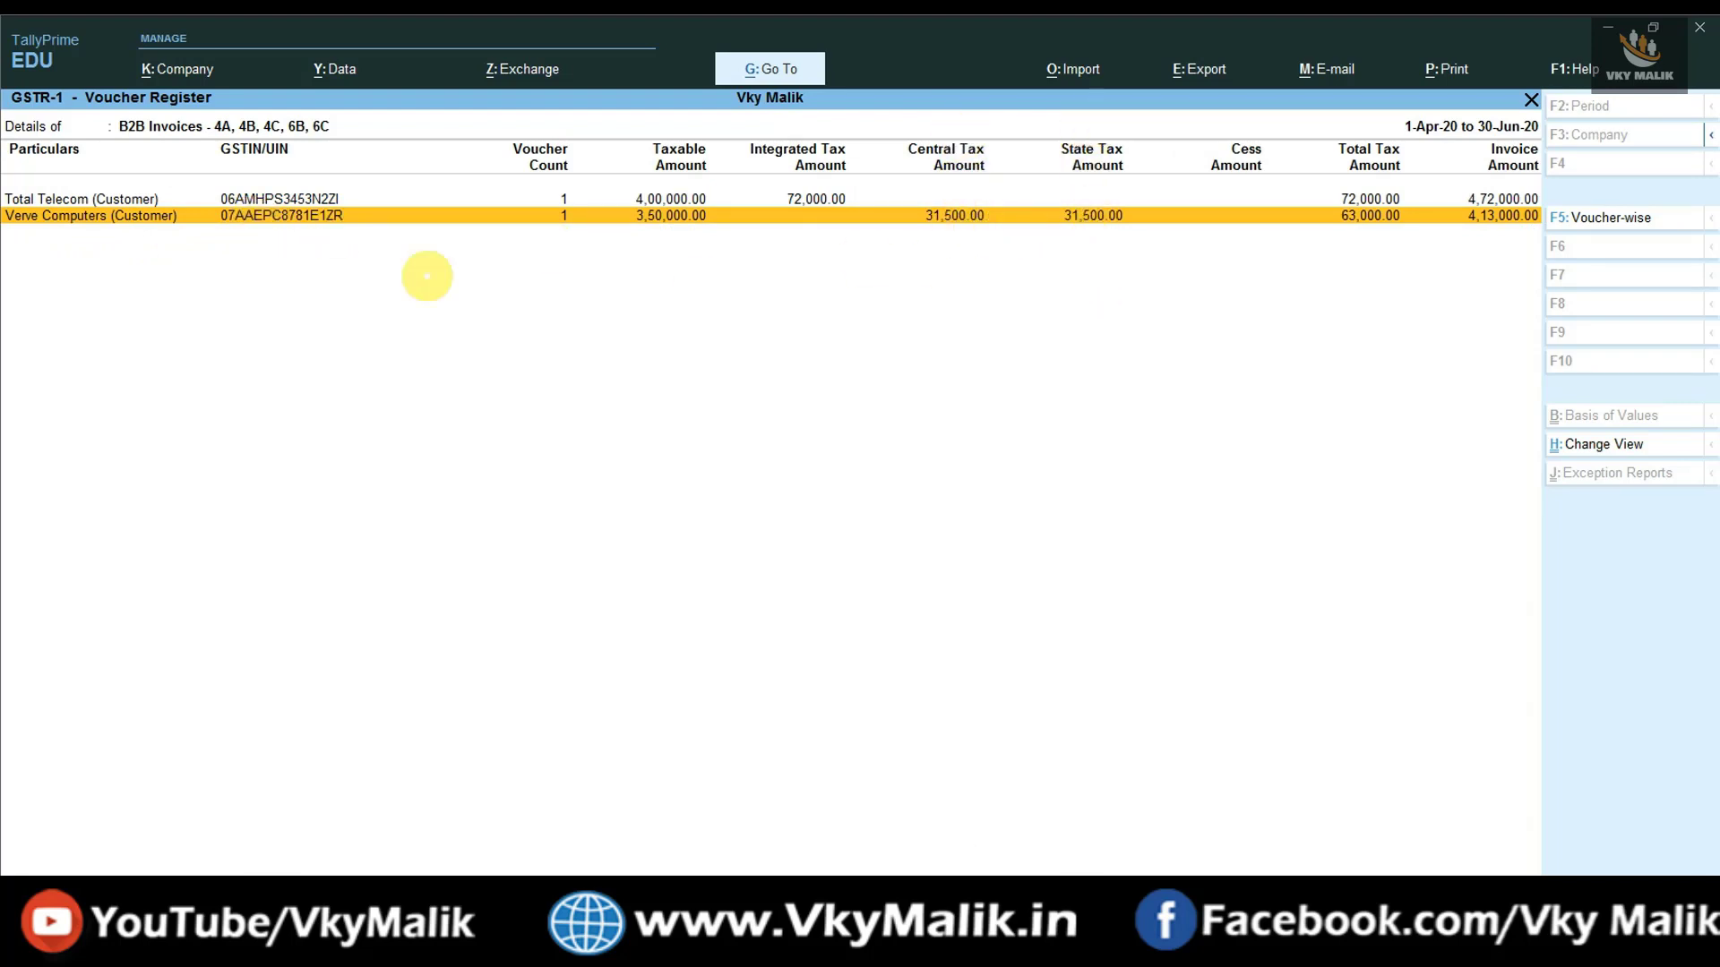
click(42, 198)
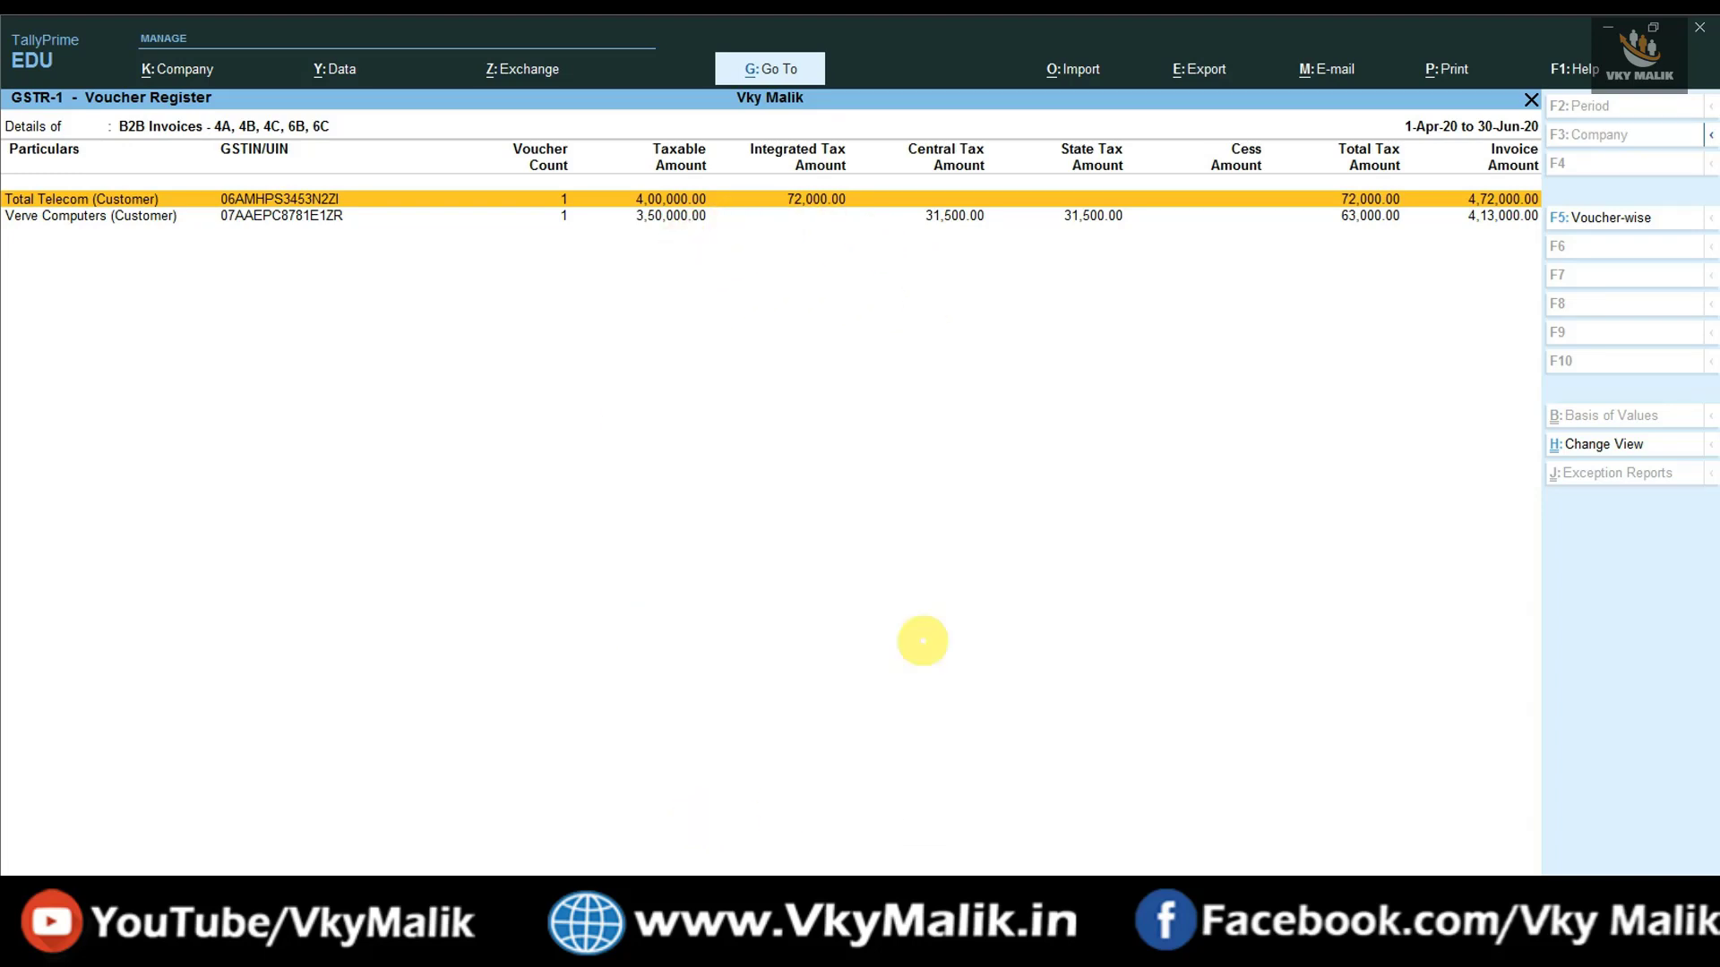
key(Escape)
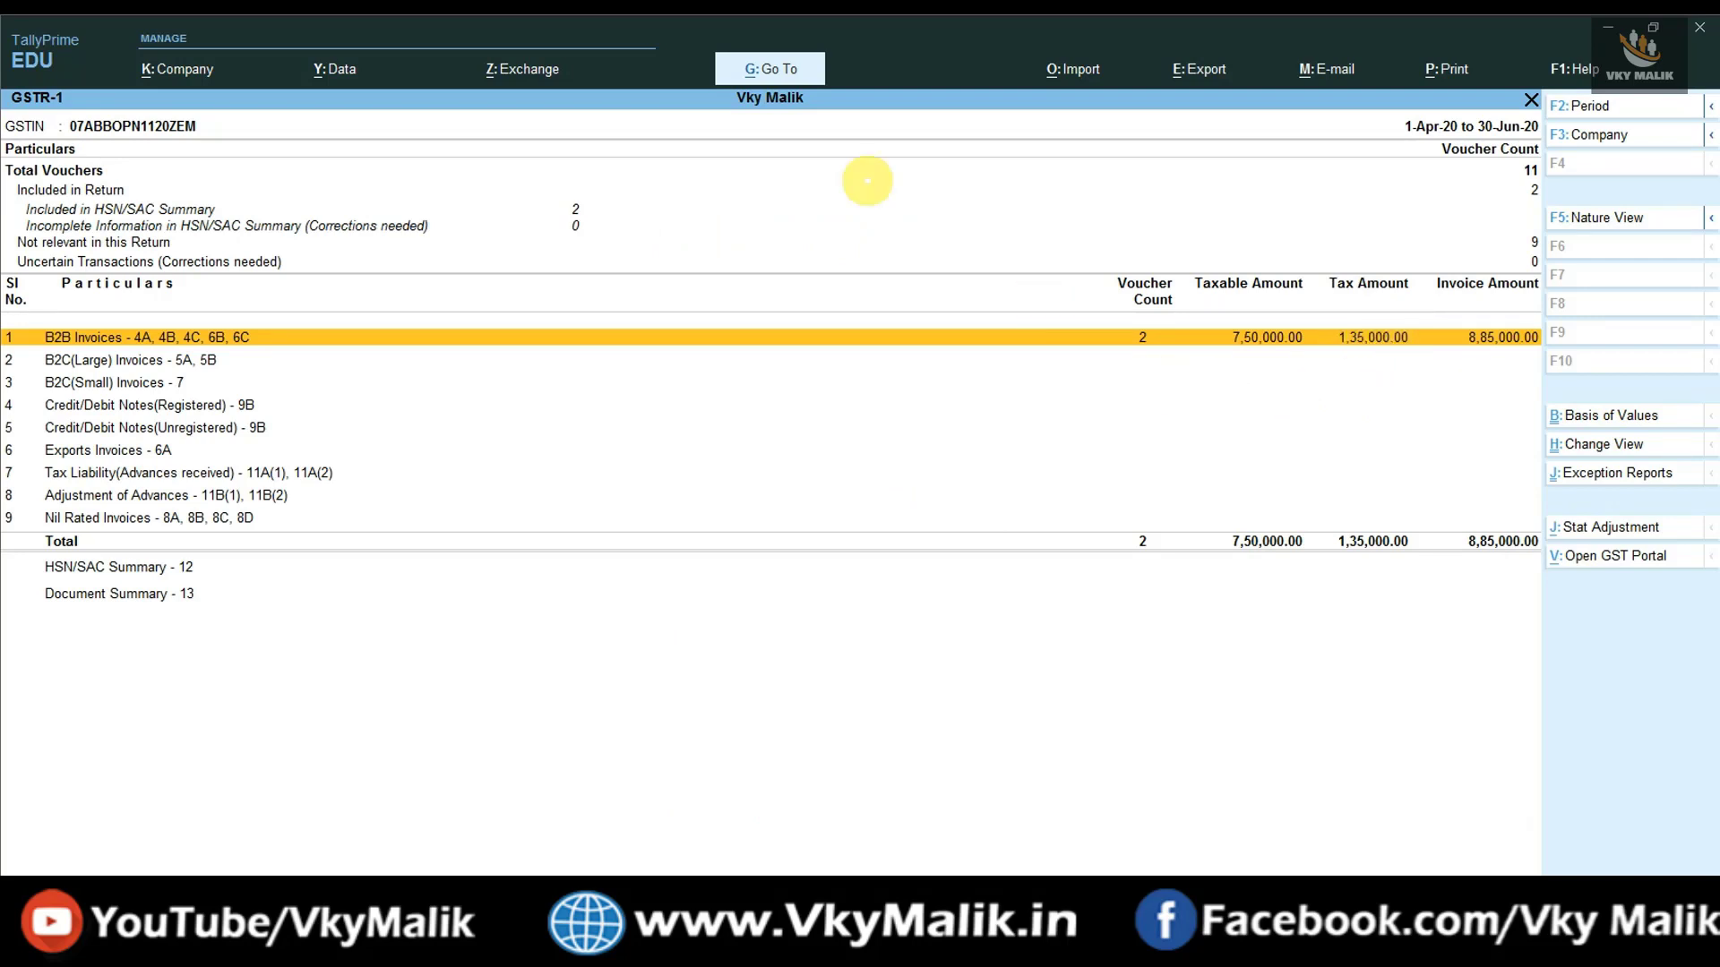
- Open the GSTR-3B report through the Go To search for 'GSTR'
click(780, 61)
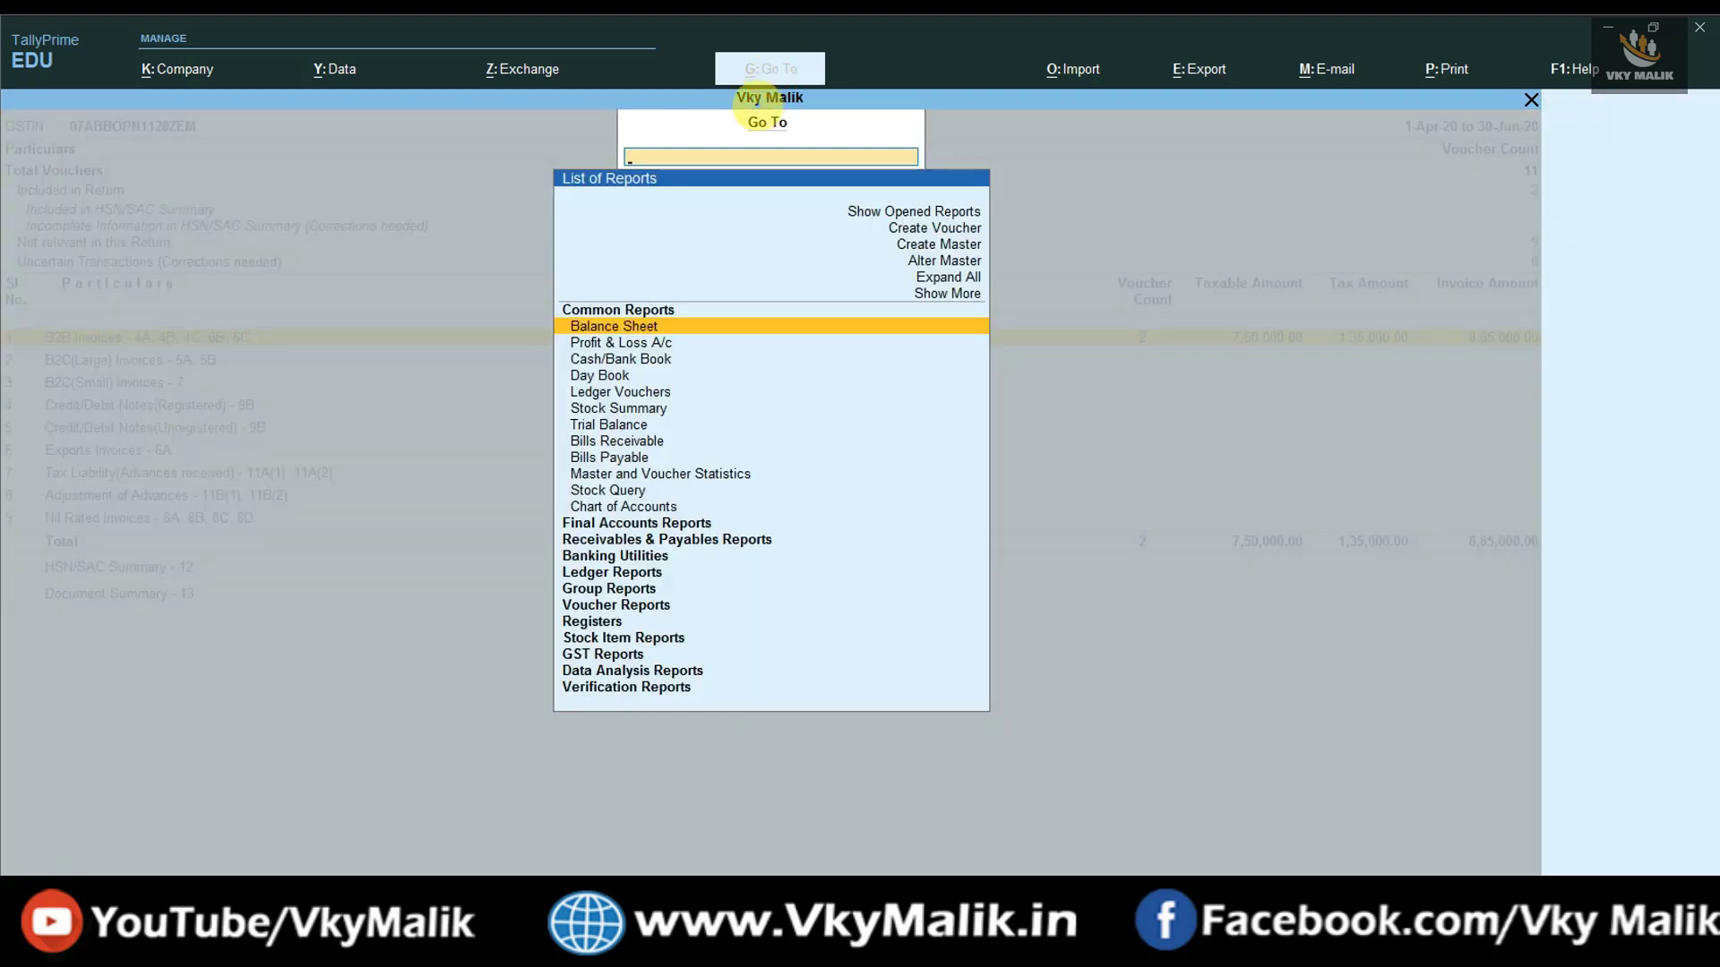
text(GSTR)
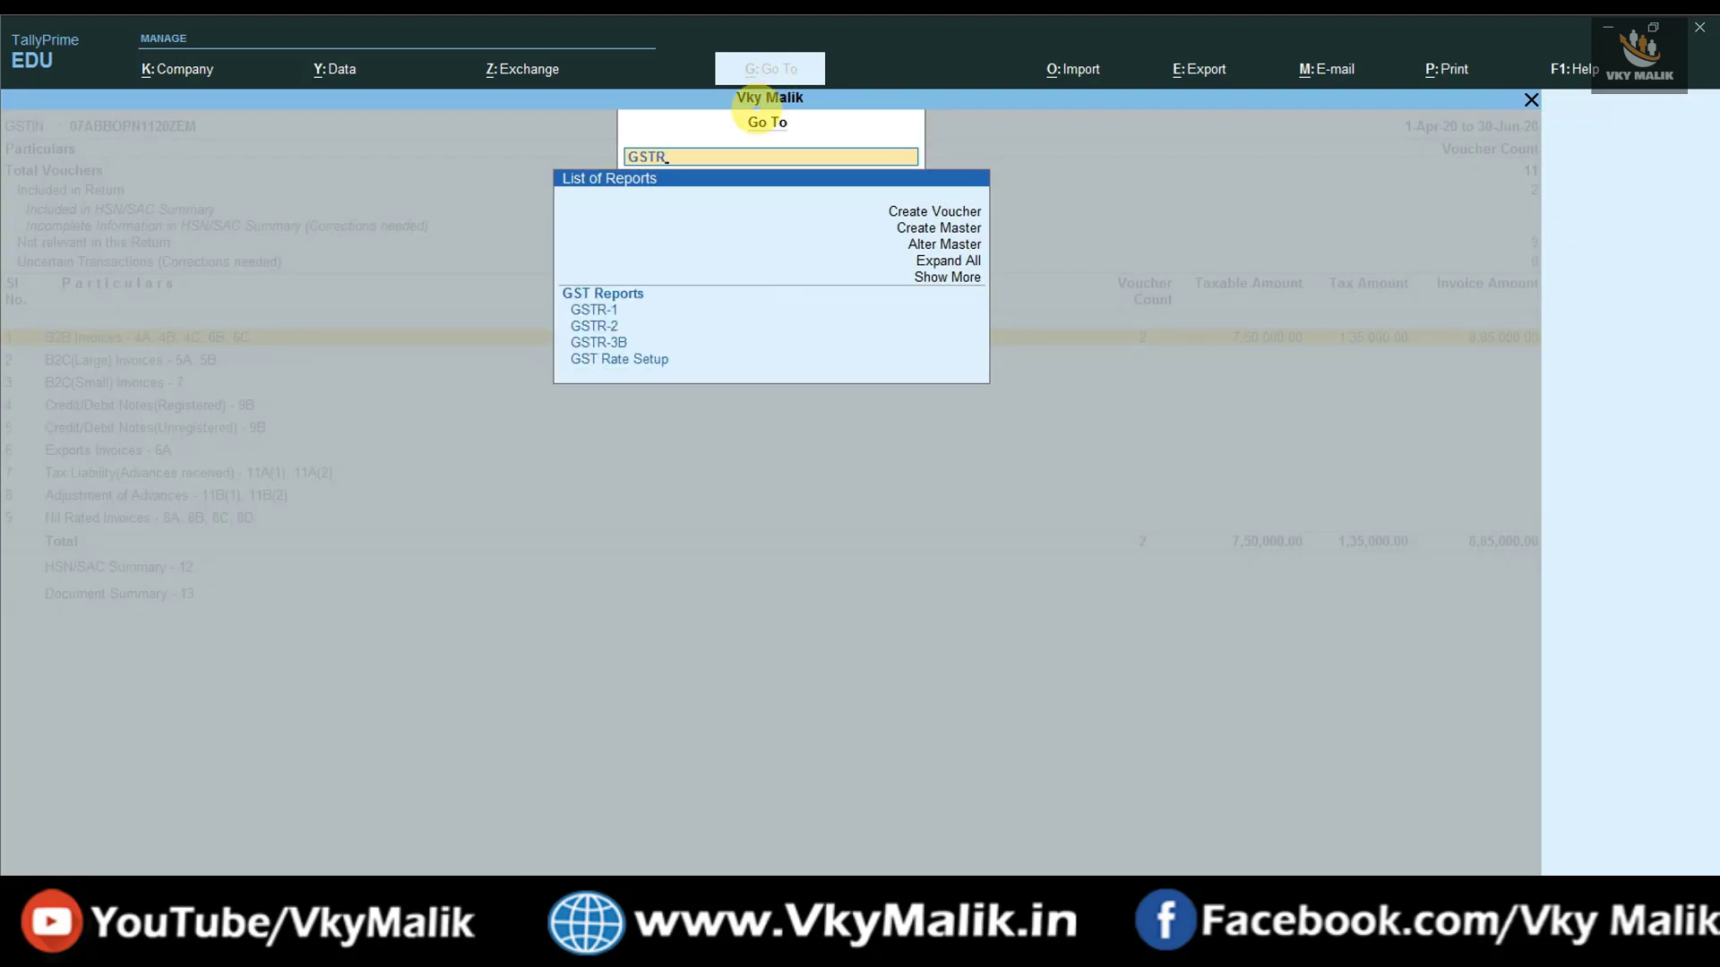
key(Down)
key(Down)
key(Down)
key(Return)
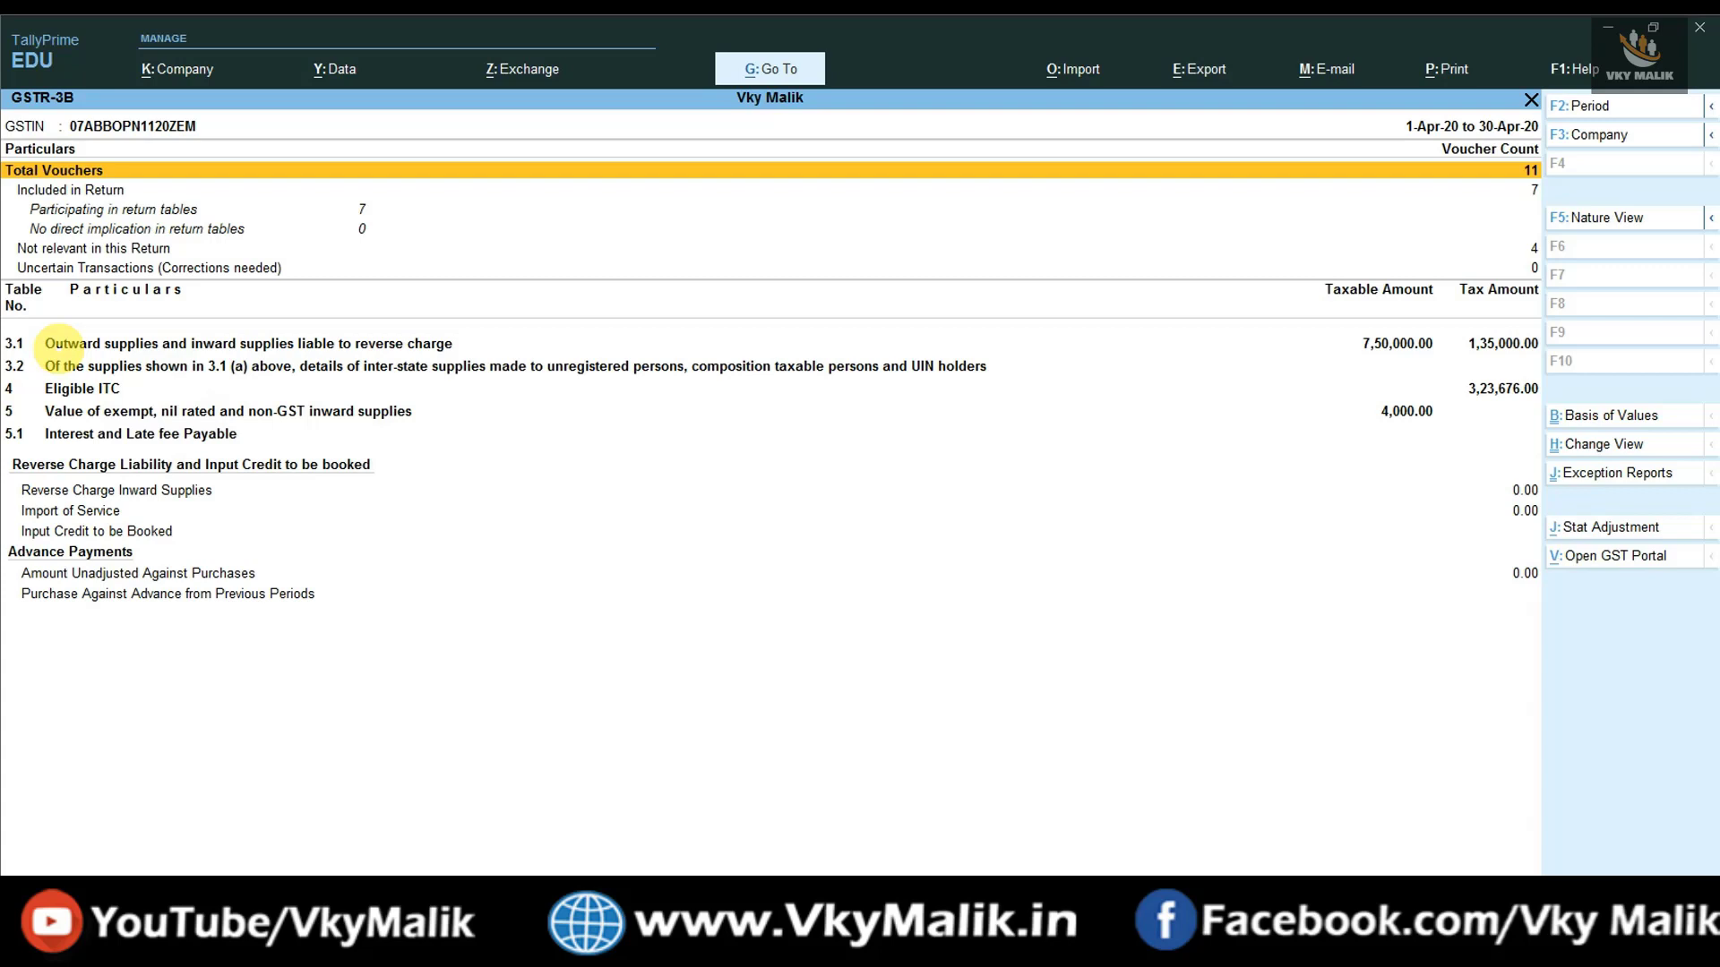
- In detailed view, check outward taxable supplies 7,50,000.00 and eligible ITC 3,23,676.00, then condense
click(1487, 346)
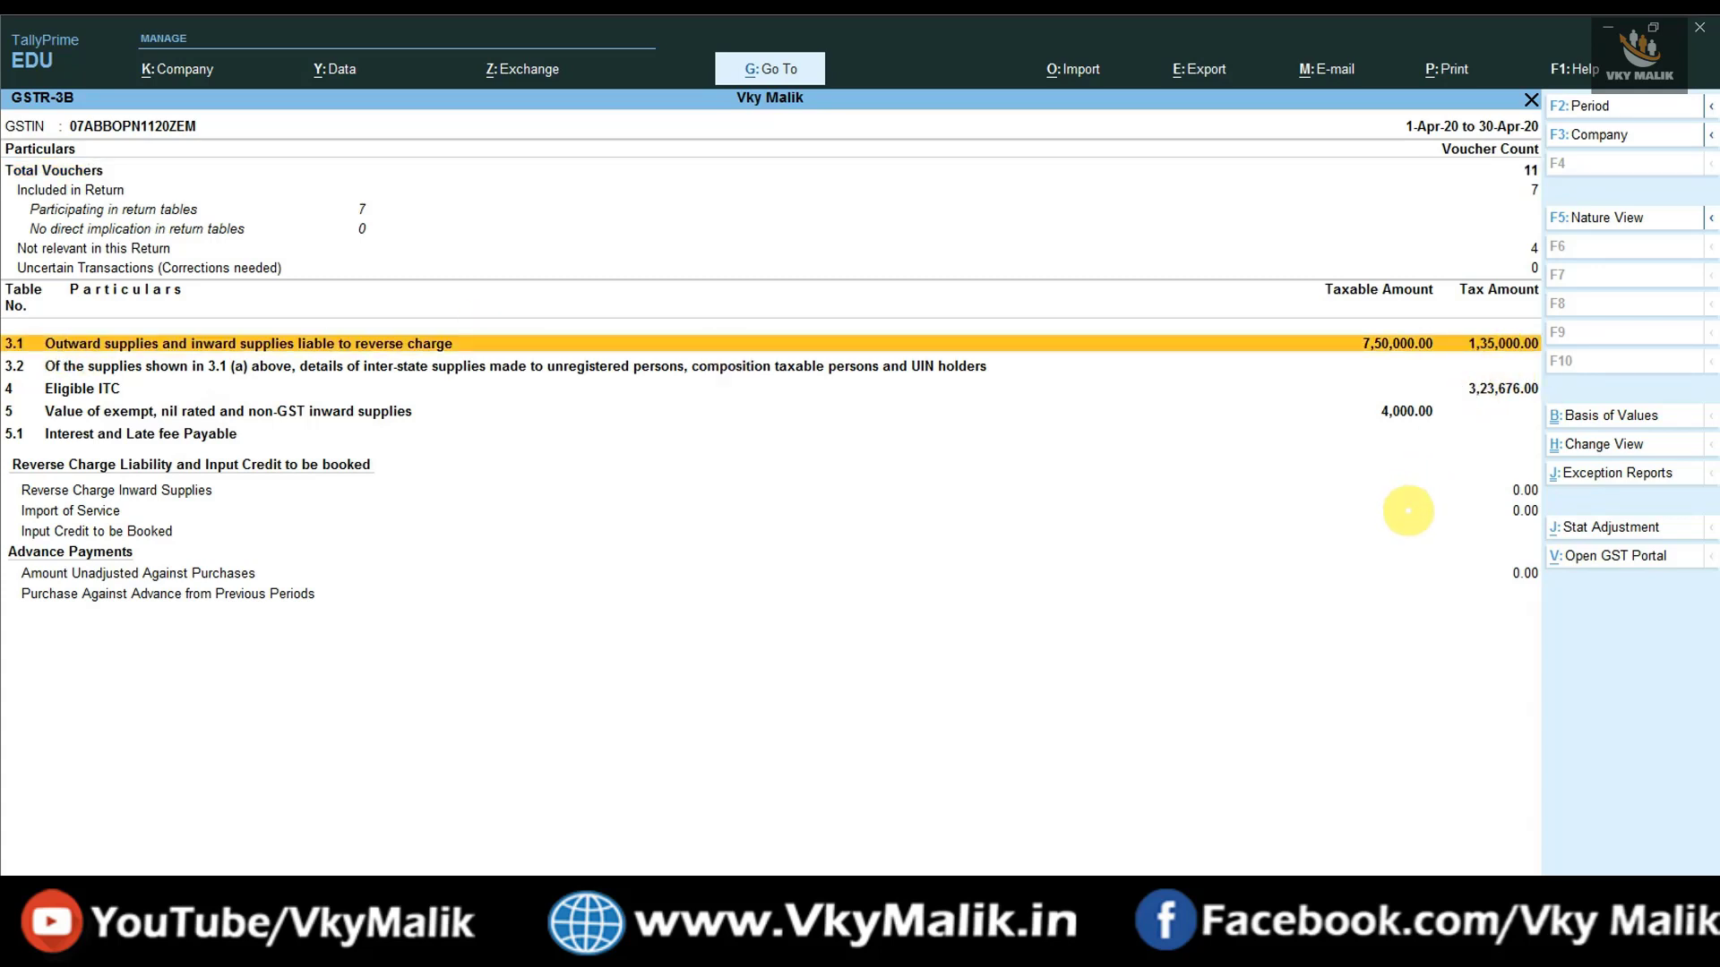
key(alt)
key(alt+f5)
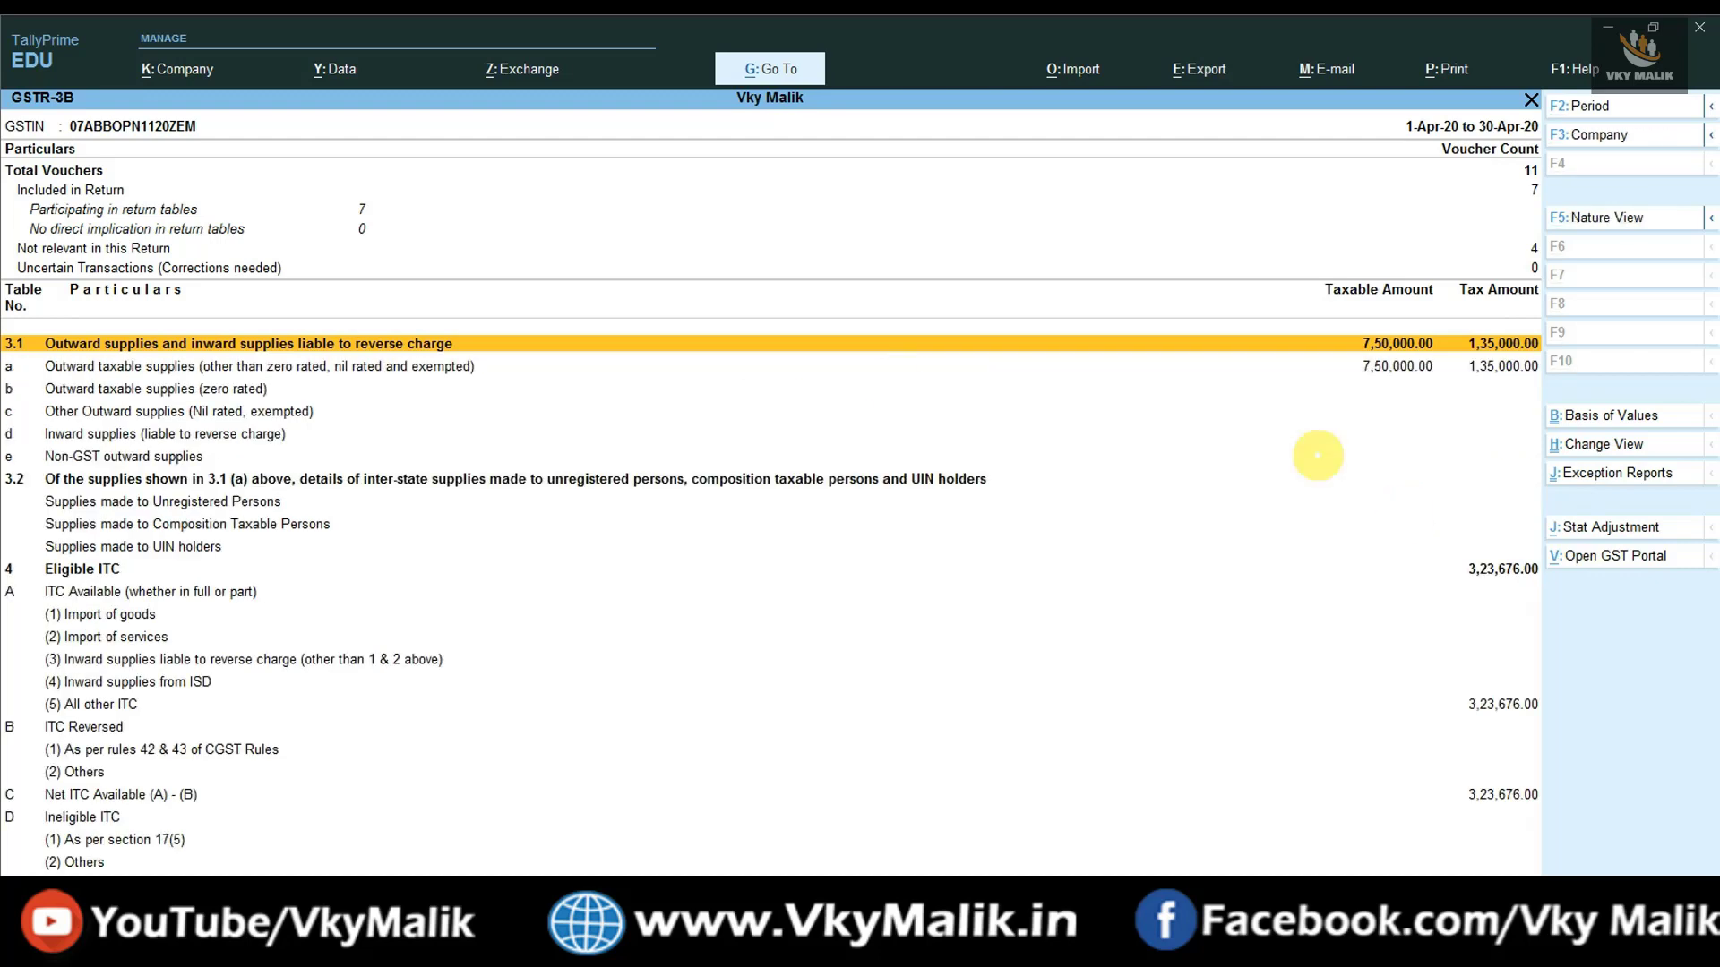
click(134, 366)
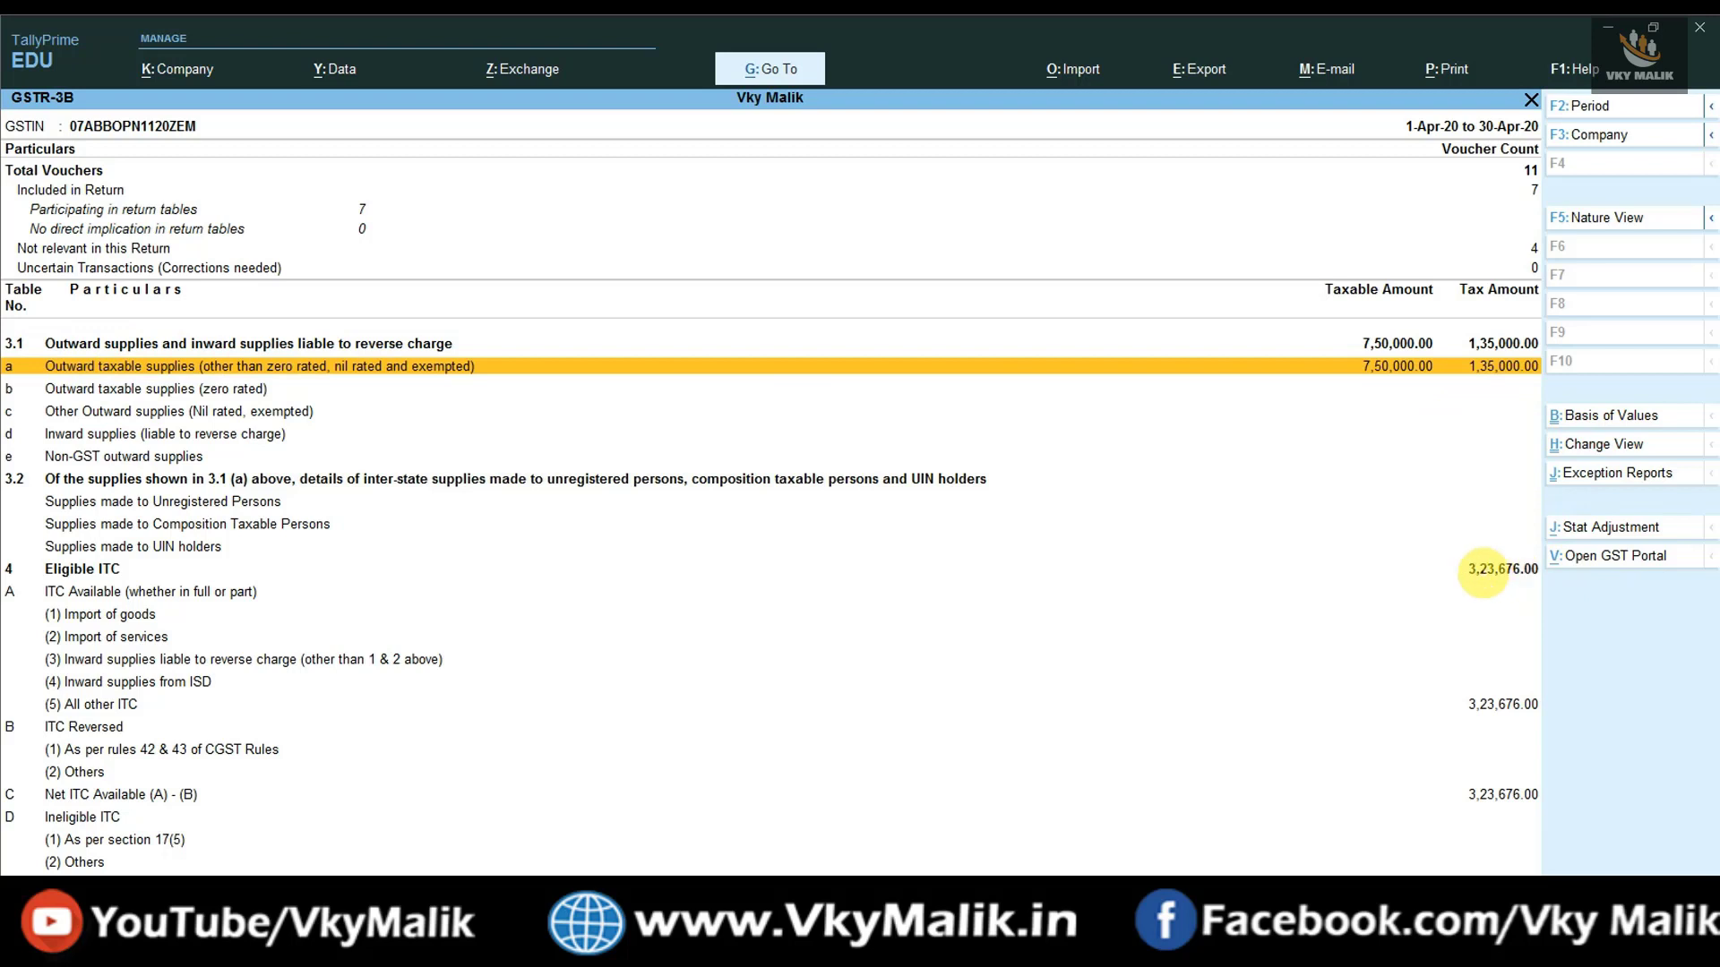
click(1520, 571)
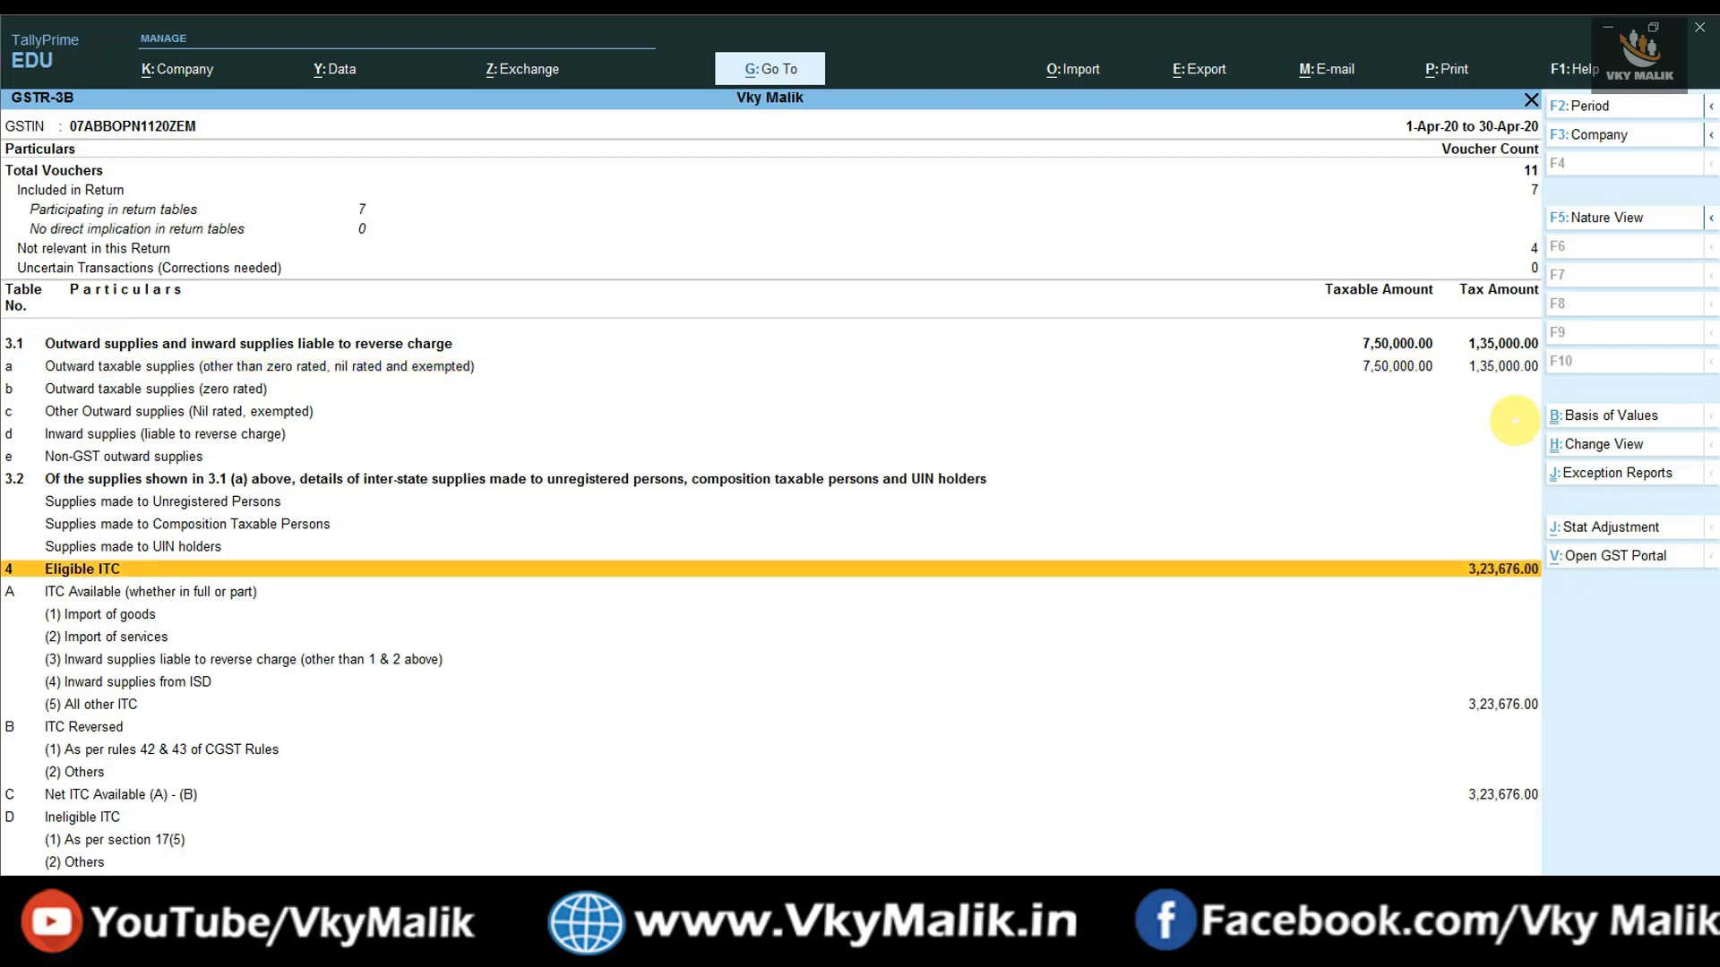
click(1505, 368)
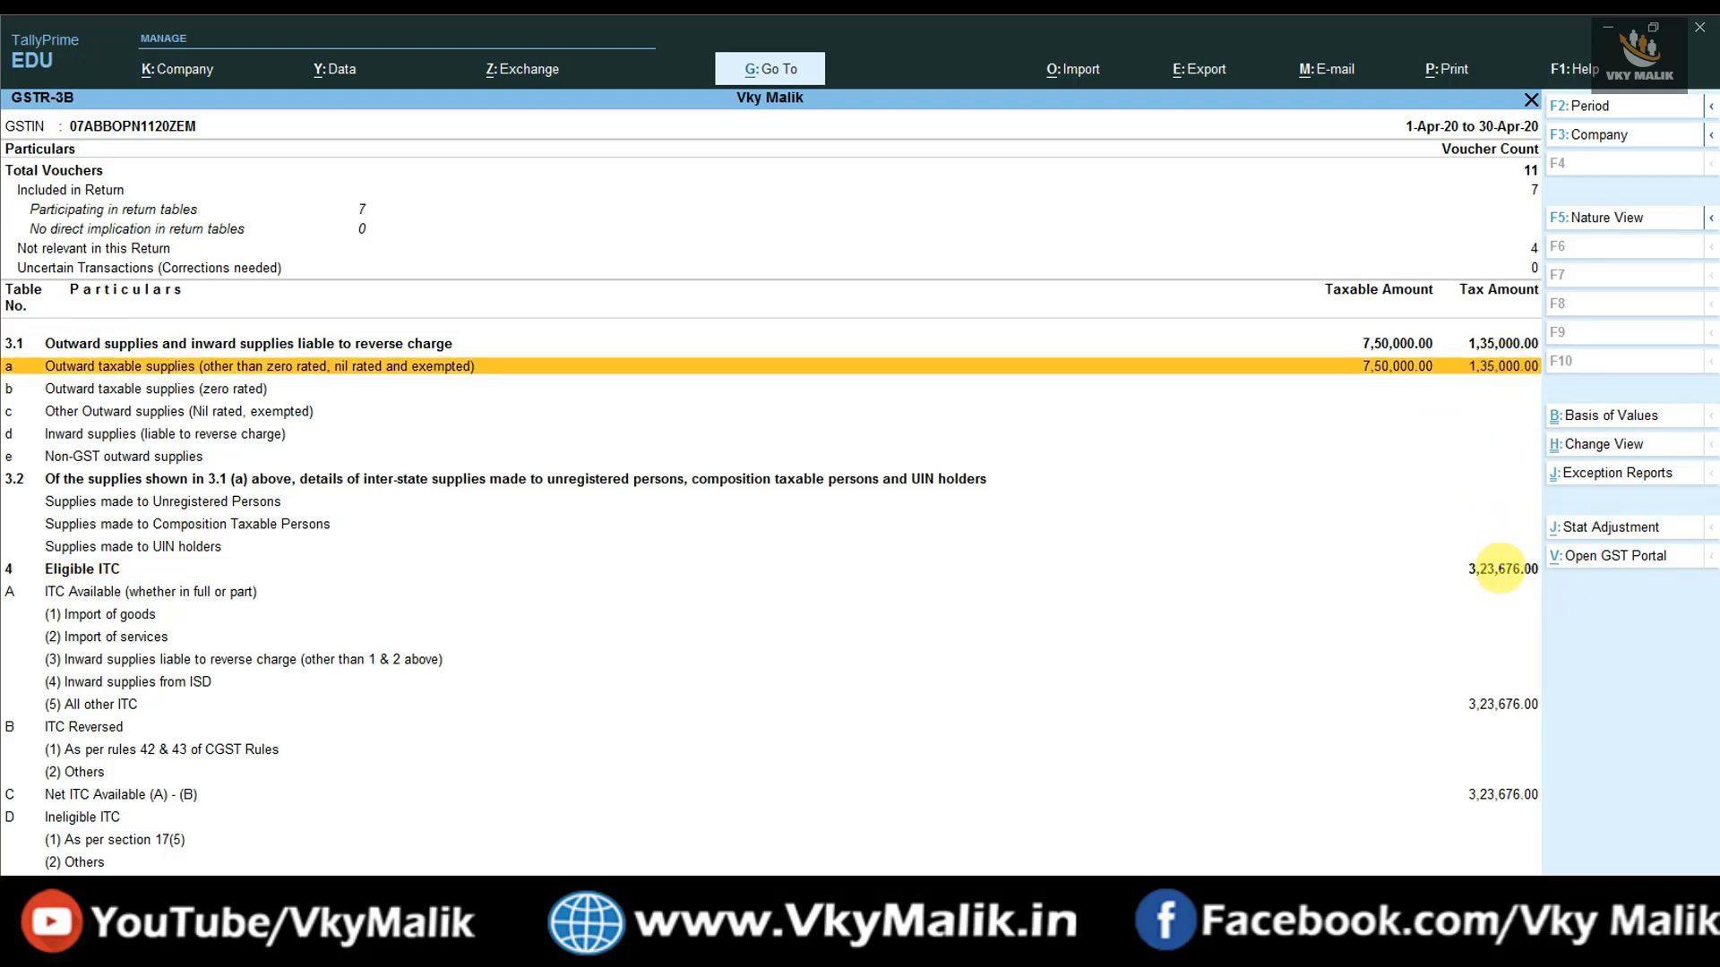
click(1501, 569)
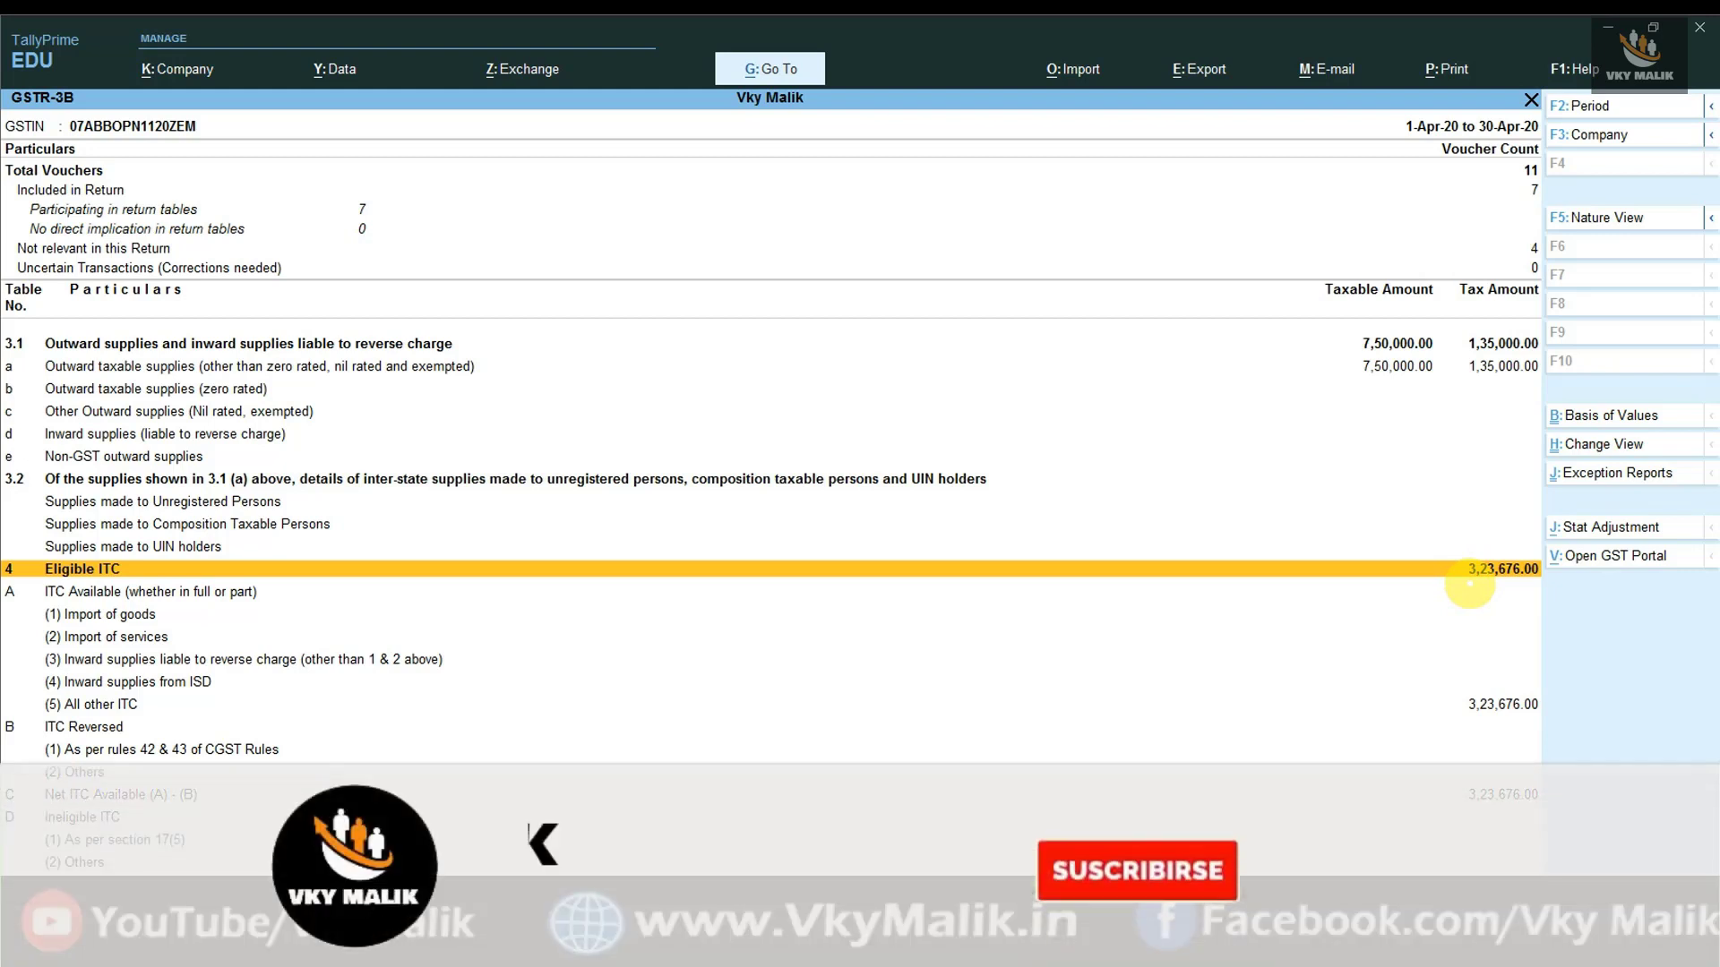
key(alt+F5)
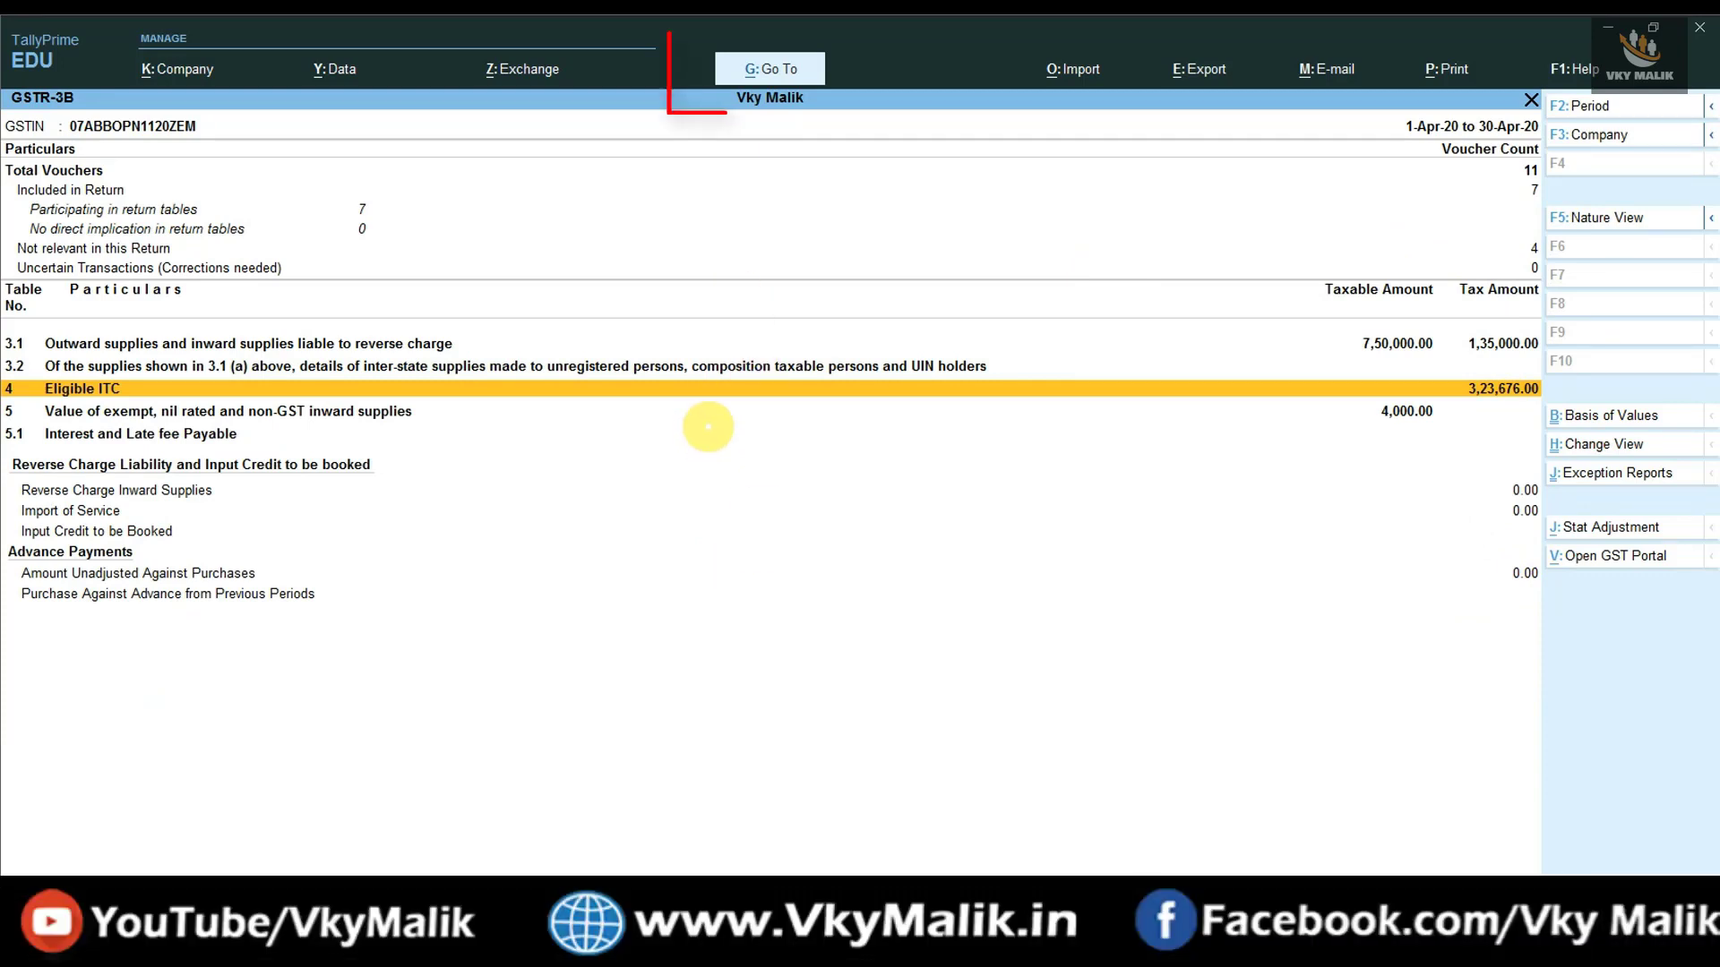
- Open Stock Summary in detailed view and check Redmi Note 9, Samsung J7 and Sony Xperia 10
click(749, 79)
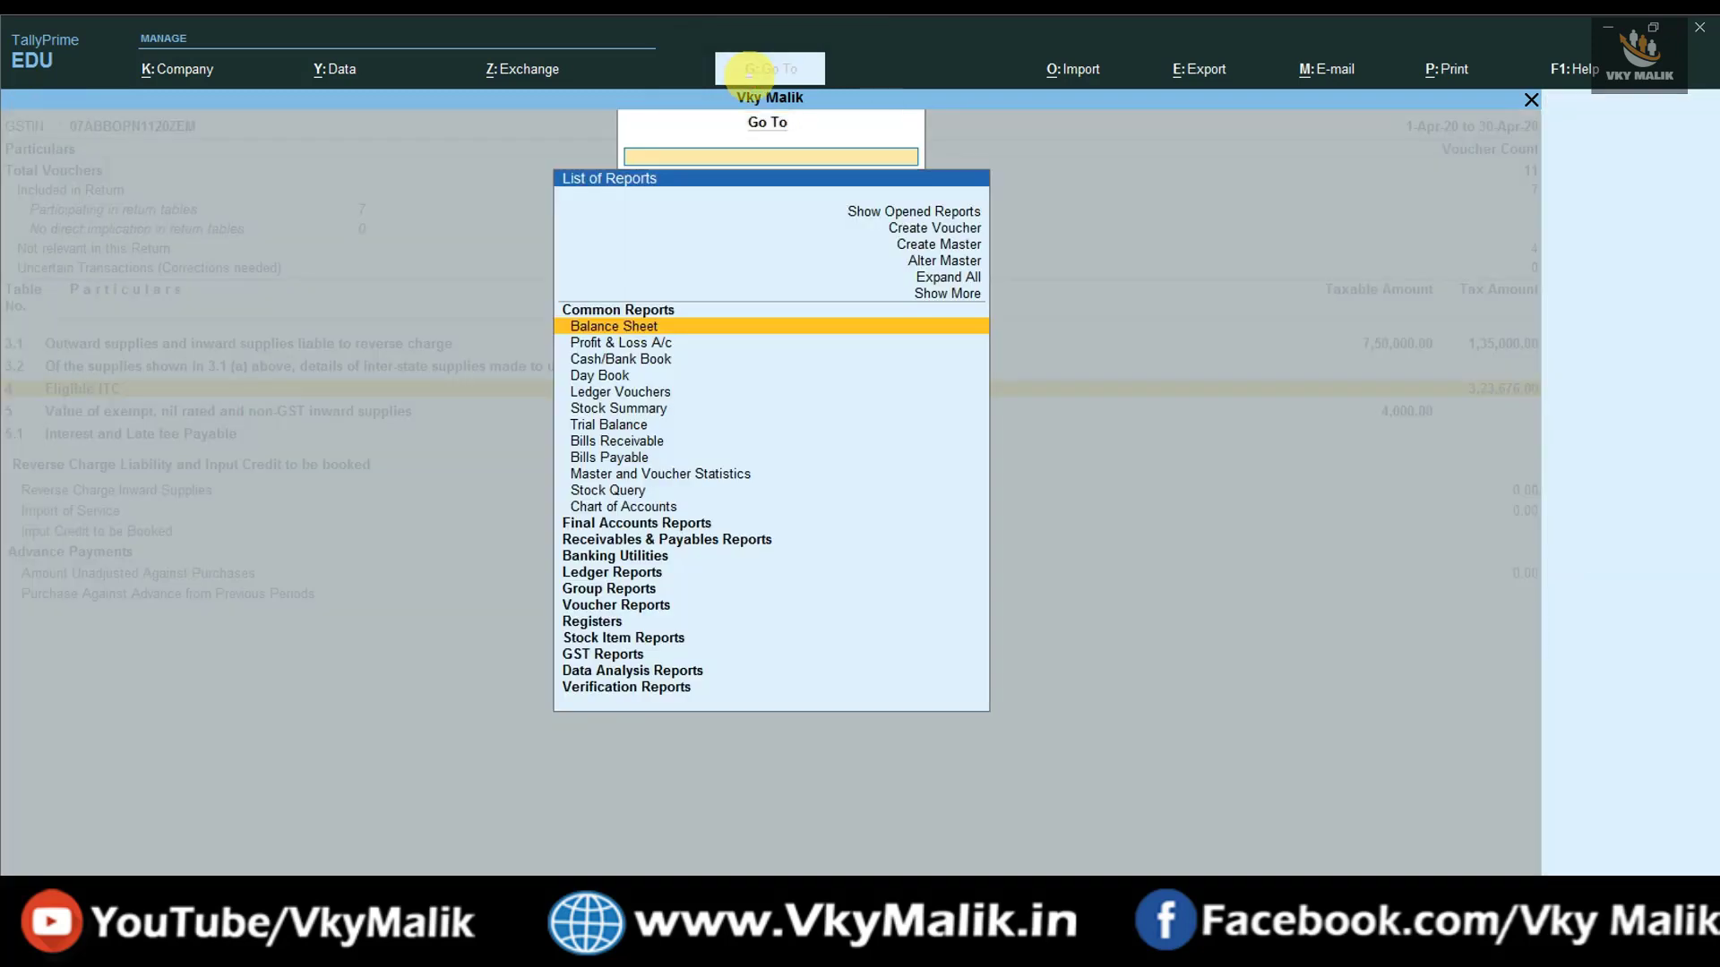
text(STOCK)
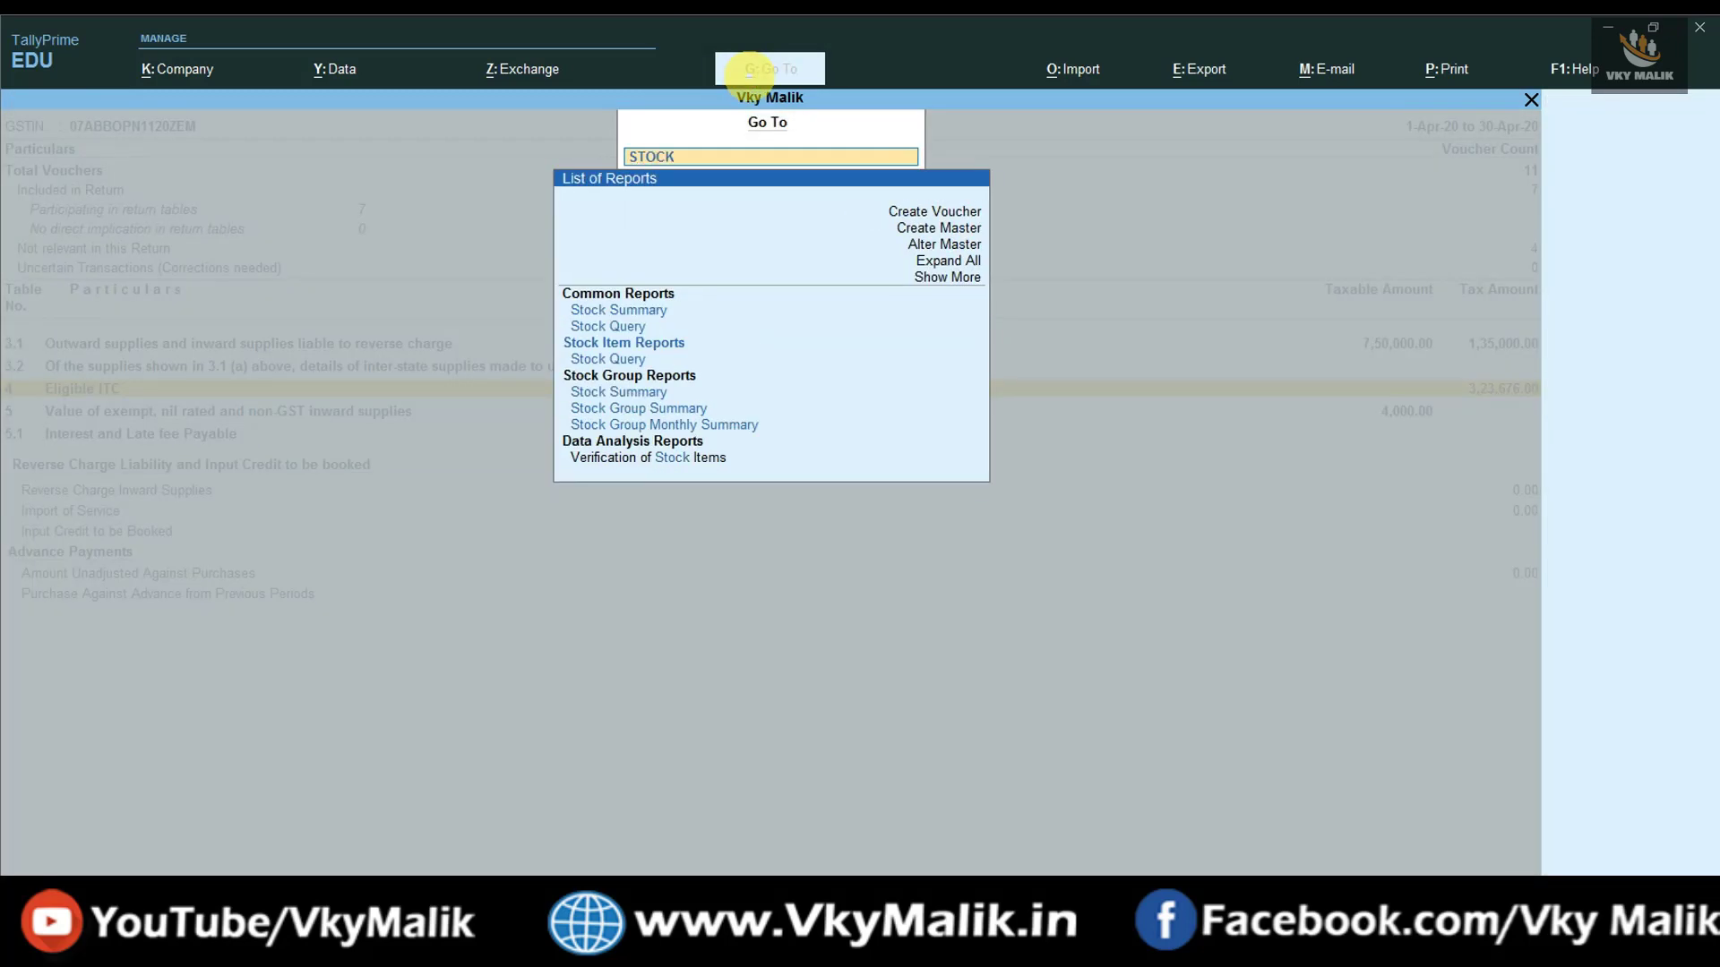
text( SU)
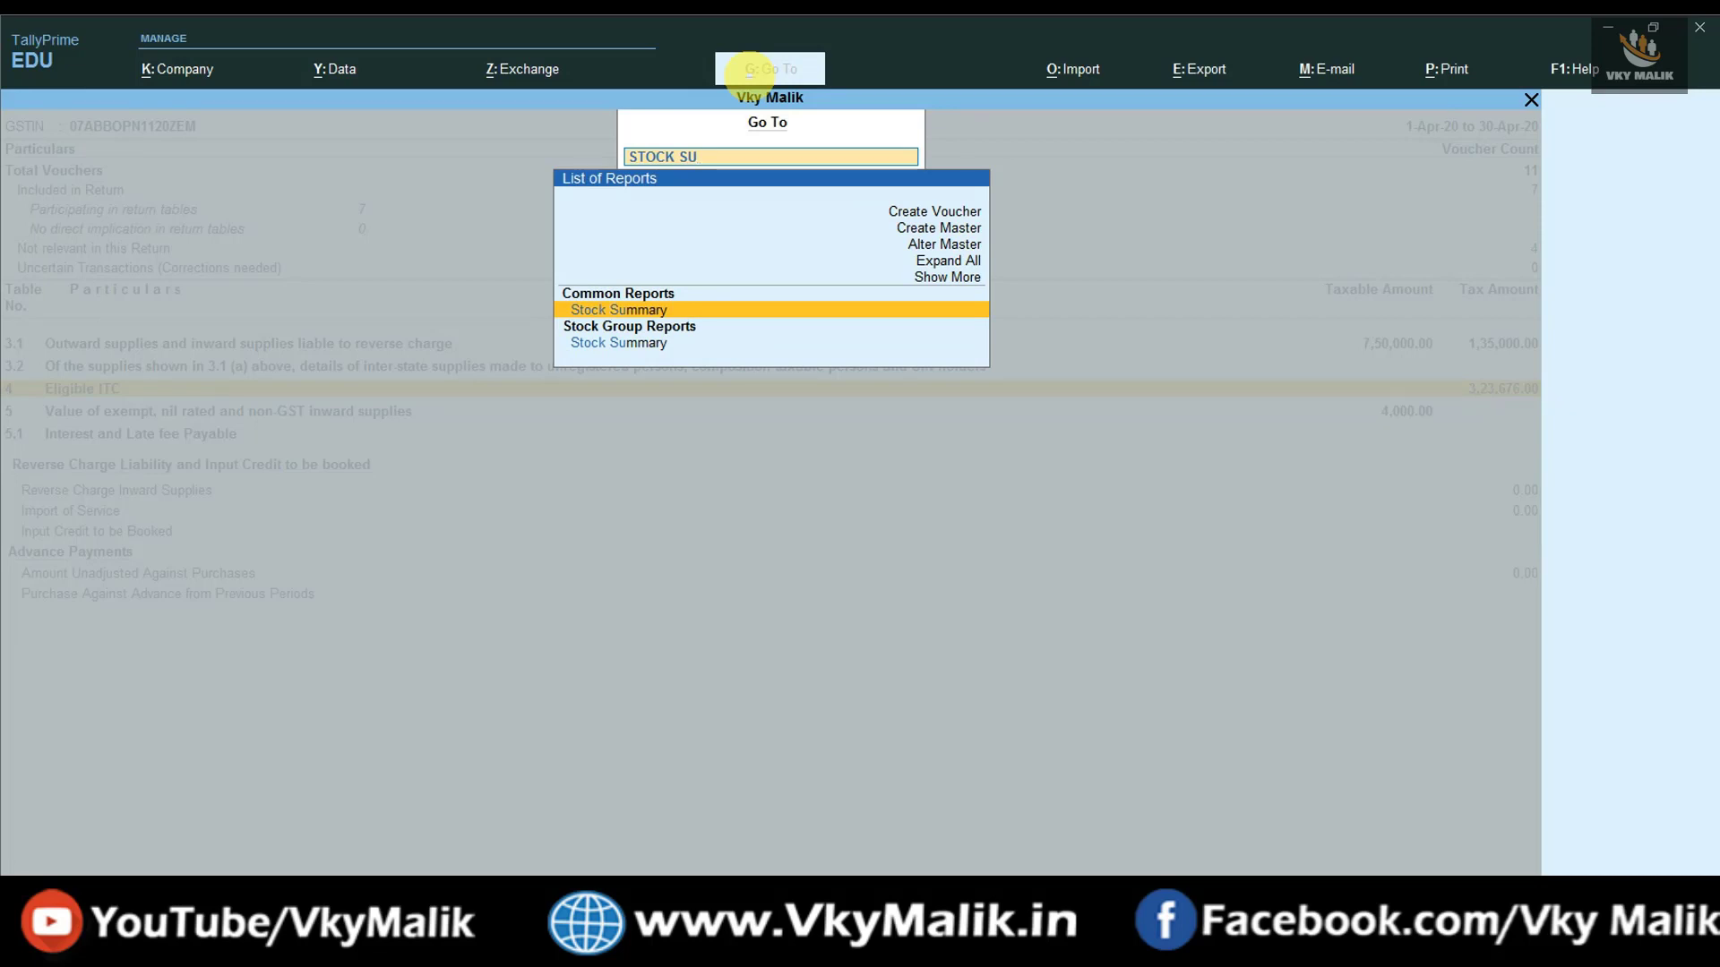
key(Return)
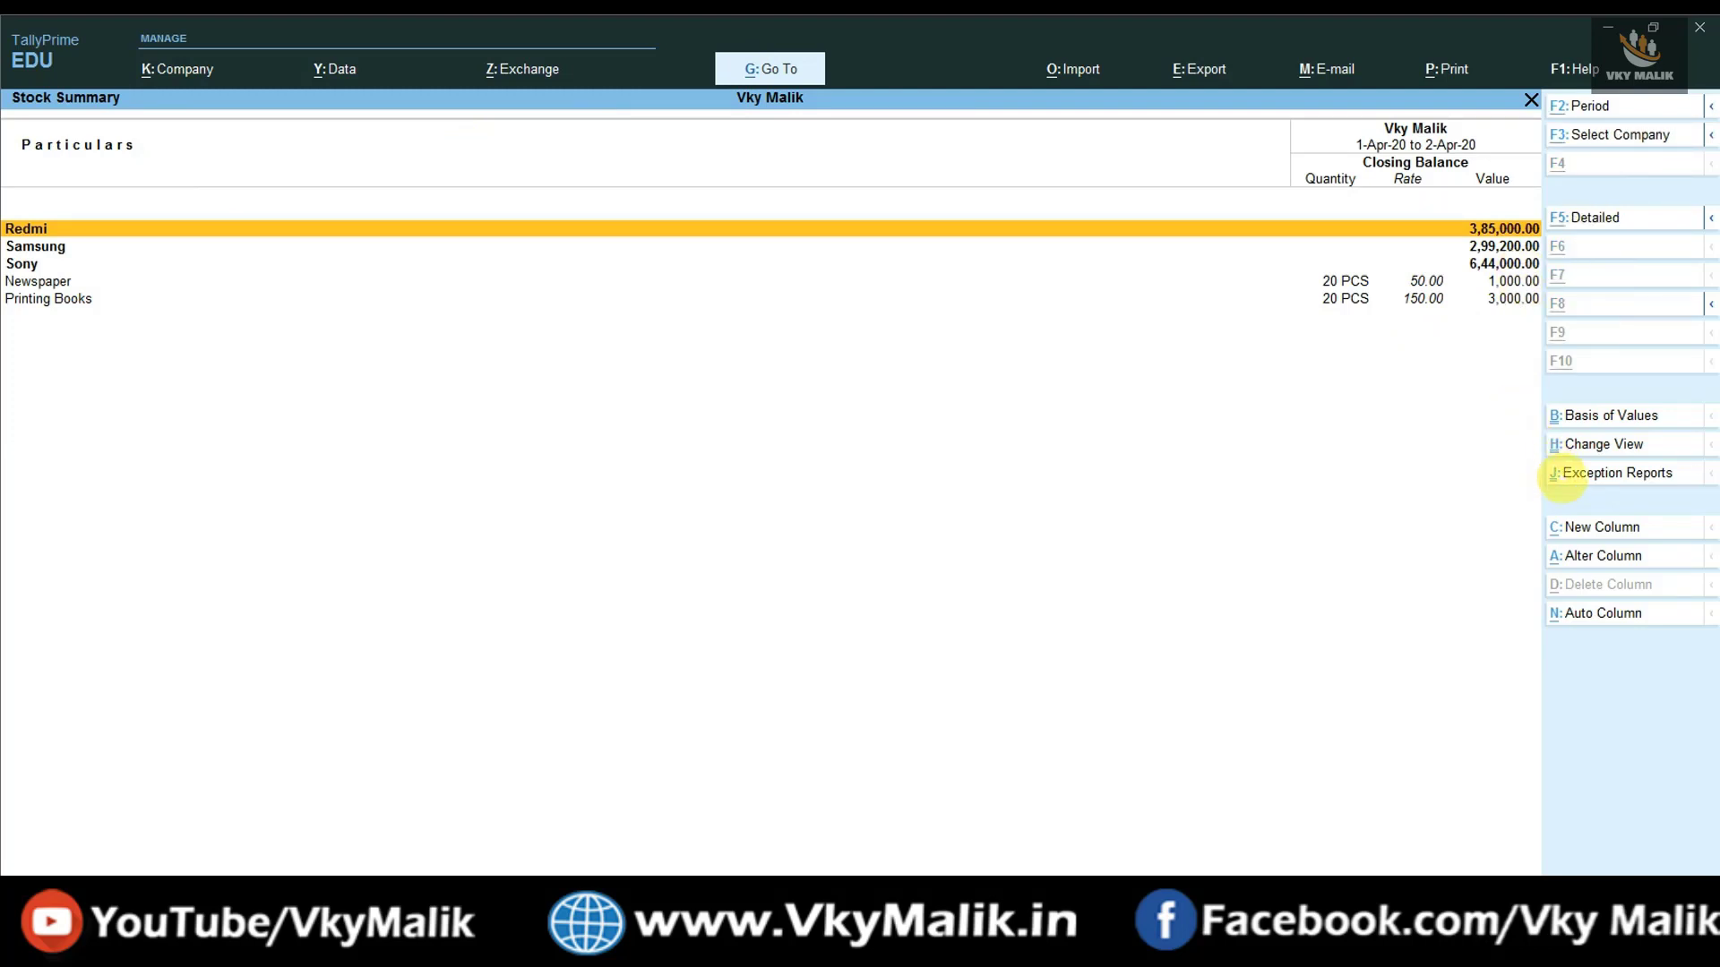
key(alt+F5)
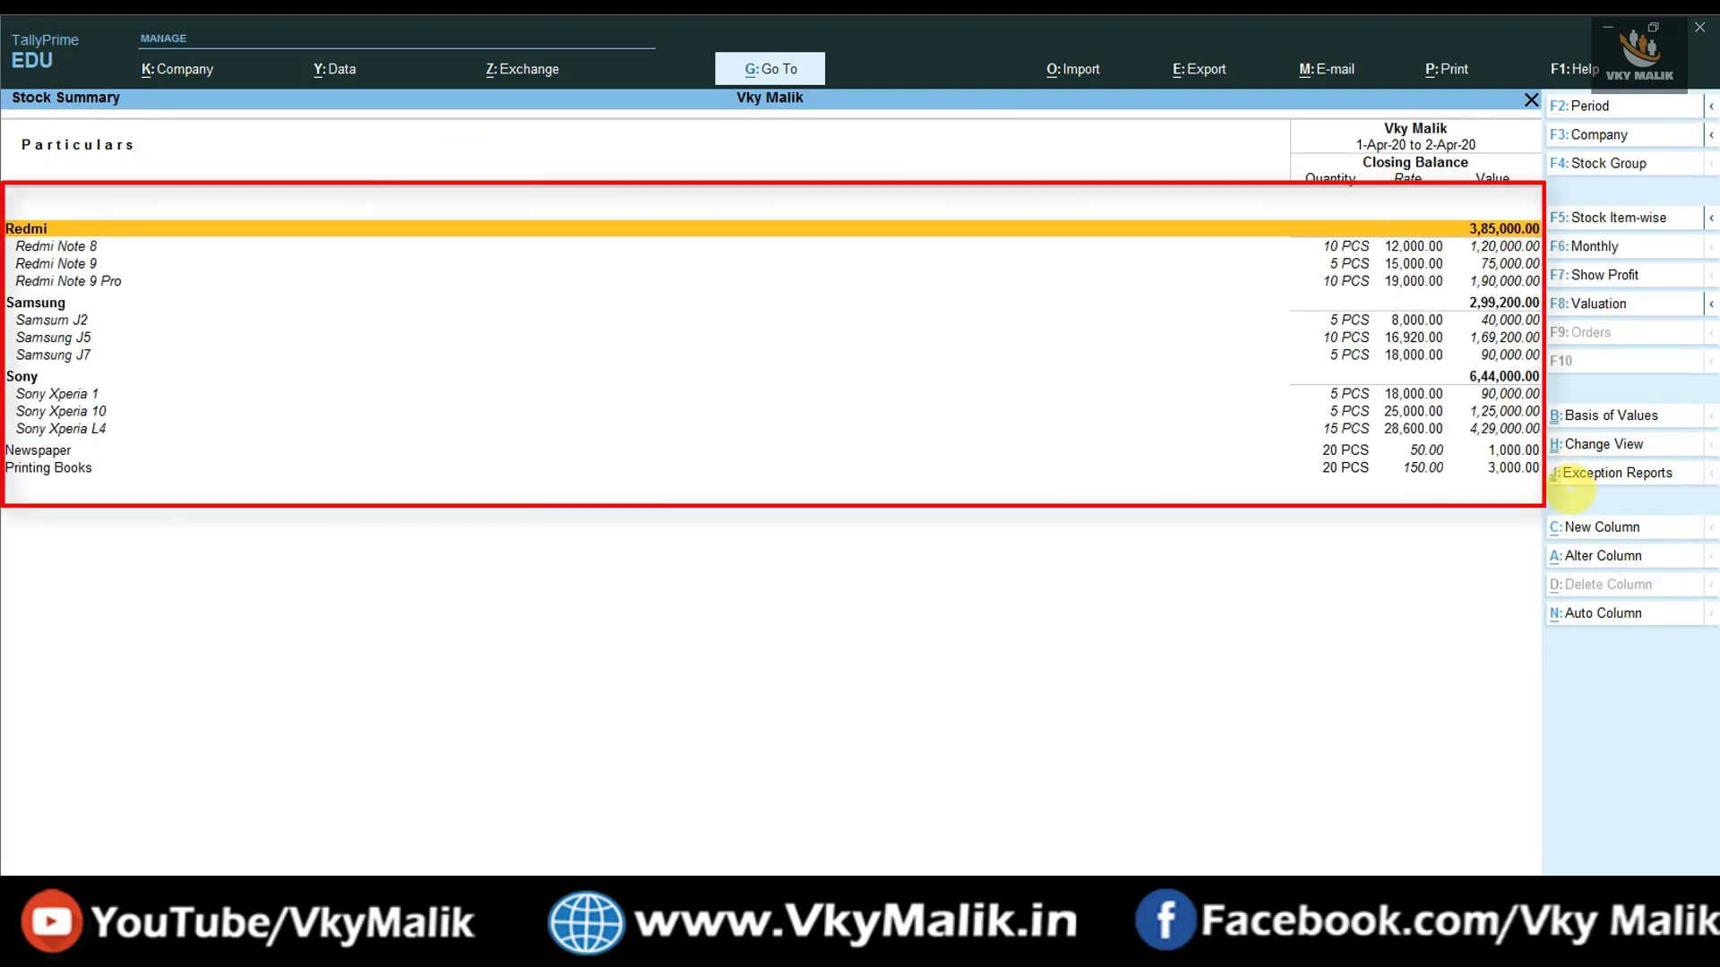
key(Down)
key(Down)
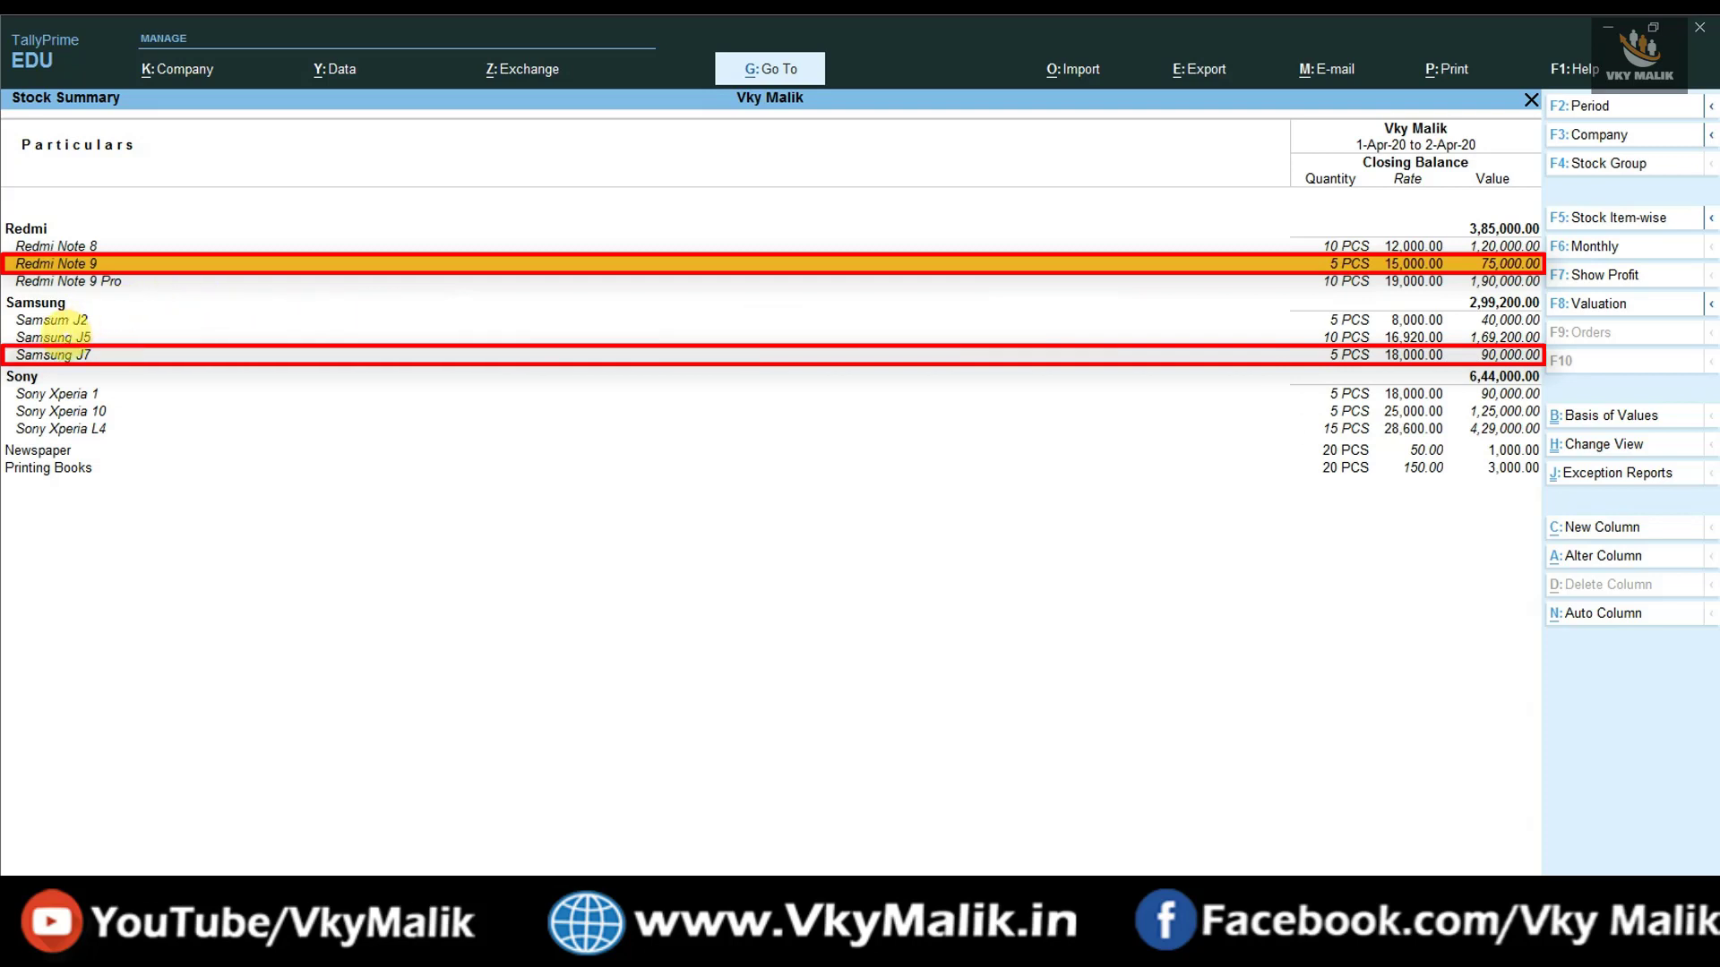
click(63, 355)
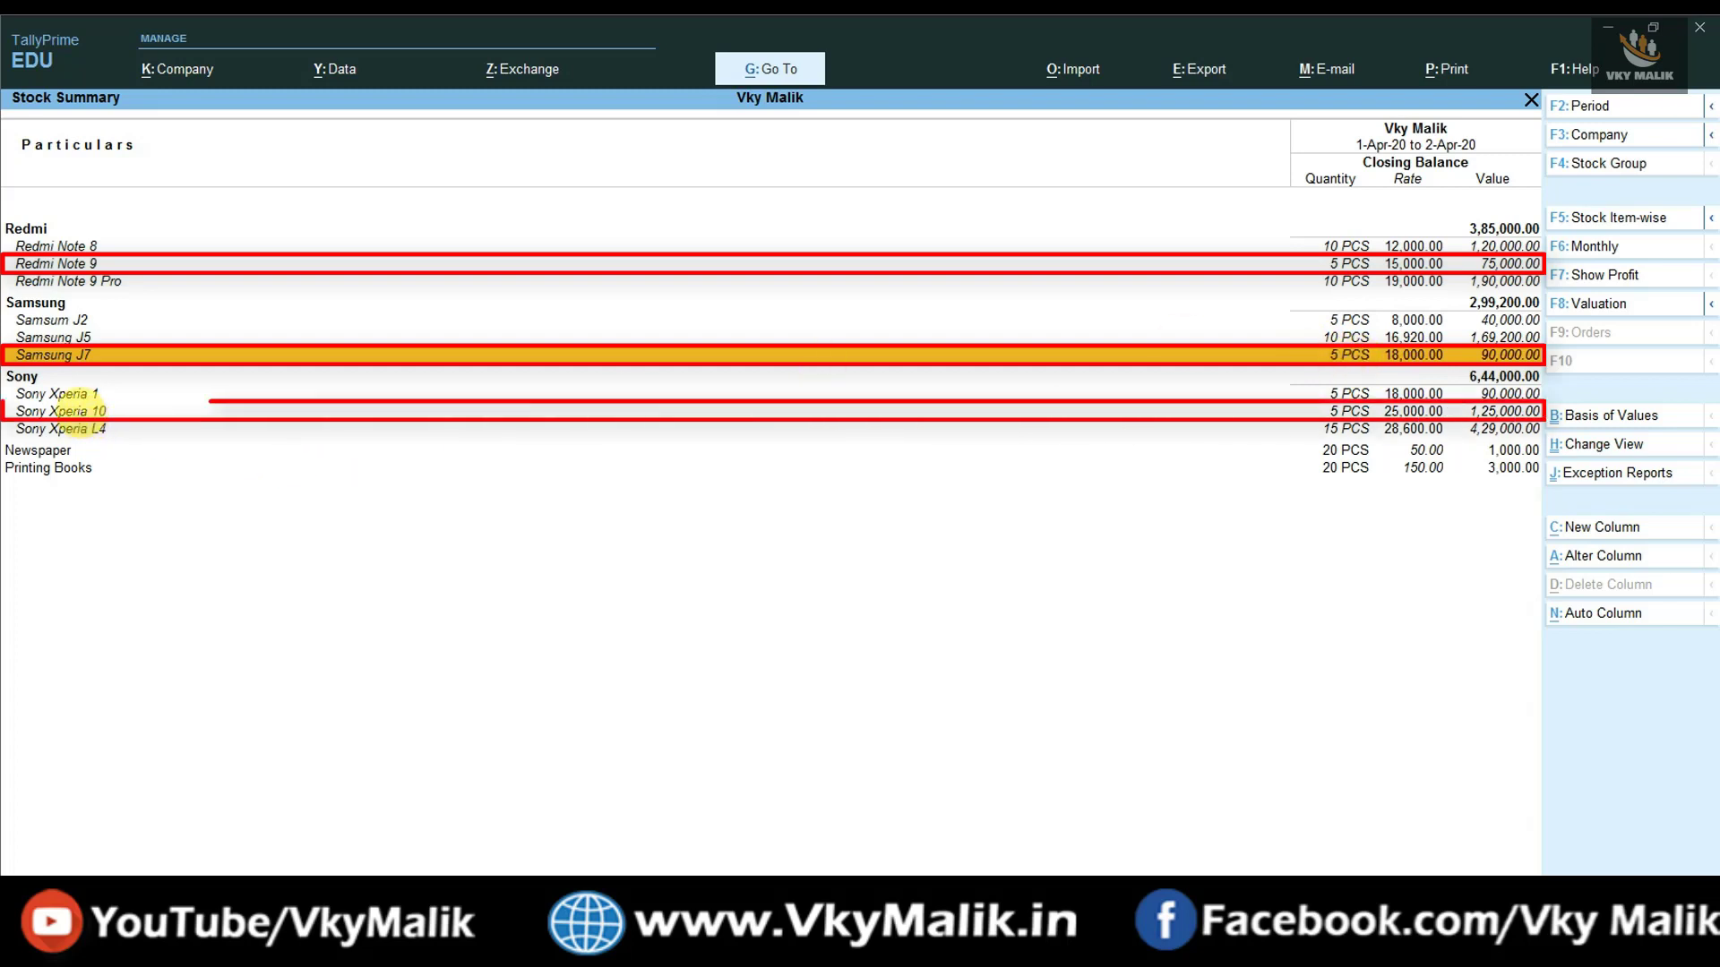
click(80, 412)
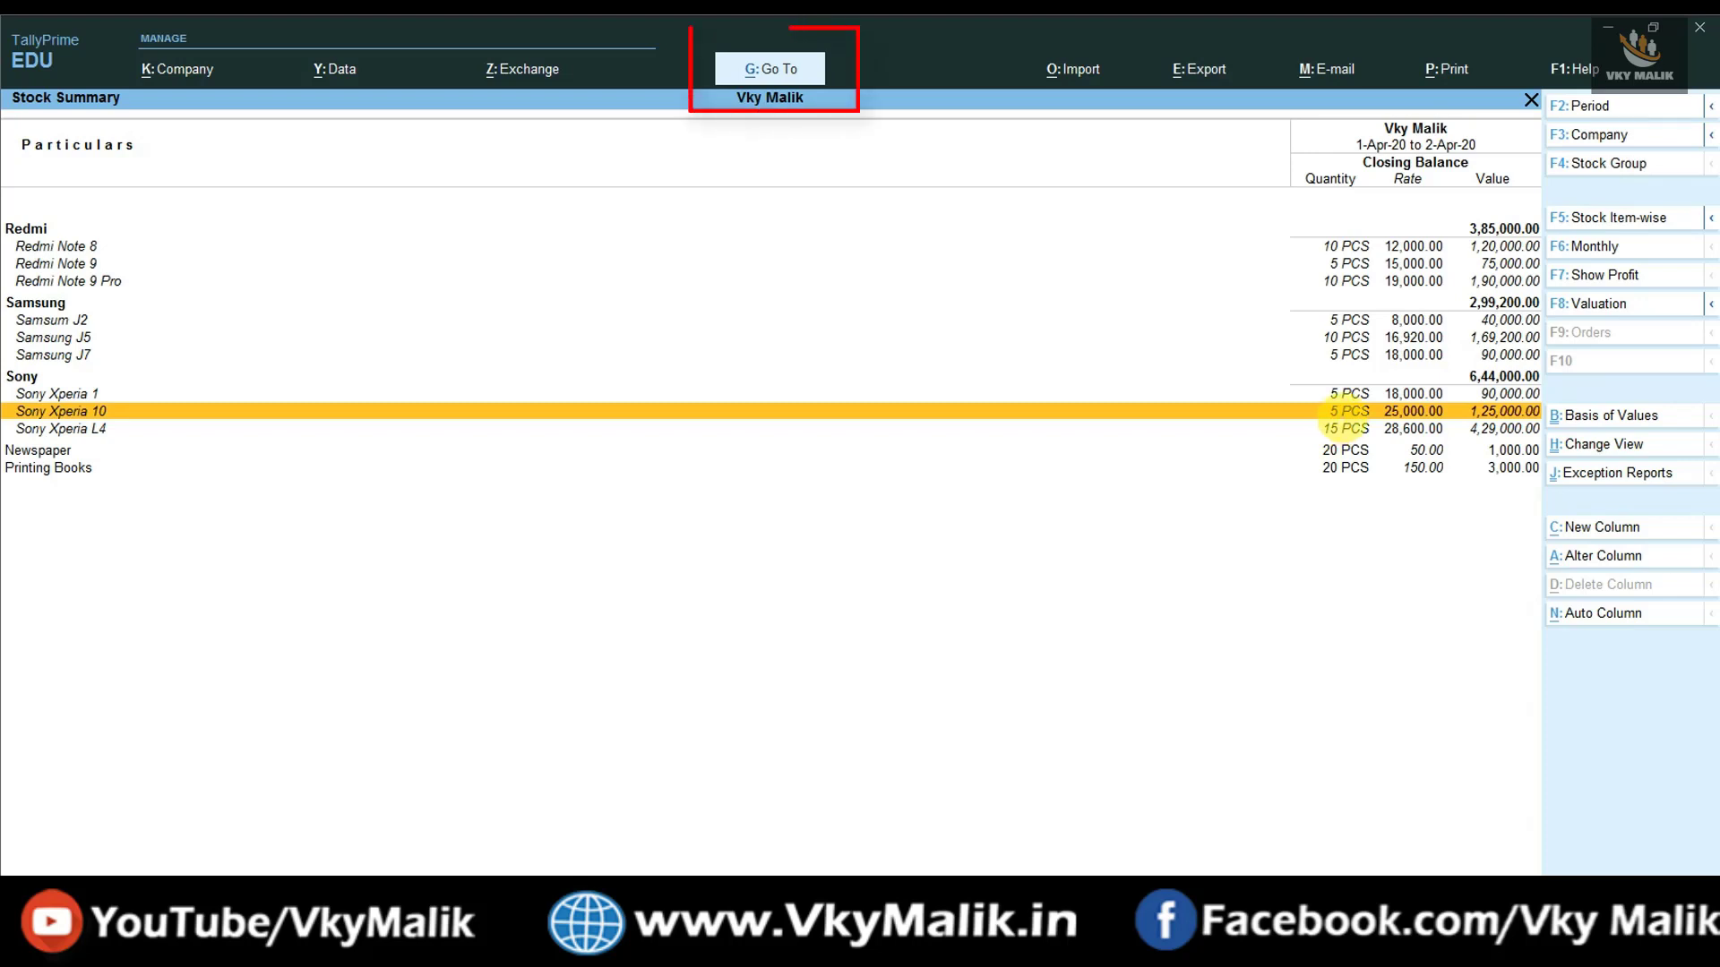
- Open Stock Query for Redmi Note 9 and locate its sale to Total Telecom
click(772, 69)
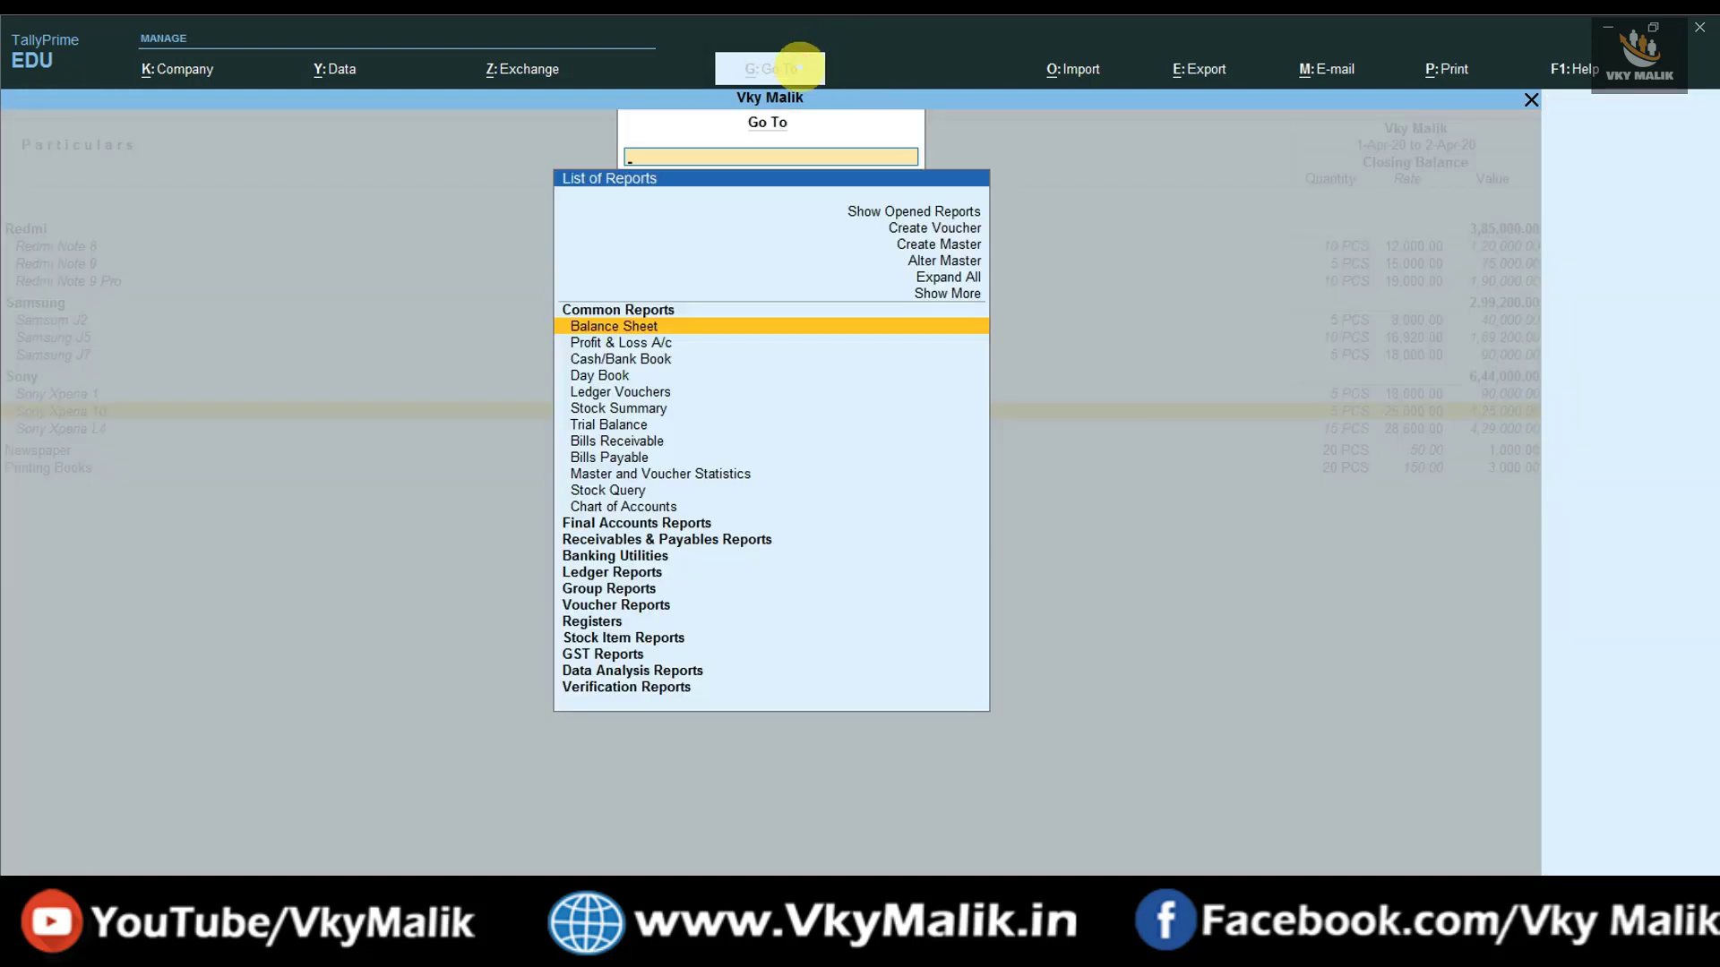
text(STOCK ITEM)
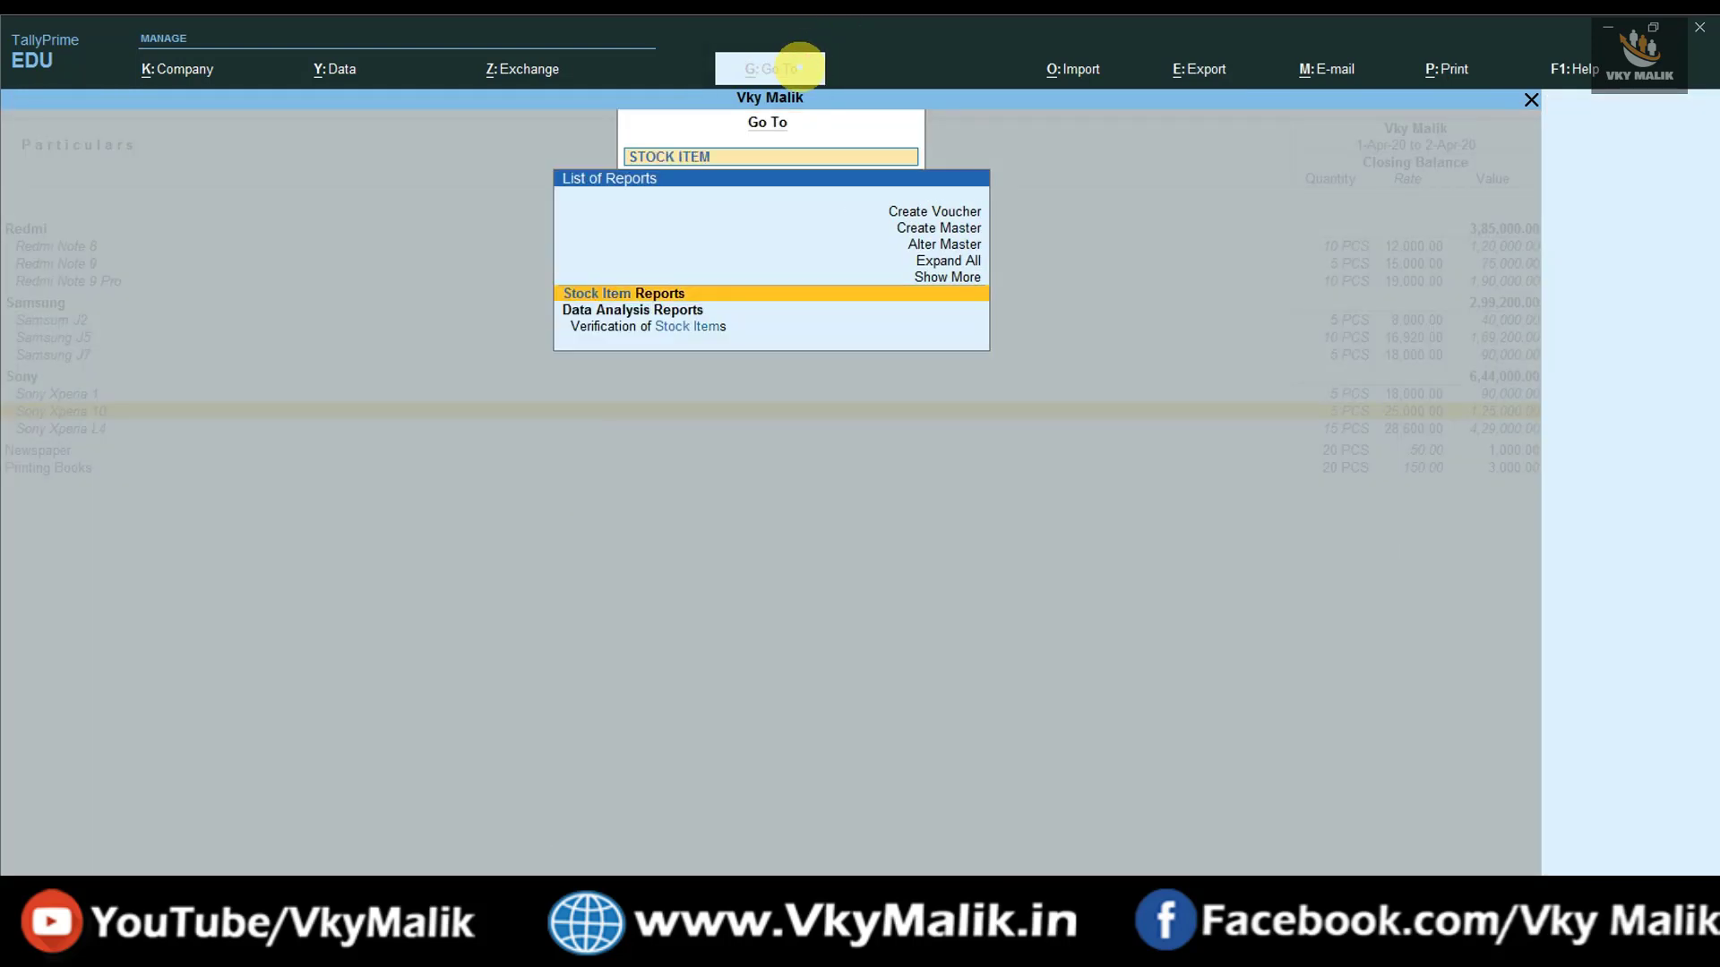
text( R)
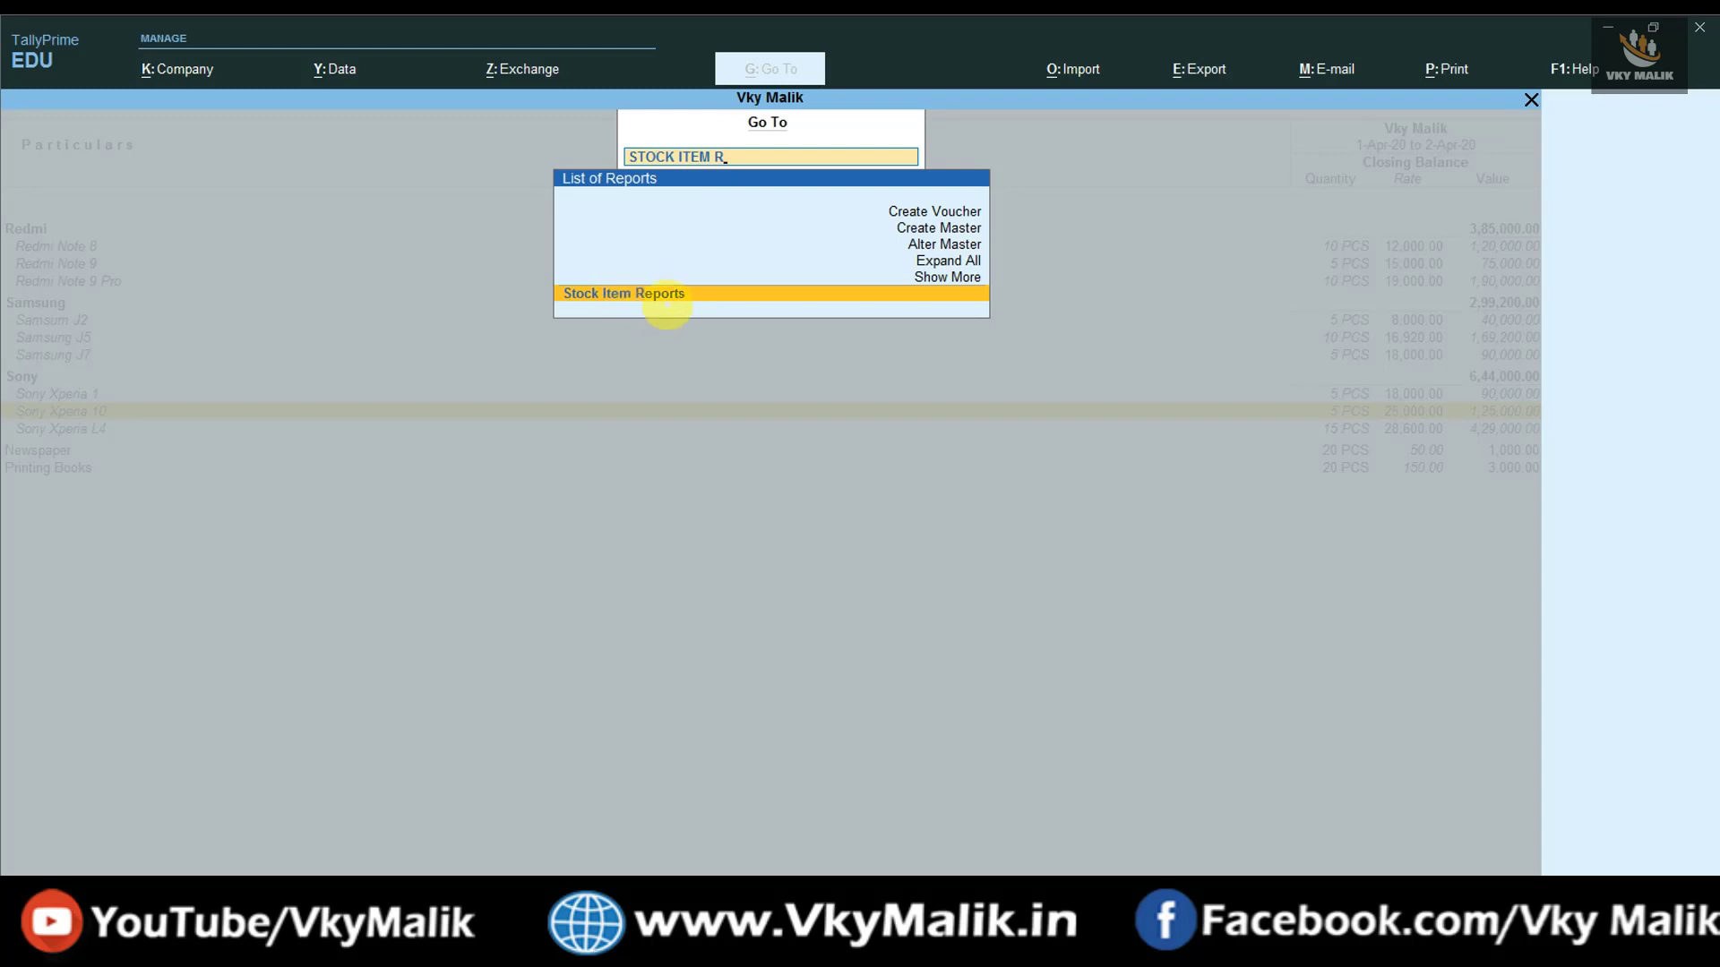
click(681, 295)
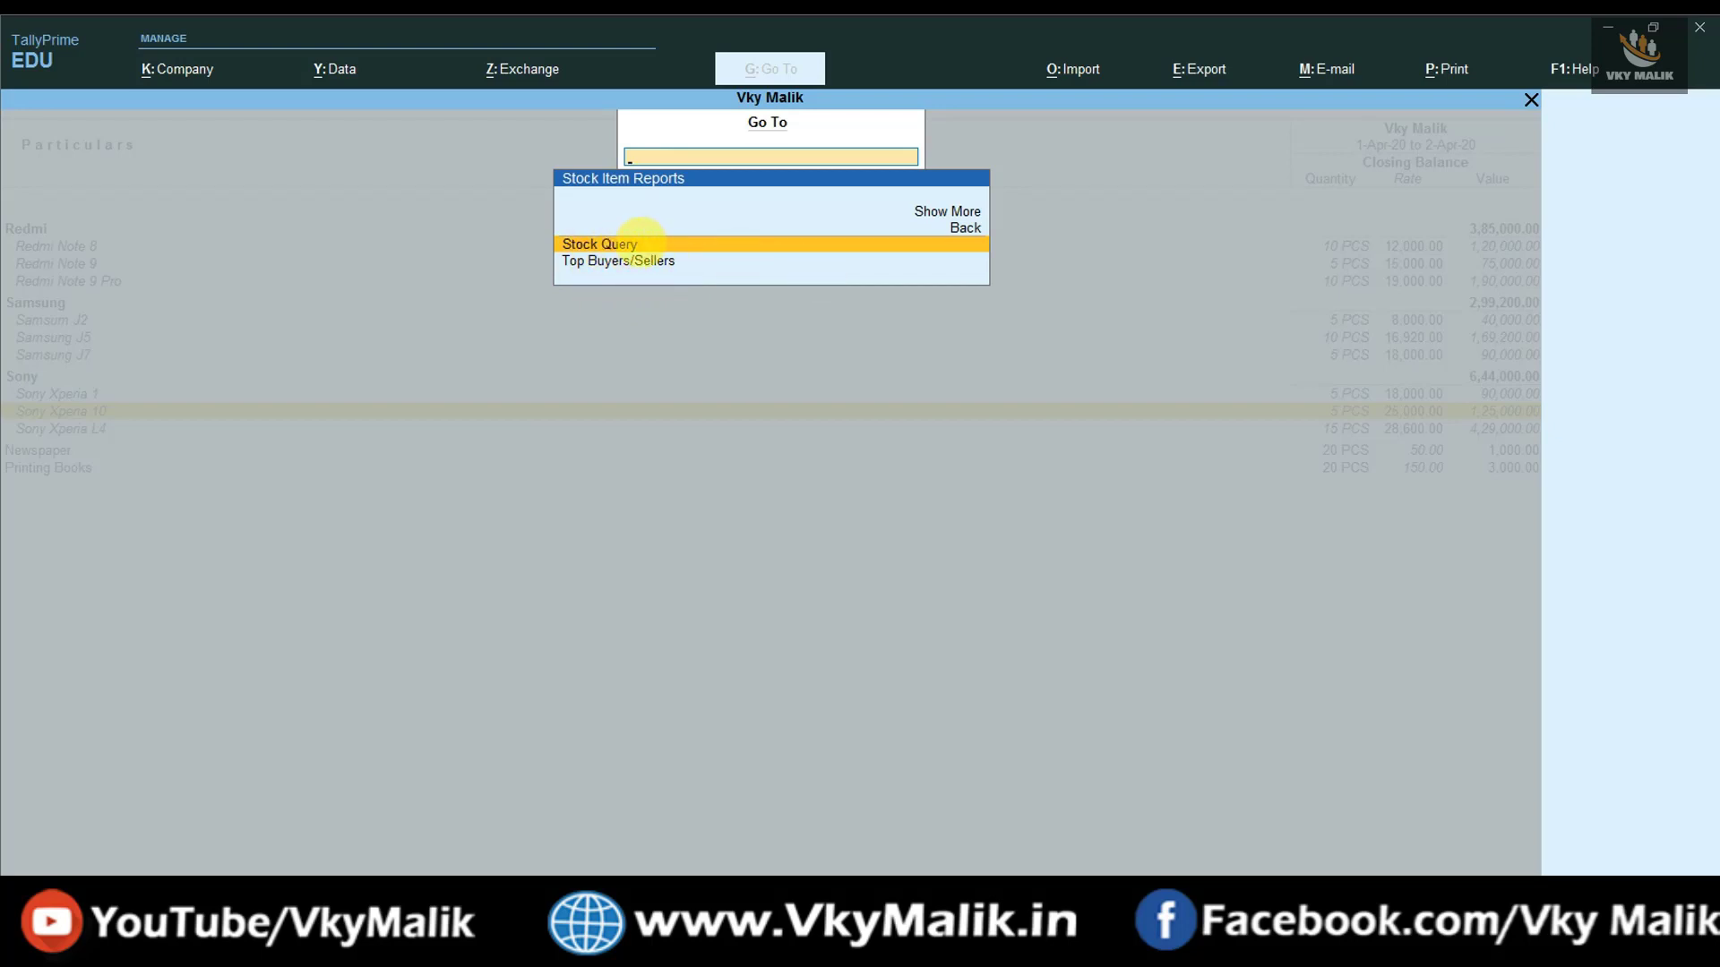
click(640, 244)
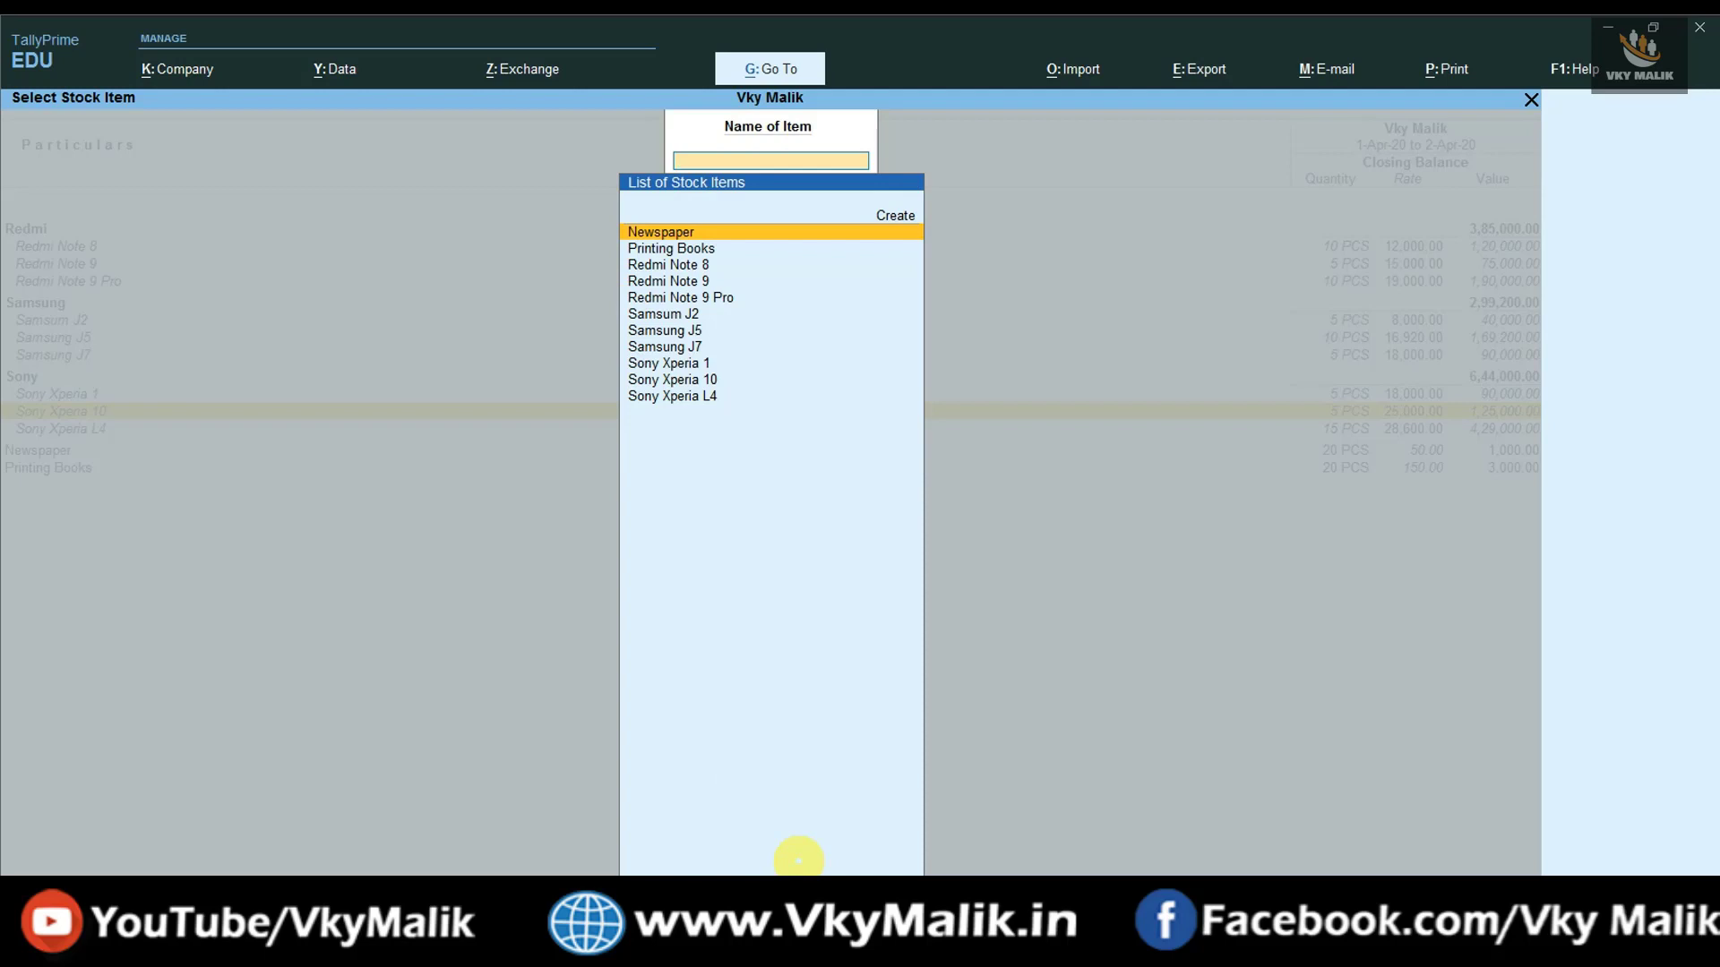
key(Down)
key(Down)
key(Down)
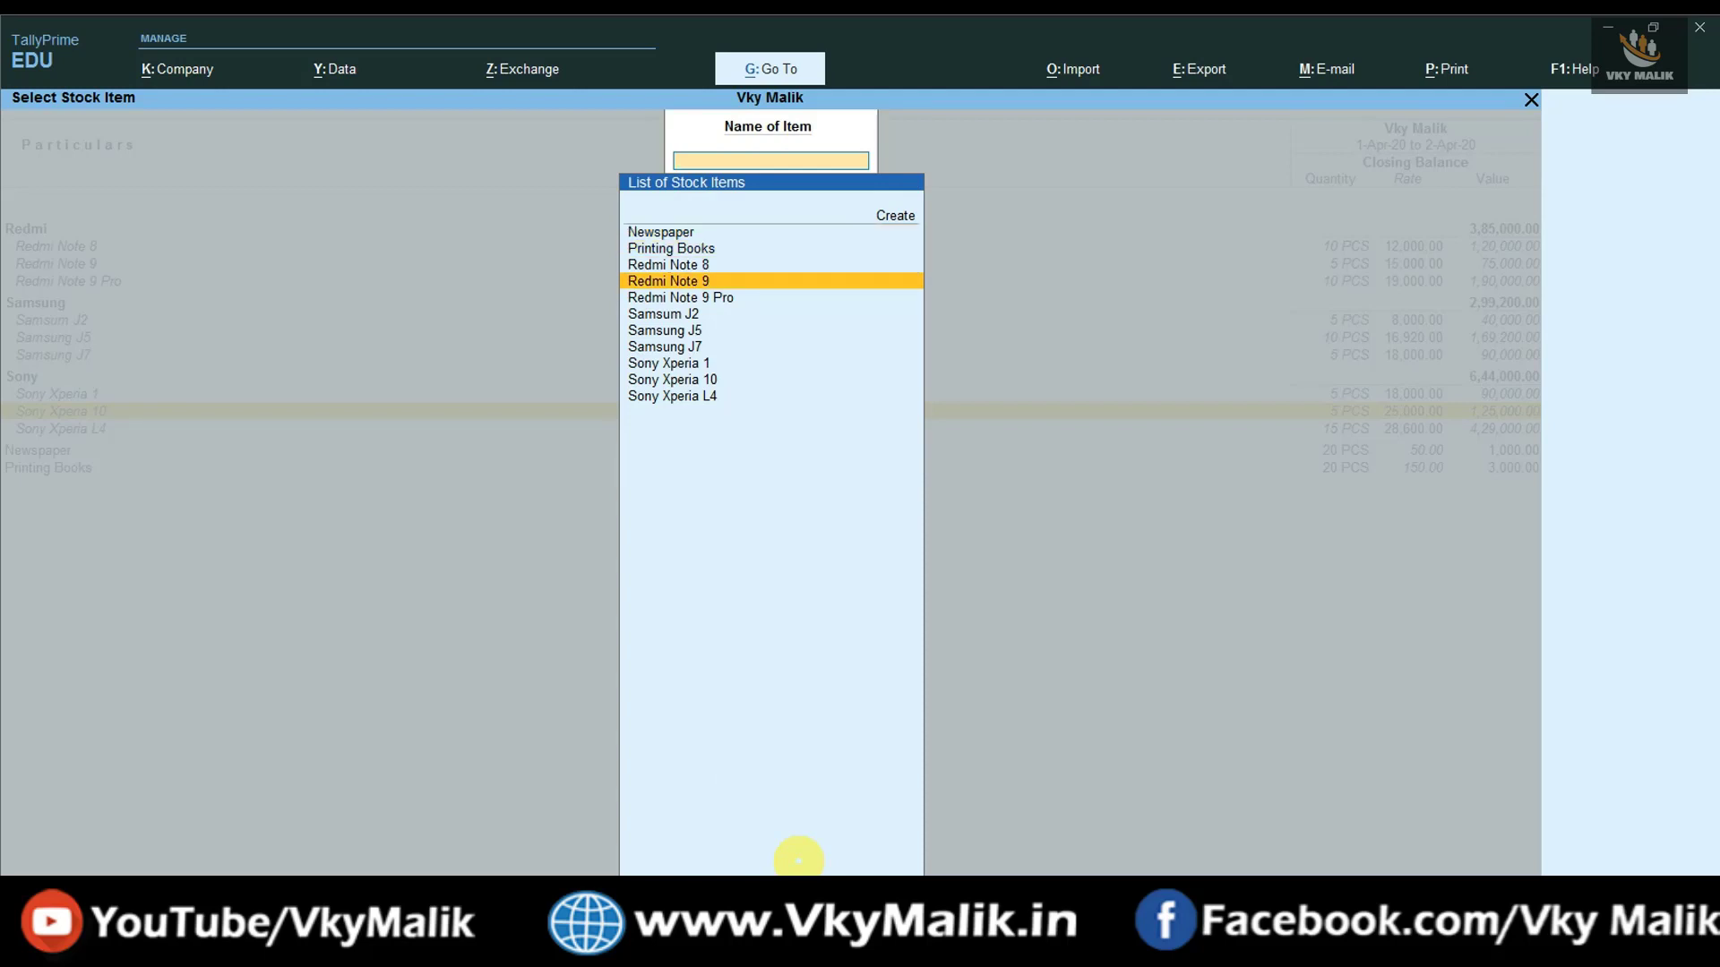
key(Return)
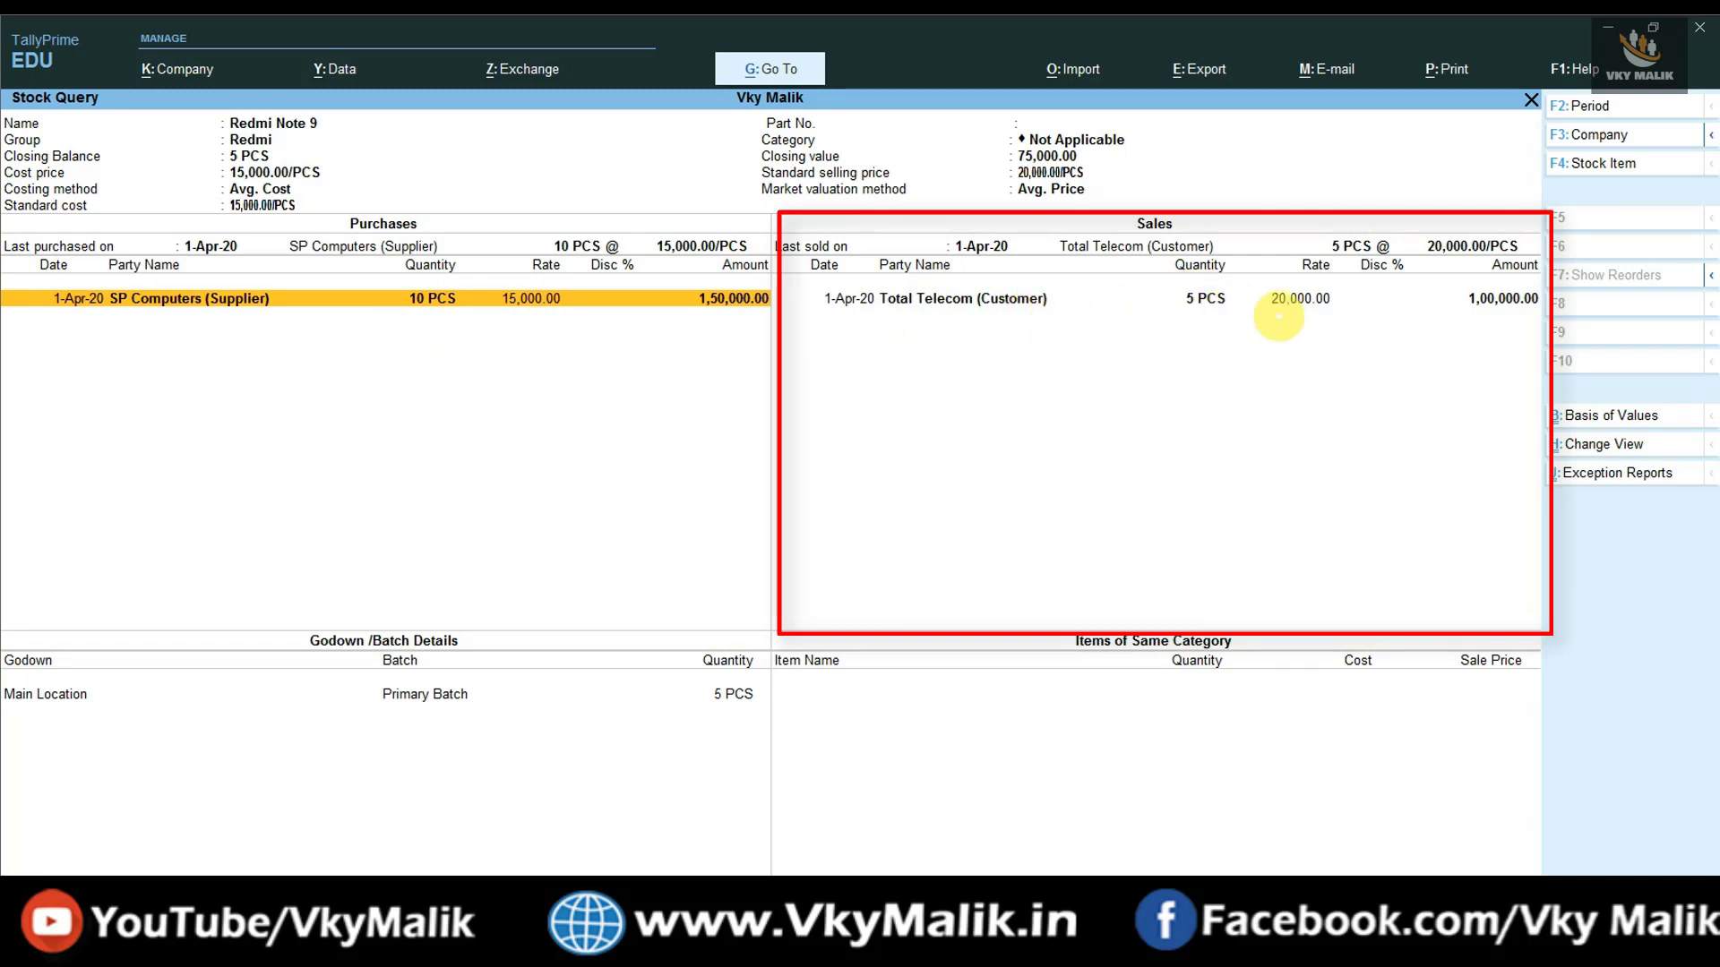
click(1312, 299)
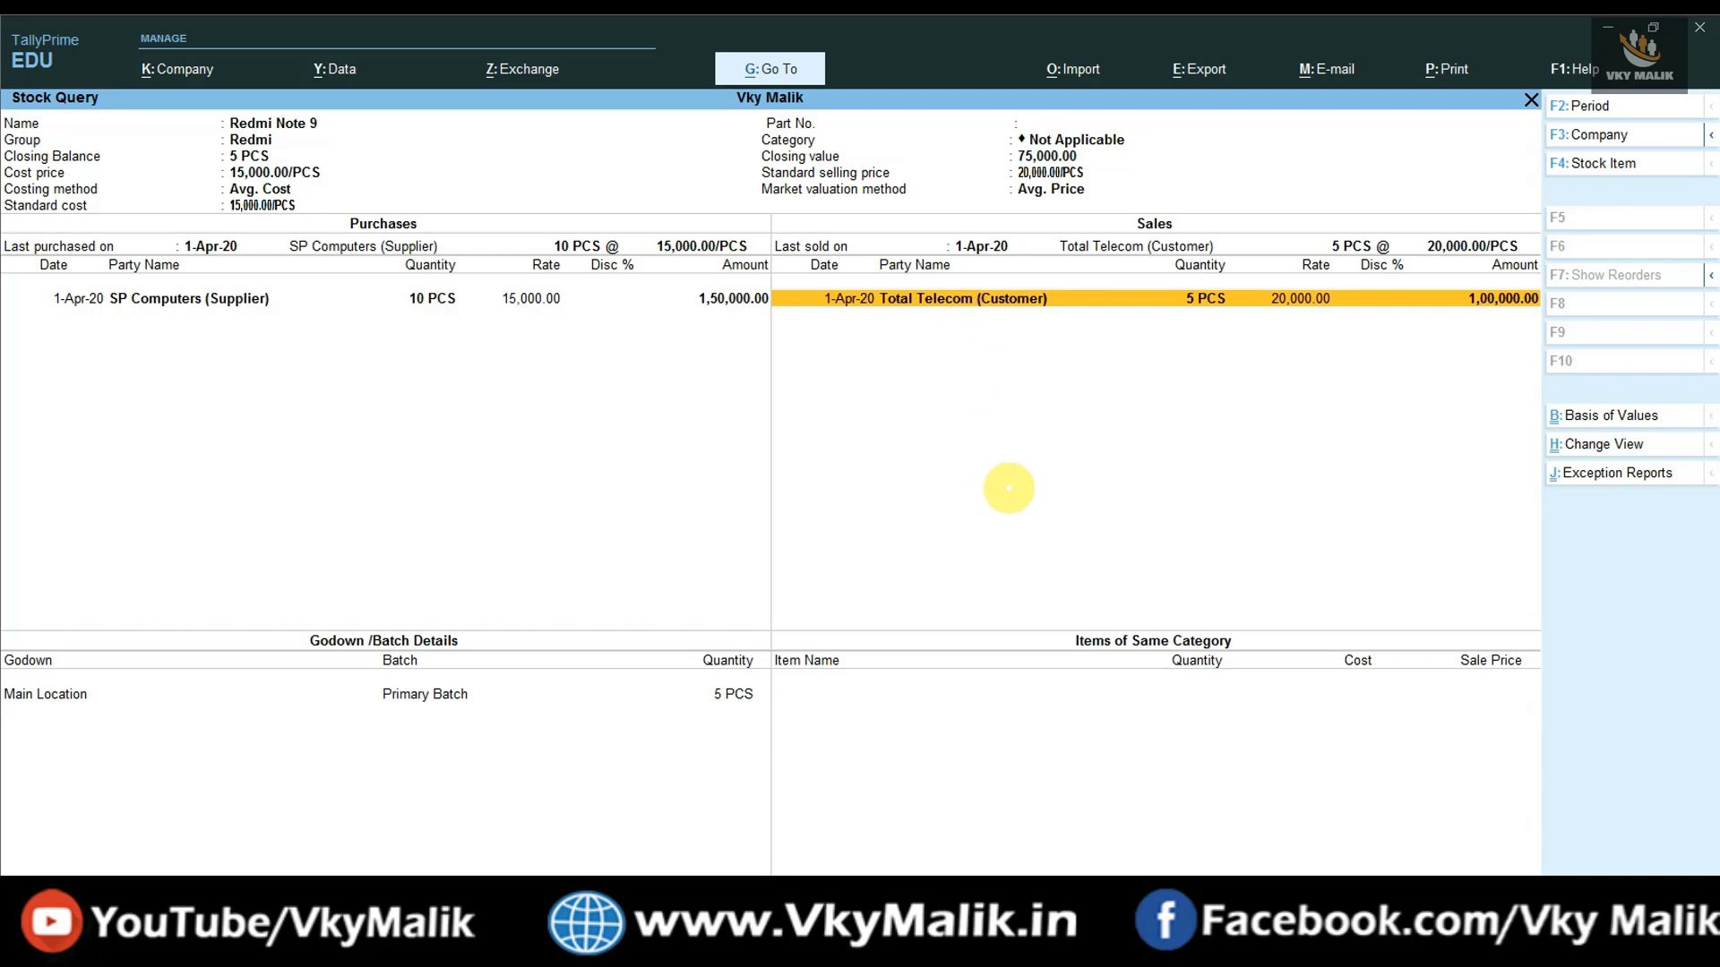
- Show Stock Query for Samsung J7, then Sony Xperia 10 (5 PCS sold at 35,000)
key(Escape)
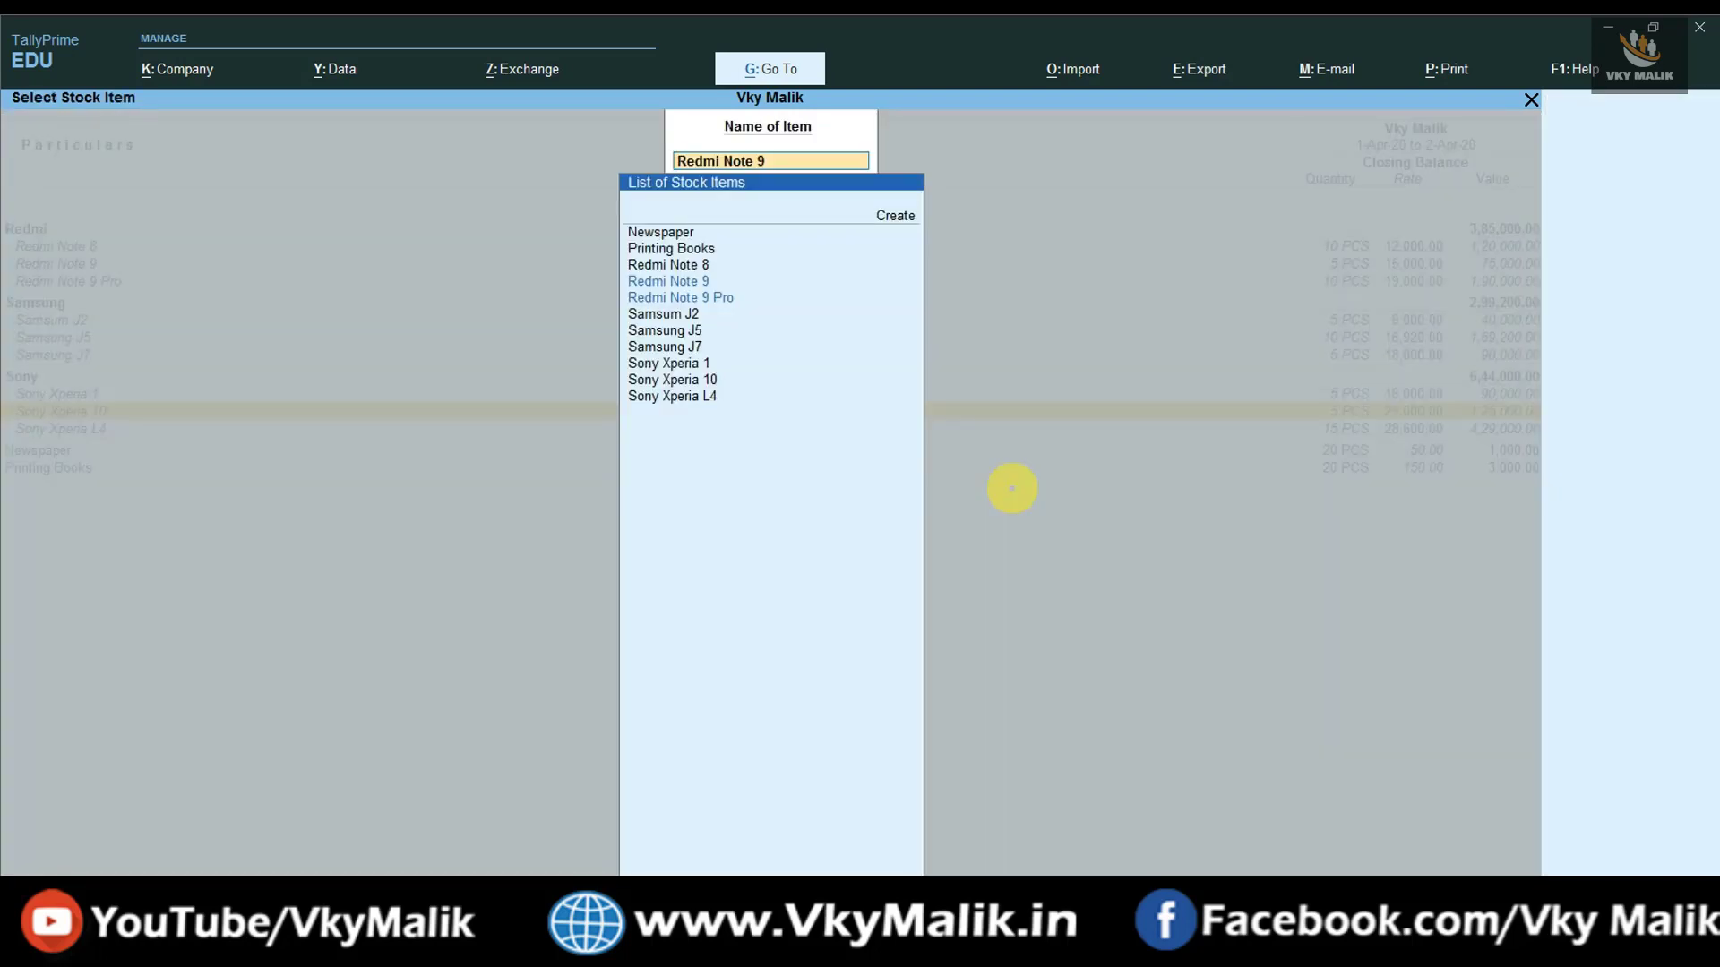
key(Down)
key(Down)
key(Down)
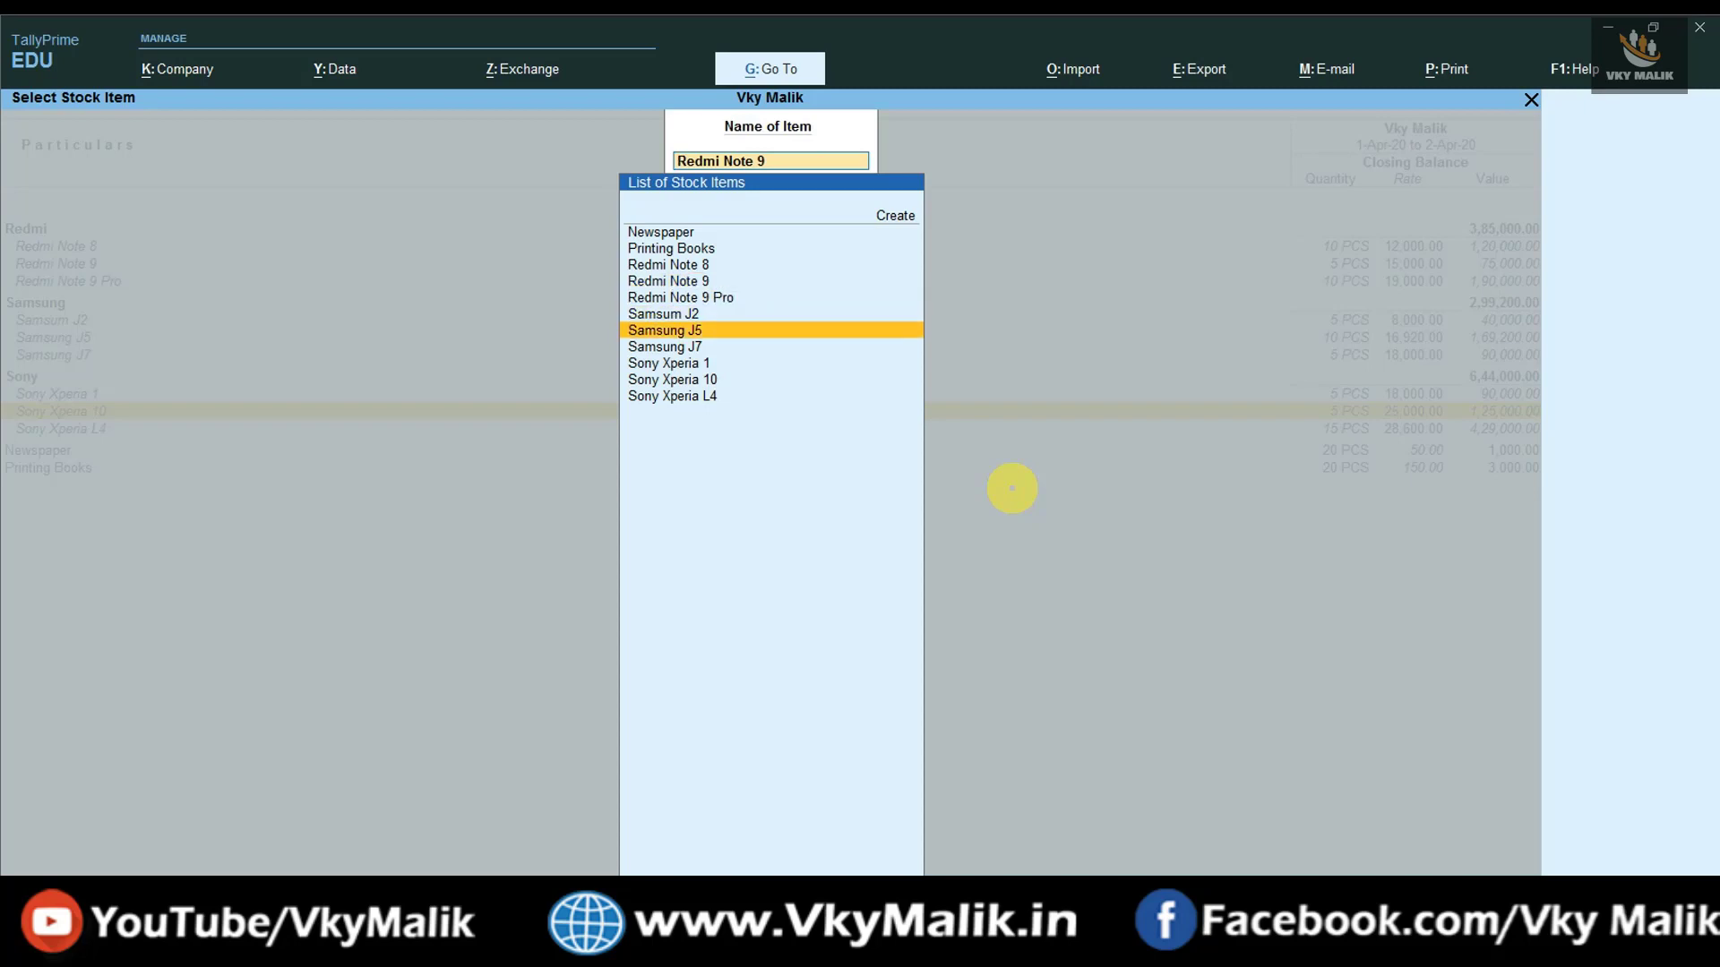
key(Down)
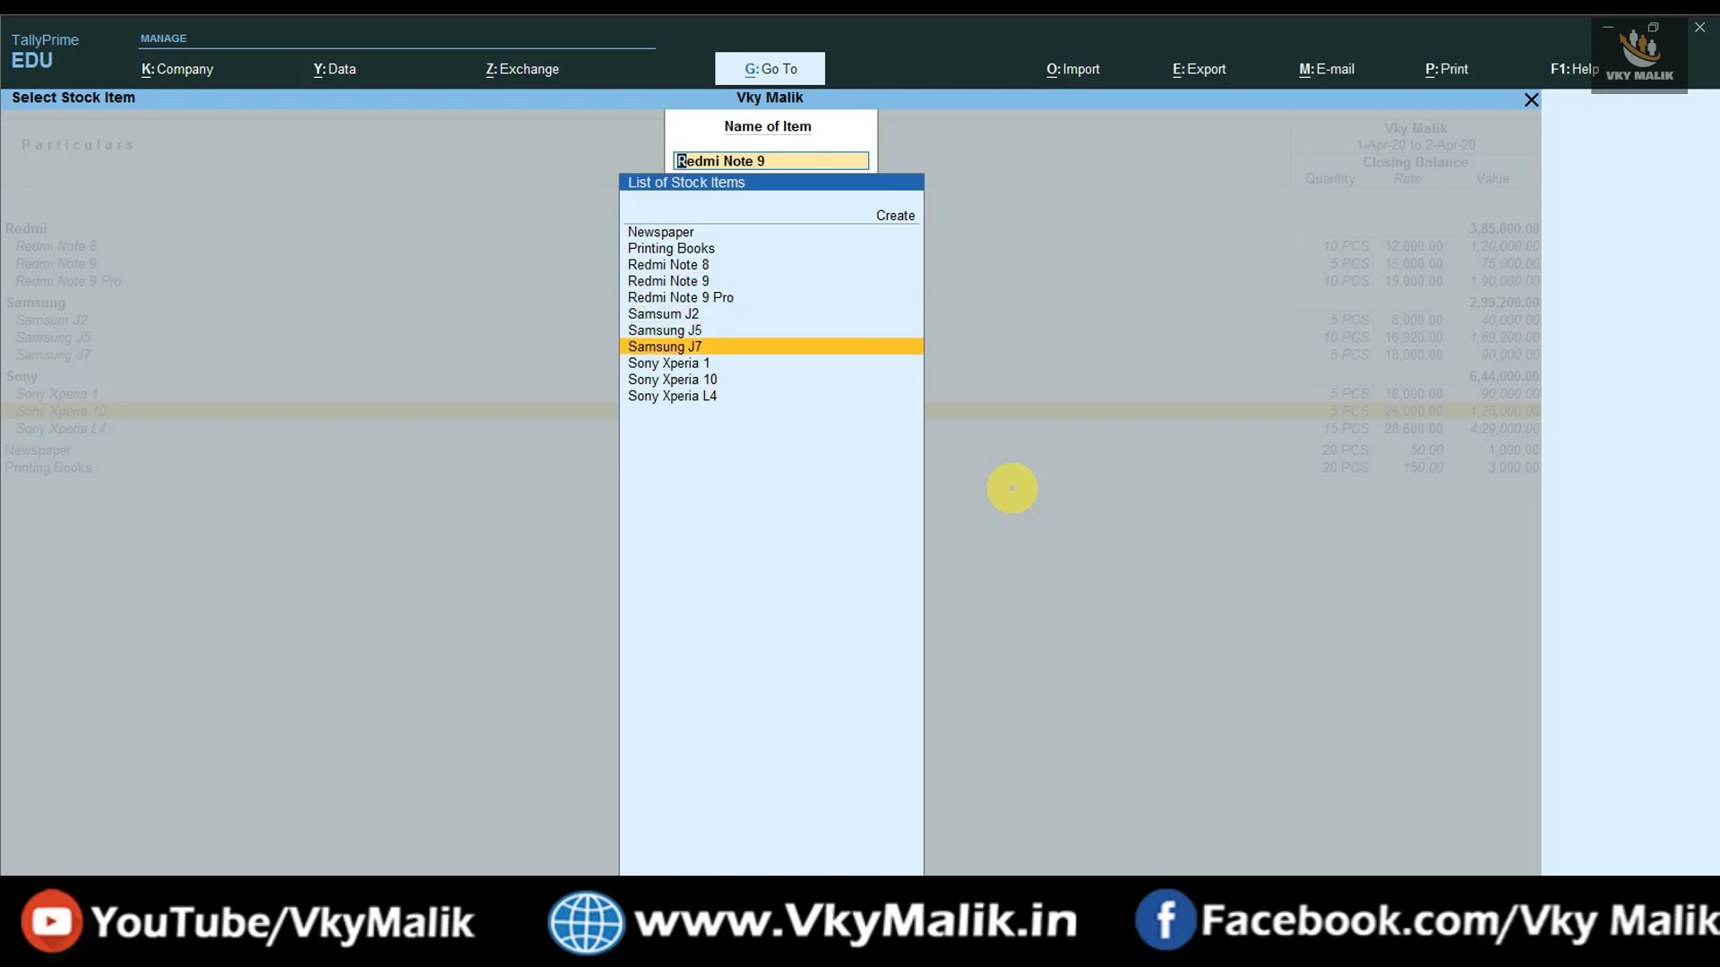
key(Return)
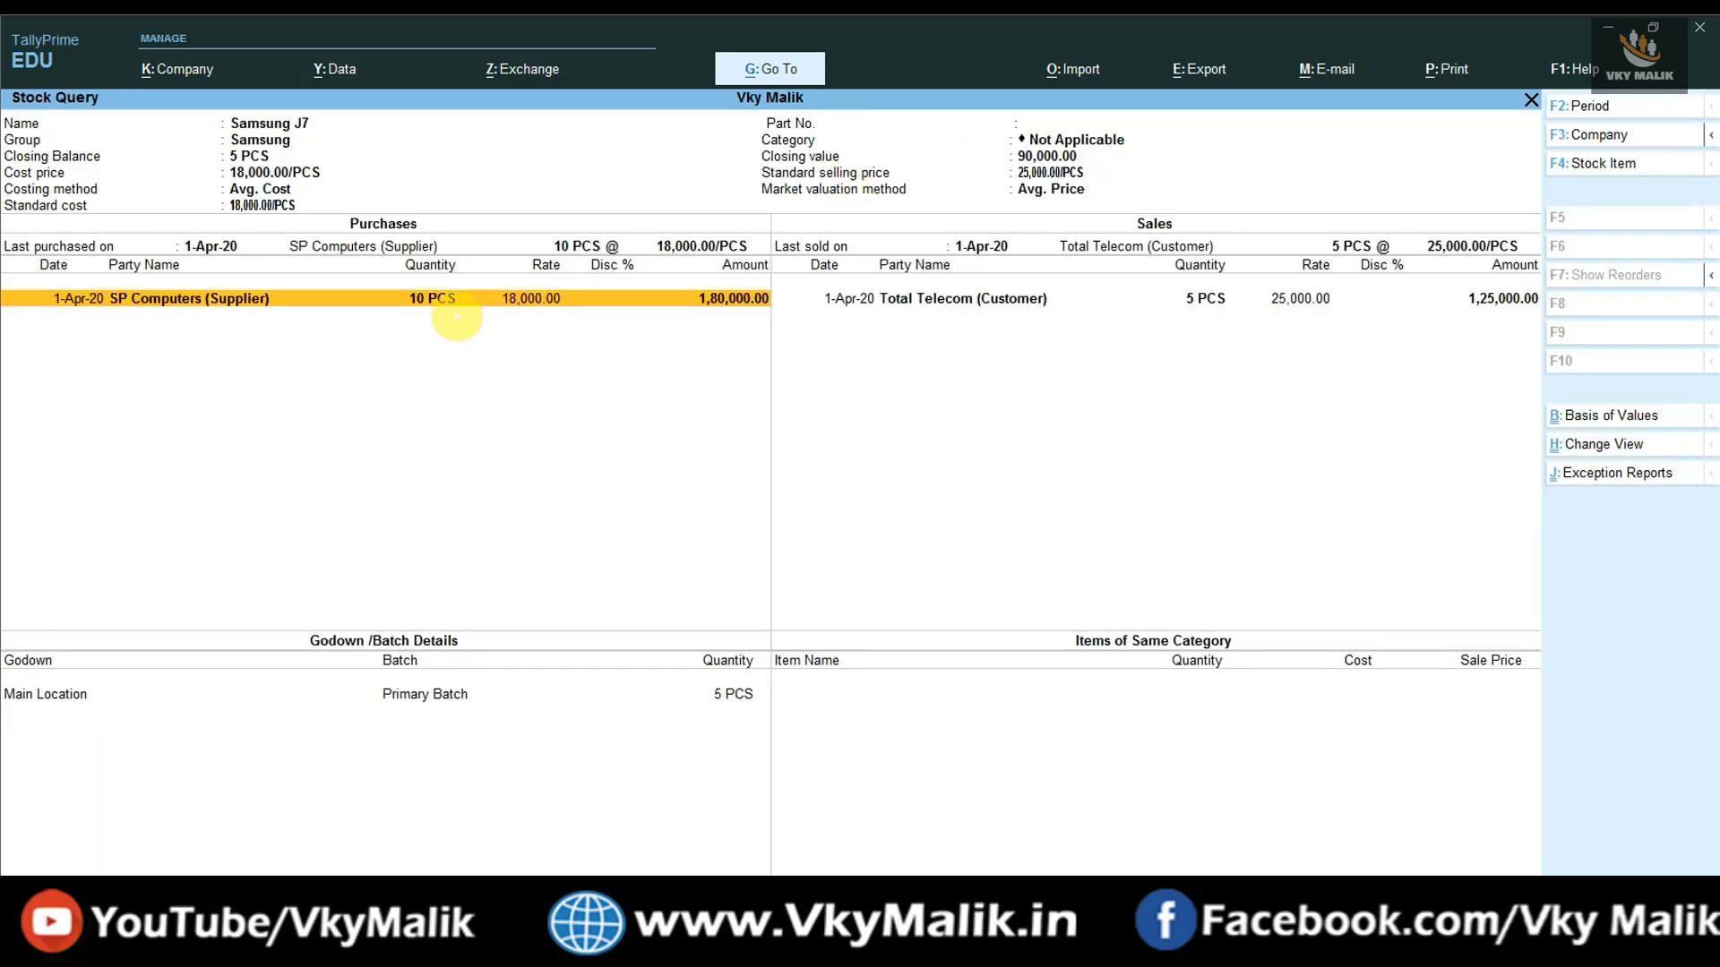
key(Escape)
key(Down)
key(Down)
key(Return)
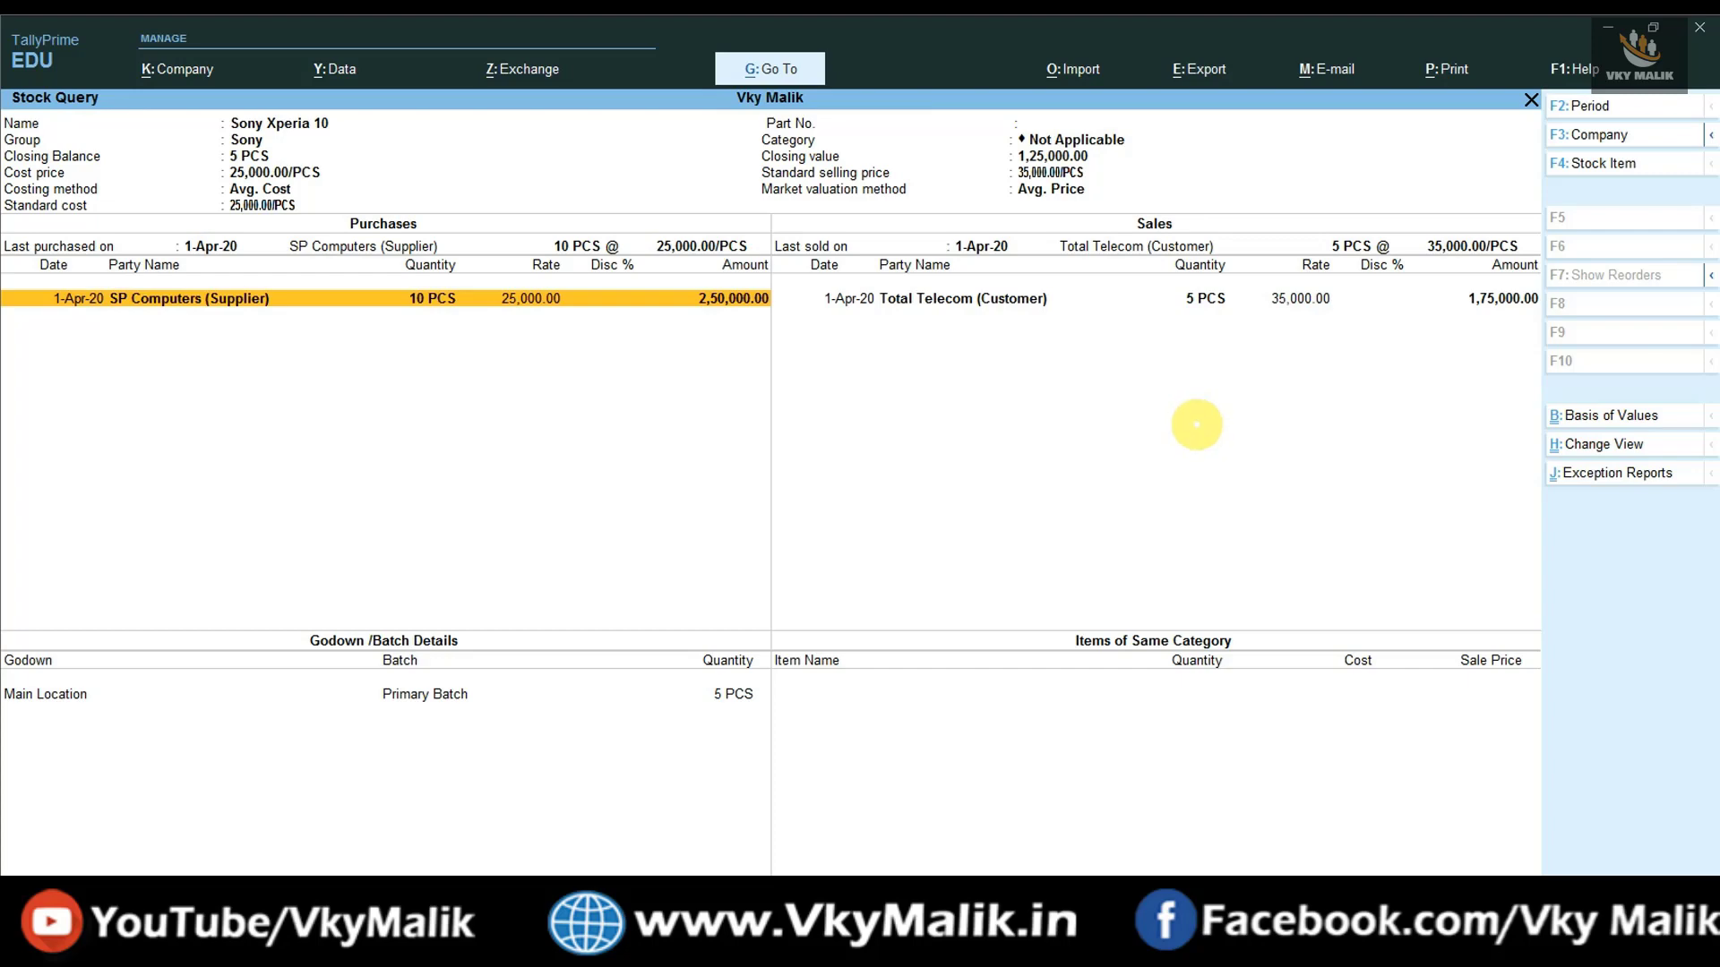
- Open the Stock Item Summary for Redmi Note 9 and drill into its April vouchers
key(alt+g)
text(STO)
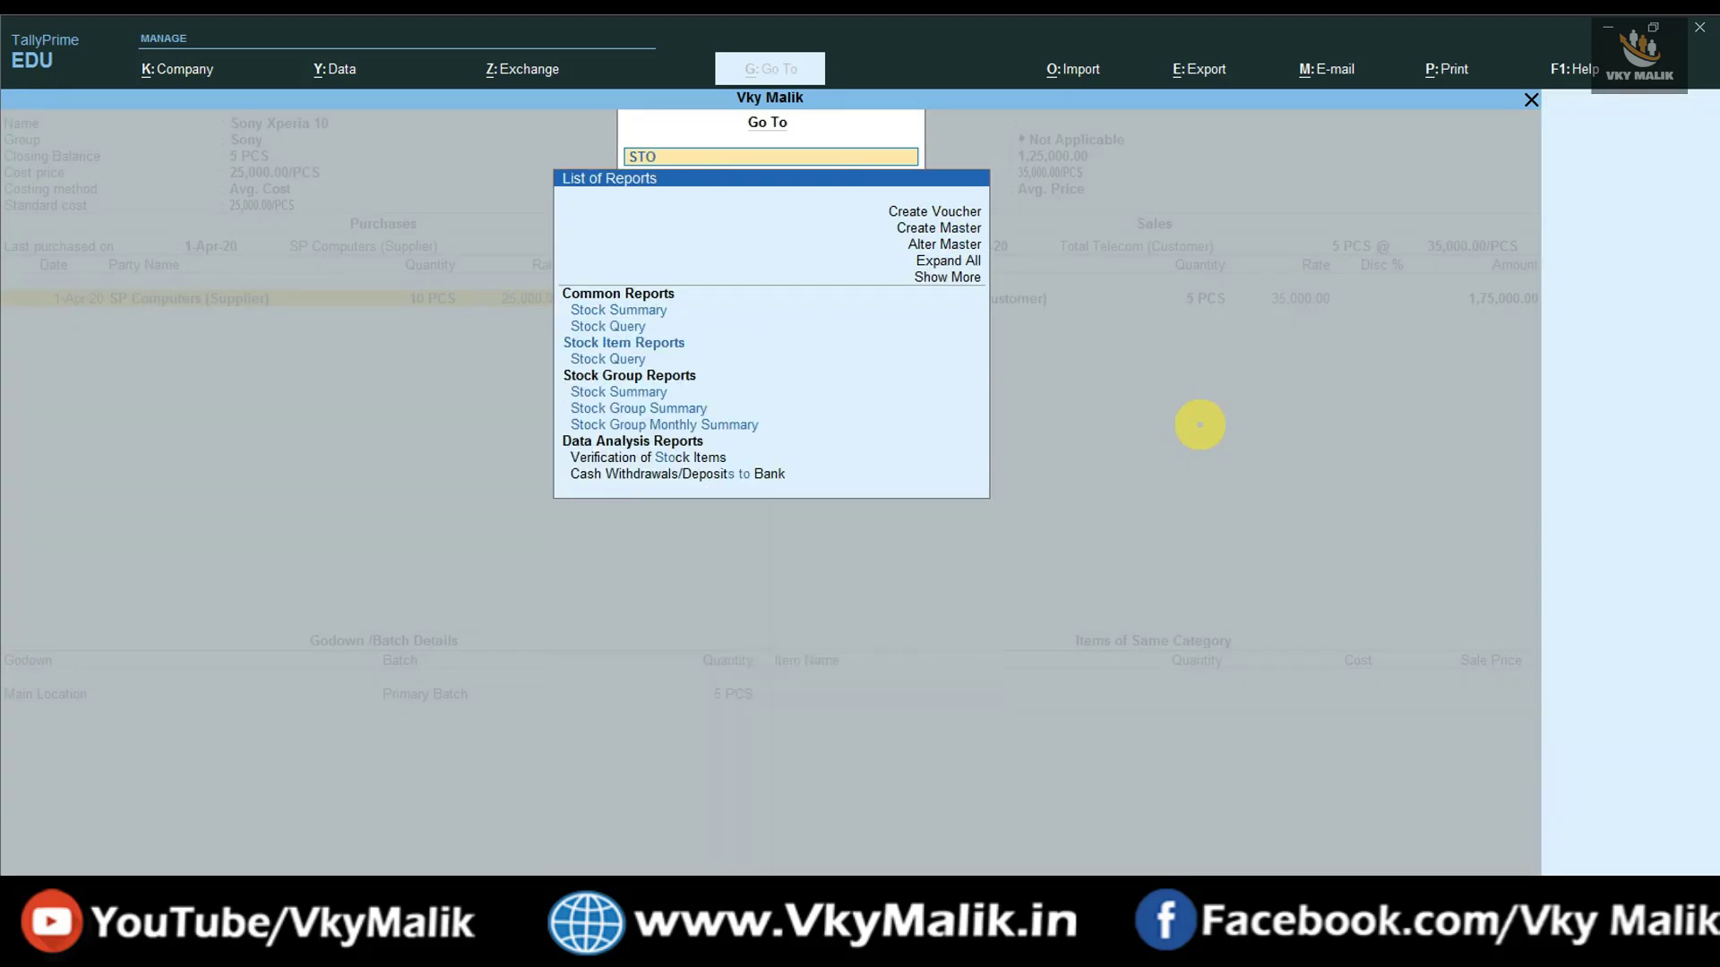
text(CK ITEM SU)
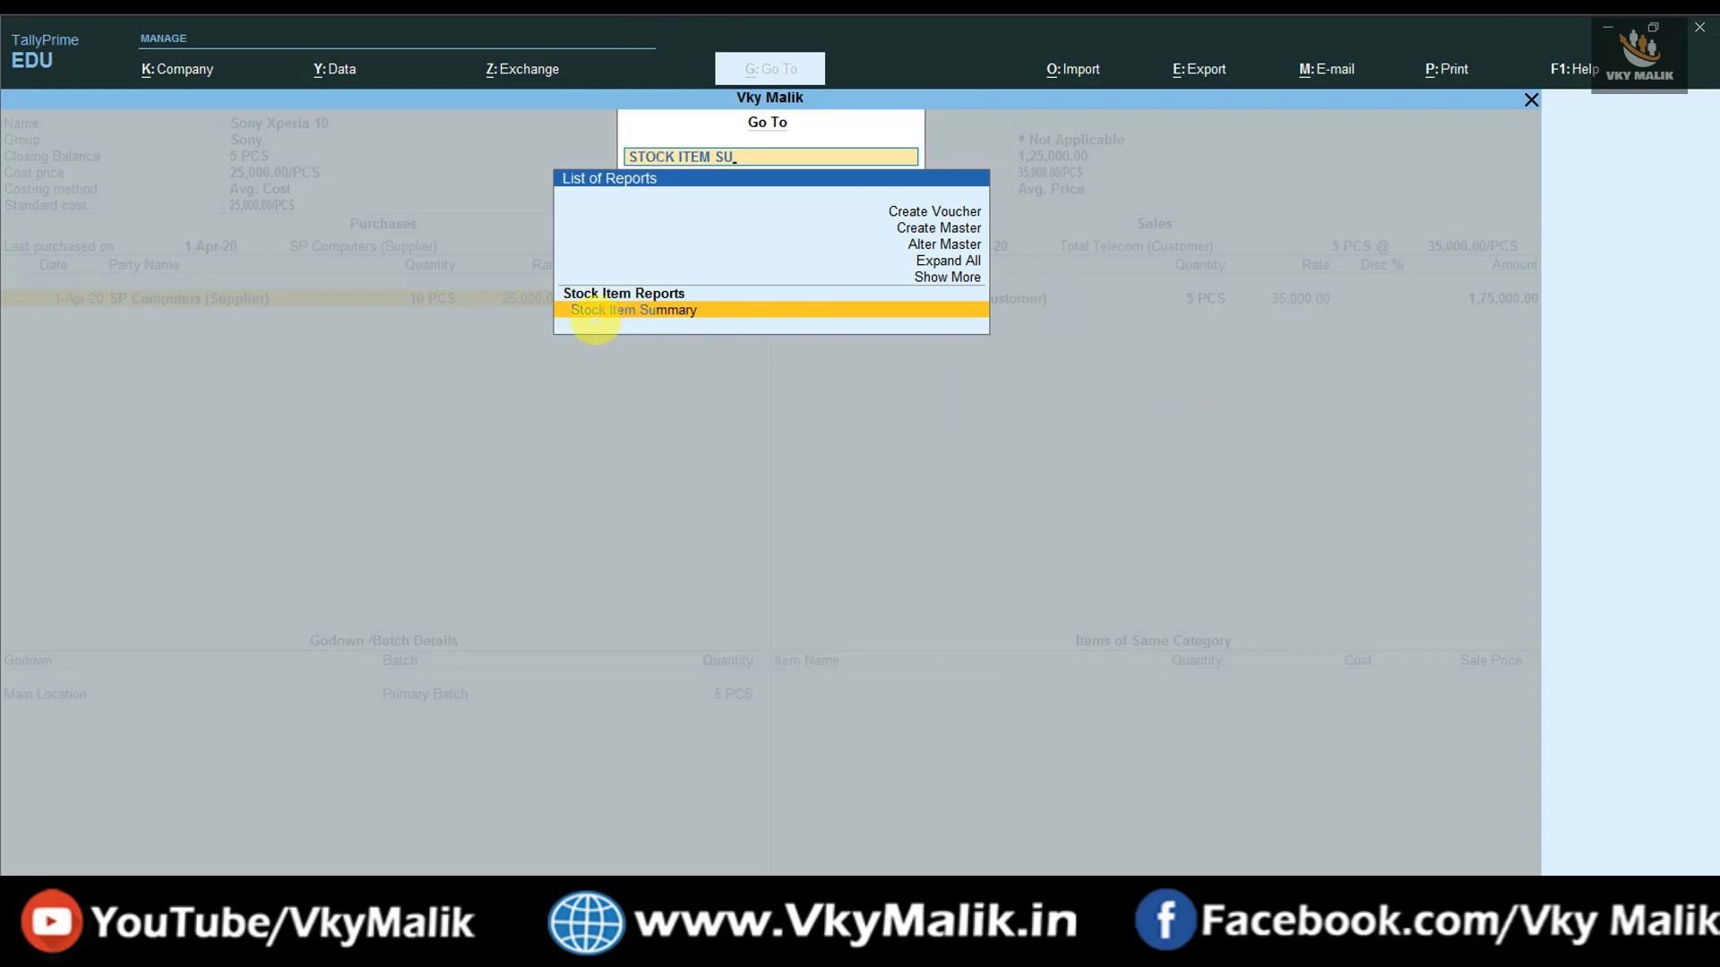
key(Return)
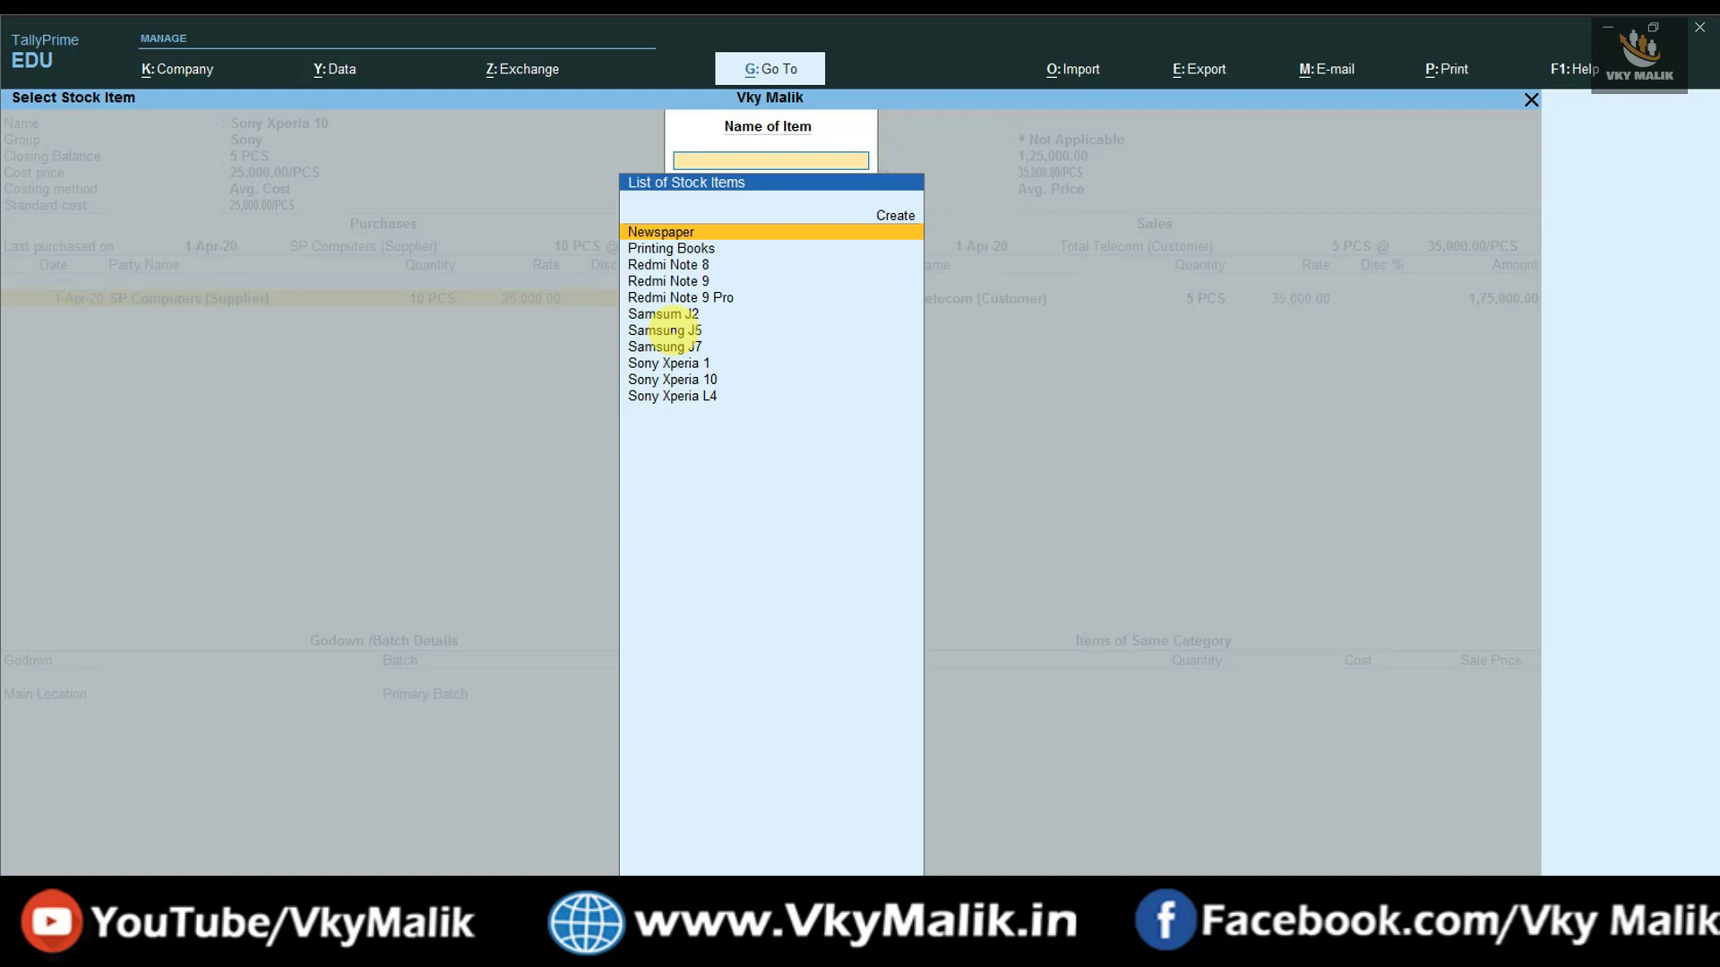
key(Down)
key(Down)
key(Down)
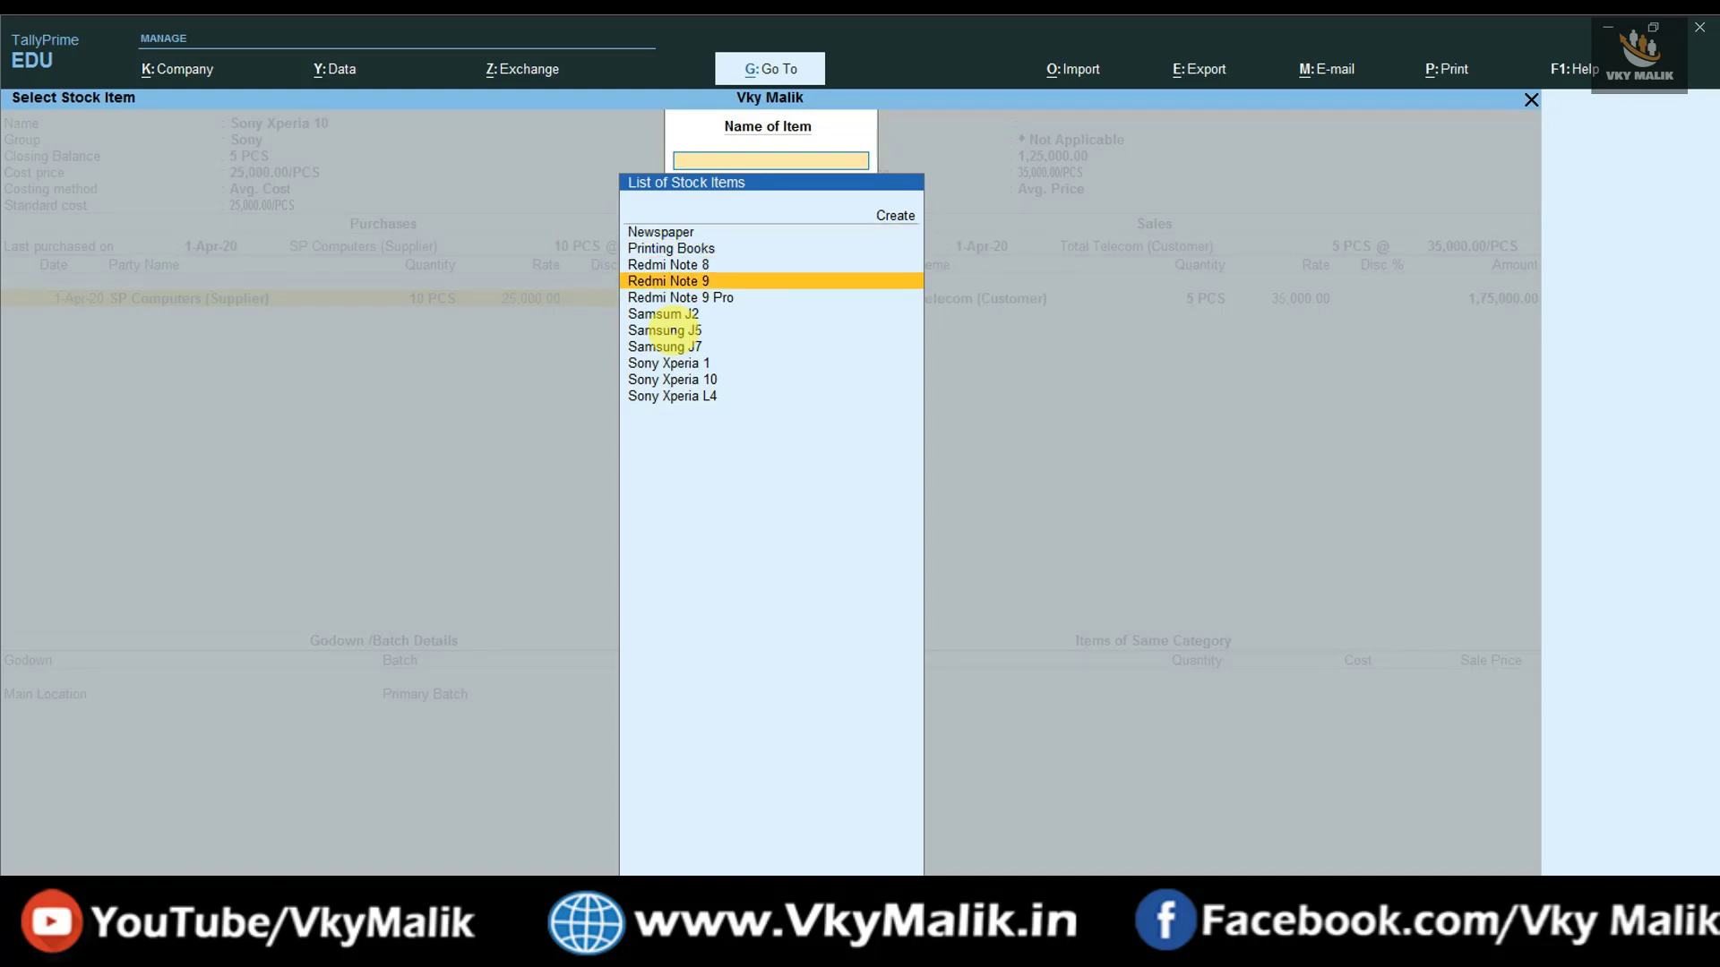
key(Return)
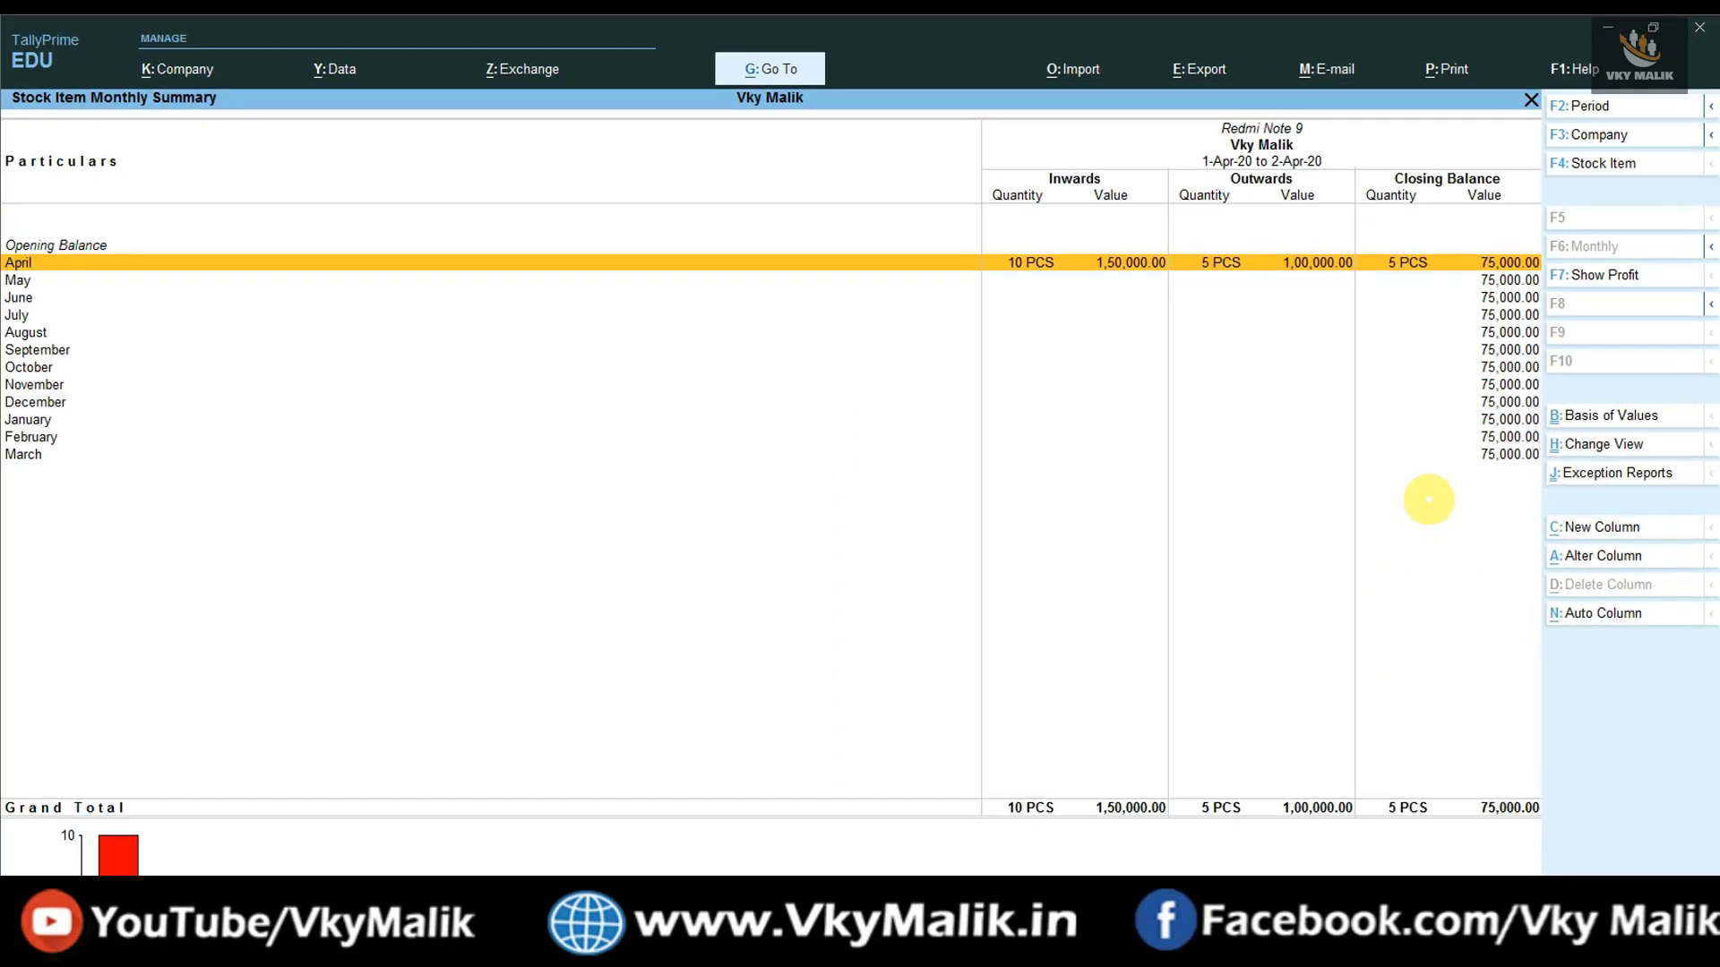
key(Return)
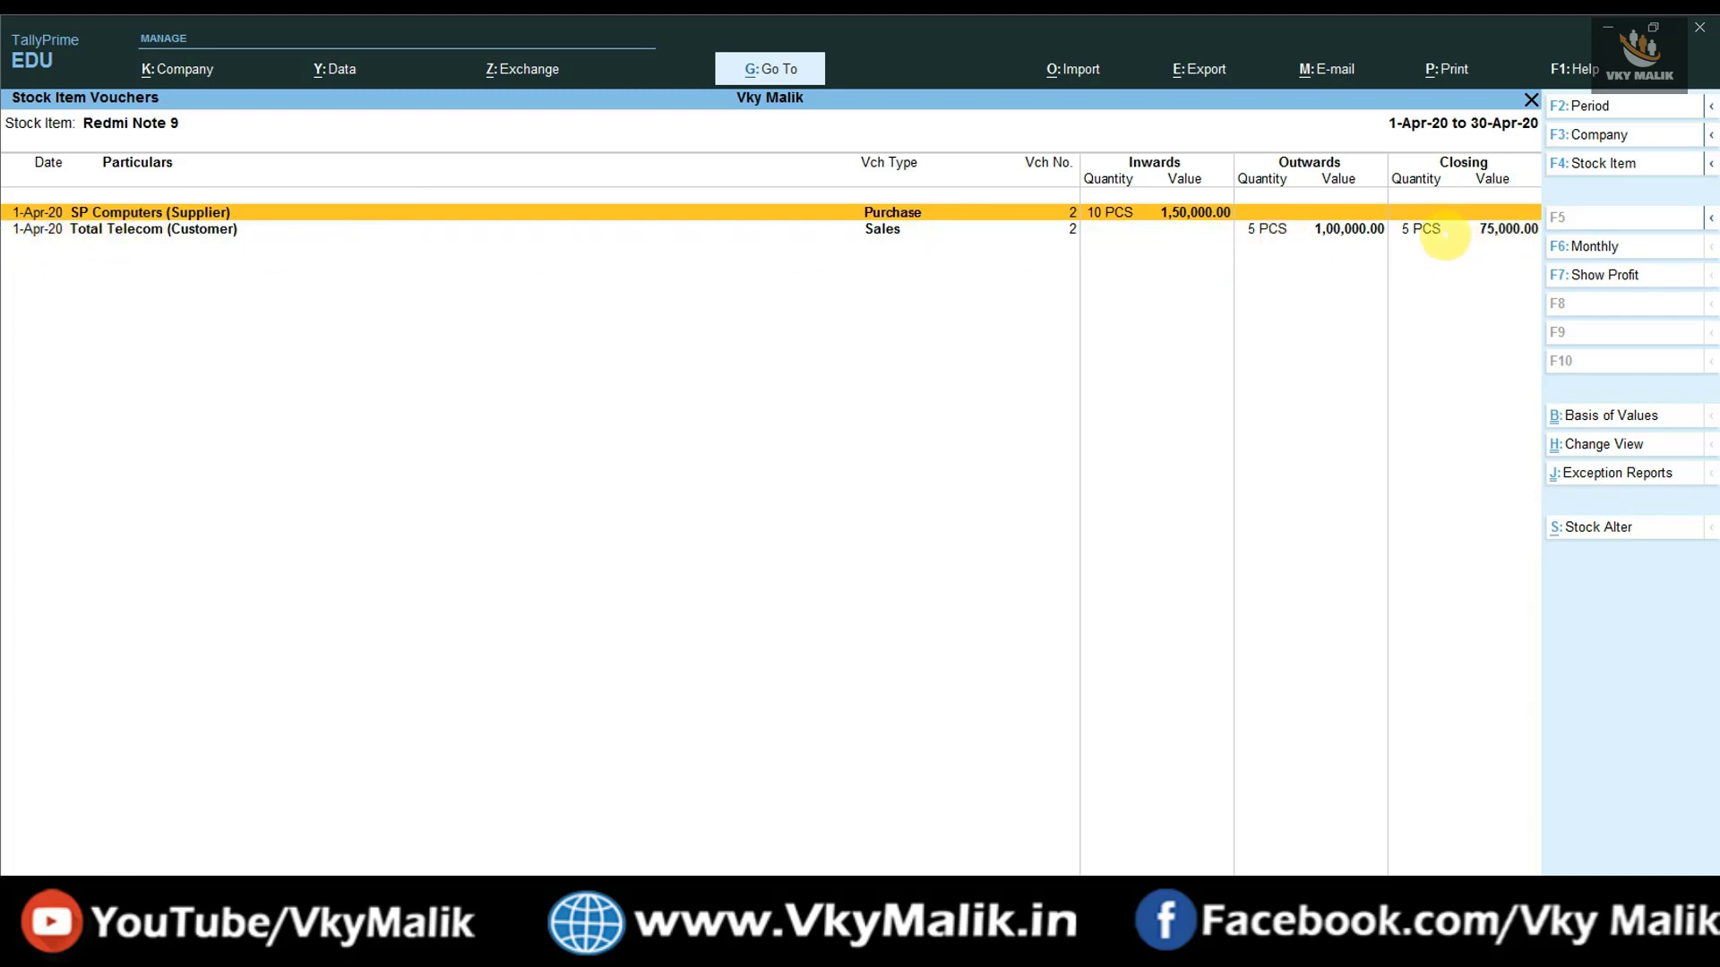
- View monthly summaries and April vouchers for Samsung J7 and Sony Xperia 10
key(Escape)
key(Escape)
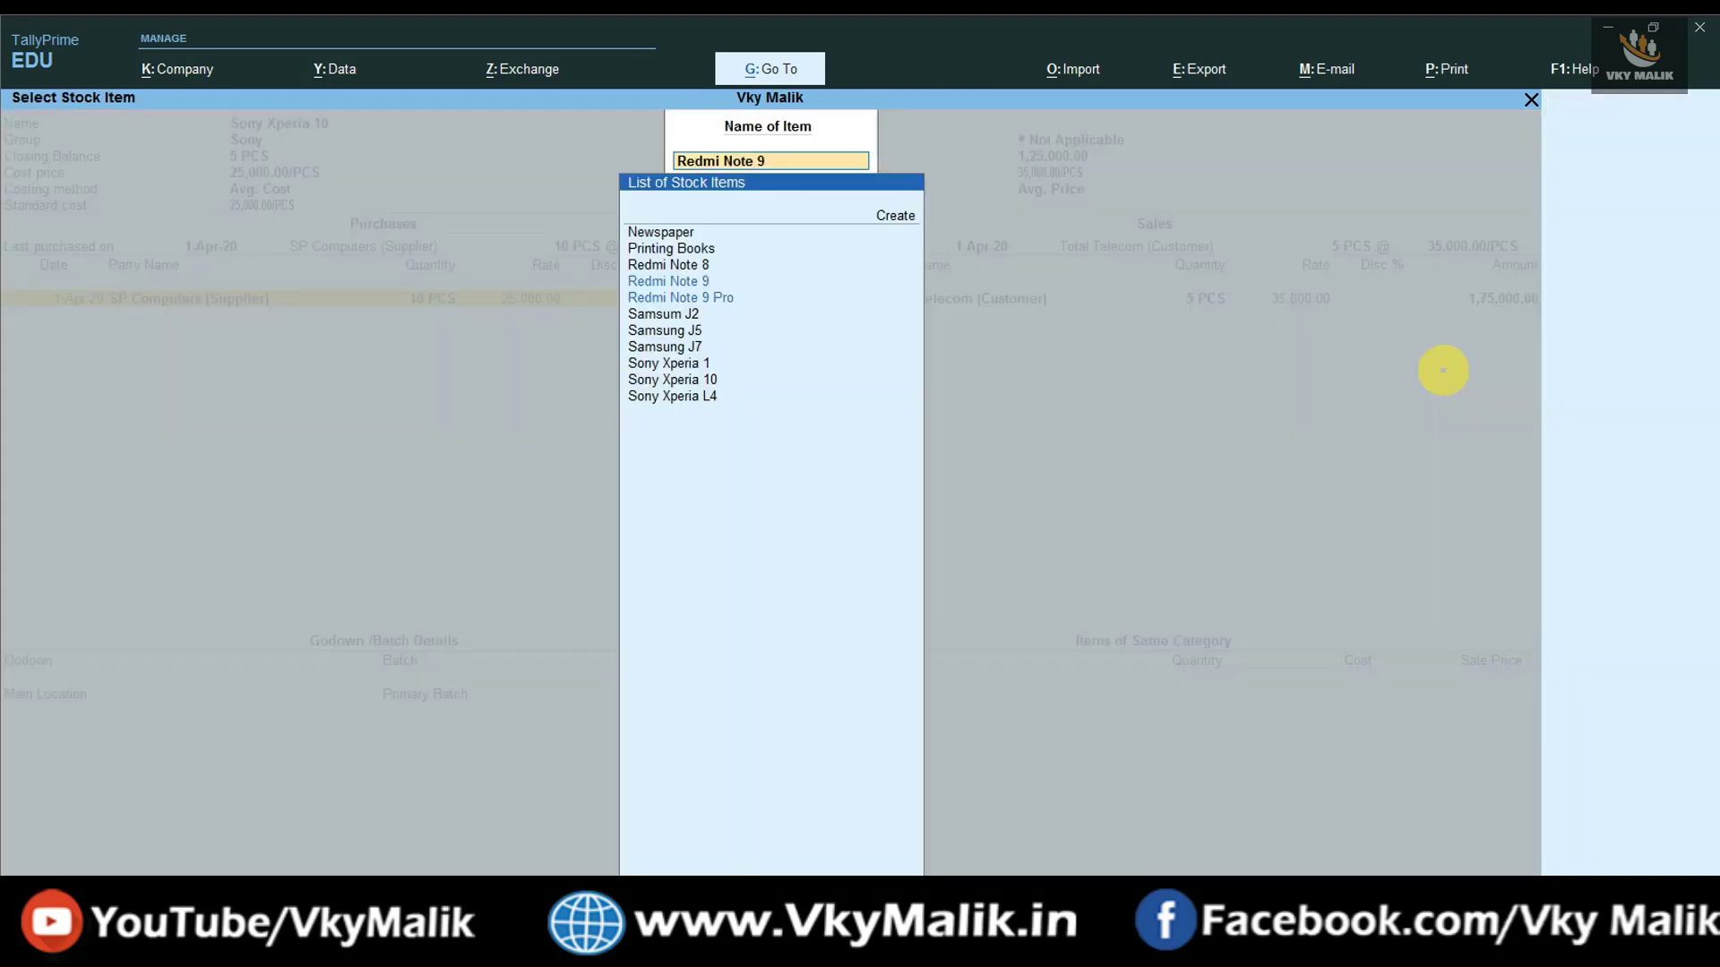
key(Down)
key(Down)
key(Down)
key(Down)
key(Down)
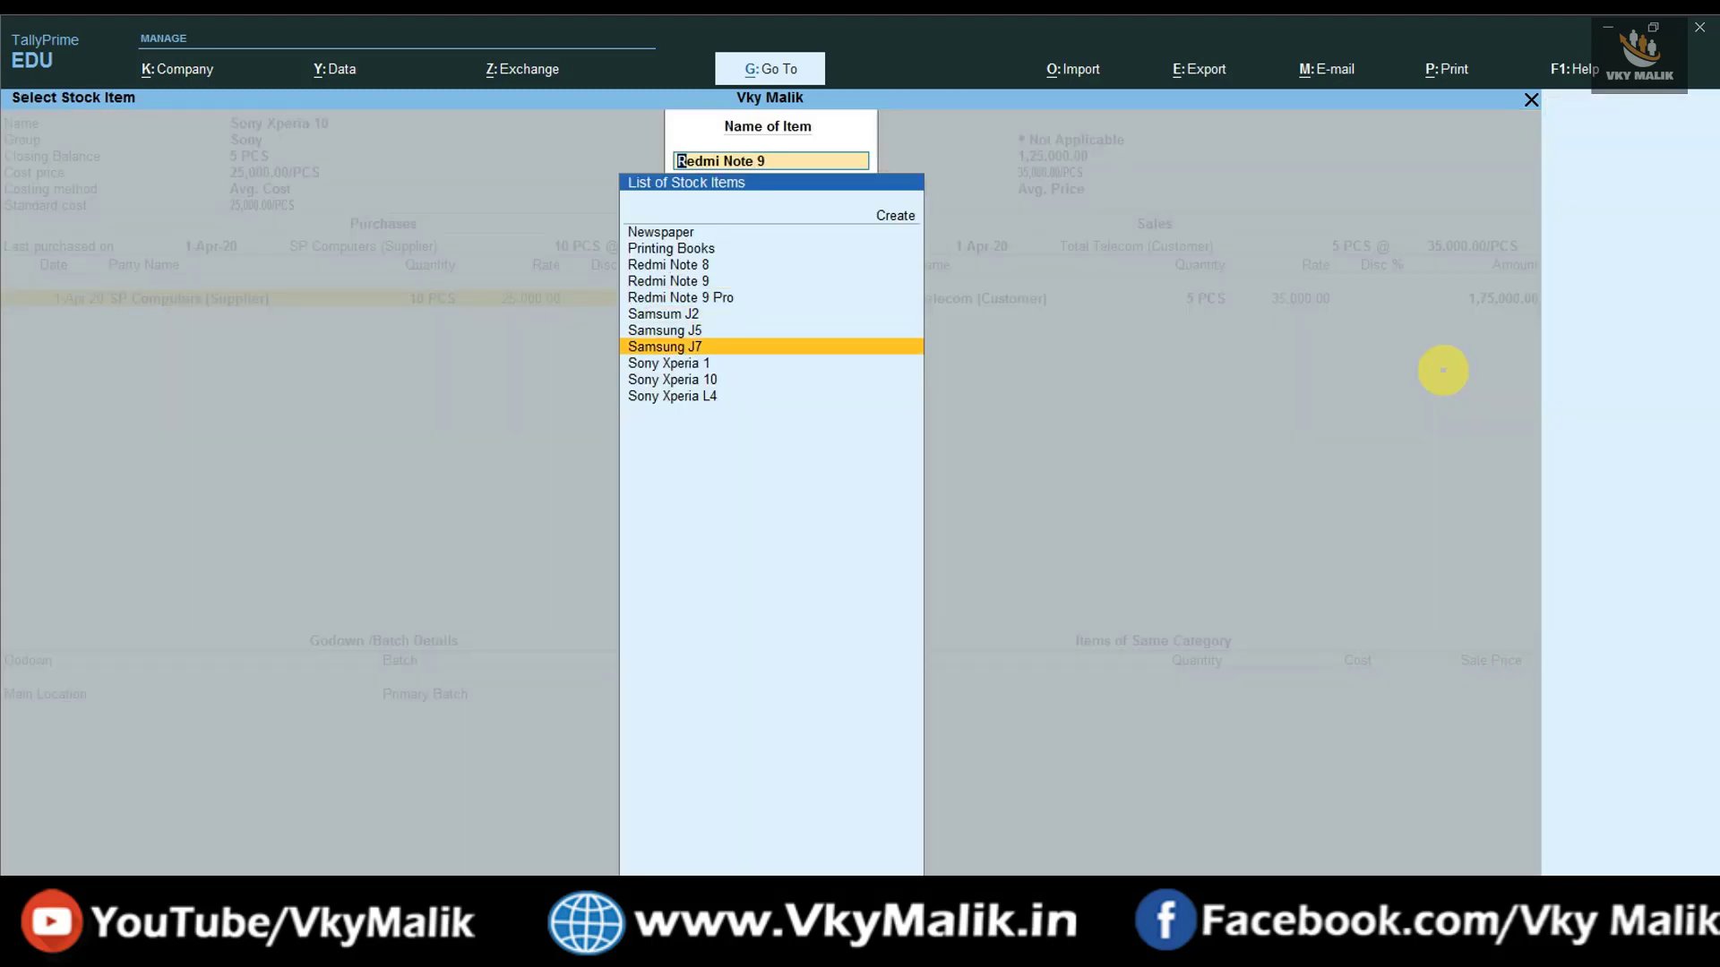
key(Return)
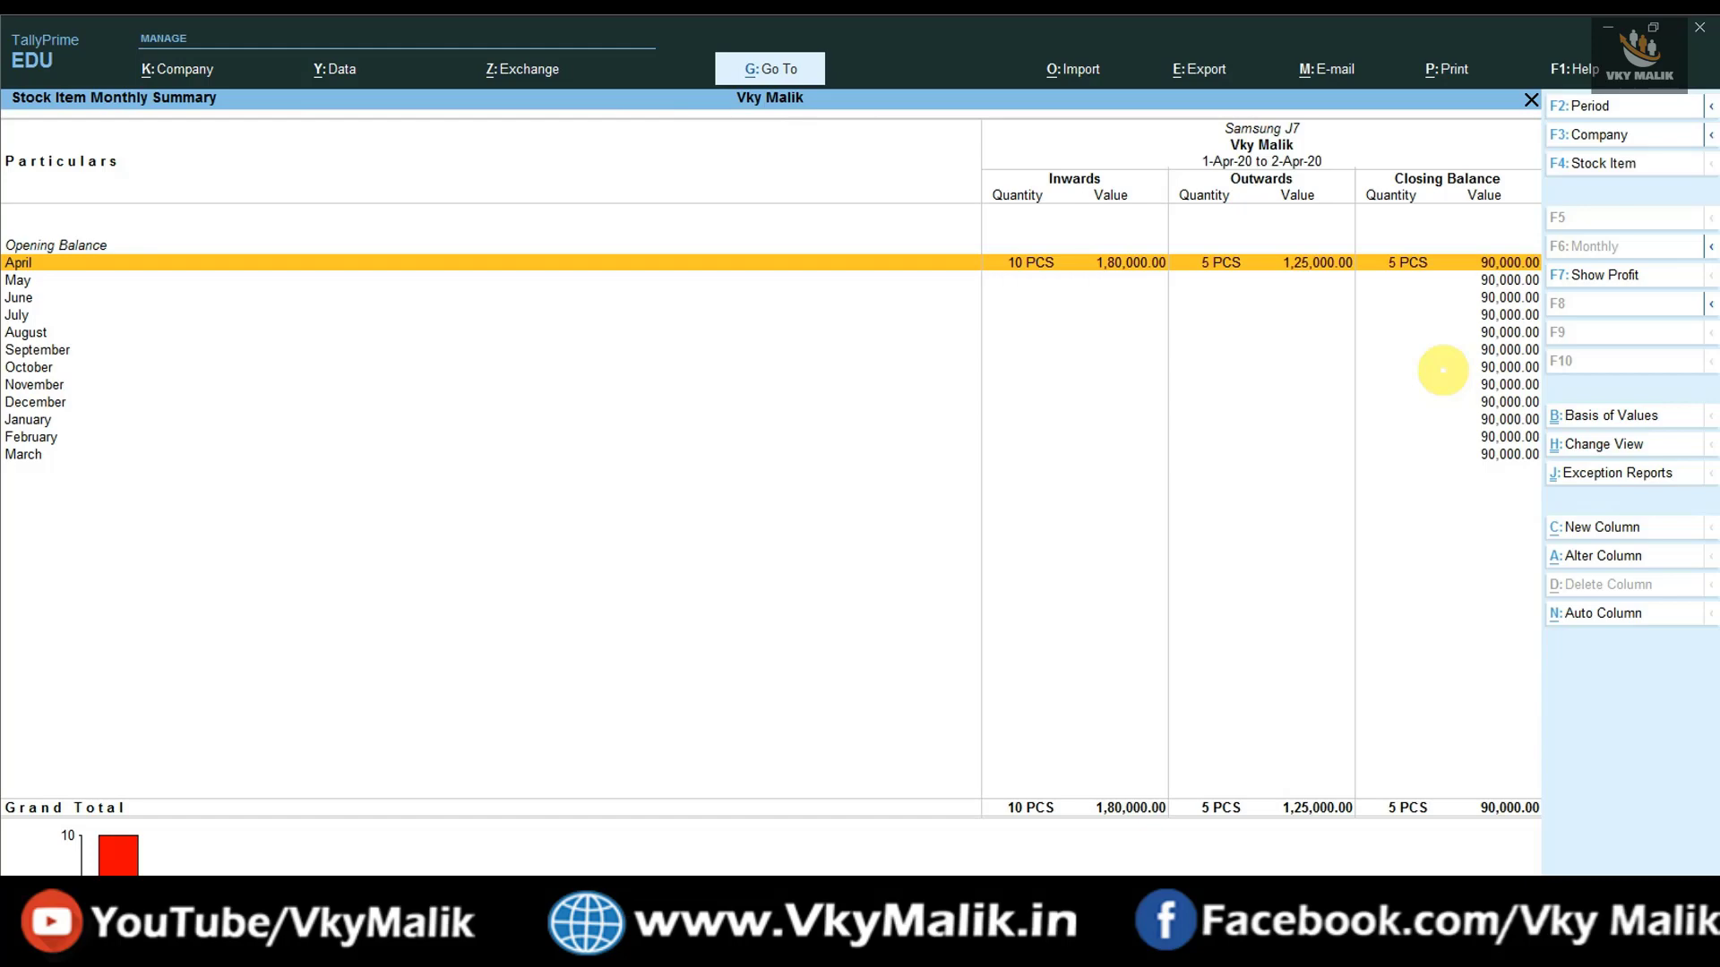
key(Return)
key(Escape)
key(Escape)
key(Down)
key(Down)
key(Down)
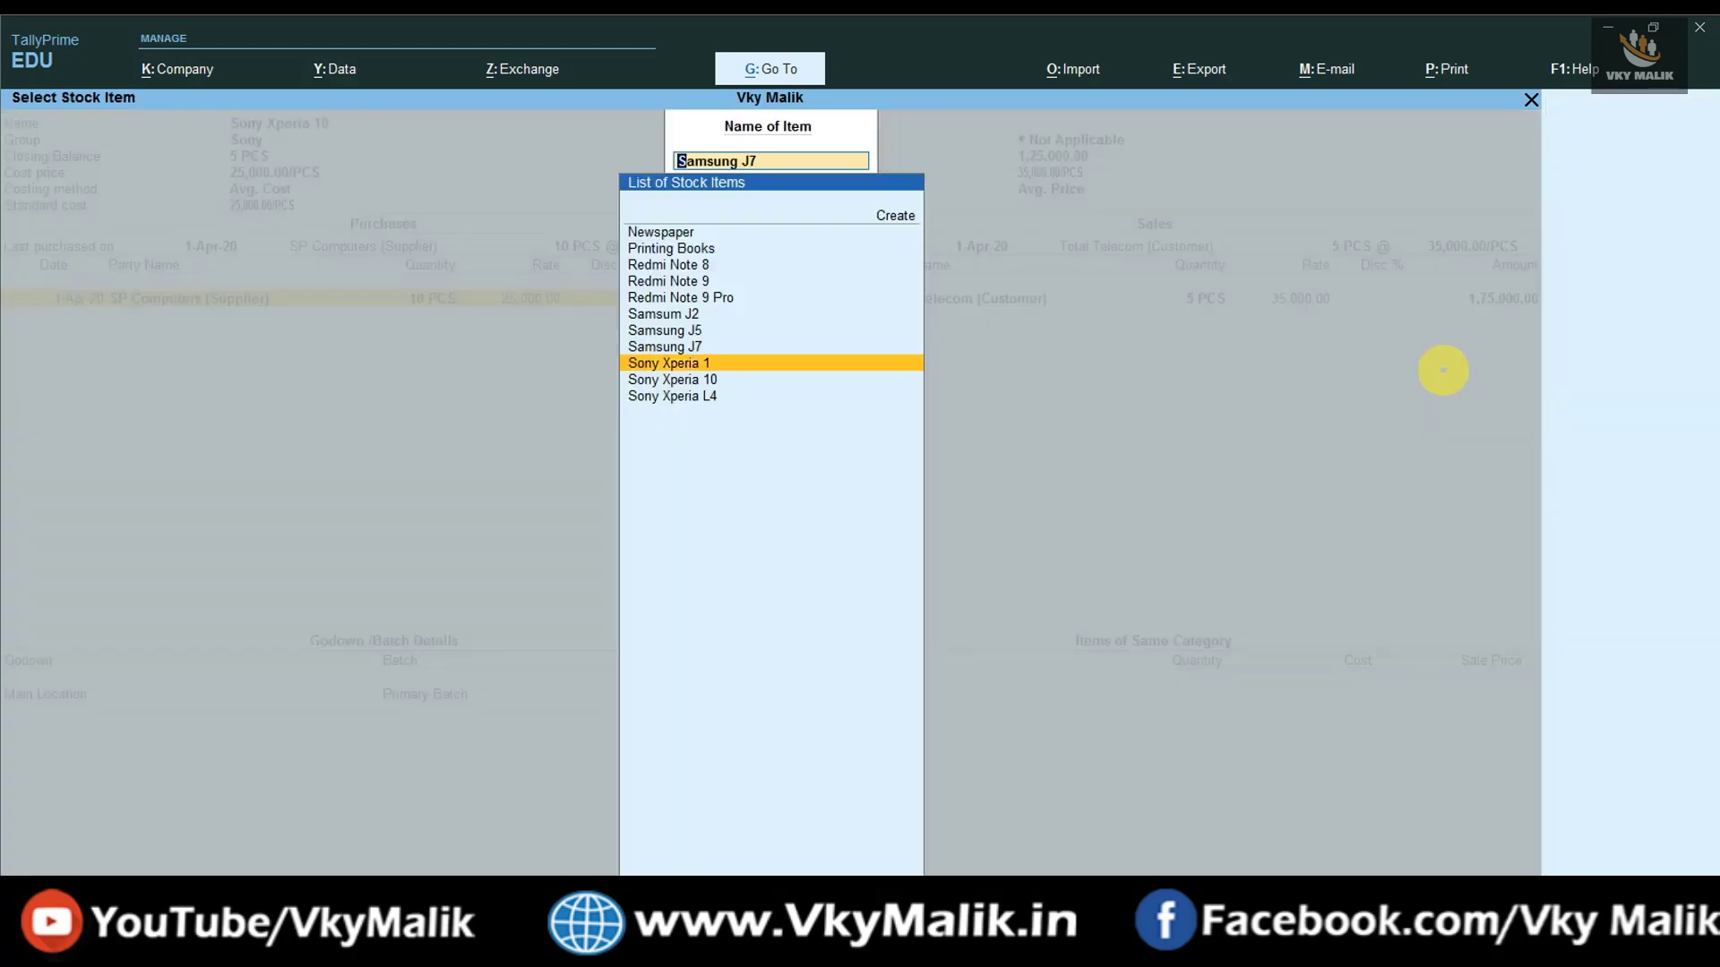
key(Up)
key(Return)
key(Return)
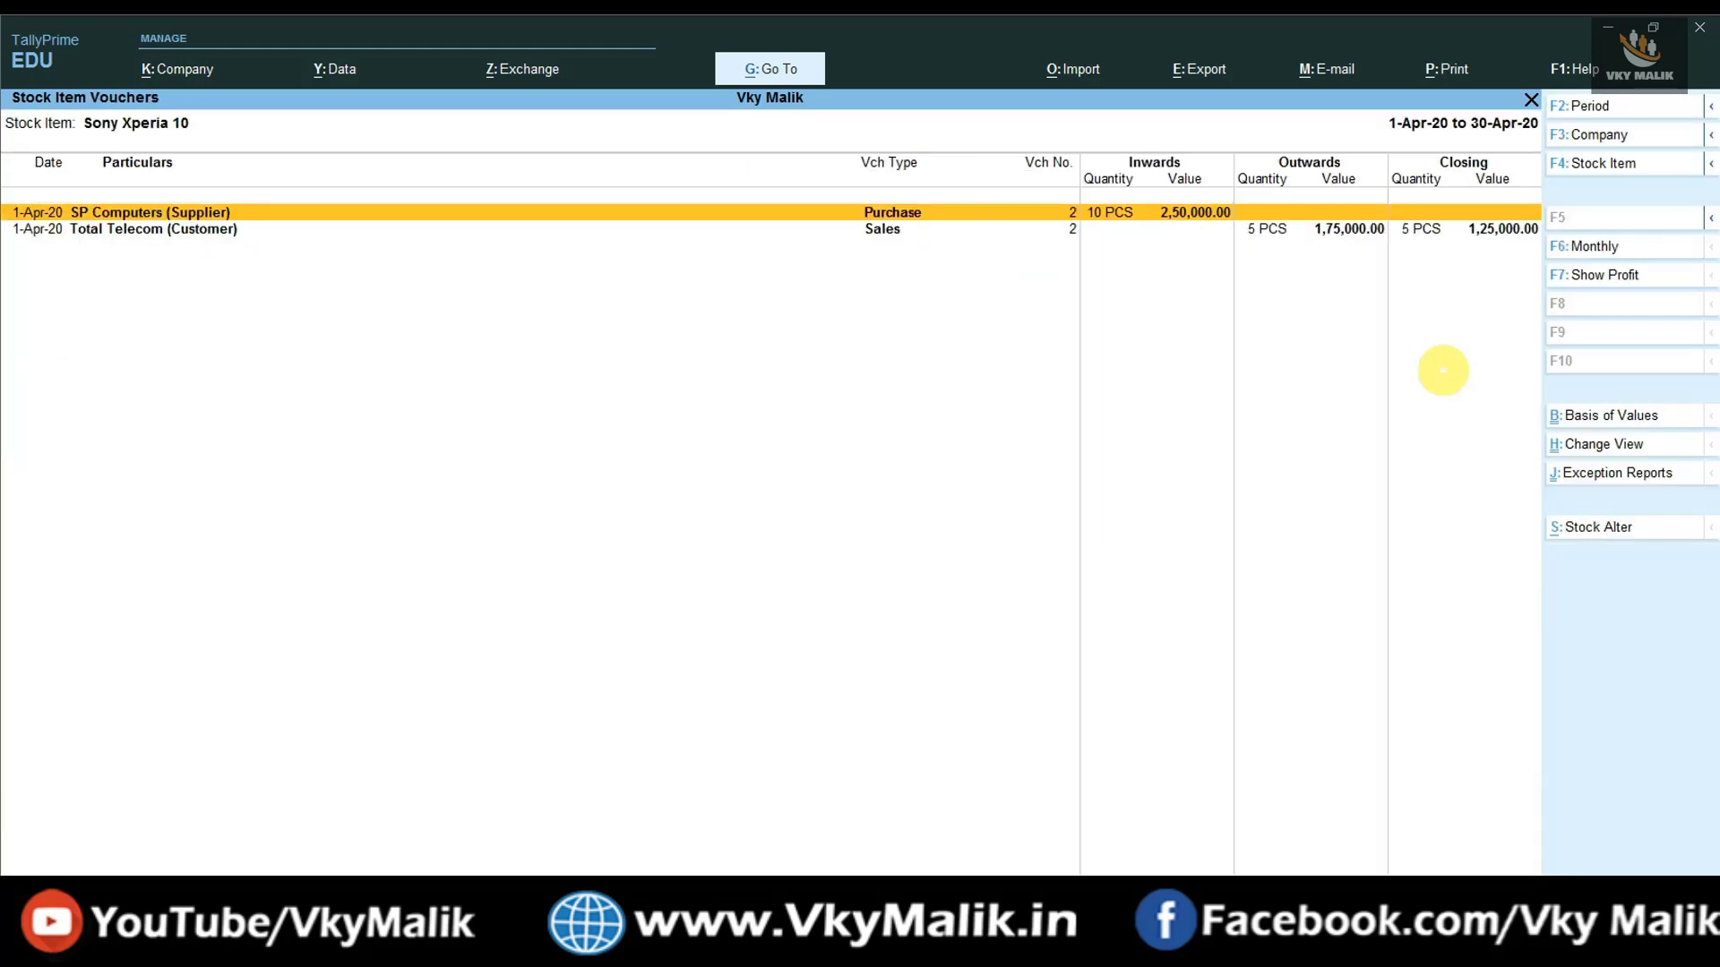
- Back out of the stock reports to the Gateway of Tally
key(Escape)
key(Escape)
key(Escape)
key(Escape)
key(Escape)
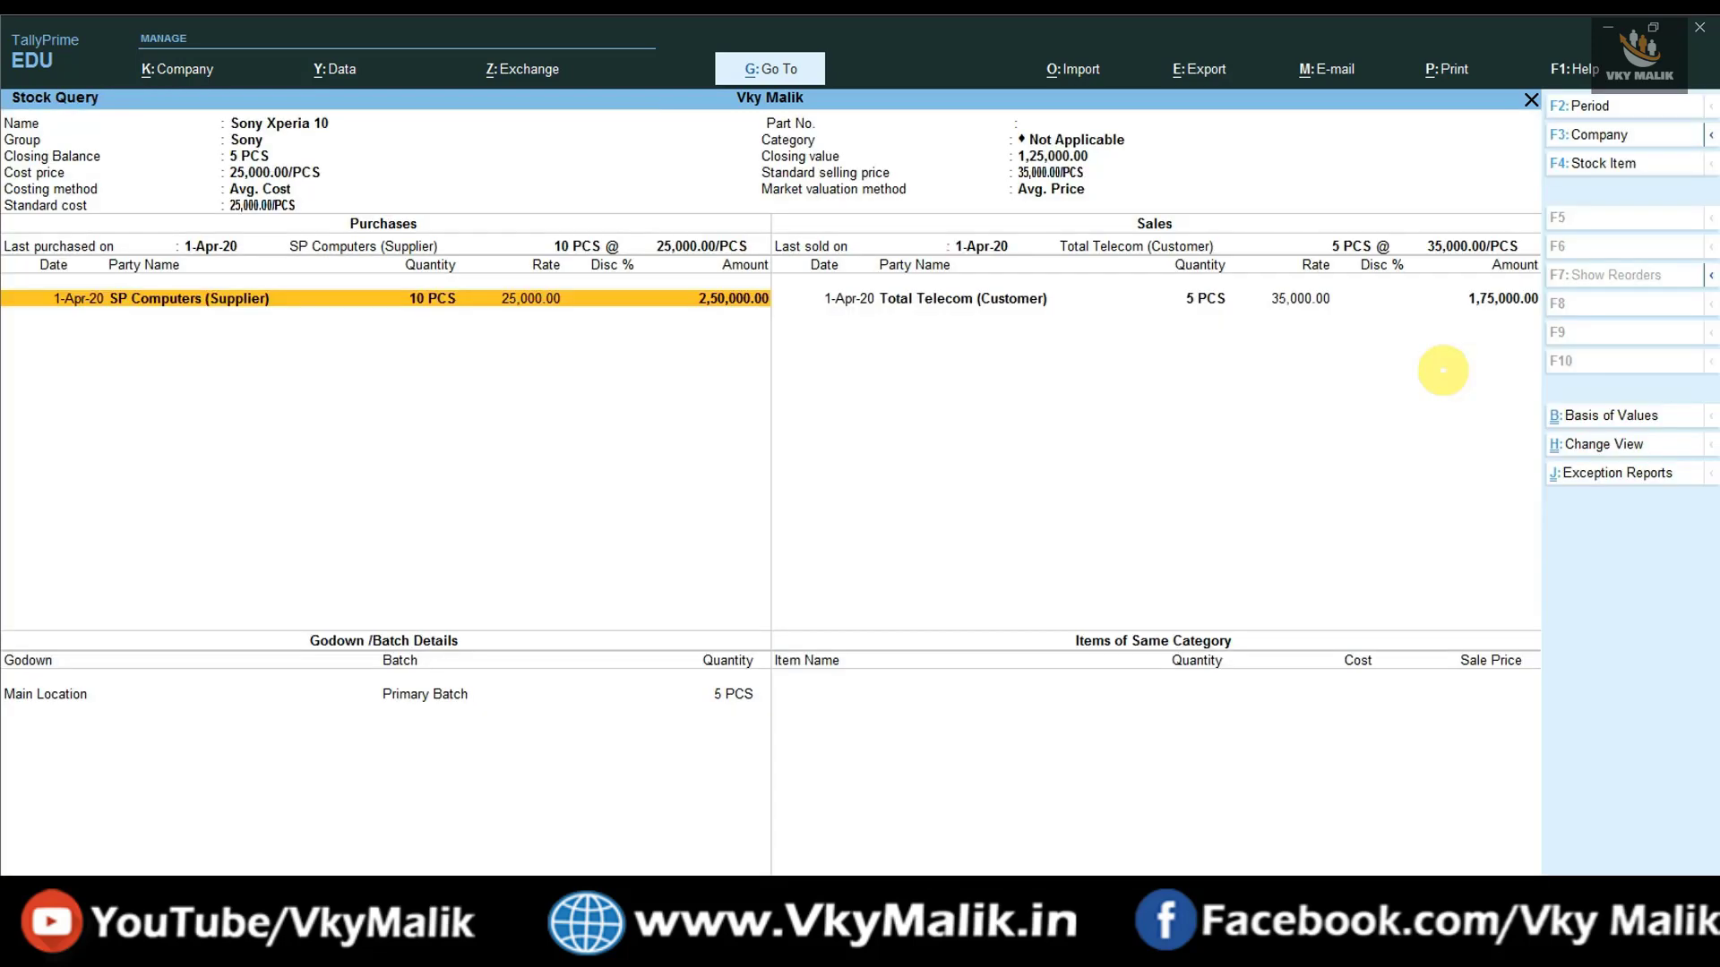
key(Escape)
key(Escape)
key(Escape)
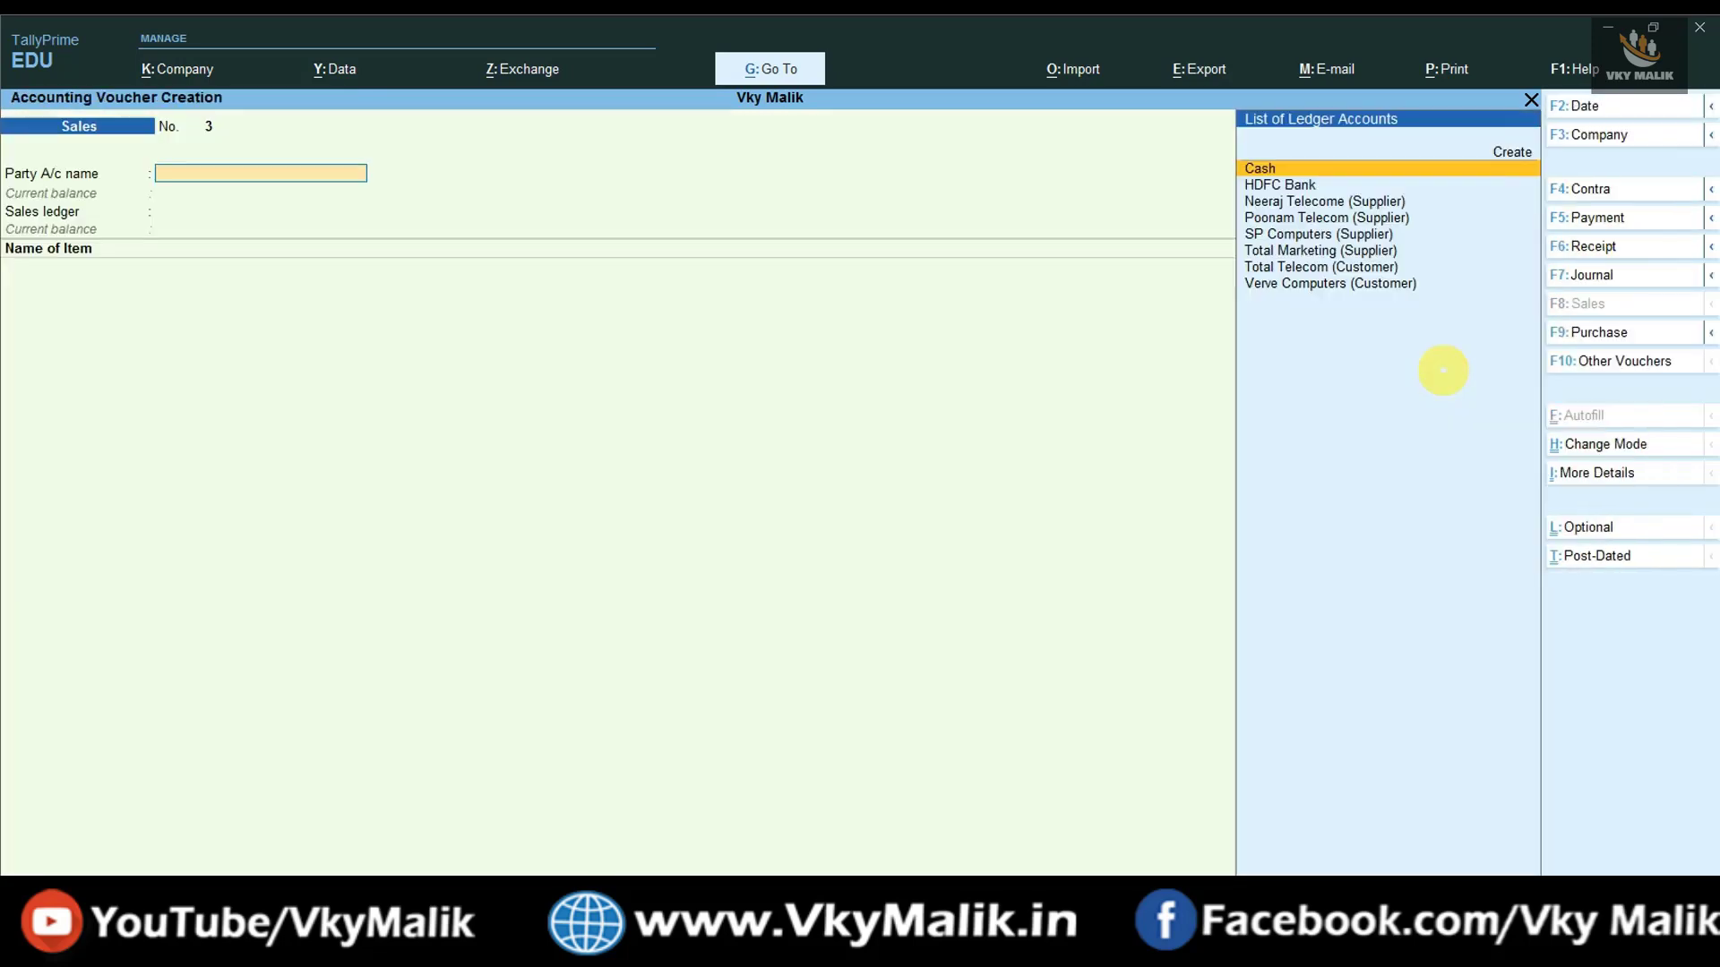
key(Escape)
key(Escape)
key(Escape)
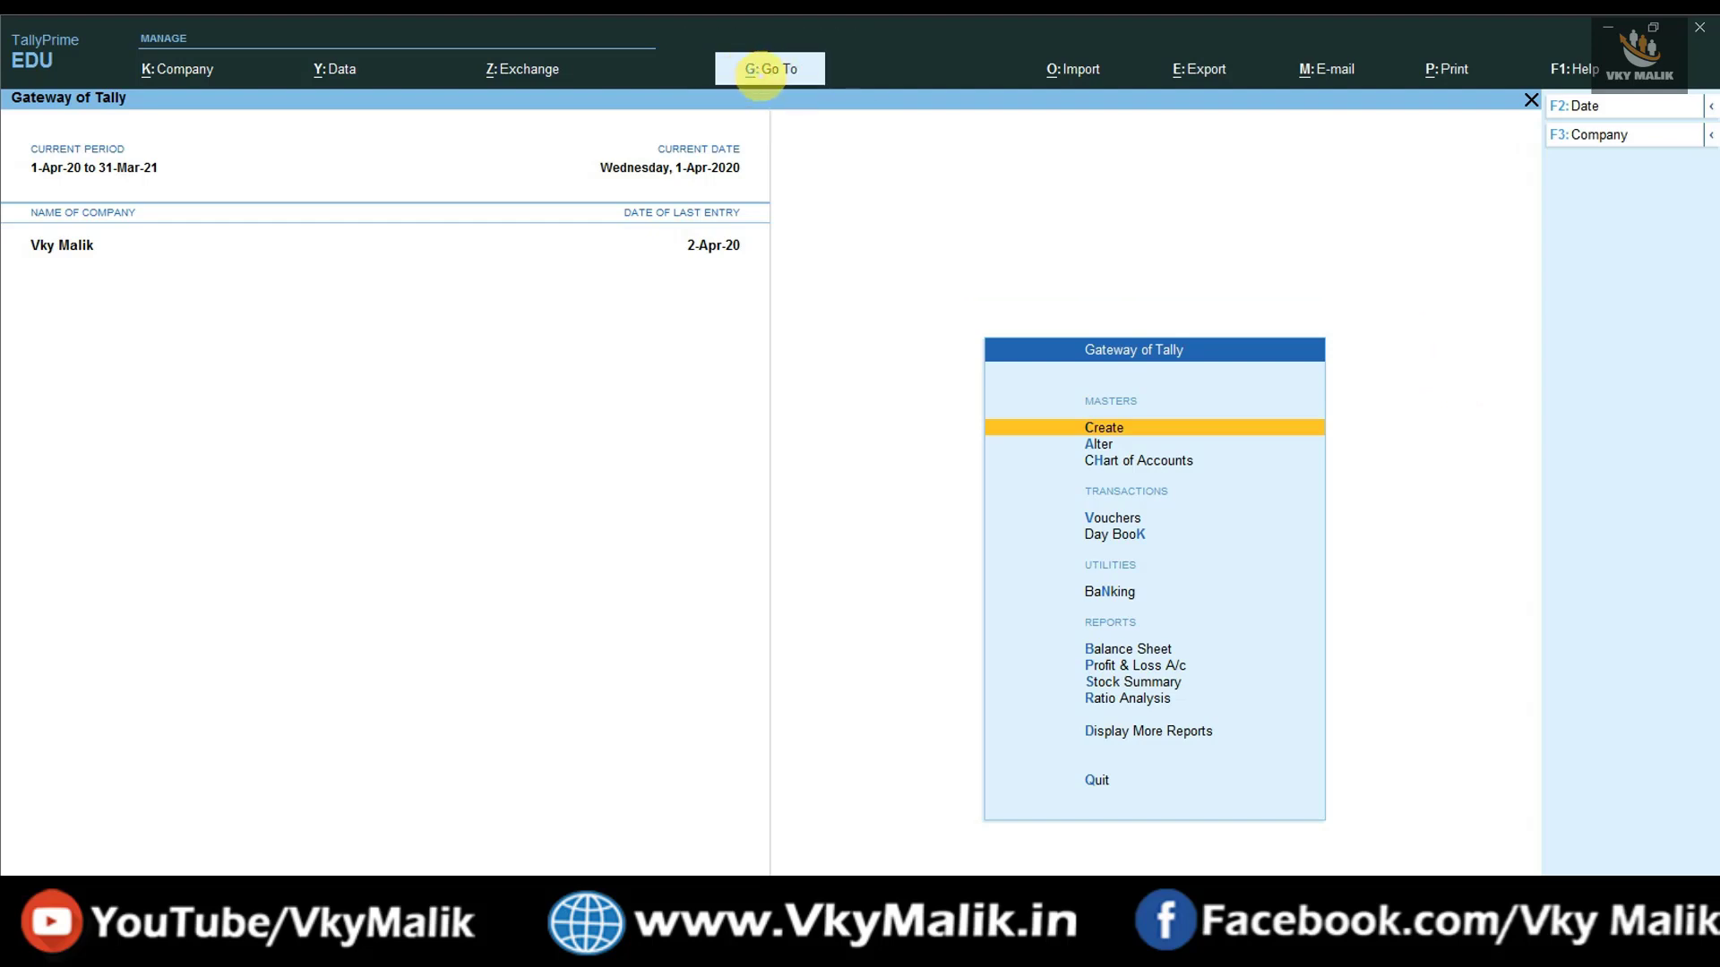
- Open the Sales Register from Account Books, showing April sales of 8,85,000.00 Cr
click(761, 71)
text(SALE)
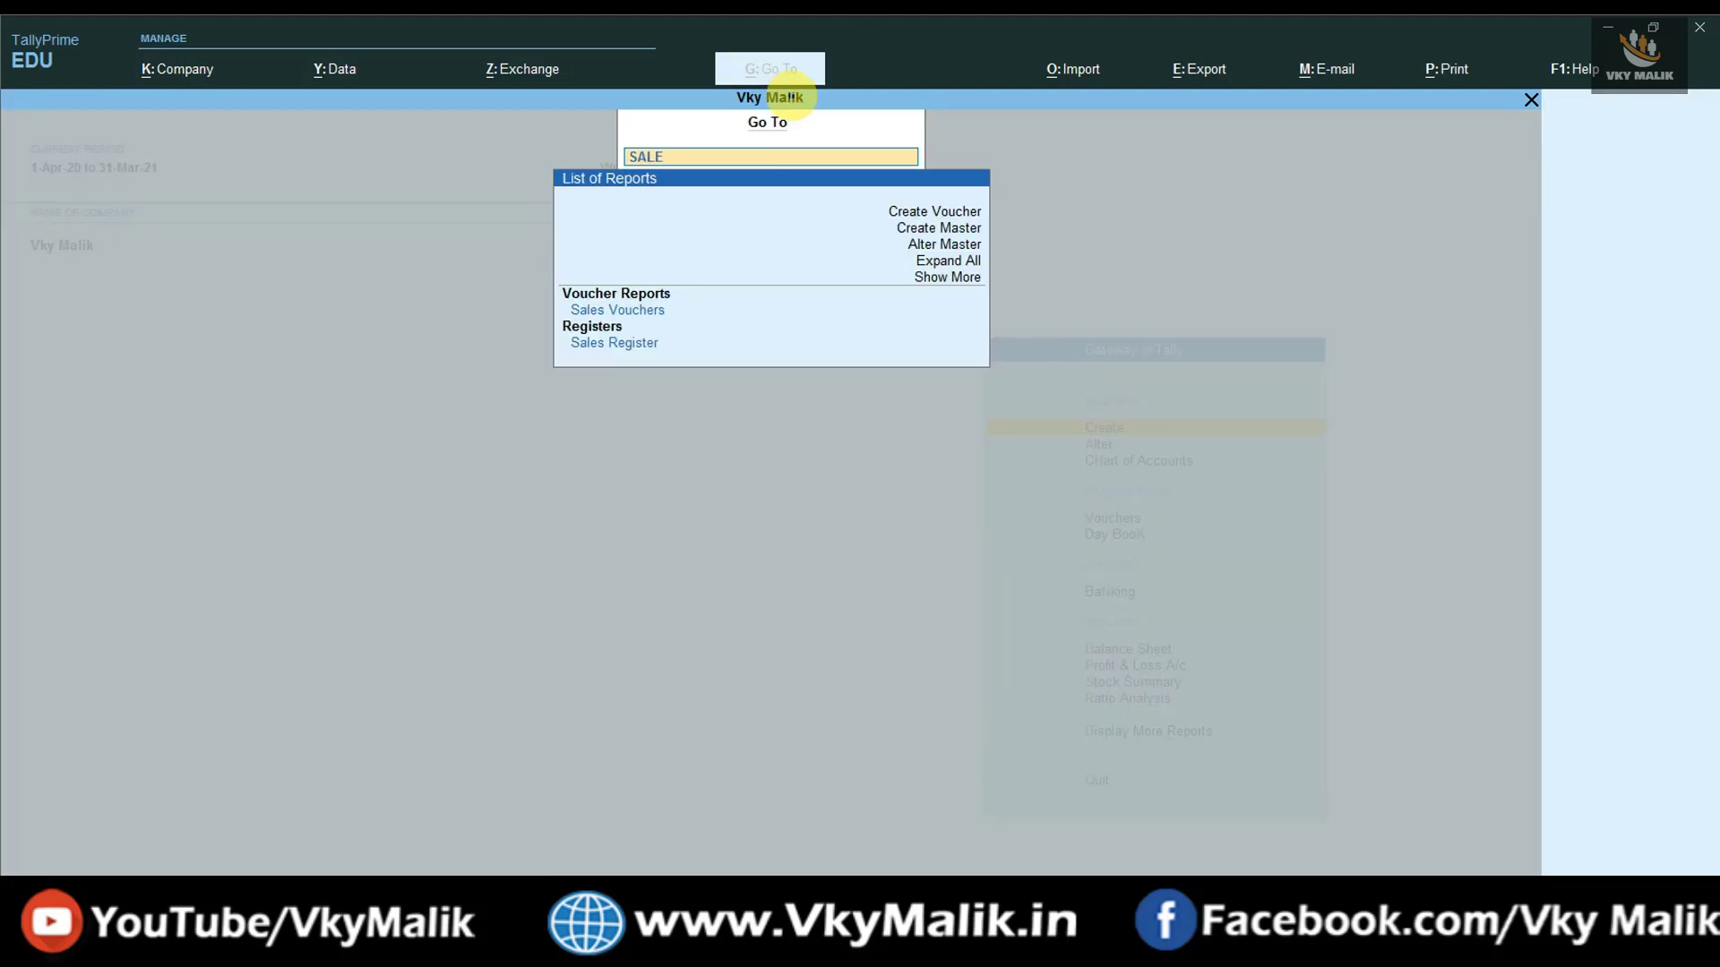
text(S RE)
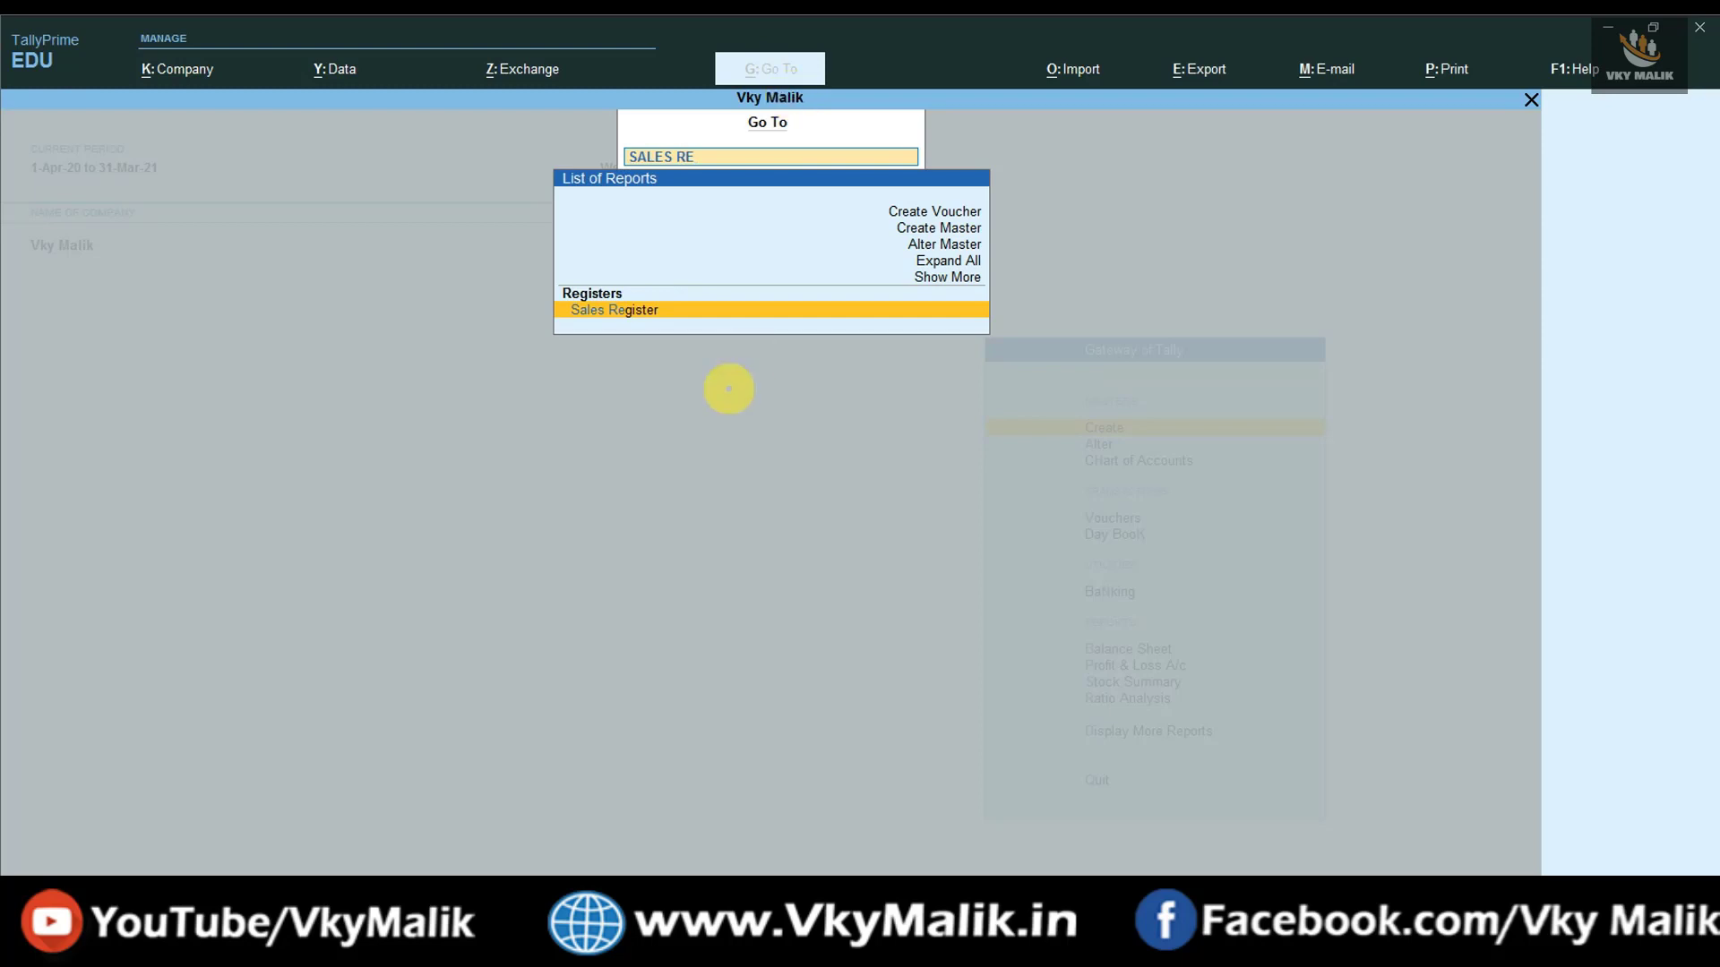
key(Escape)
key(Escape)
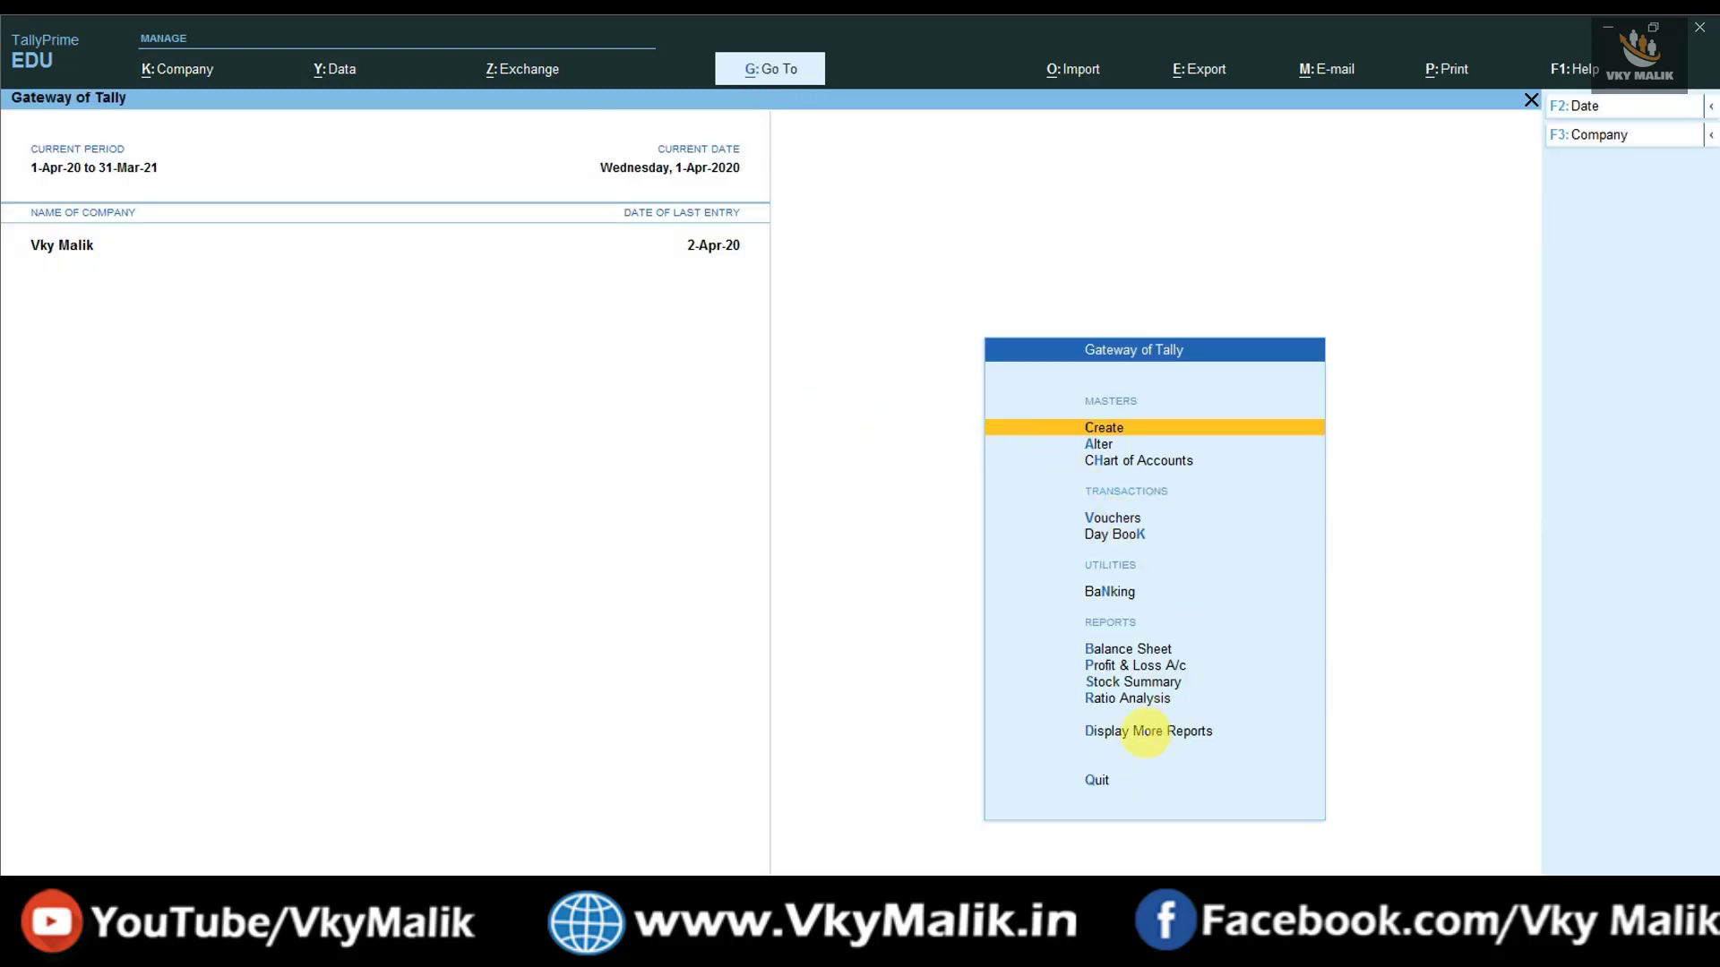
click(1166, 730)
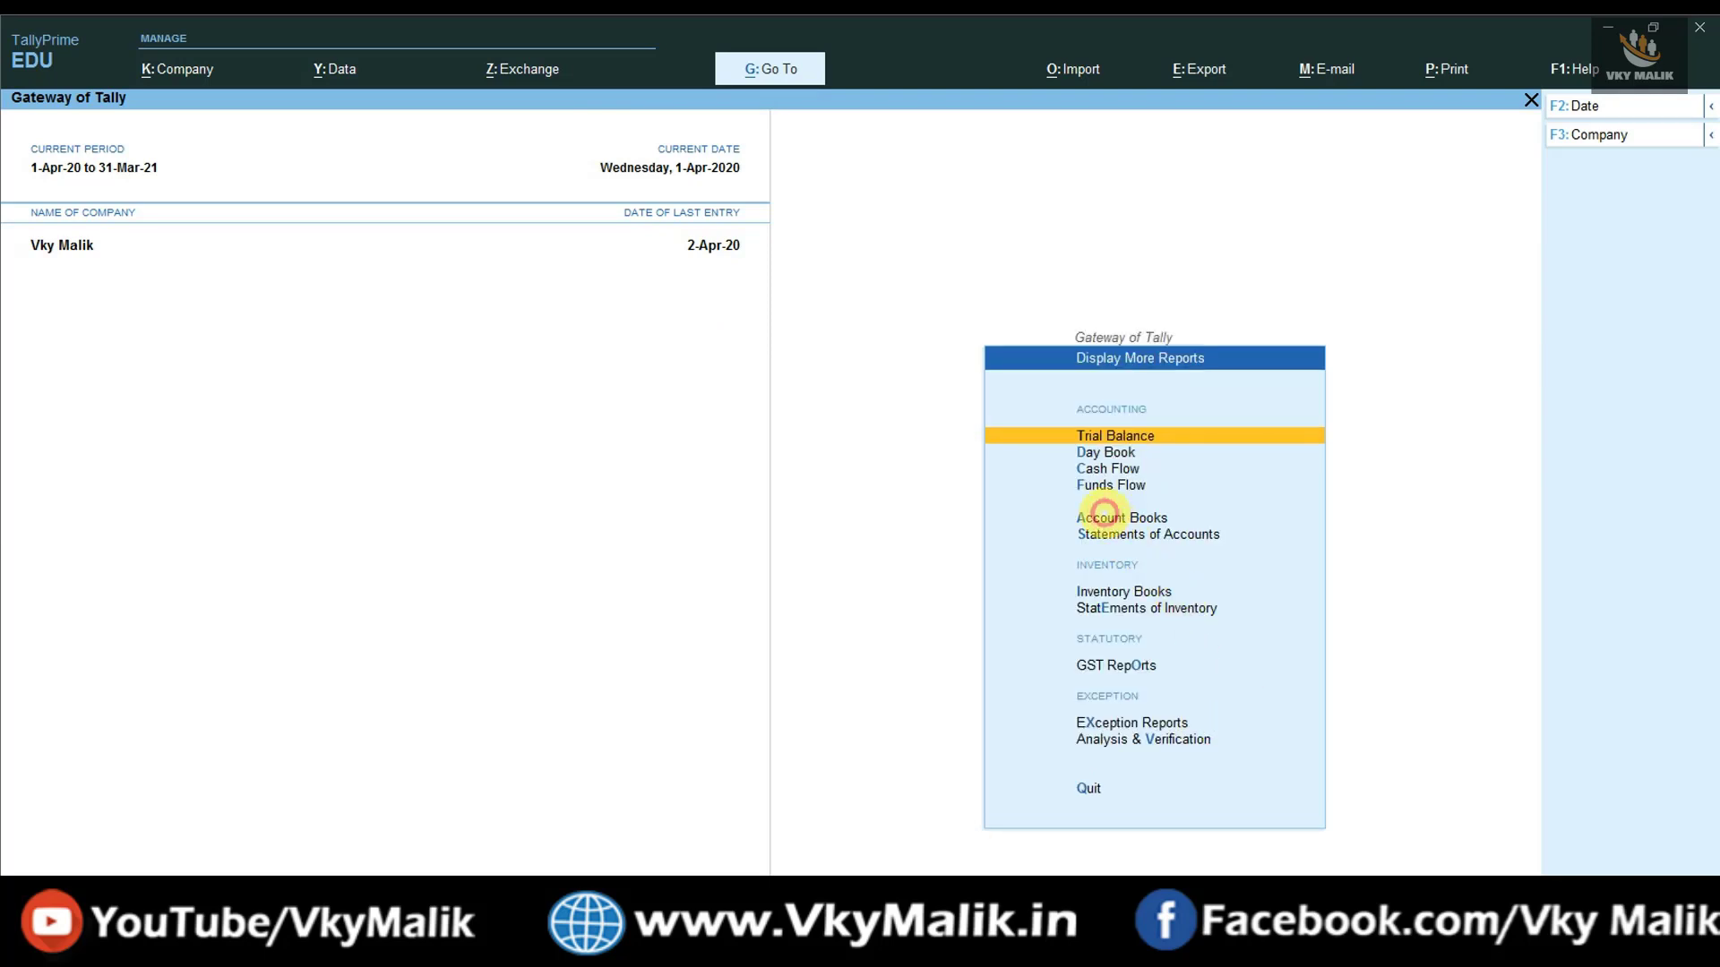
click(1104, 512)
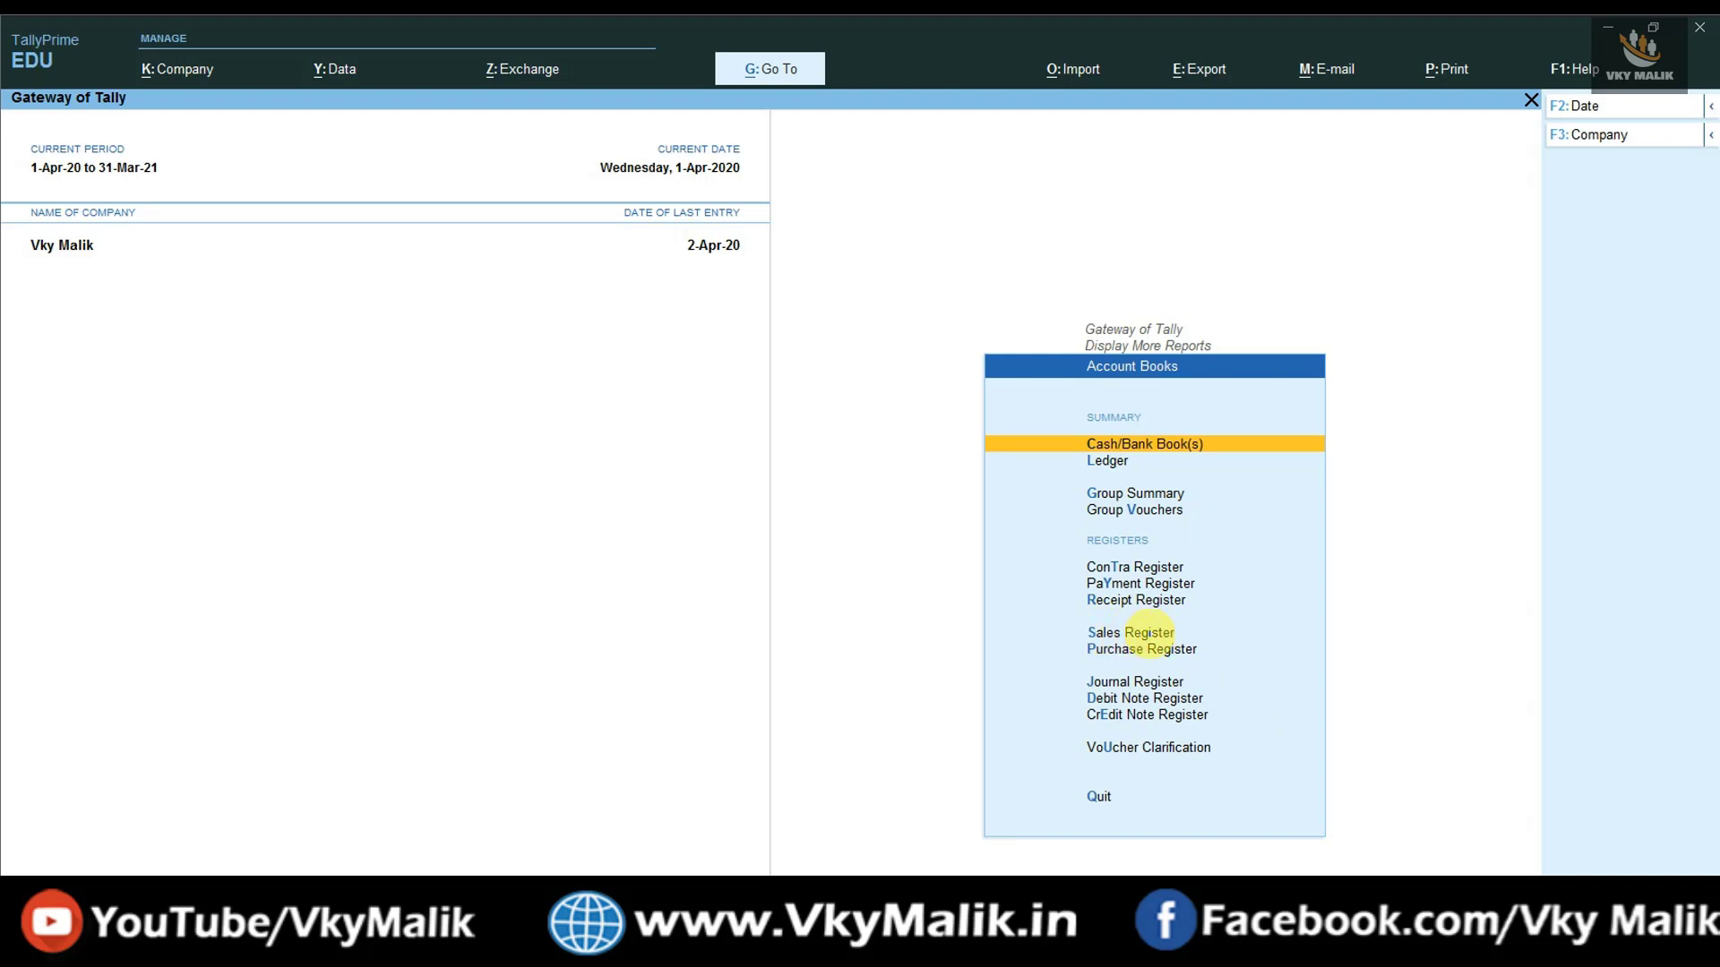
key(Down)
key(Down)
key(Down)
key(Down)
key(Down)
key(Down)
key(Down)
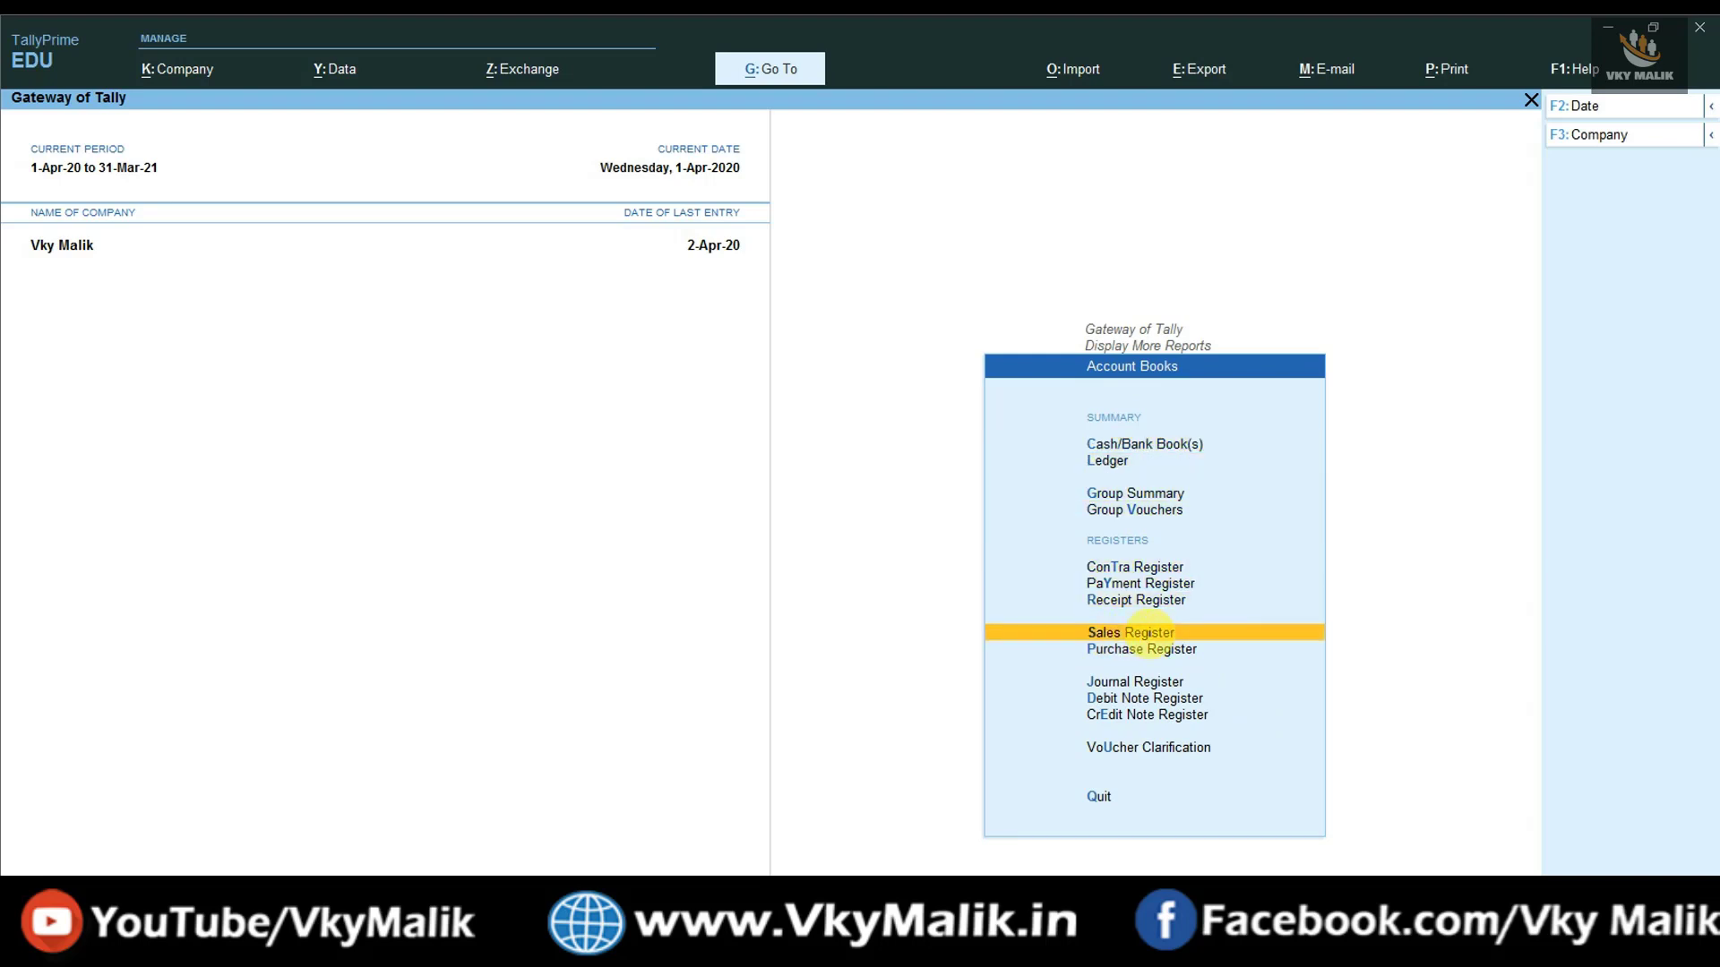
key(Return)
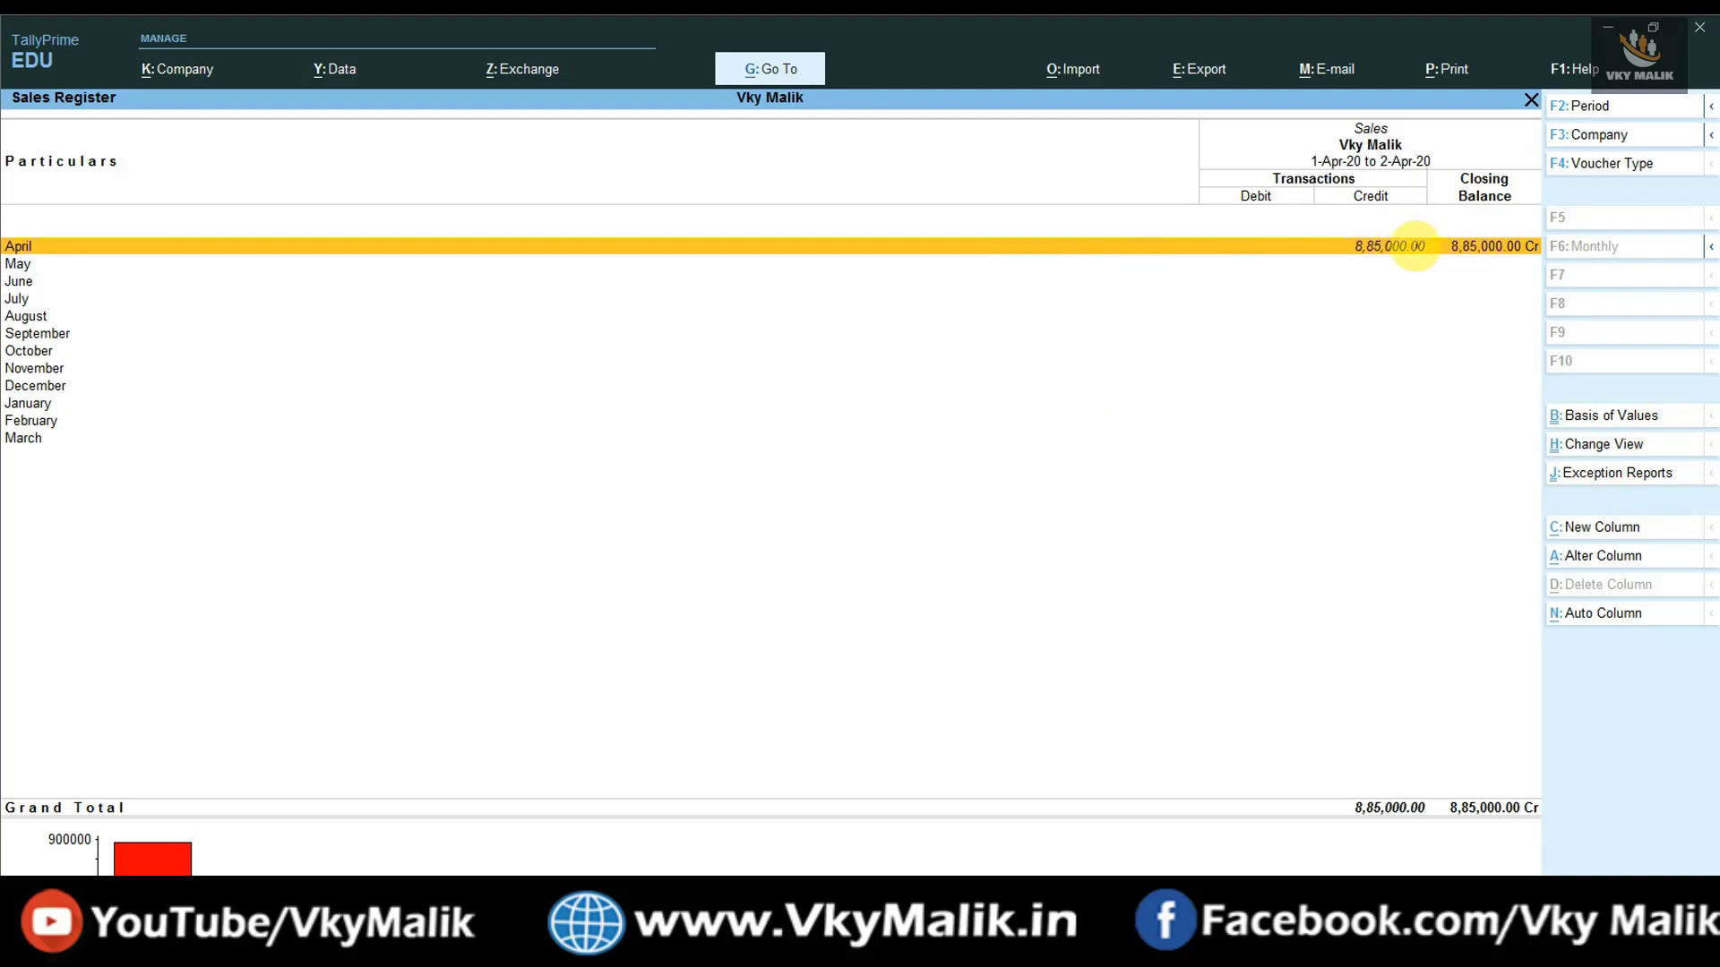
- Drill into April and open Total Telecom's Sales voucher No. 2 for alteration
double_click(1415, 245)
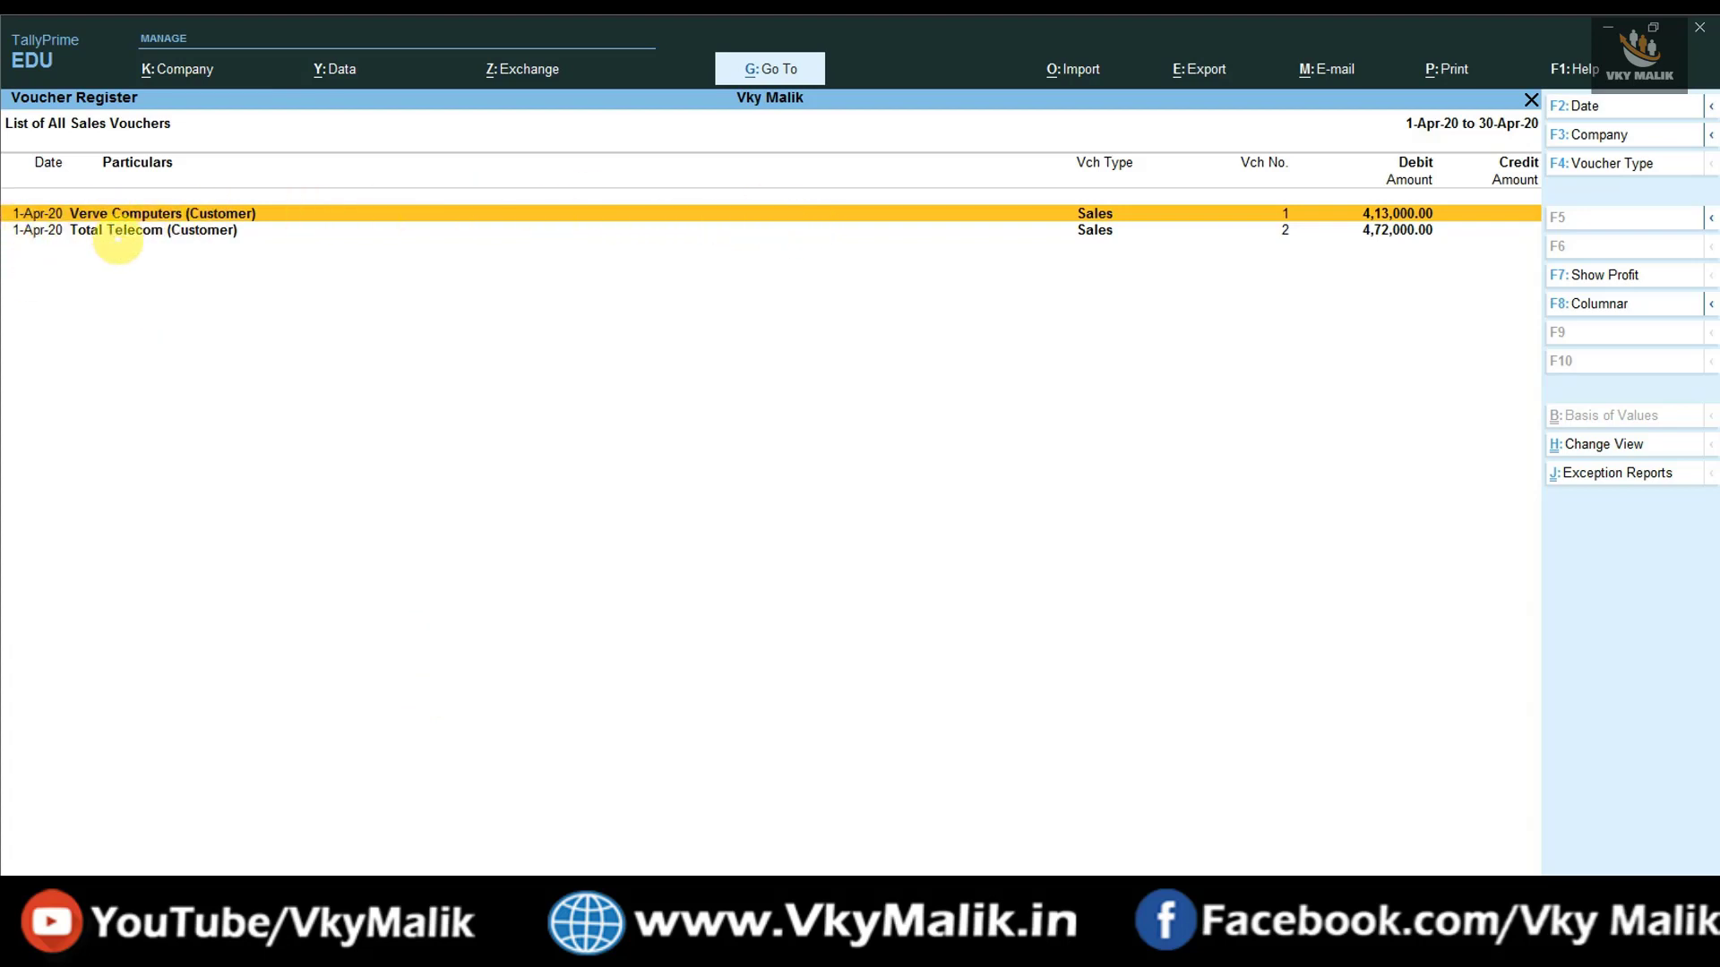
click(113, 230)
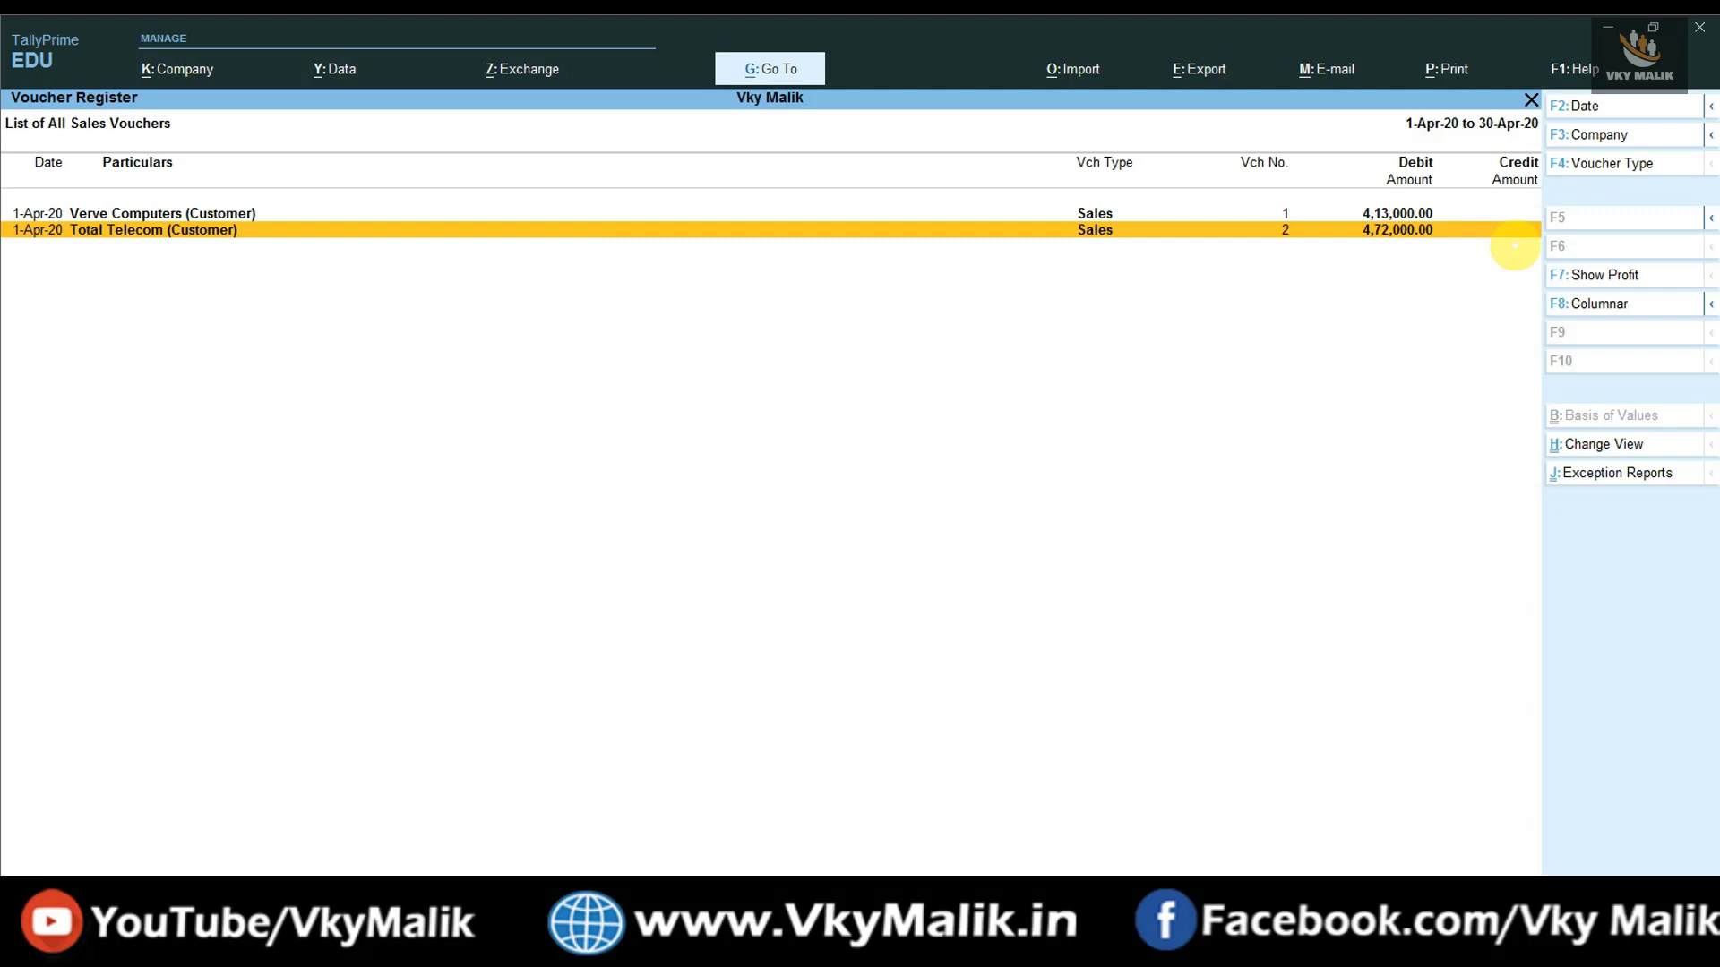
key(Return)
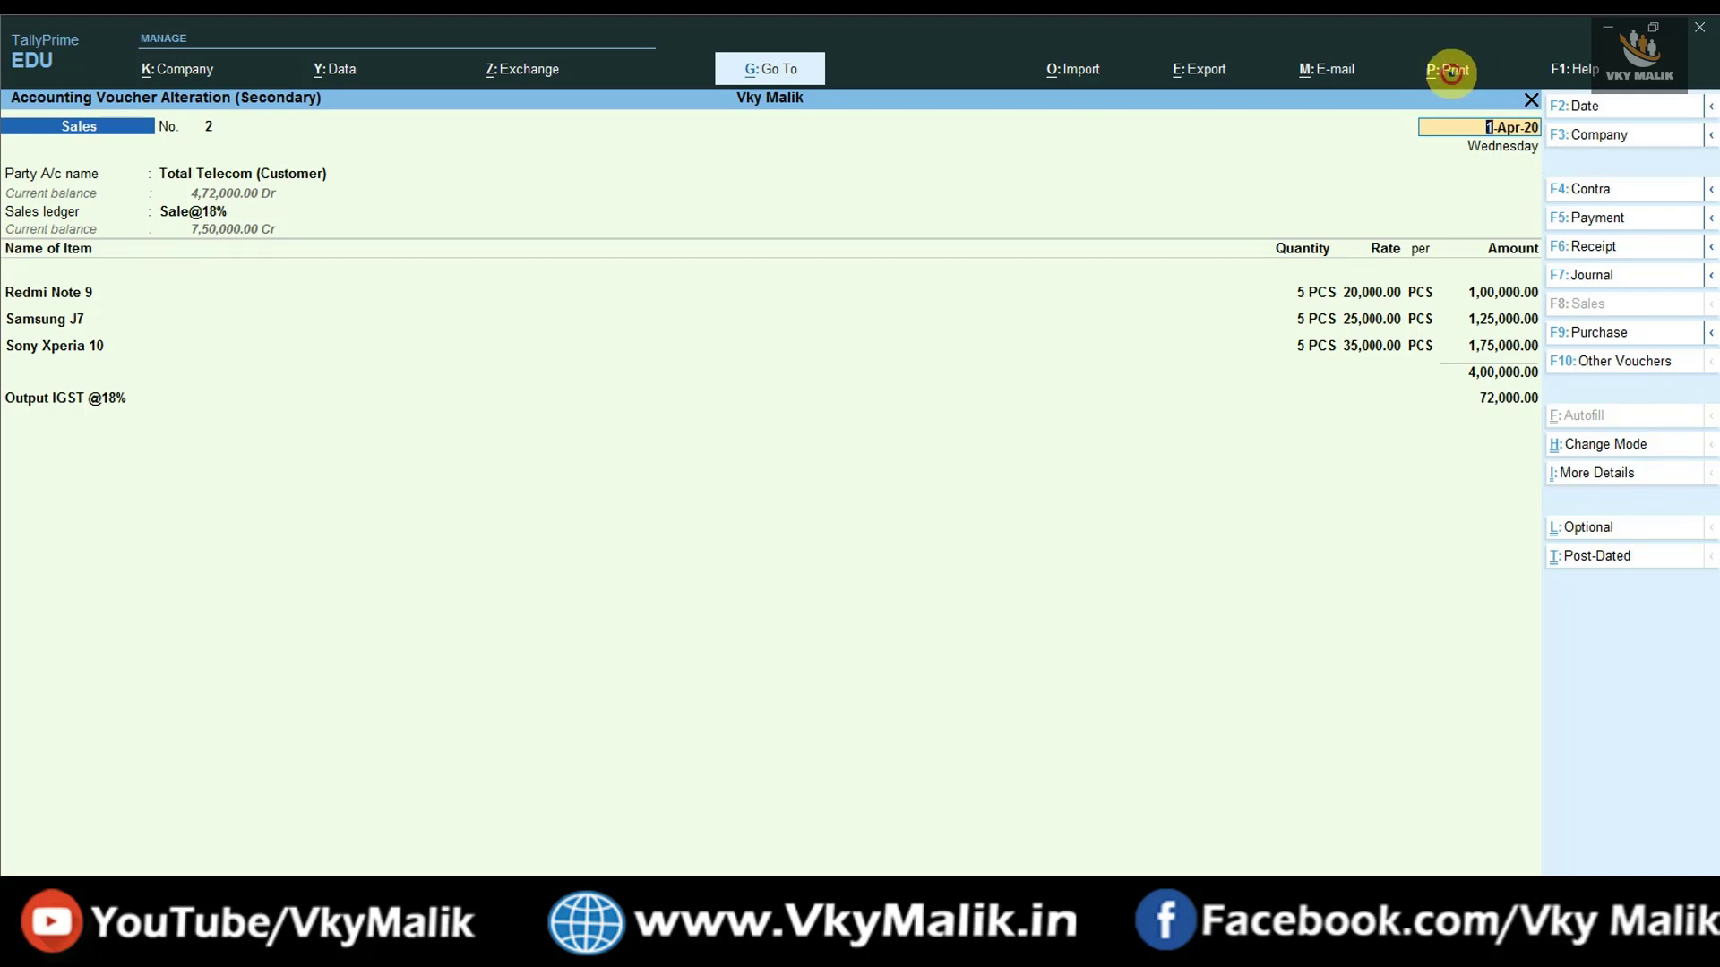
- Print the current voucher and preview Total Telecom's Tax Invoice No. 2 totalling ₹4,72,000.00
click(1451, 72)
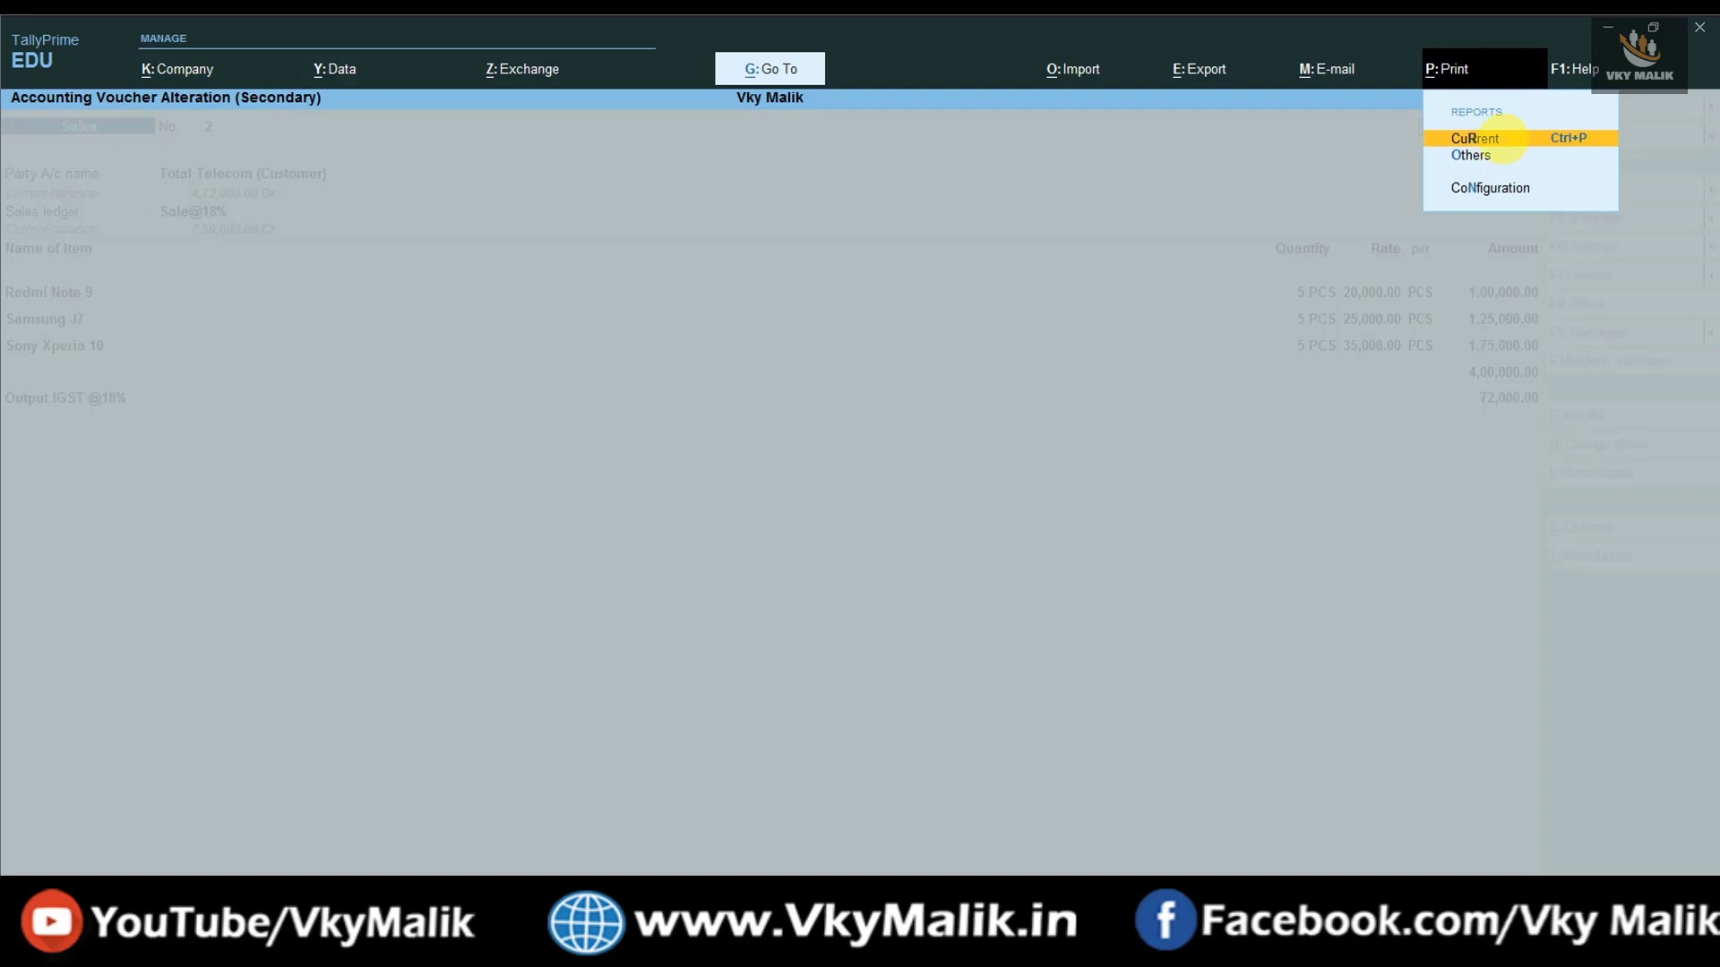
click(1503, 139)
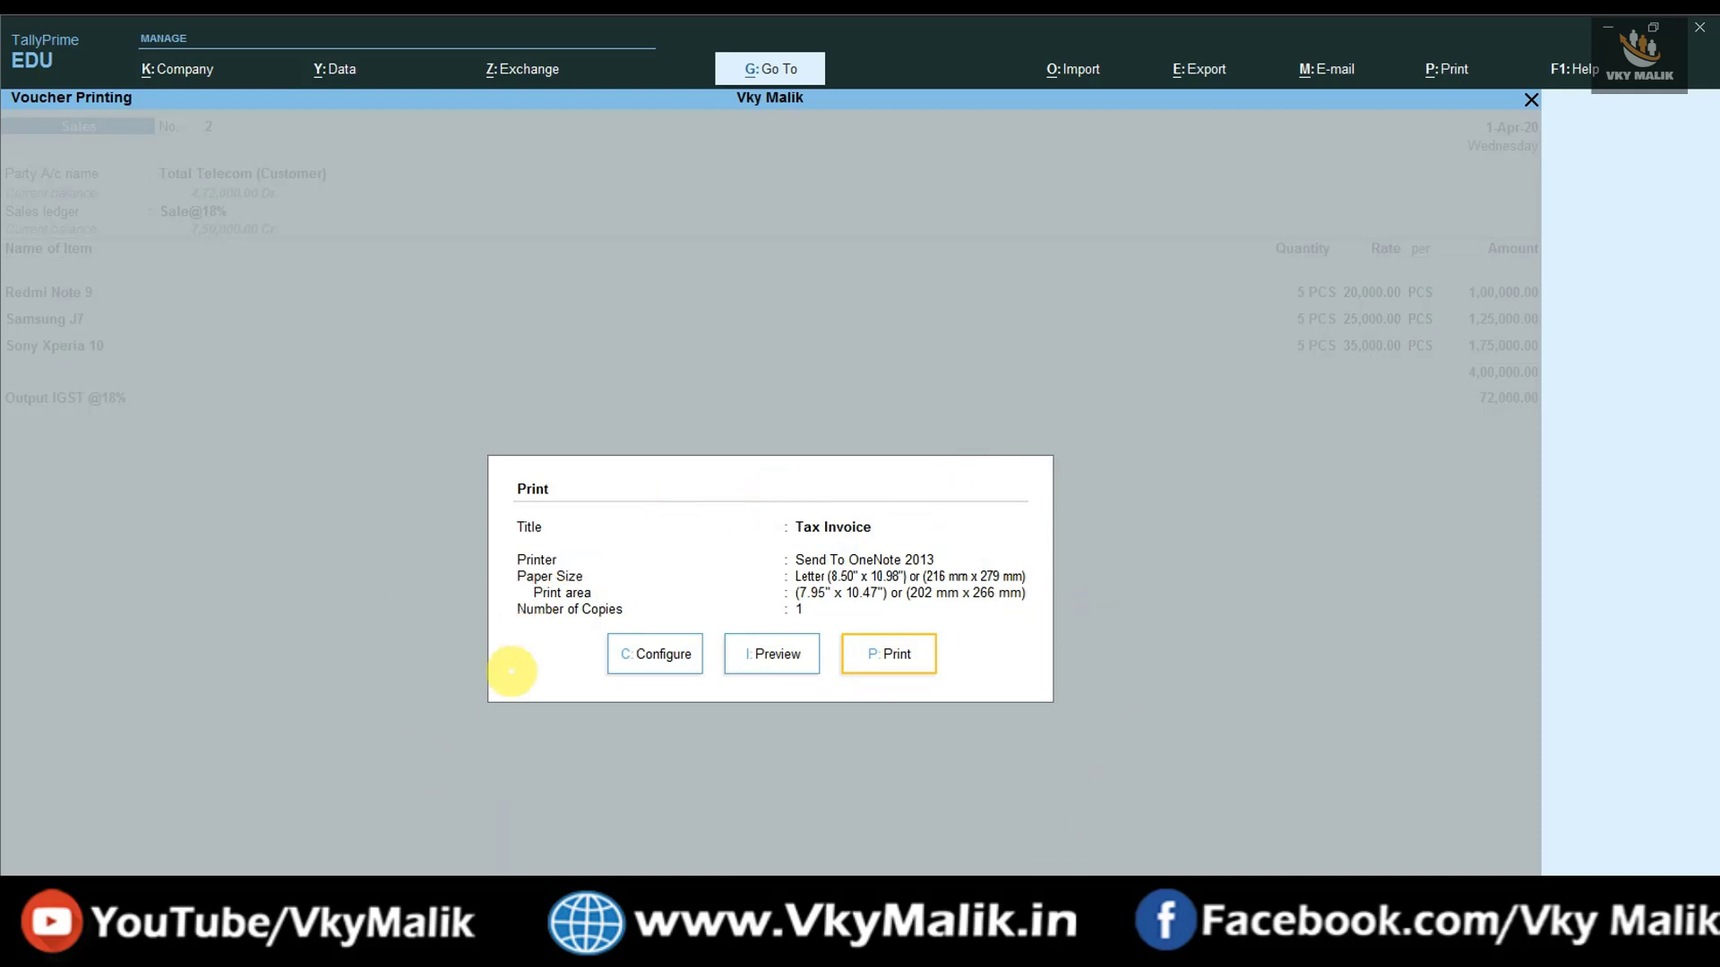
click(661, 653)
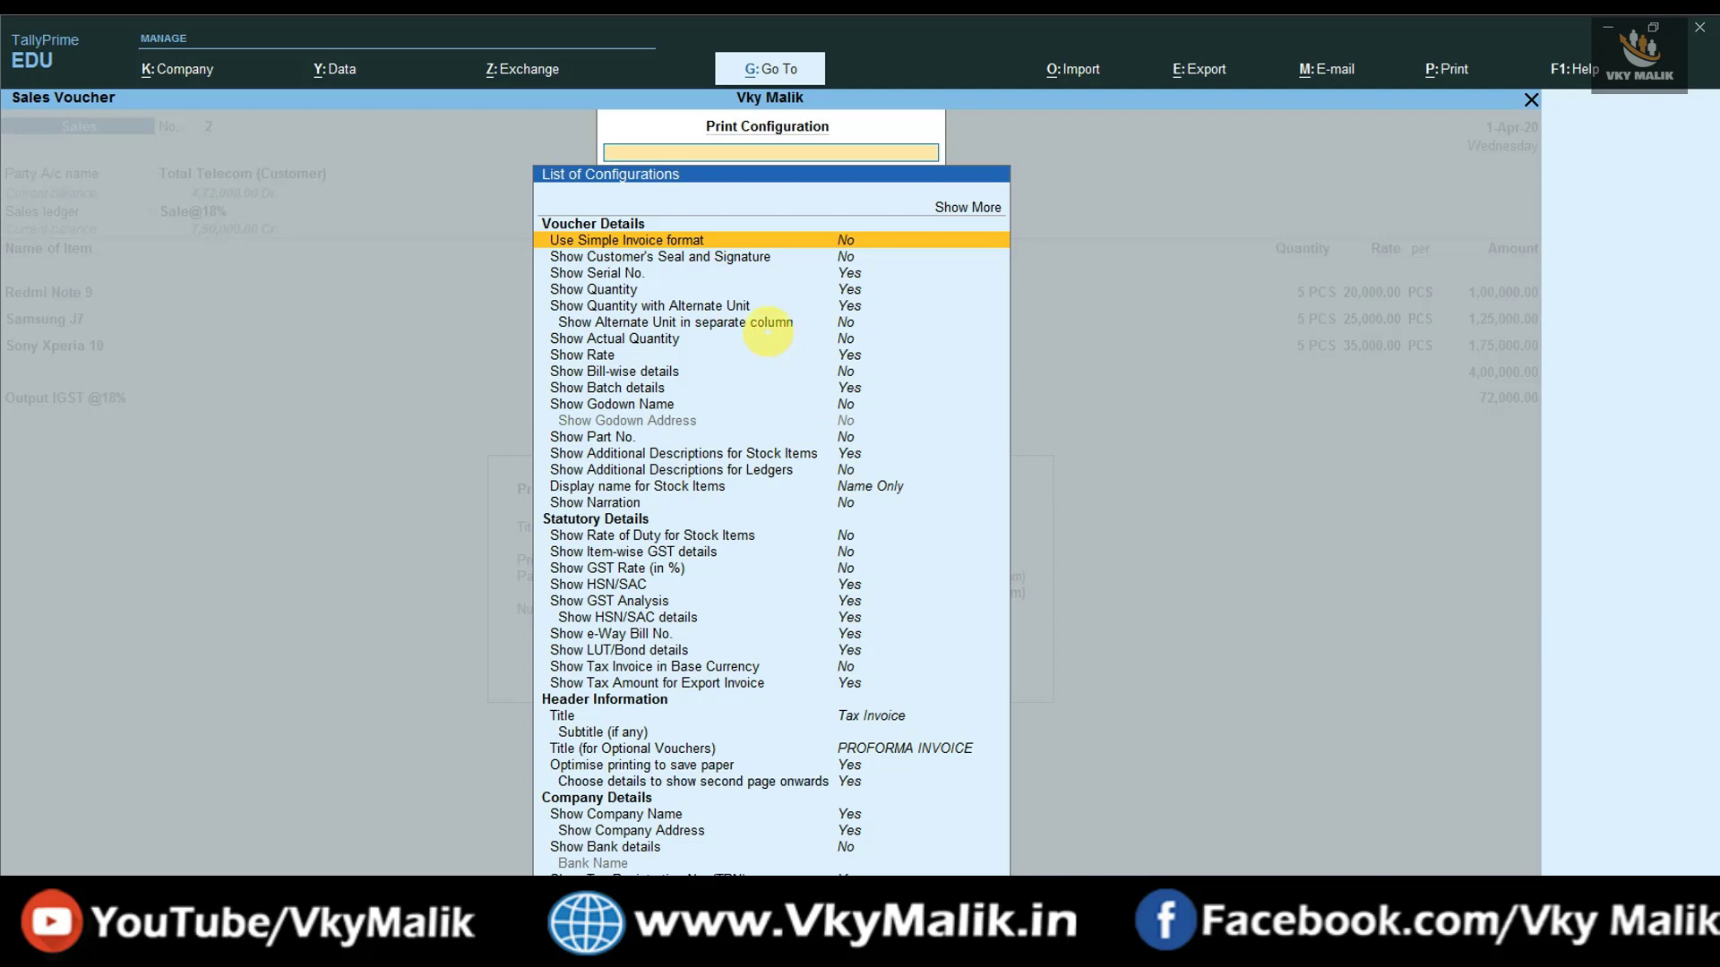
key(Escape)
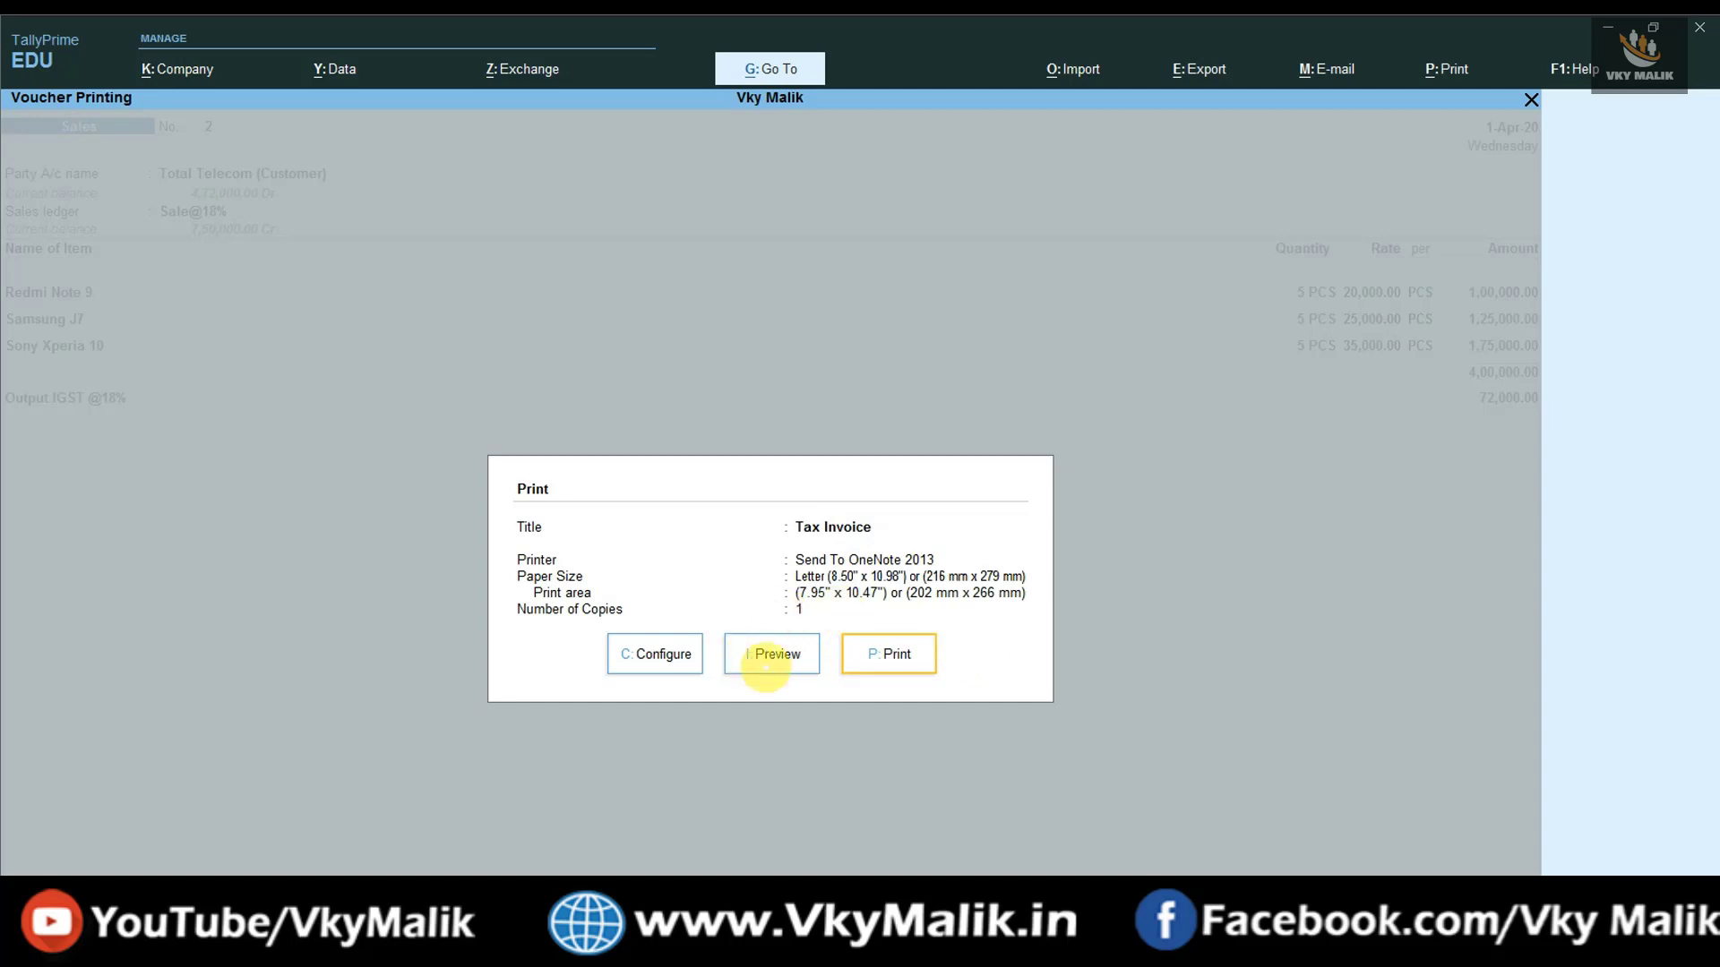
click(776, 654)
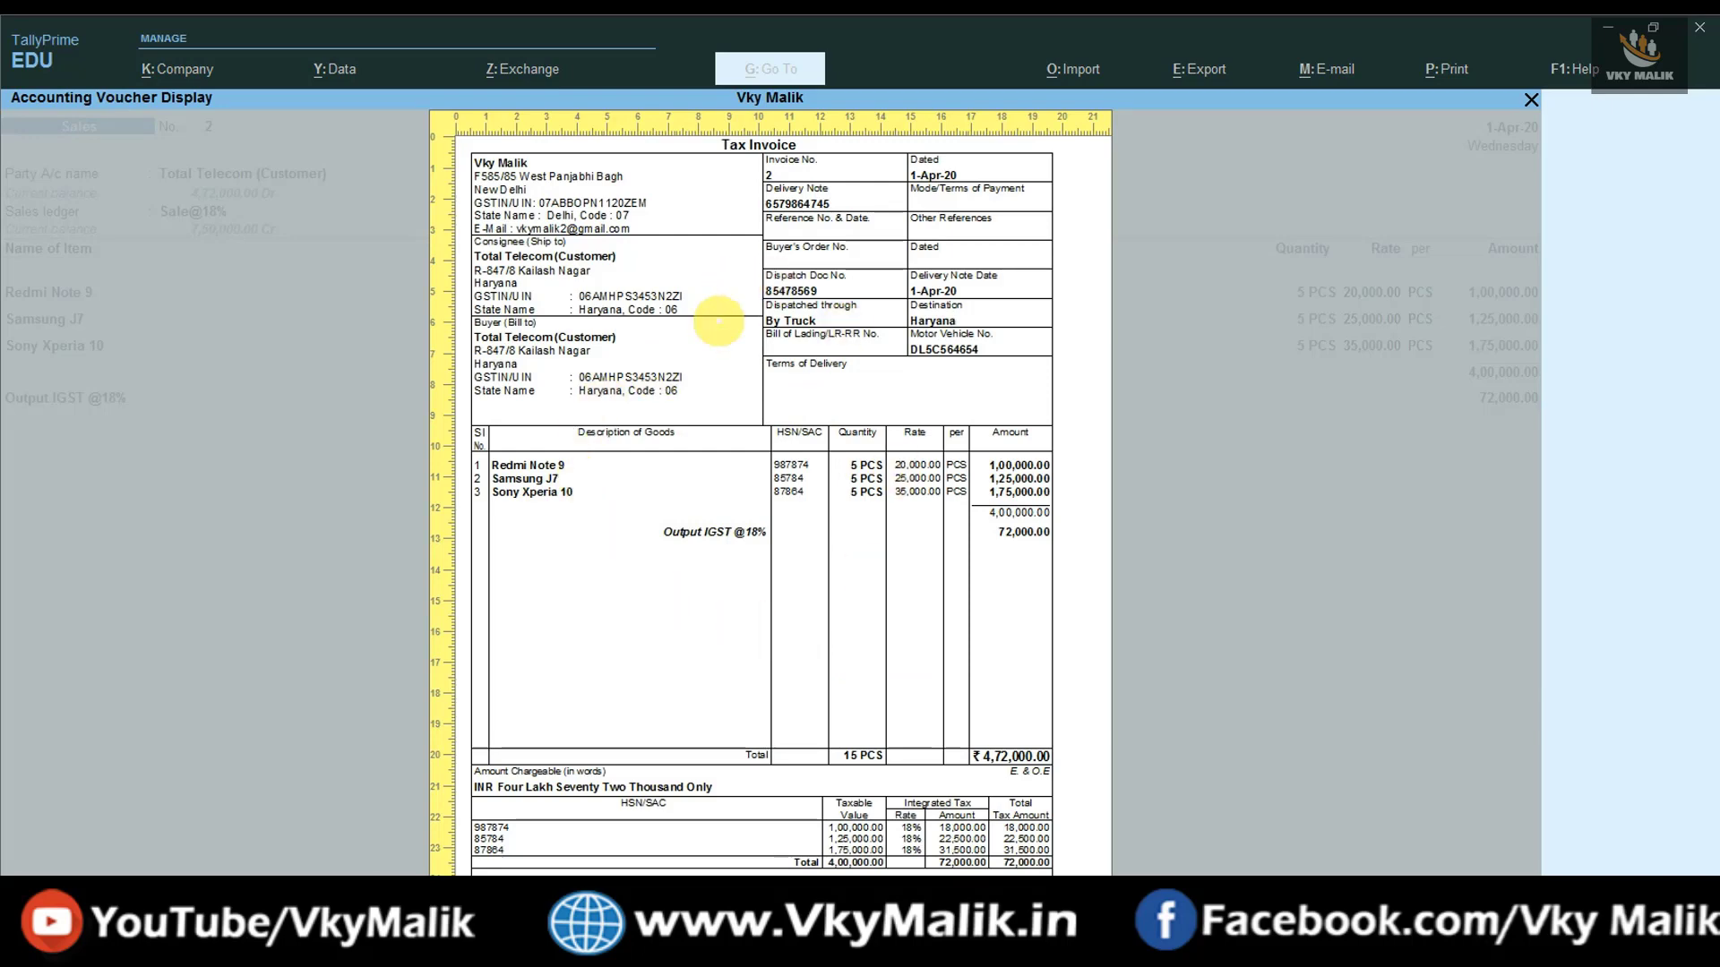
- Zoom and scroll through the Tax Invoice and HSN summary, then return to voucher No. 2
key(alt+z)
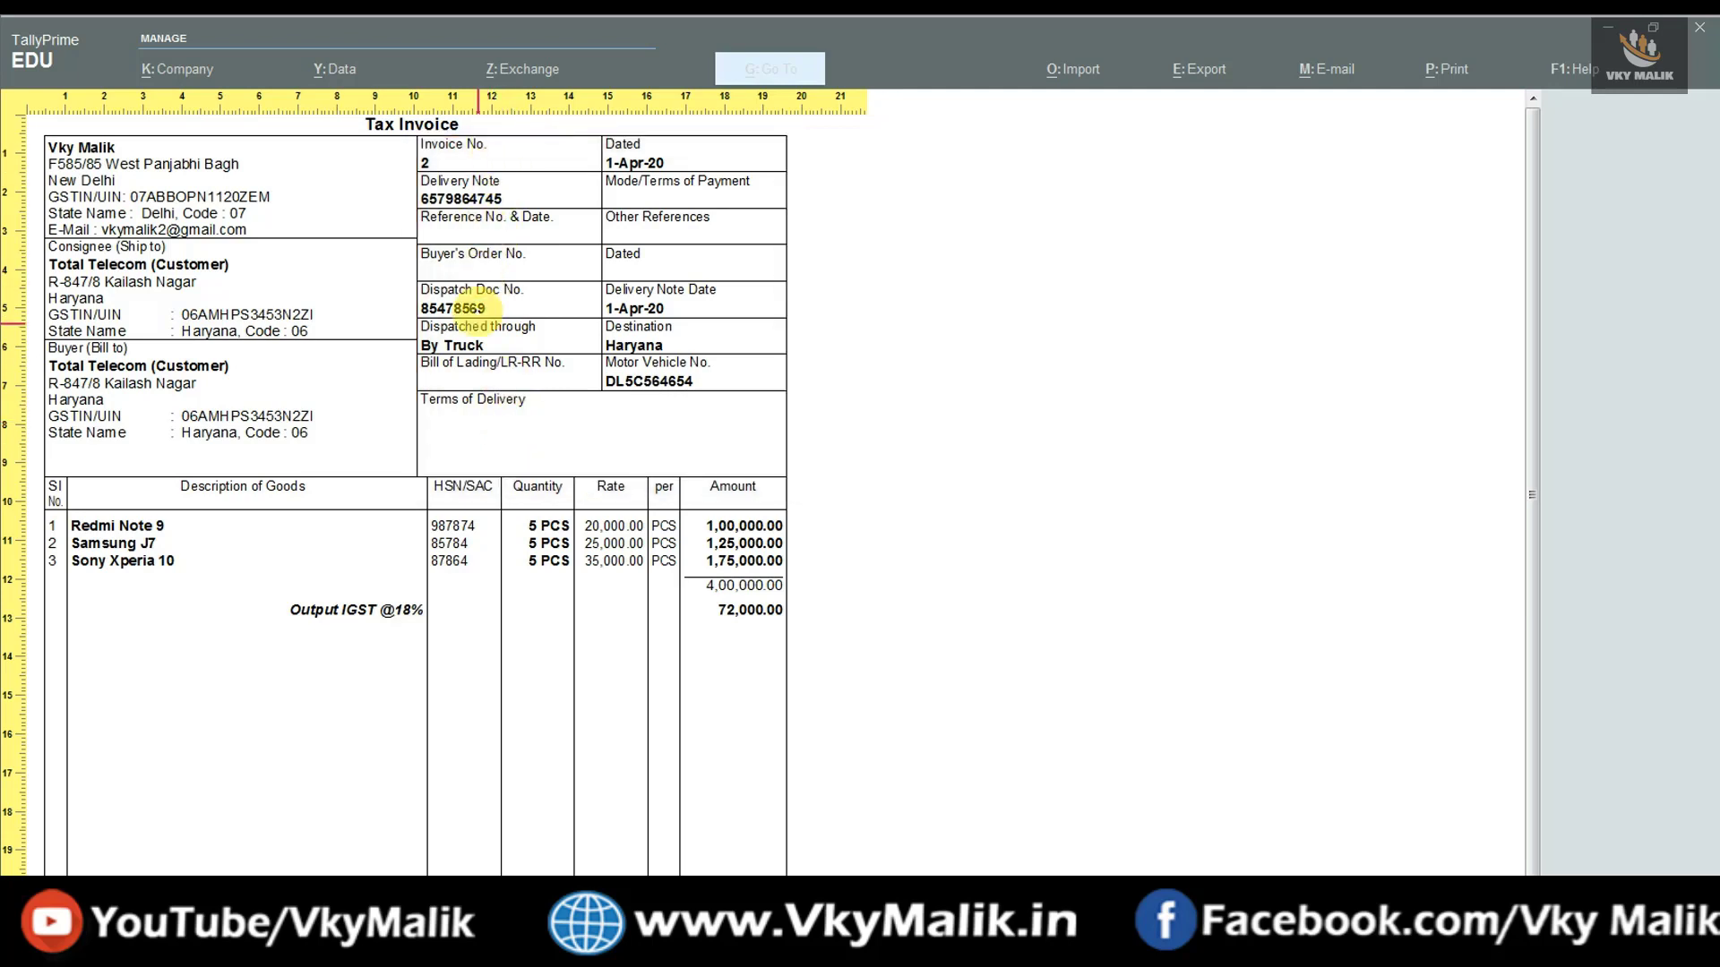
scroll(667, 142, down, 4)
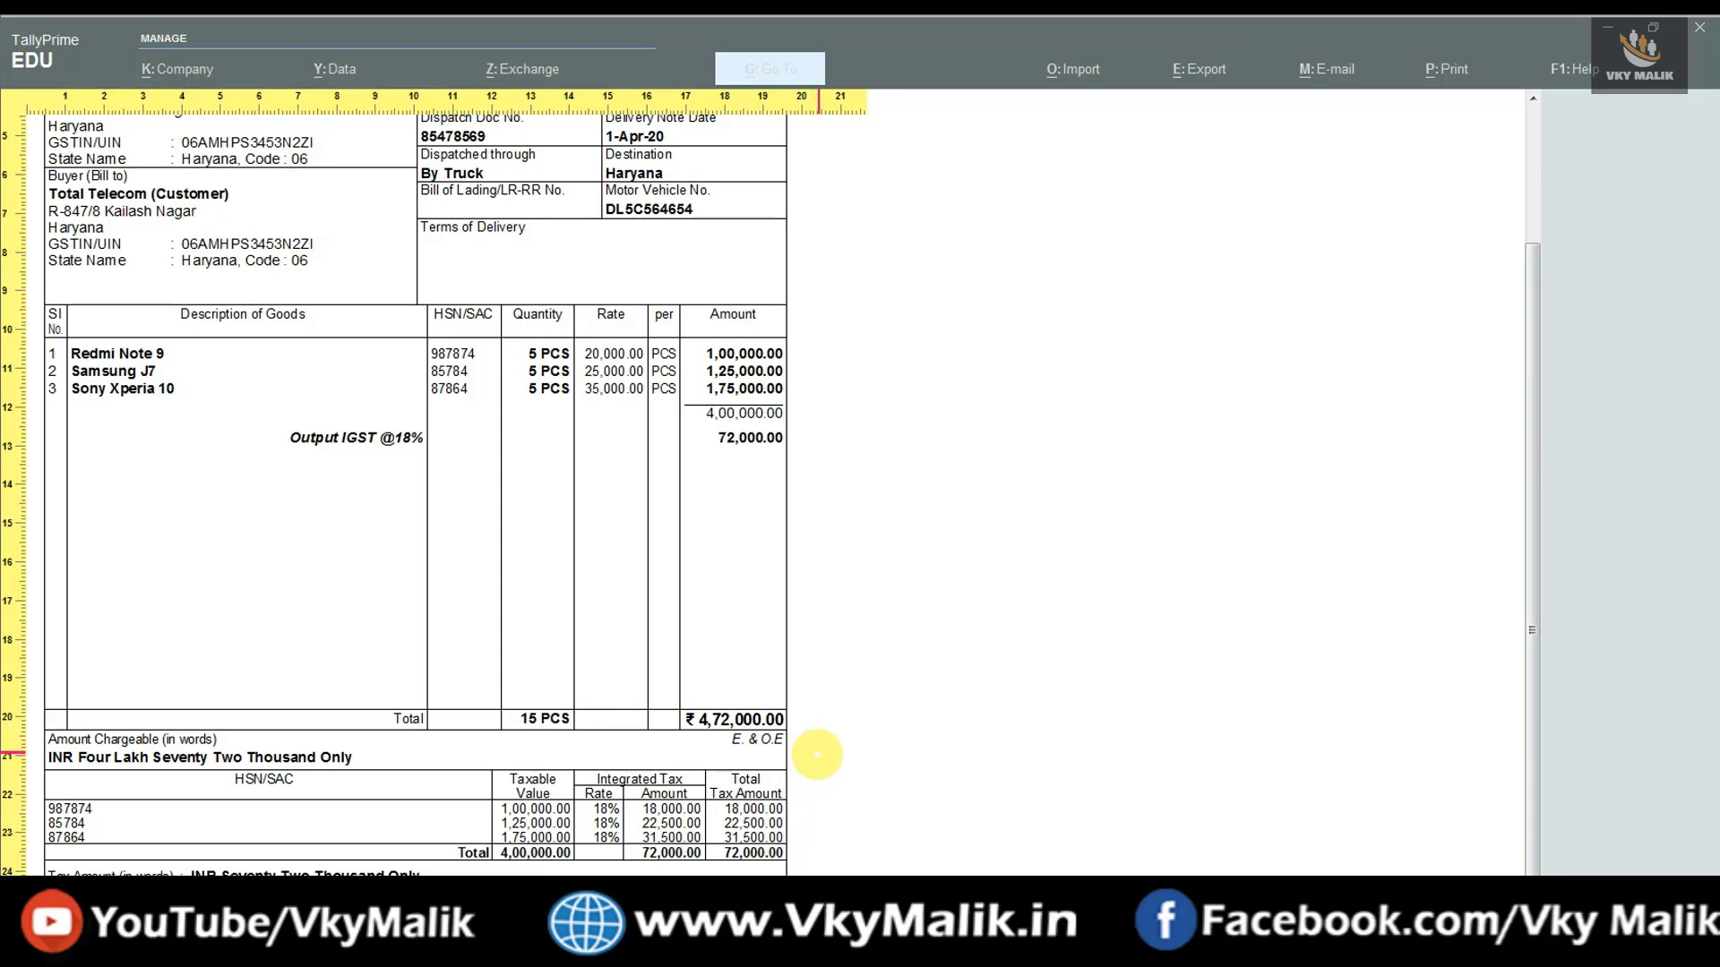
key(Escape)
key(Escape)
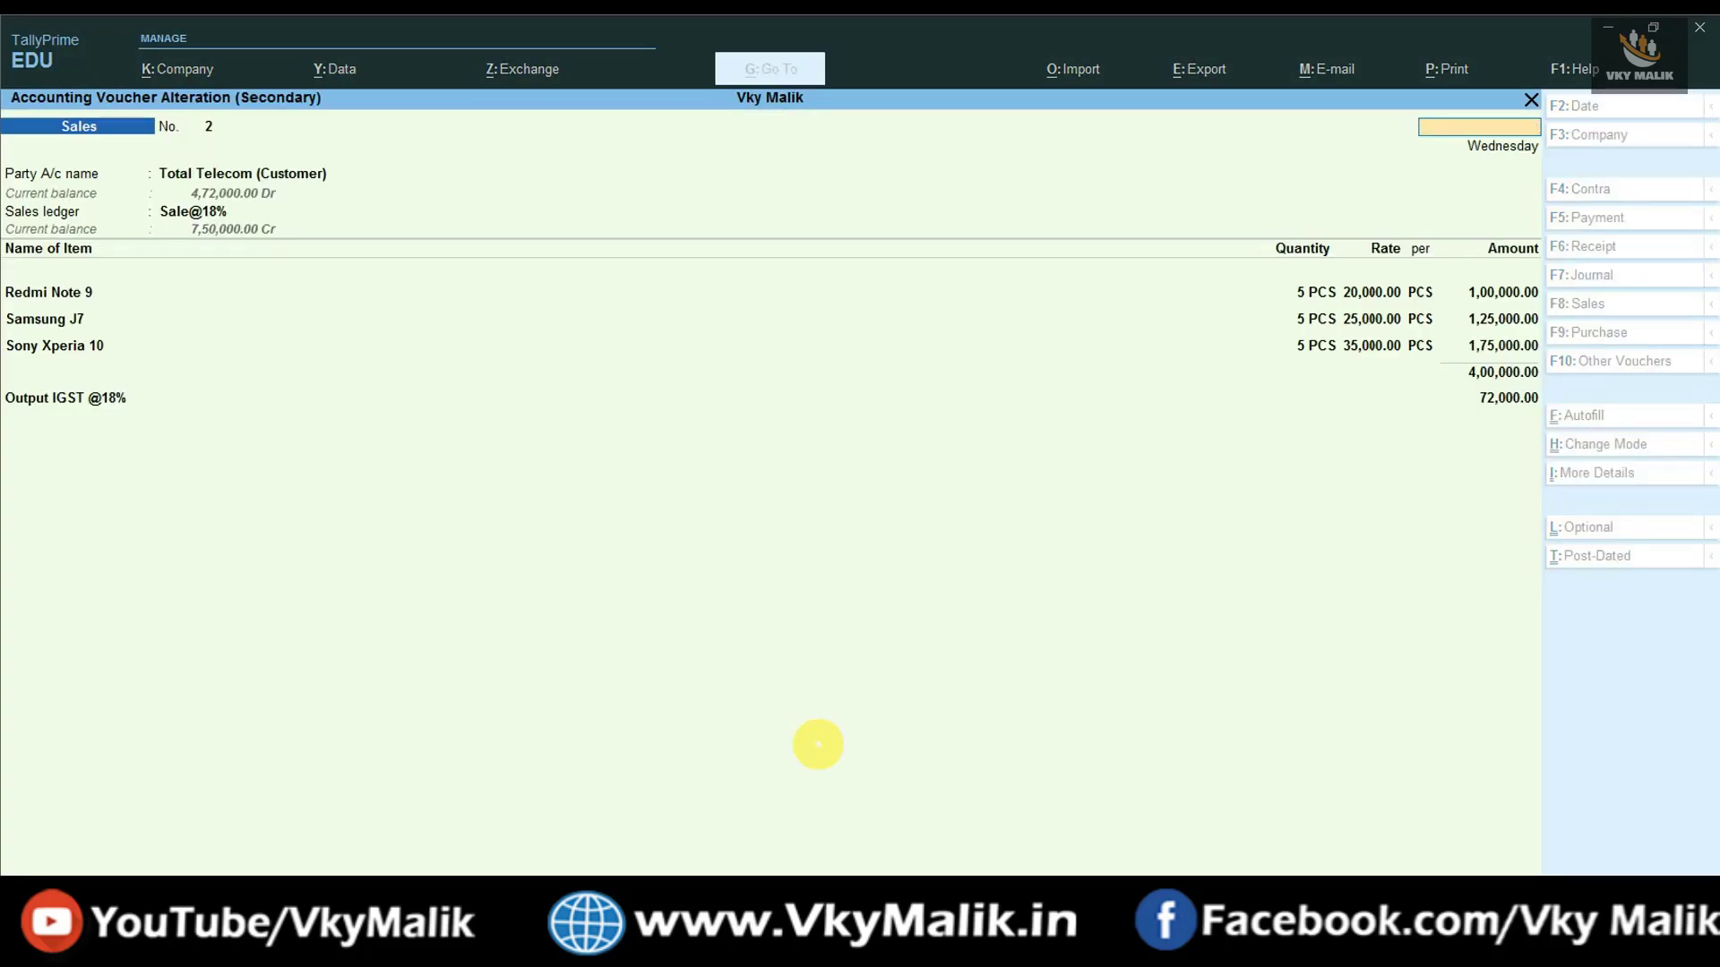
key(Escape)
key(Escape)
key(Escape)
key(Escape)
key(Escape)
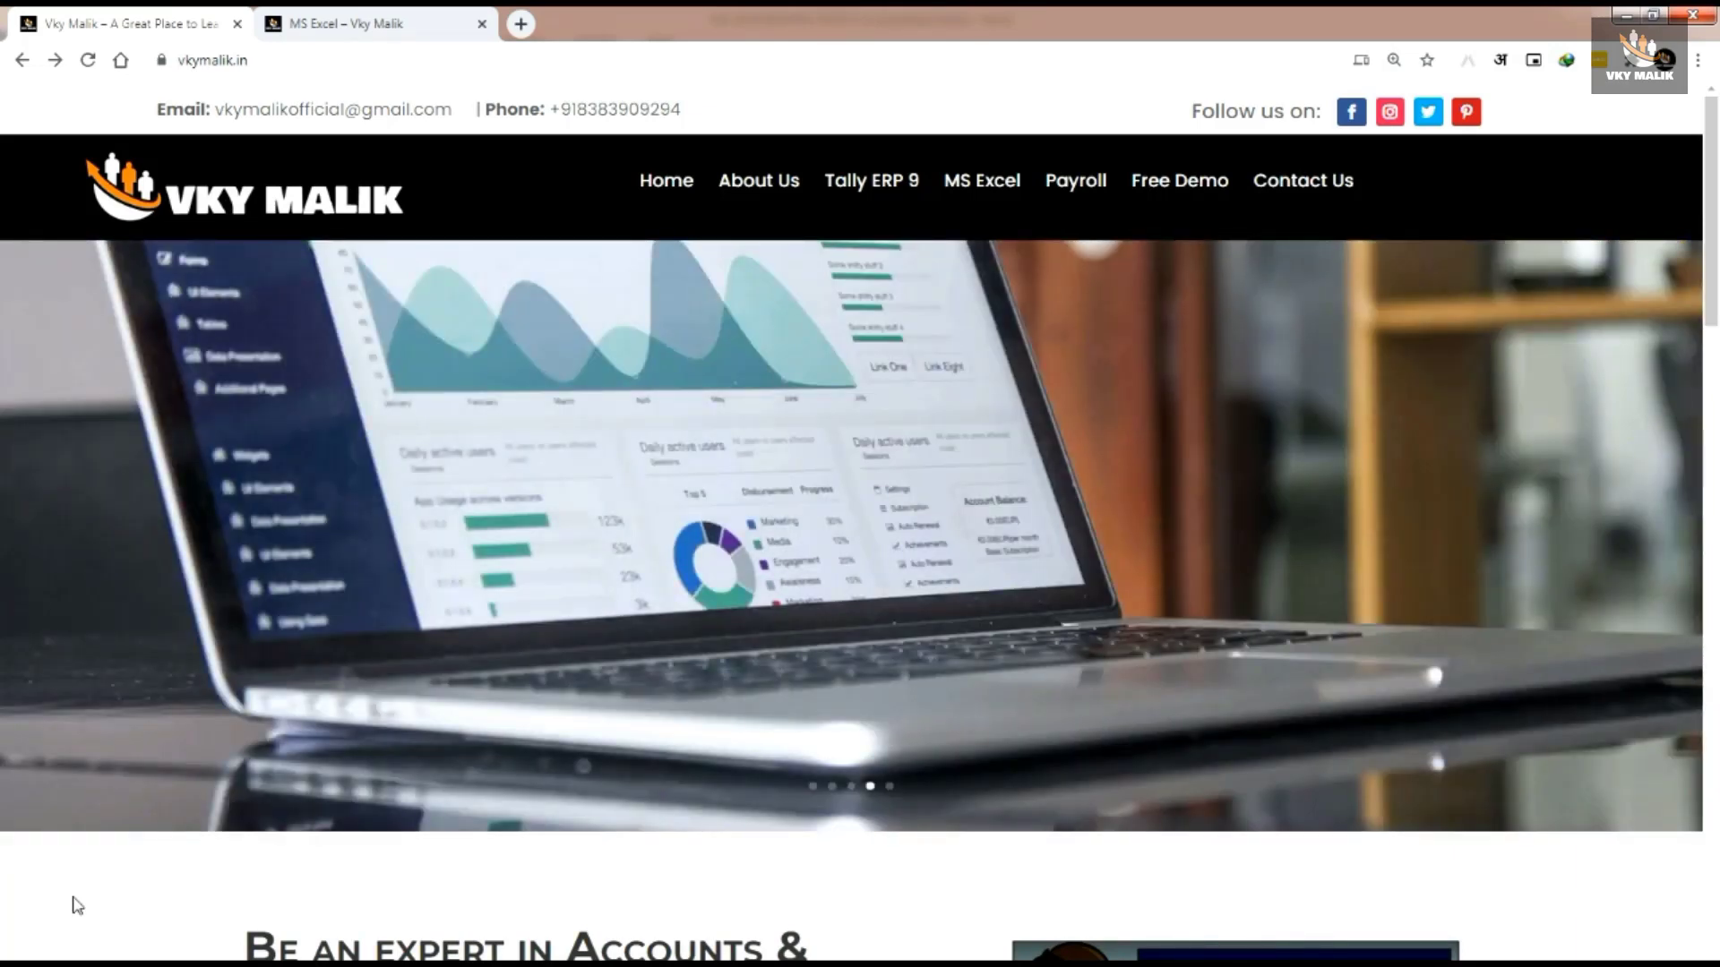
- On vkymalik.in, open the Microsoft Excel Basic to Advance course page from Popular Courses
click(287, 61)
click(311, 60)
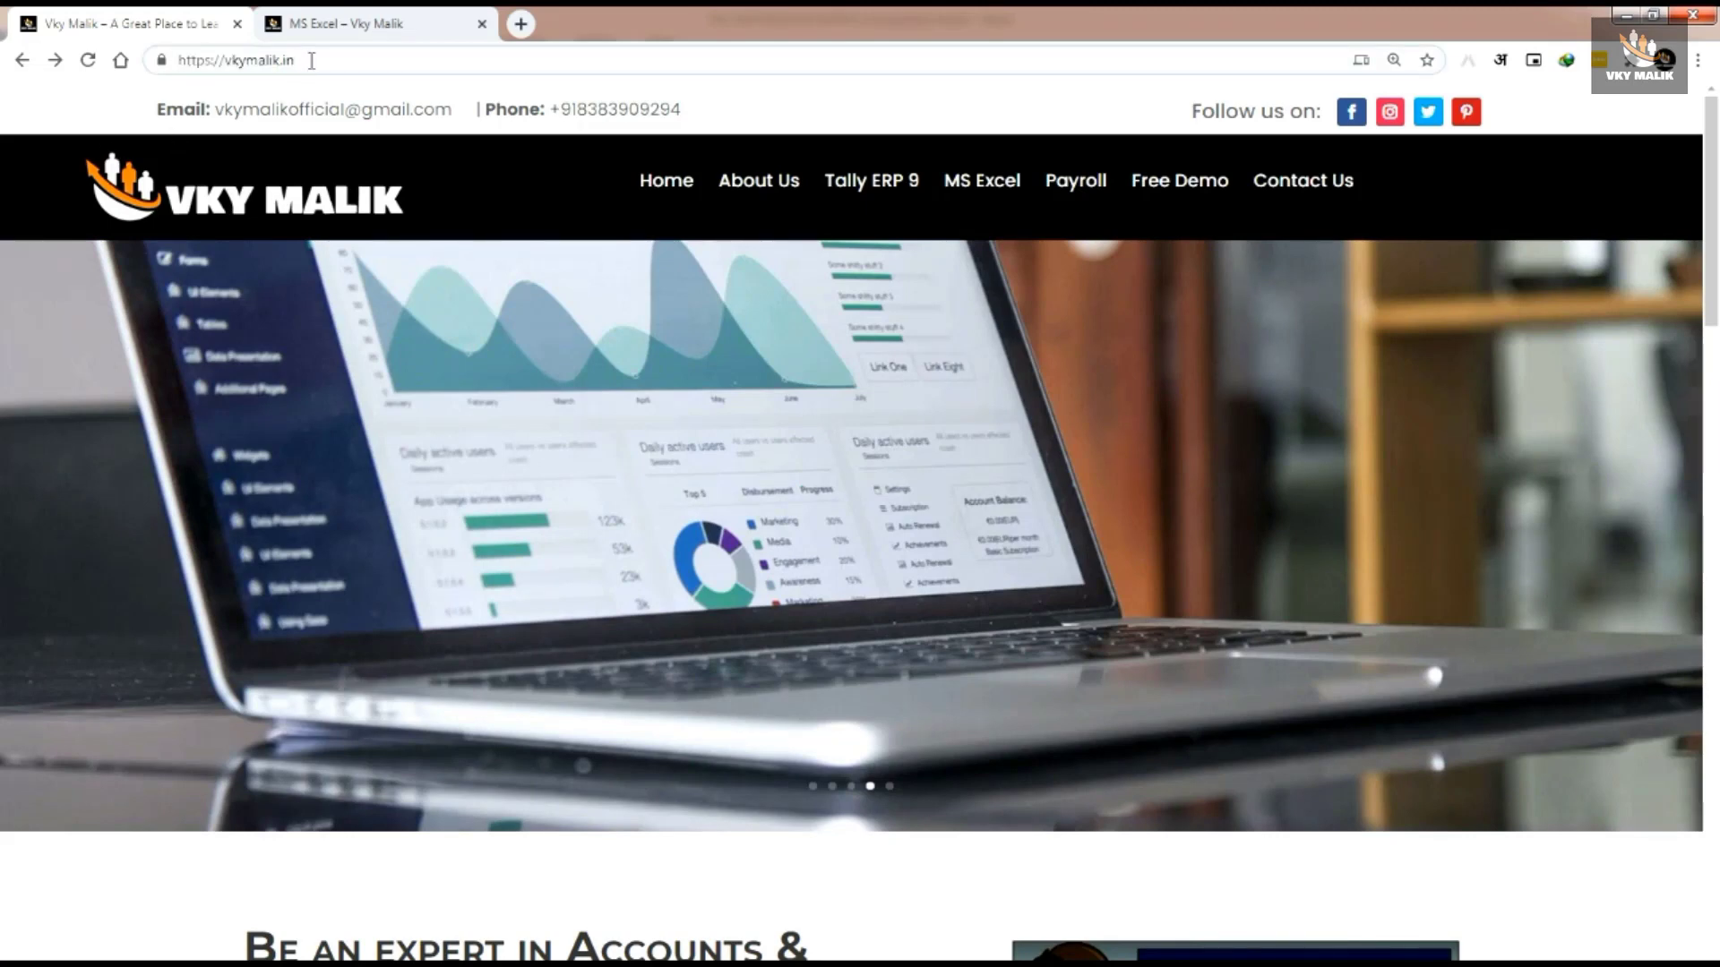
click(45, 894)
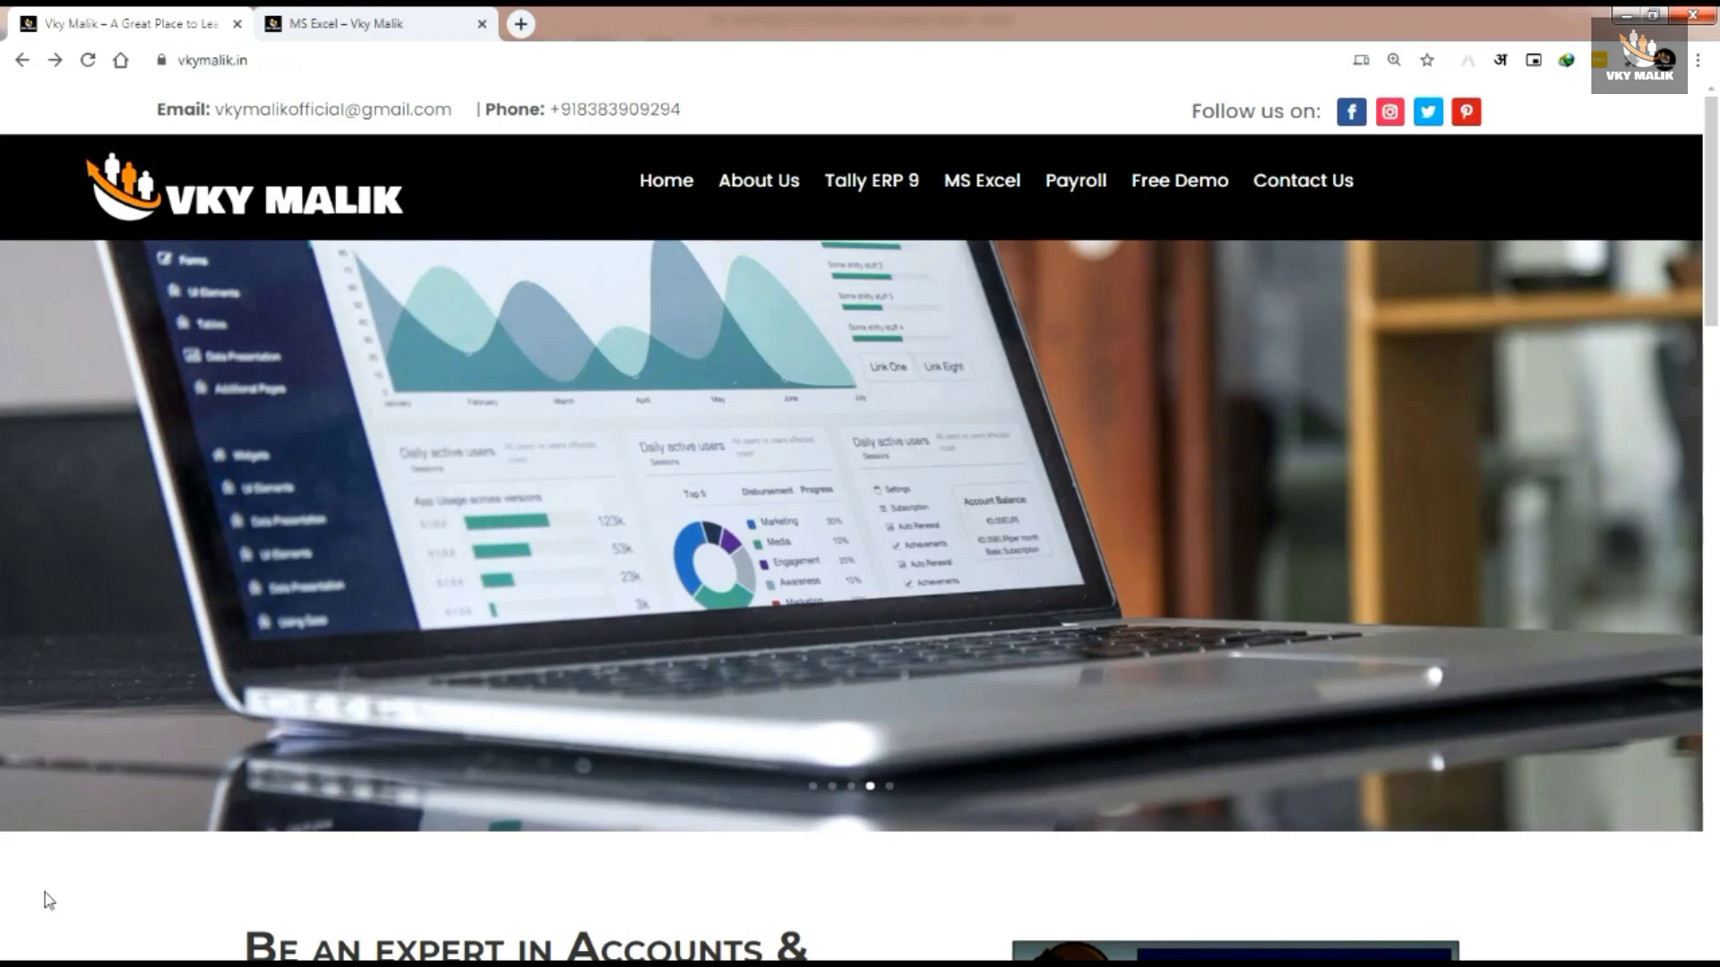
scroll(383, 756, down, 3)
scroll(388, 762, down, 10)
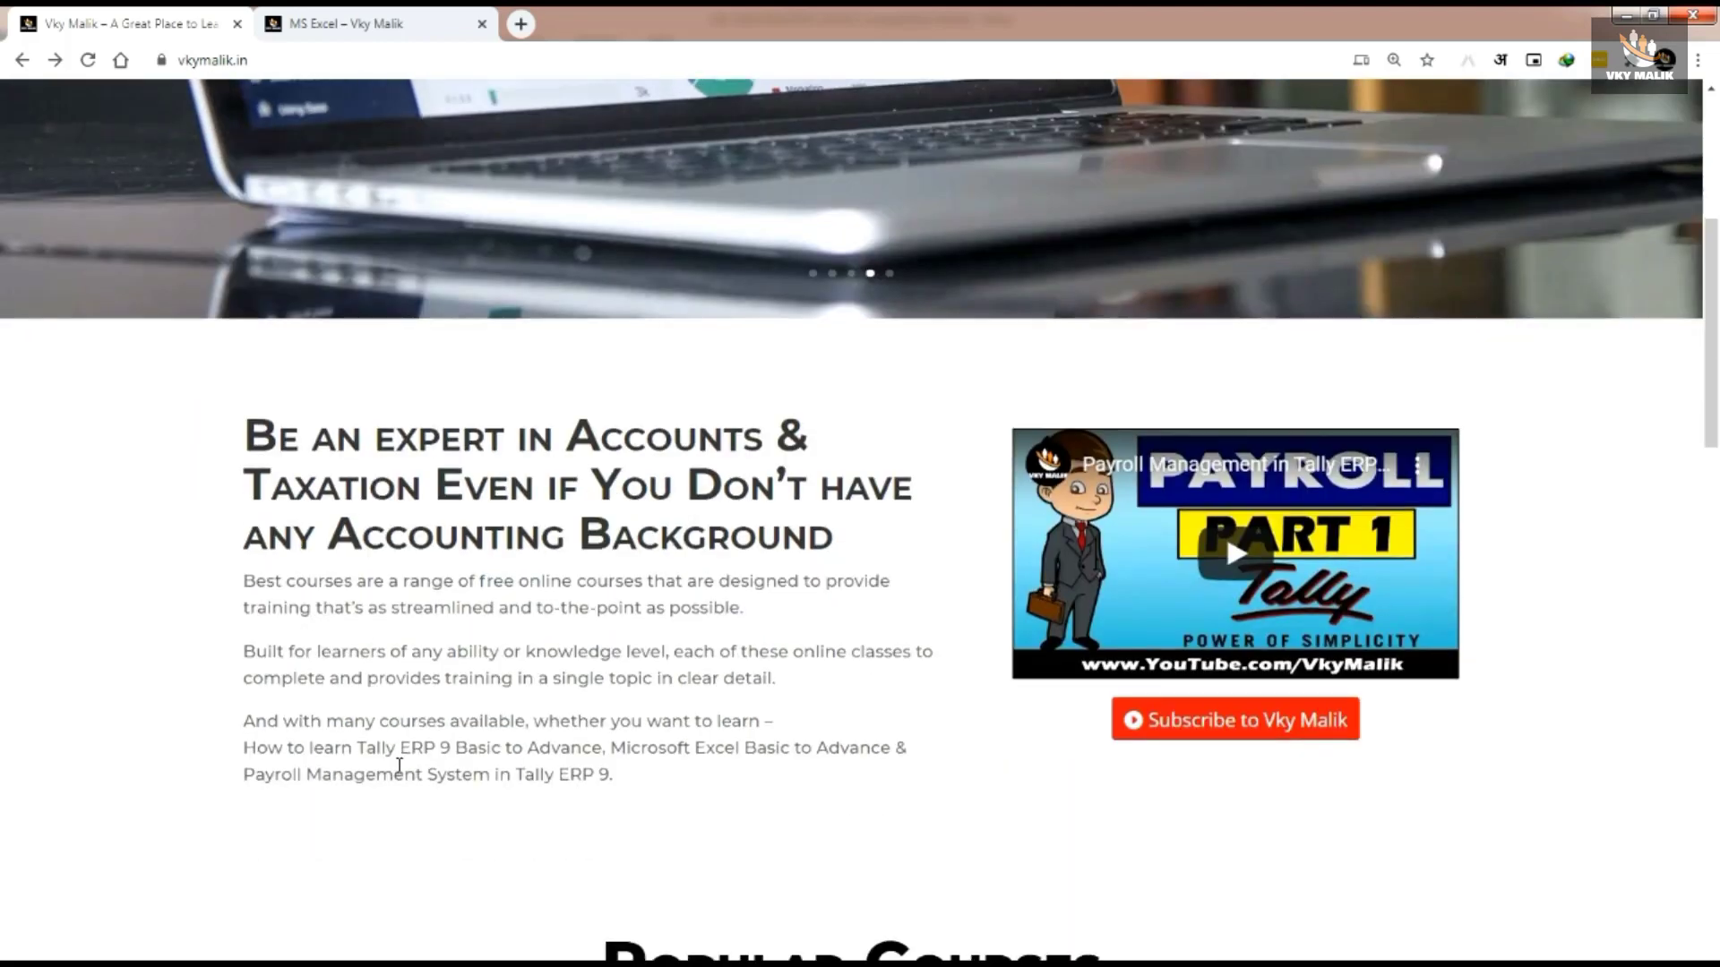
scroll(408, 766, down, 1)
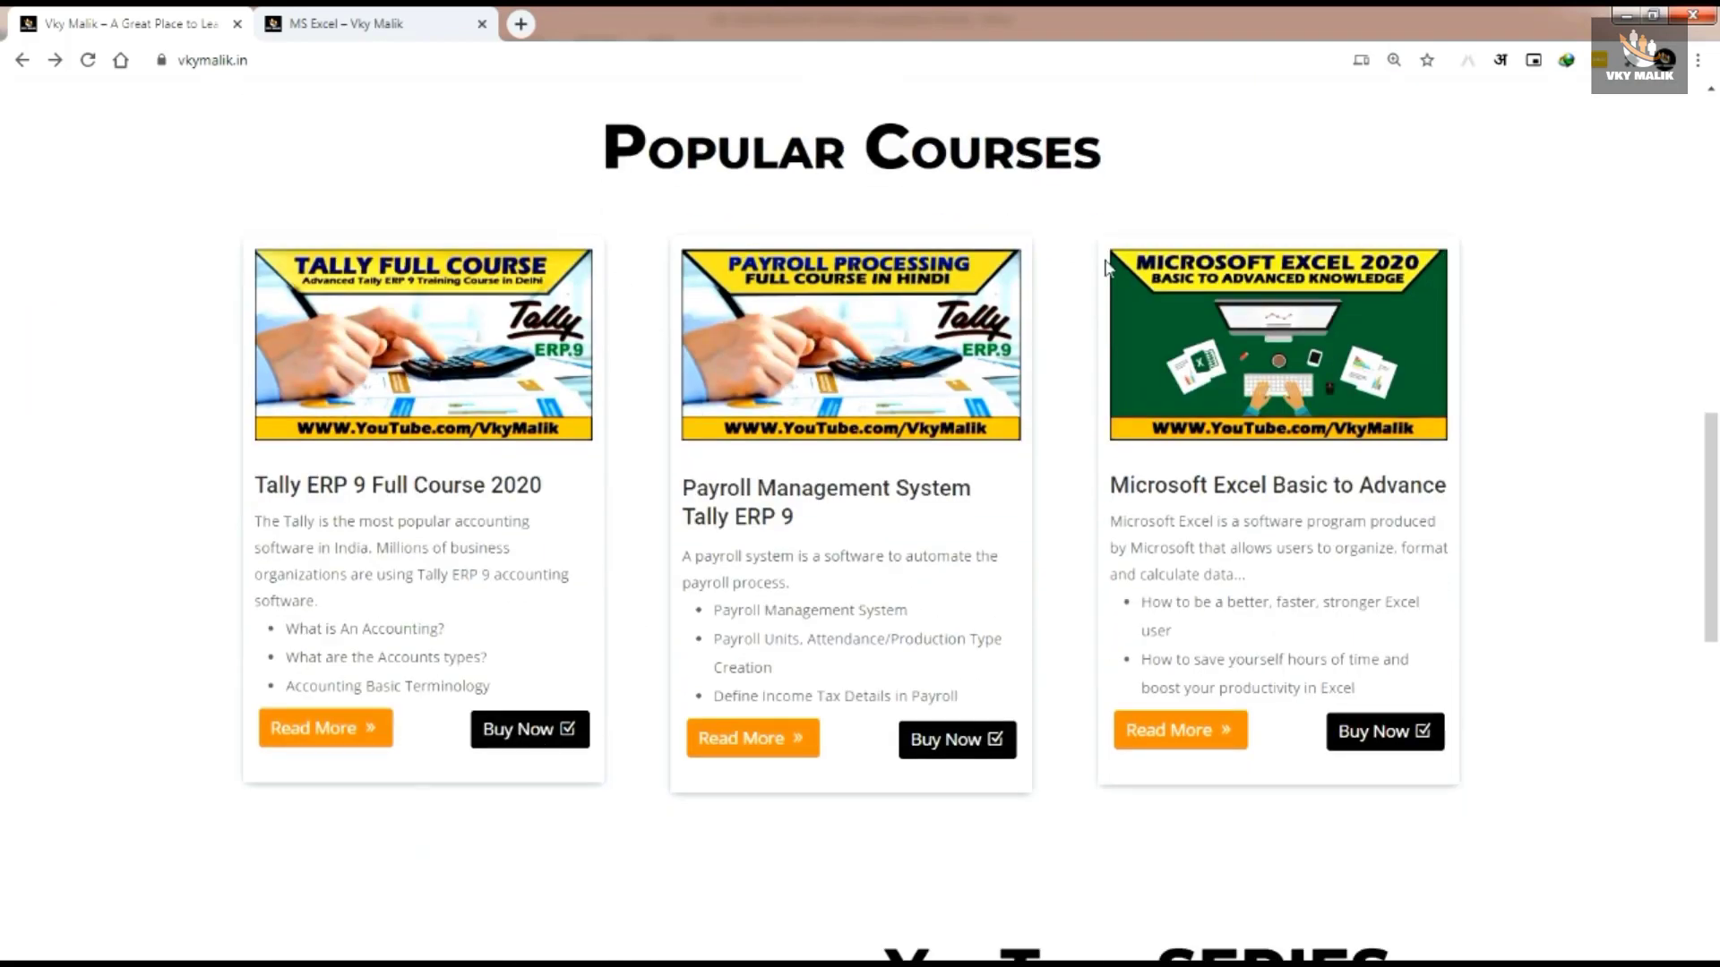
drag(1058, 186, 1555, 819)
key(Escape)
click(1179, 744)
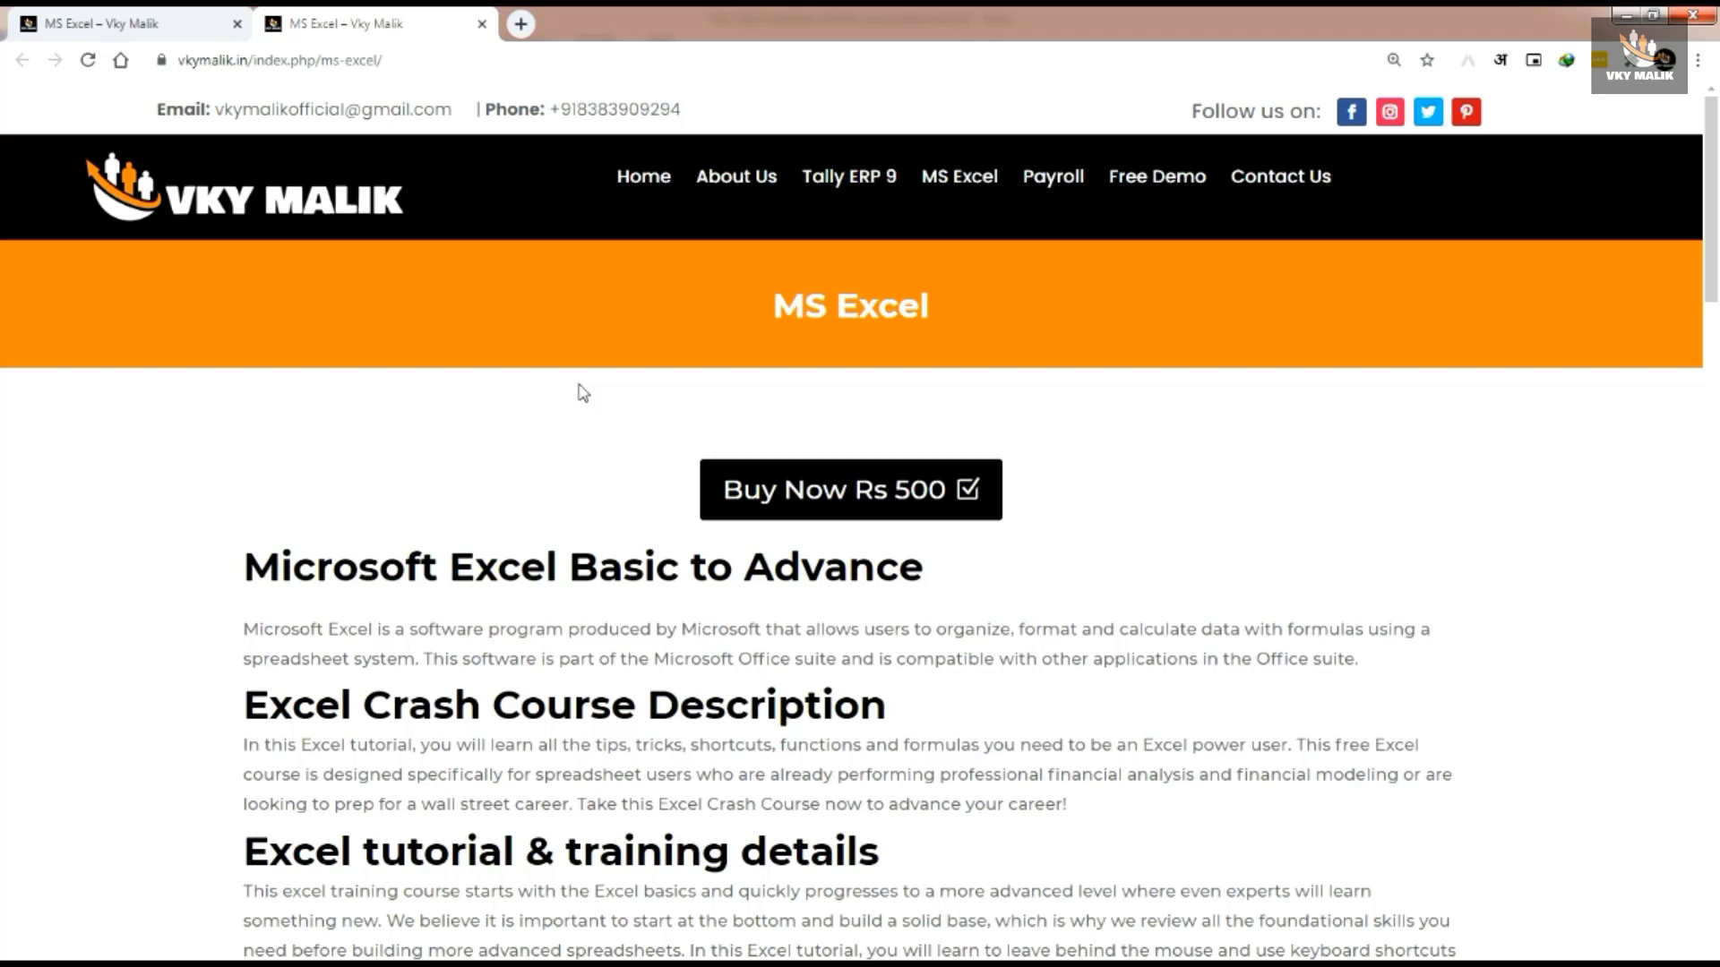
scroll(582, 393, down, 3)
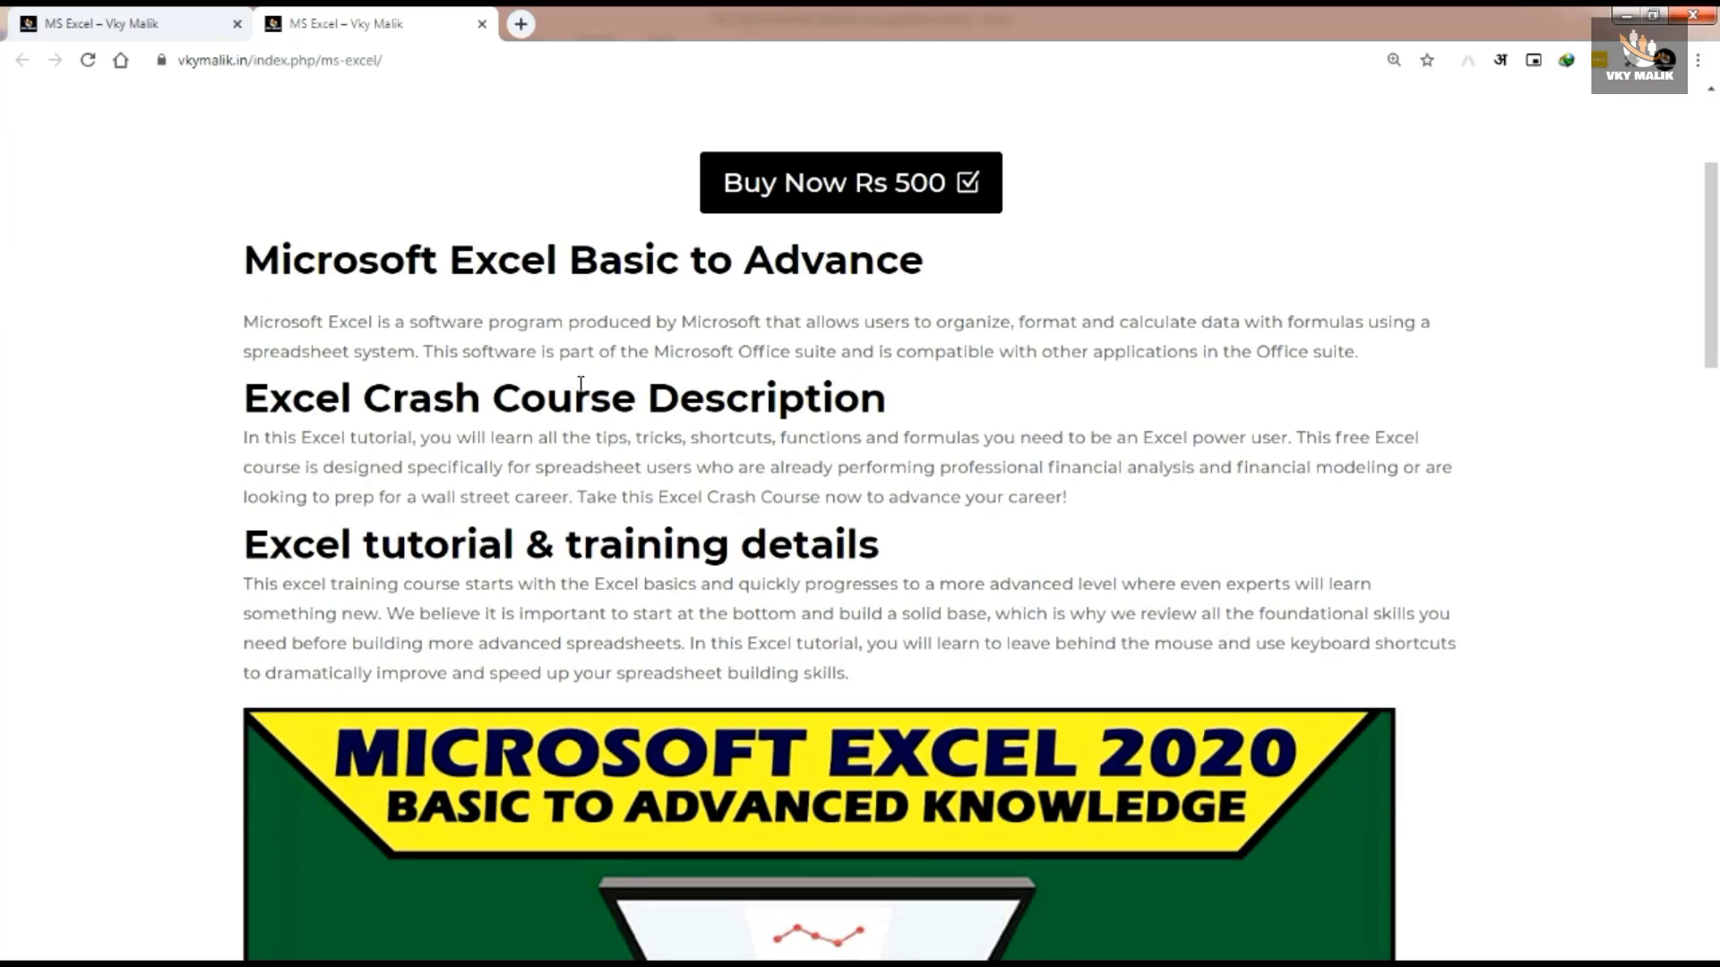
scroll(580, 384, down, 2)
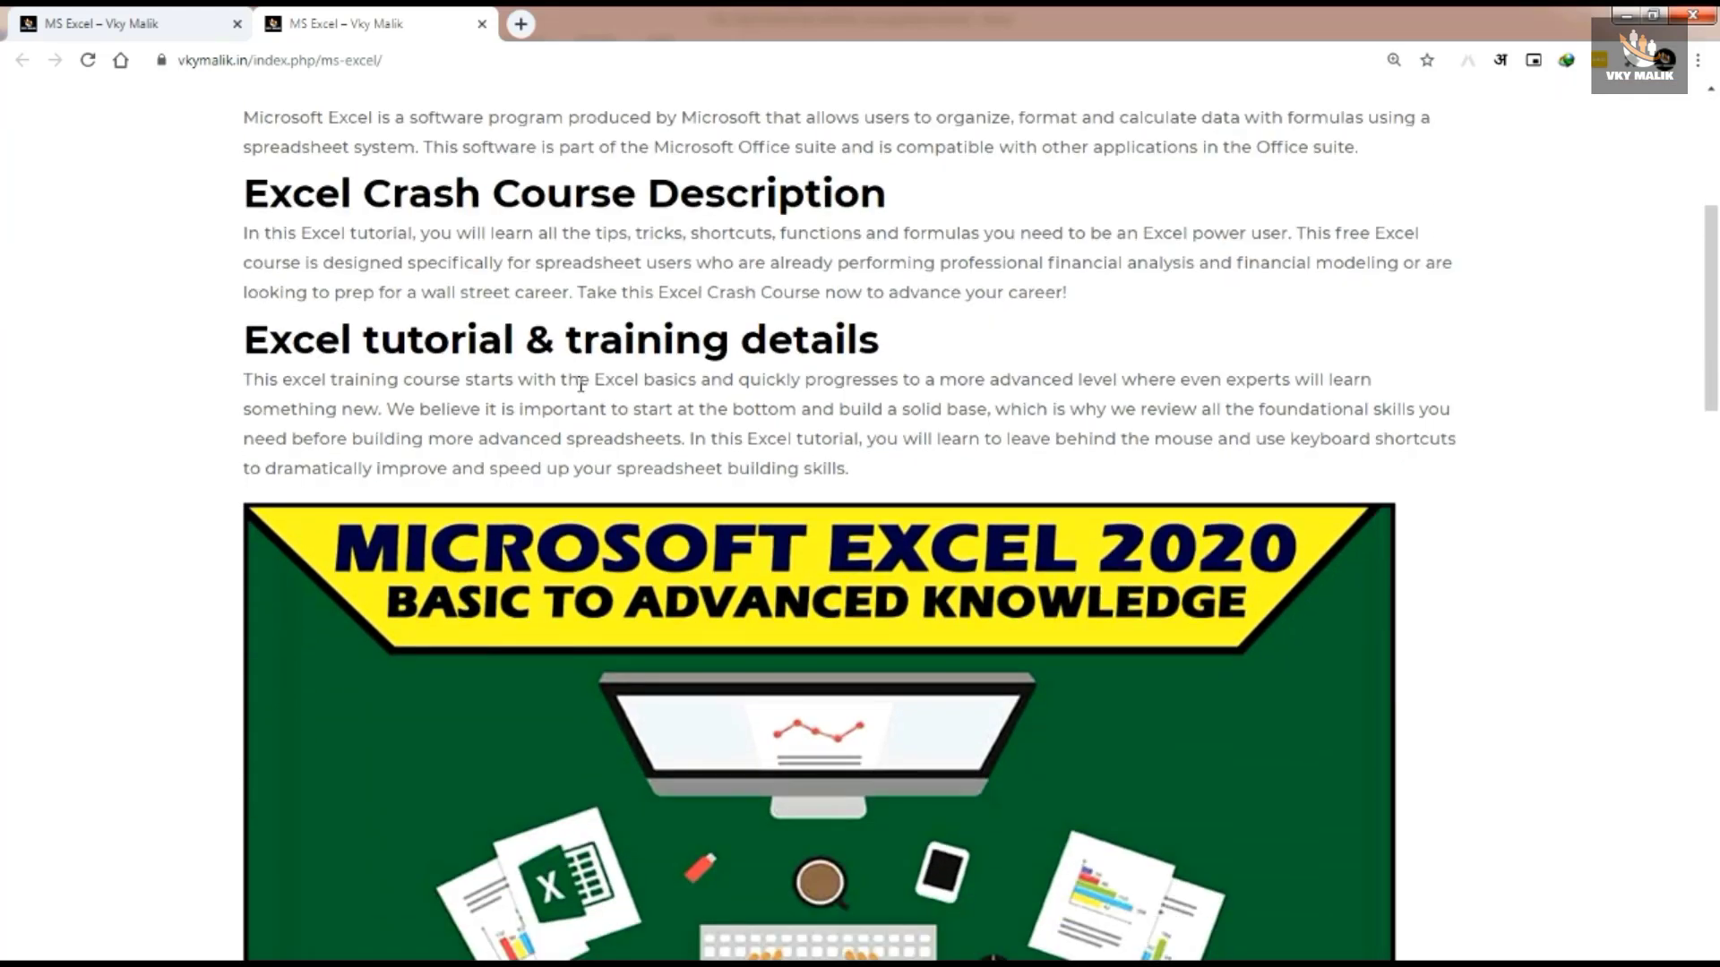
scroll(581, 384, down, 4)
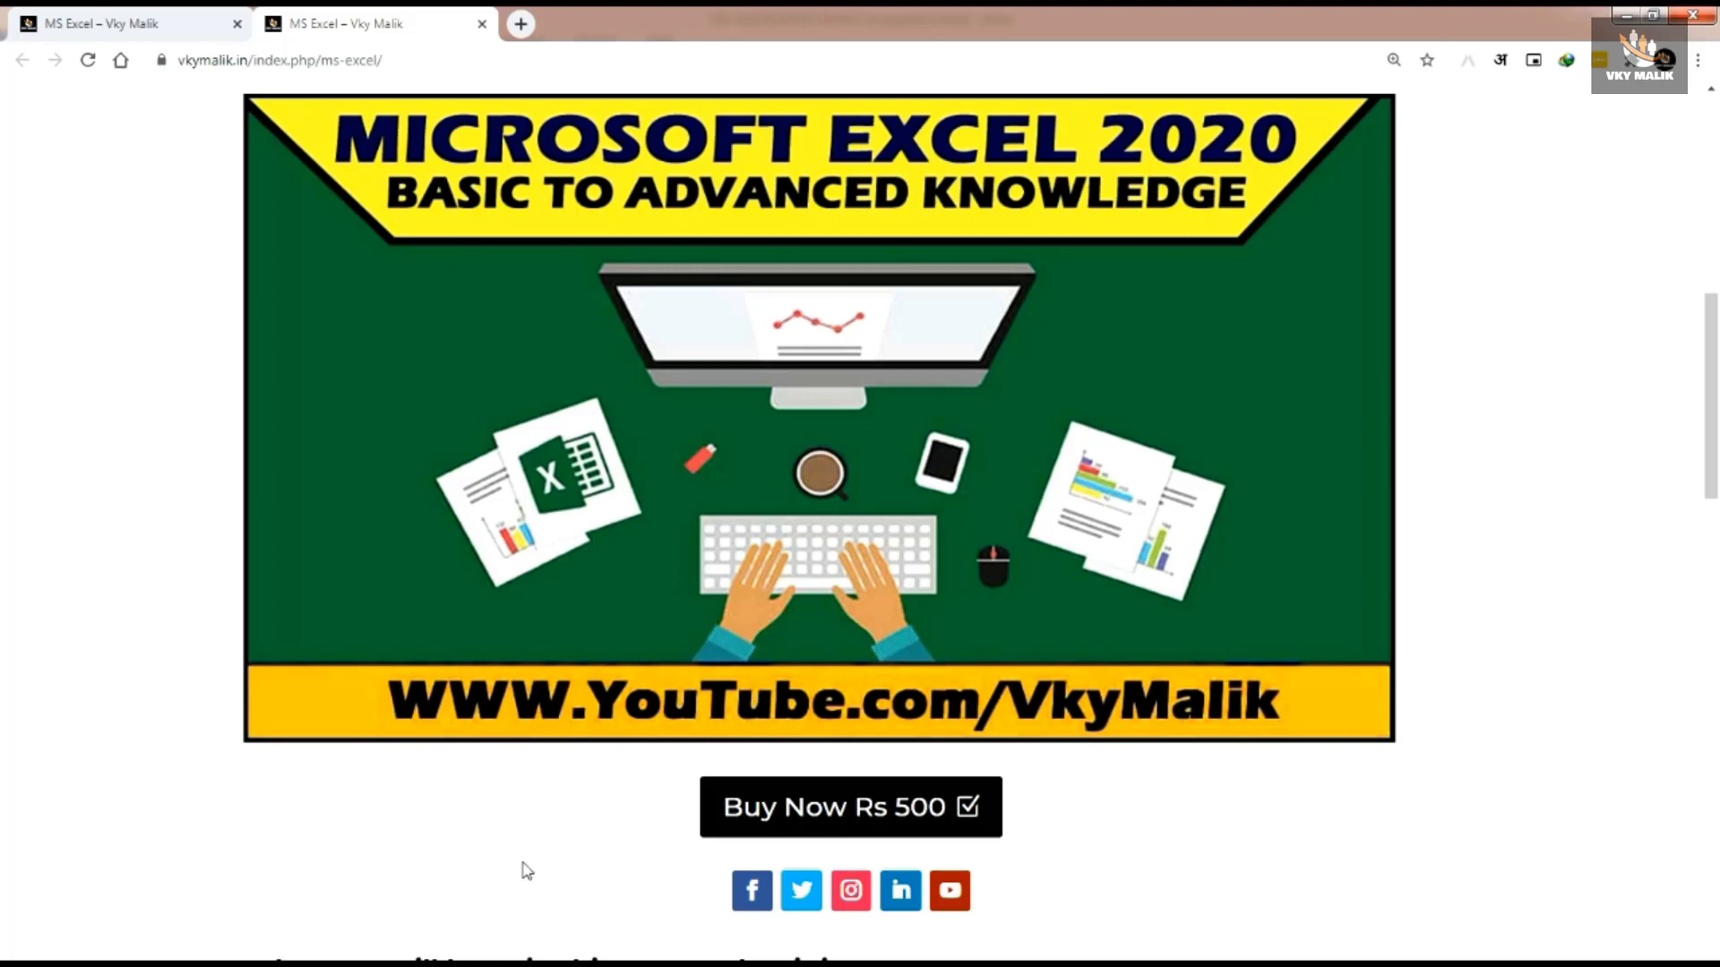
scroll(525, 869, down, 8)
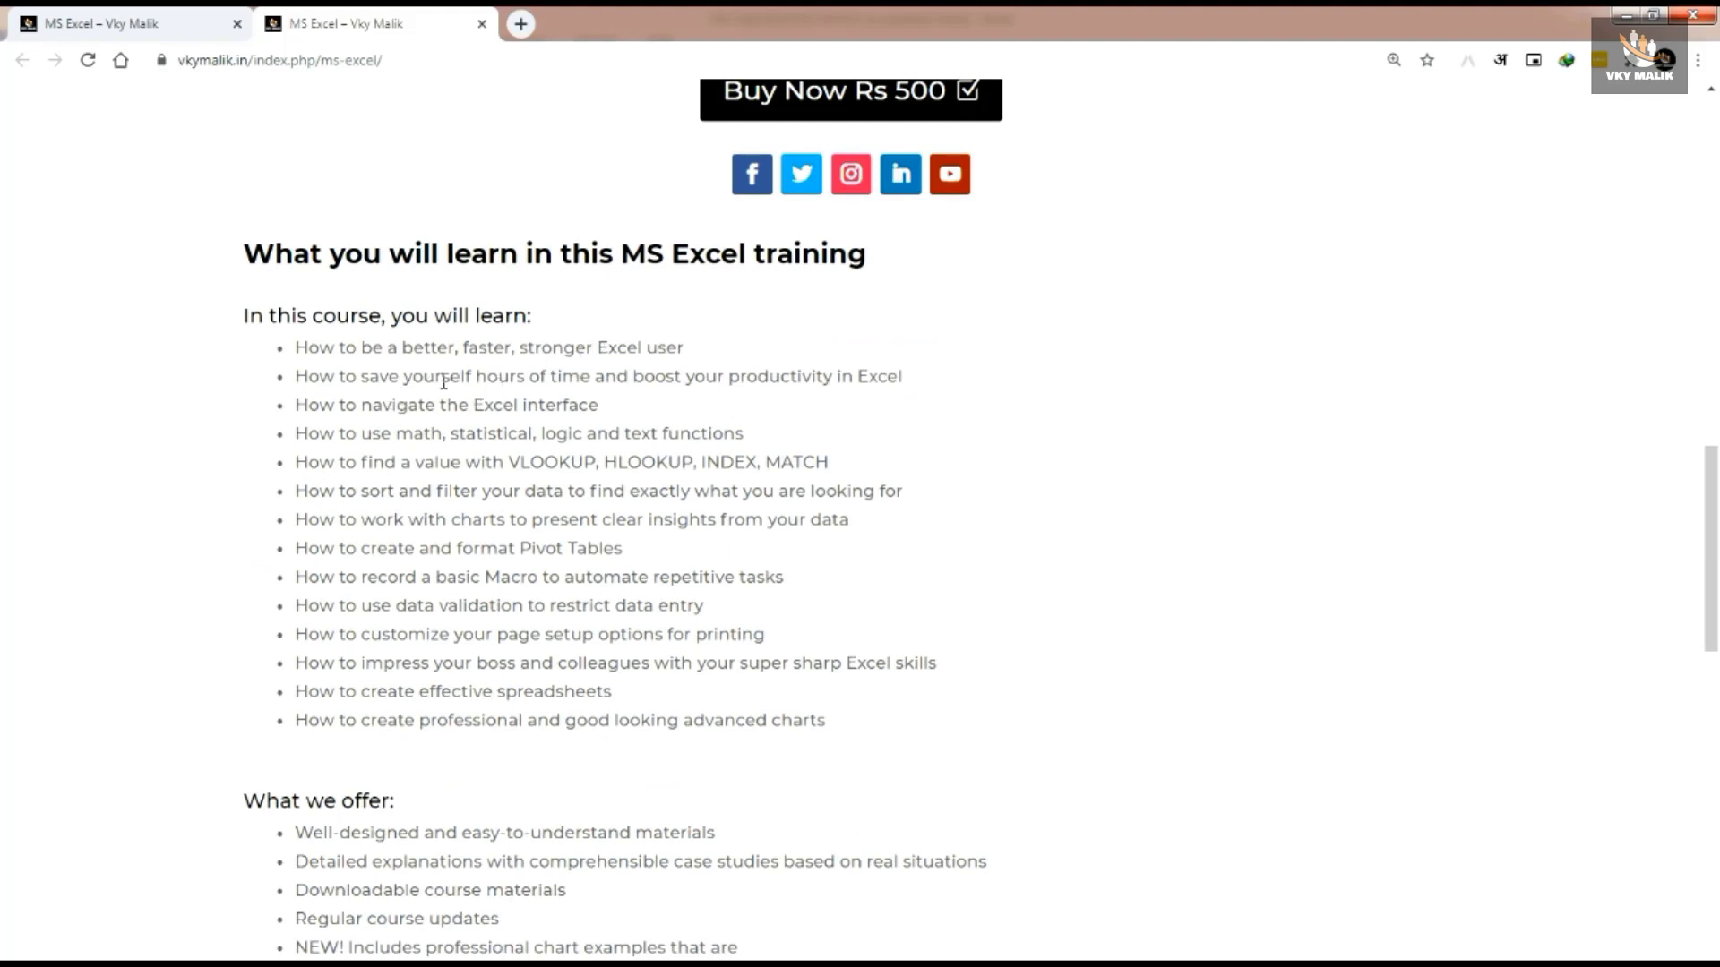
drag(169, 205, 205, 221)
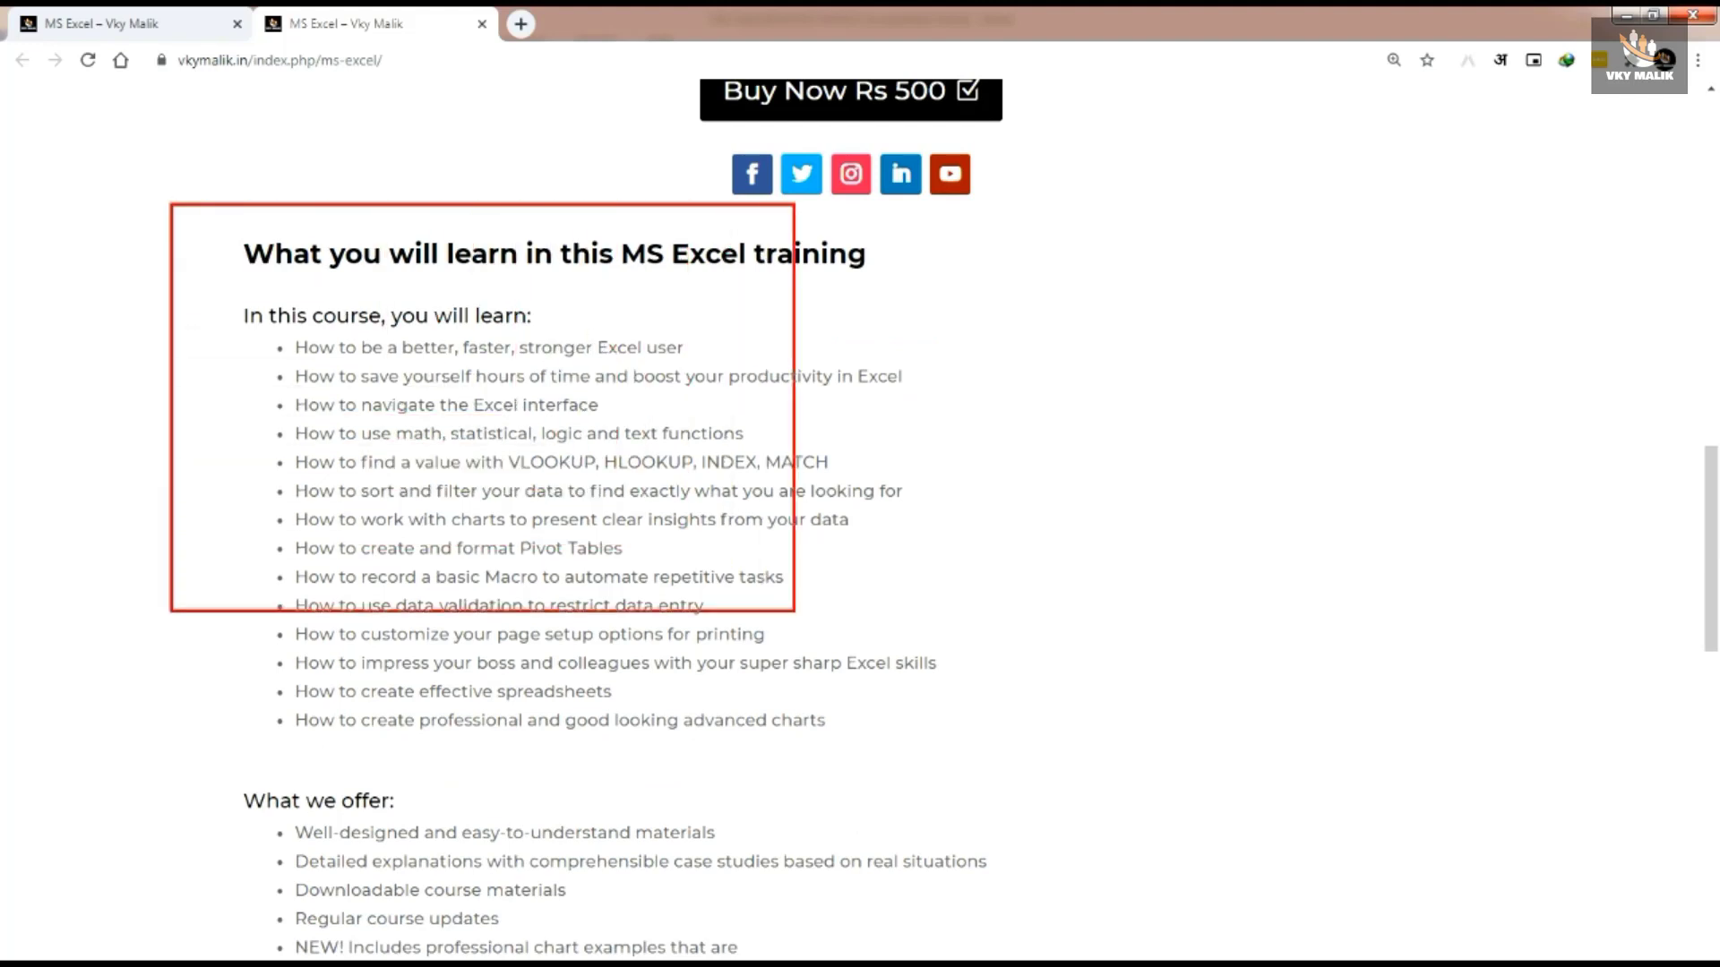
drag(1023, 748, 1036, 755)
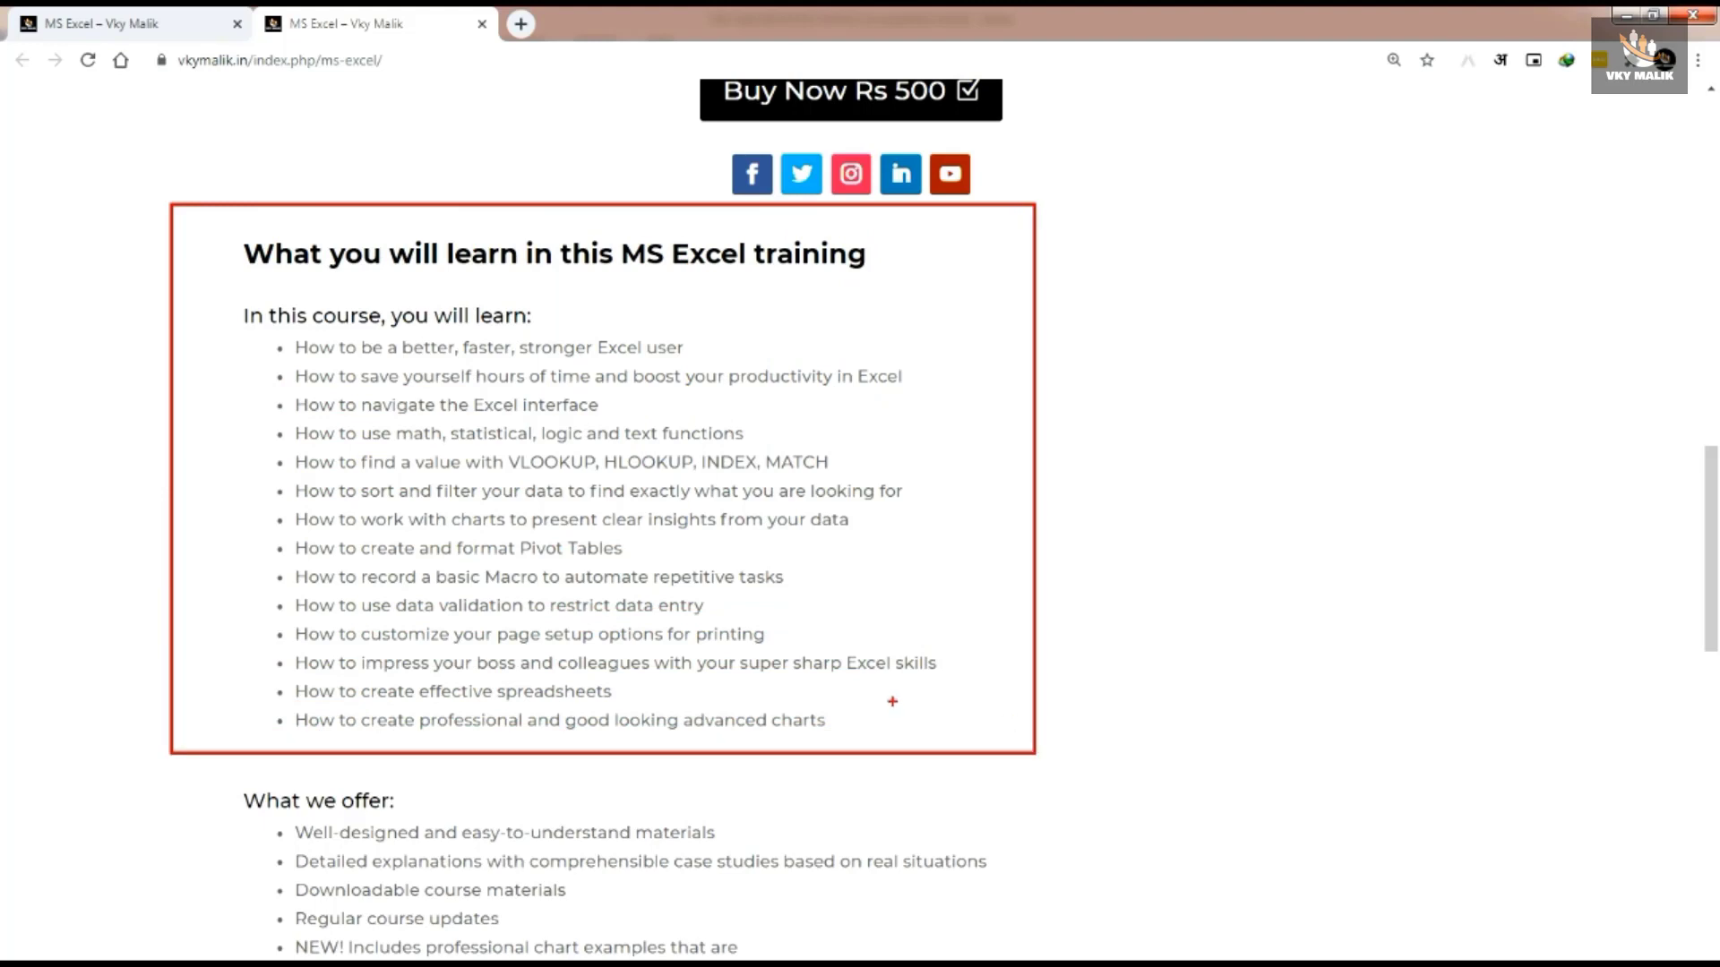
scroll(161, 218, down, 6)
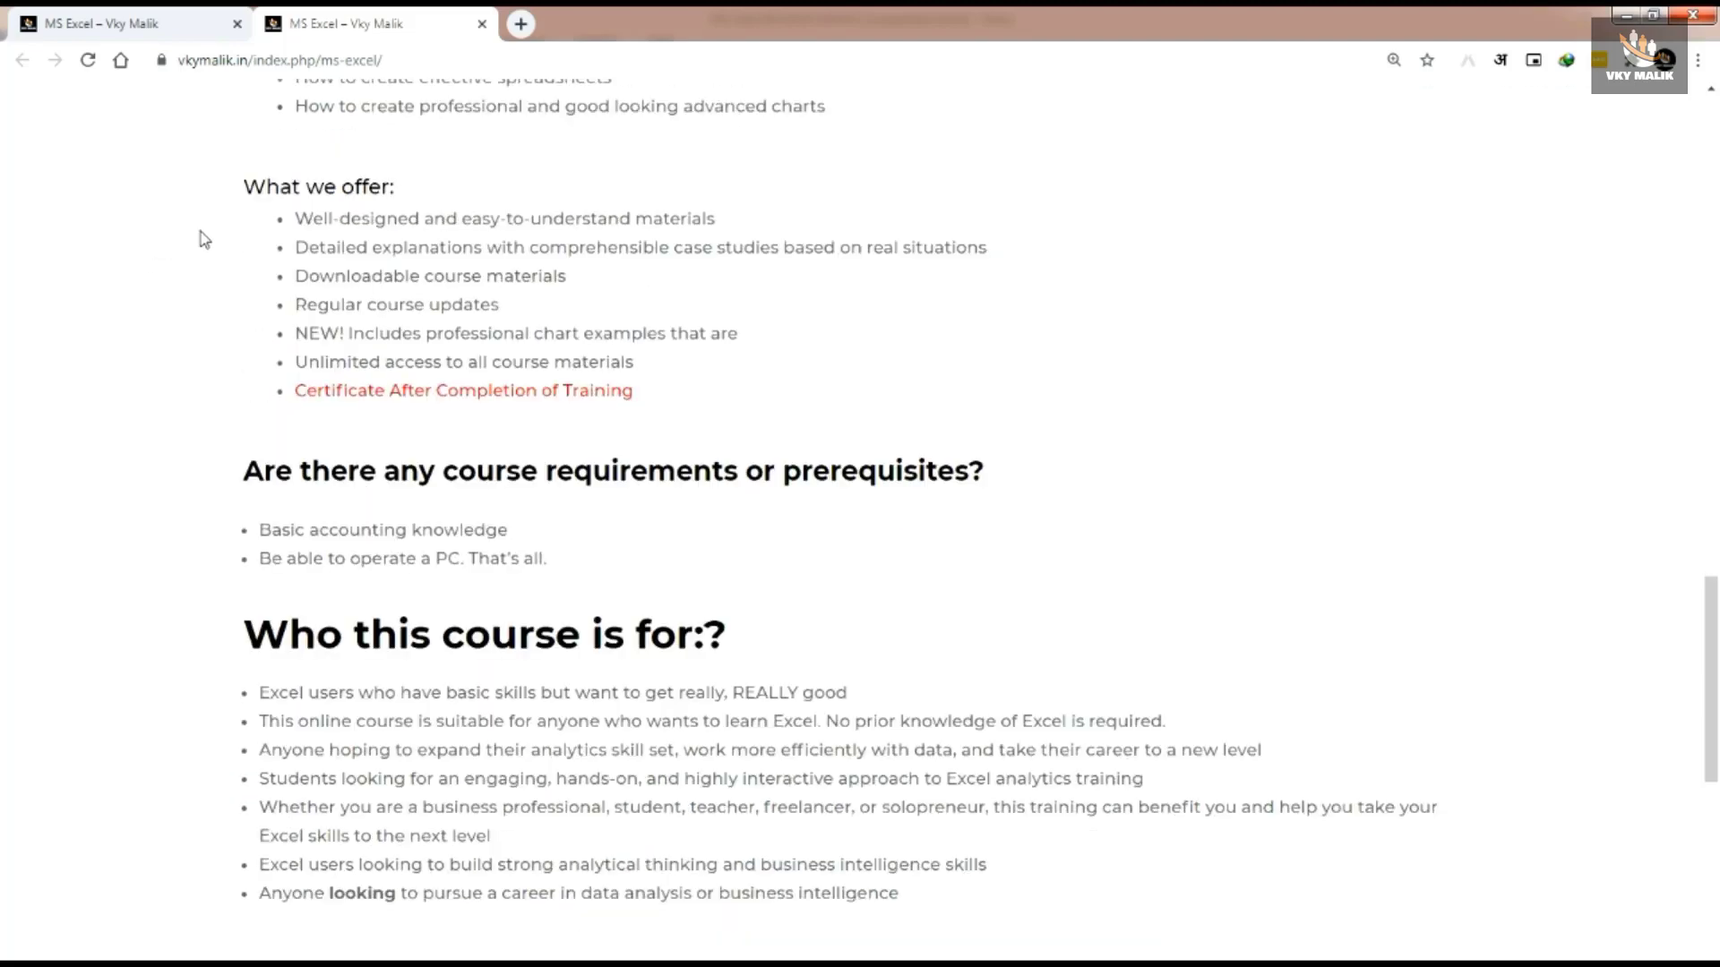
mouse_move(175, 143)
mouse_down()
mouse_move(401, 254)
mouse_move(1074, 431)
mouse_up()
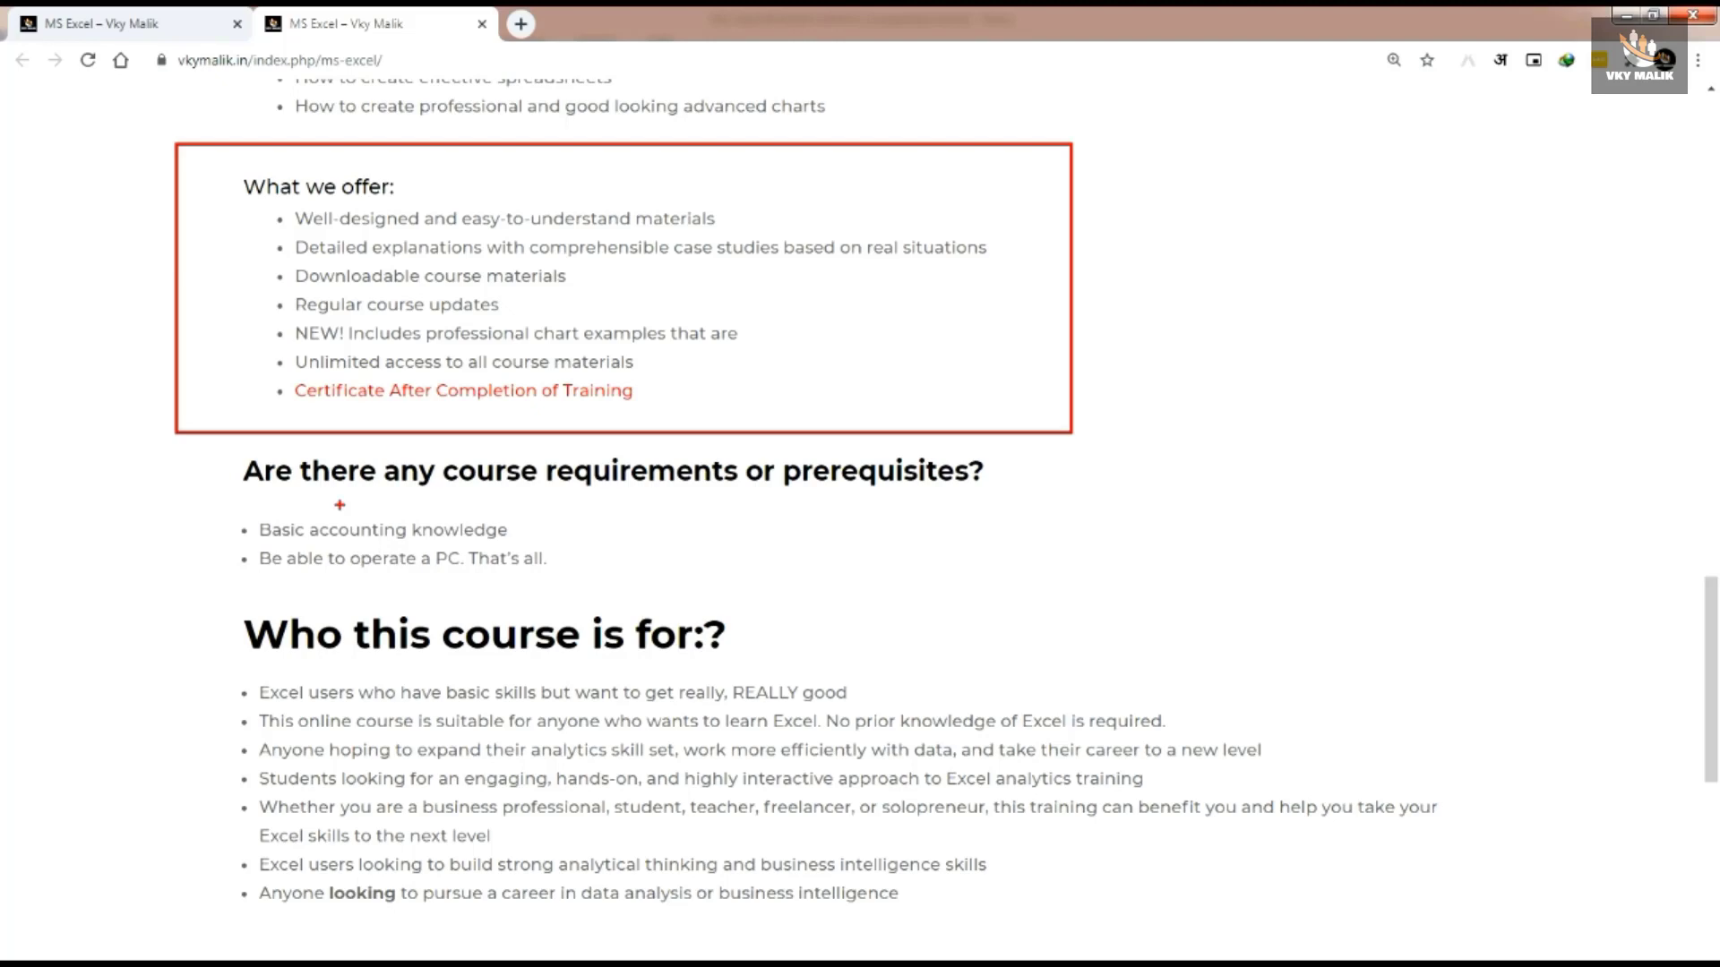
key(Escape)
scroll(381, 509, down, 3)
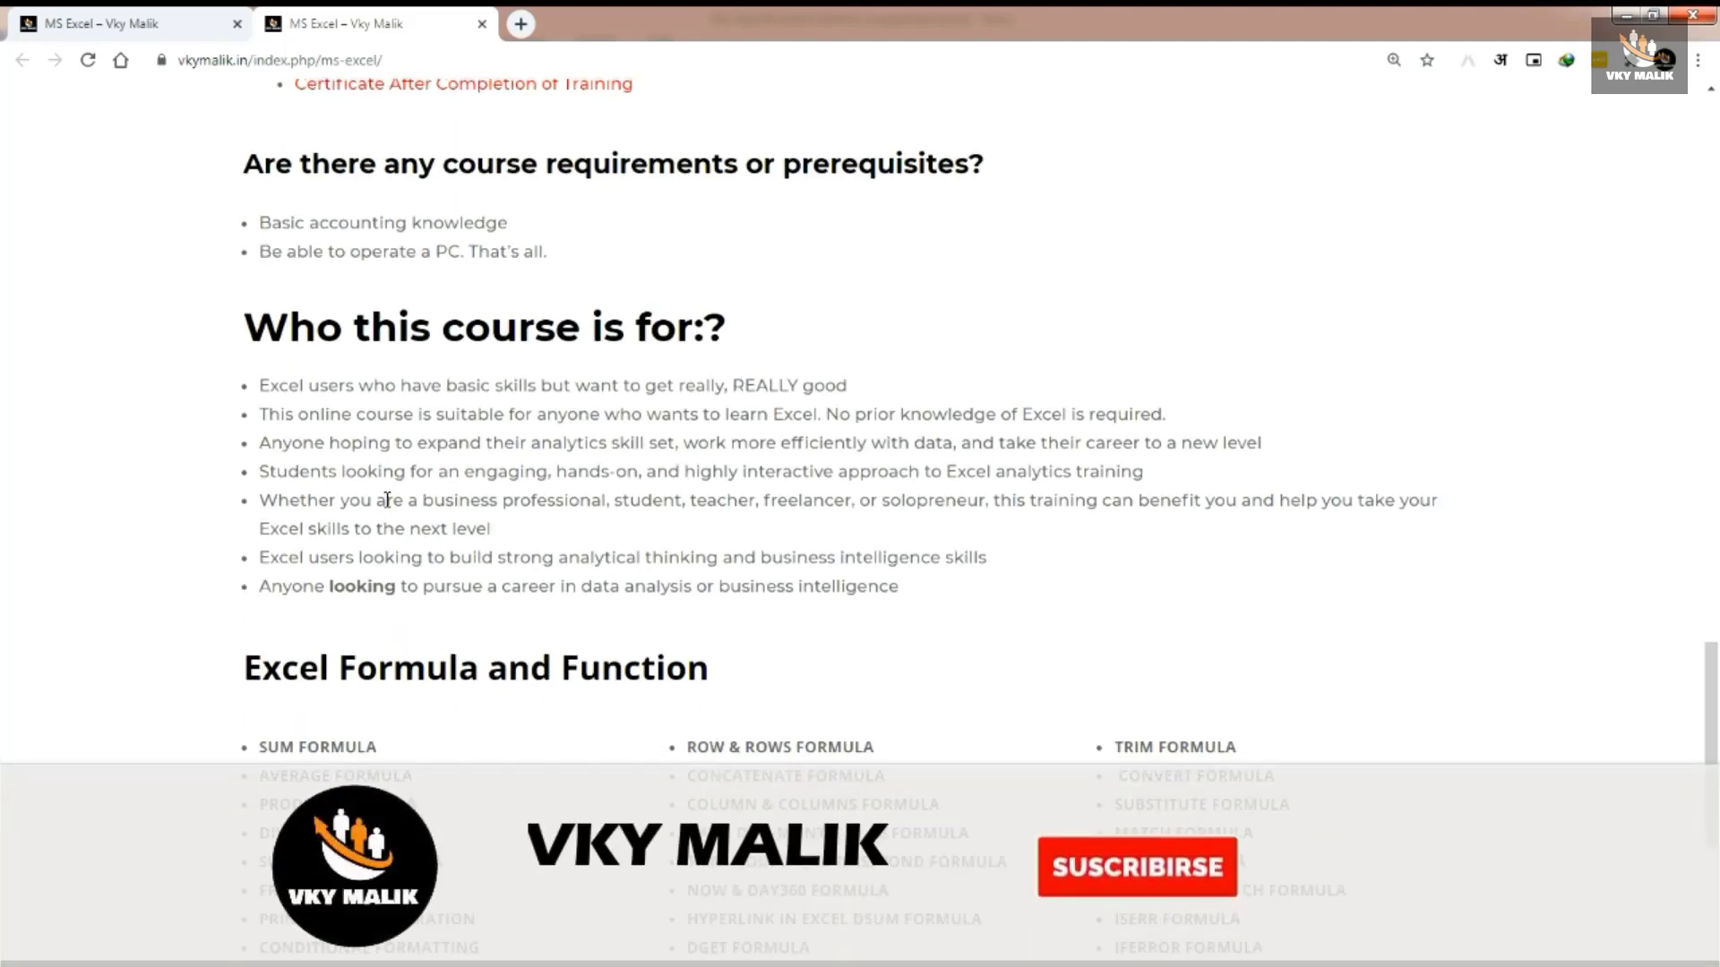
scroll(385, 502, down, 1)
mouse_move(169, 180)
mouse_down()
mouse_move(1003, 430)
mouse_move(1545, 543)
mouse_up()
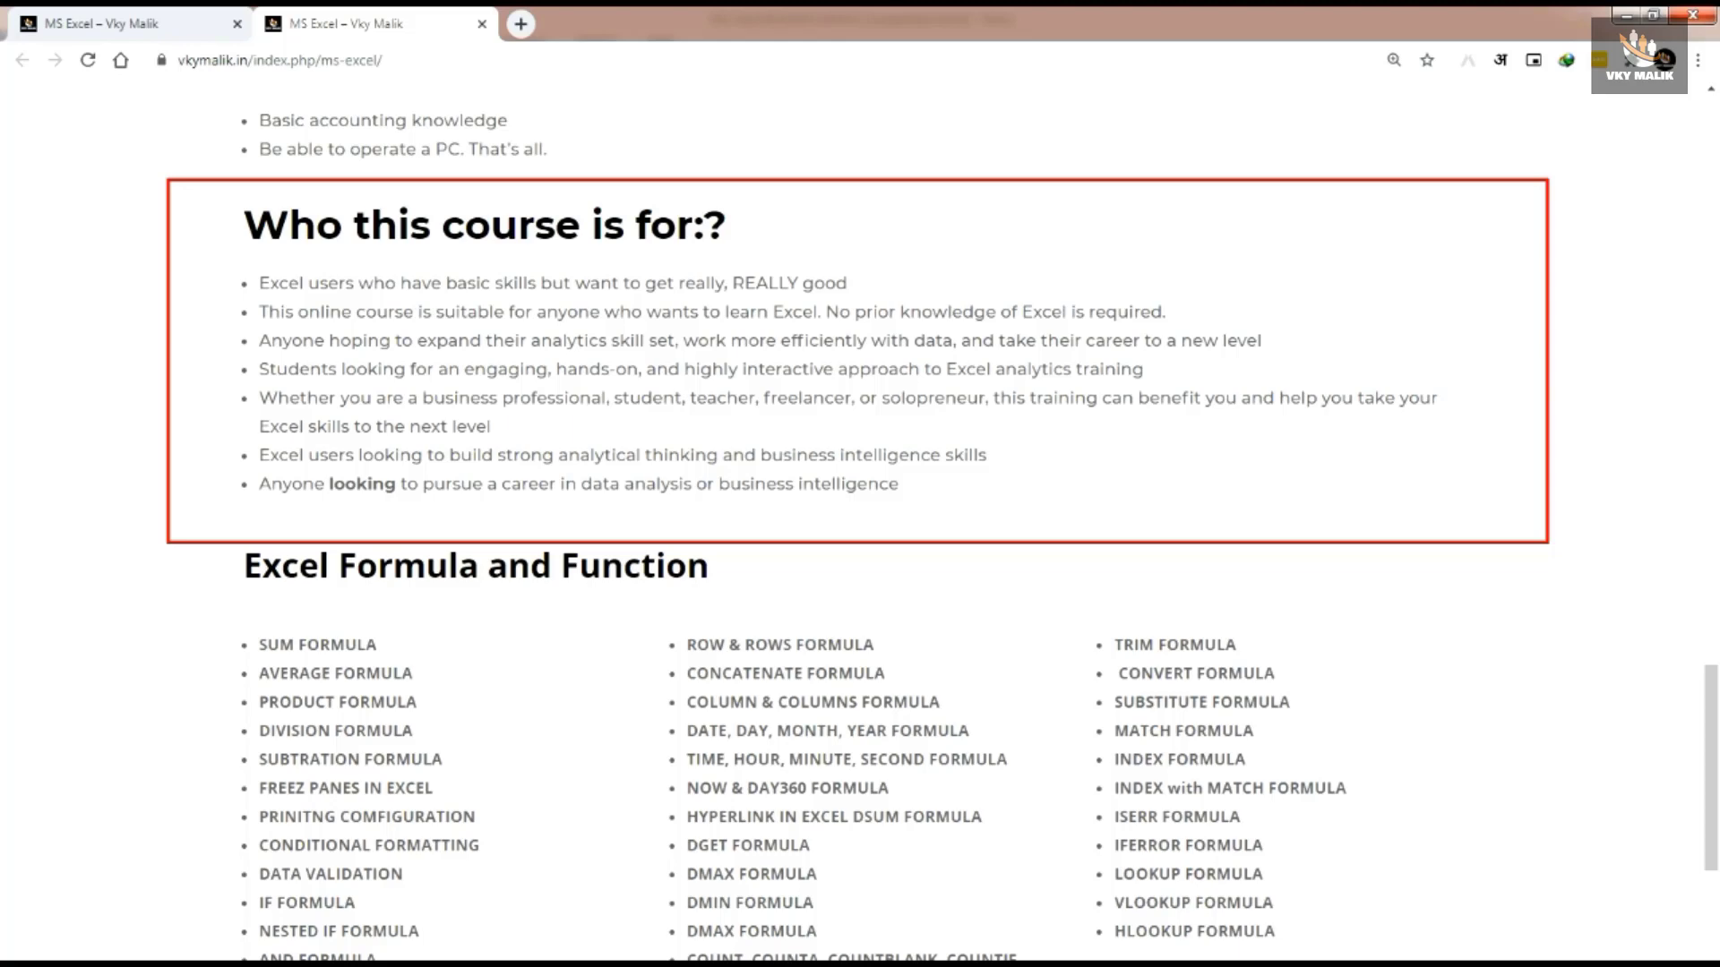
key(Escape)
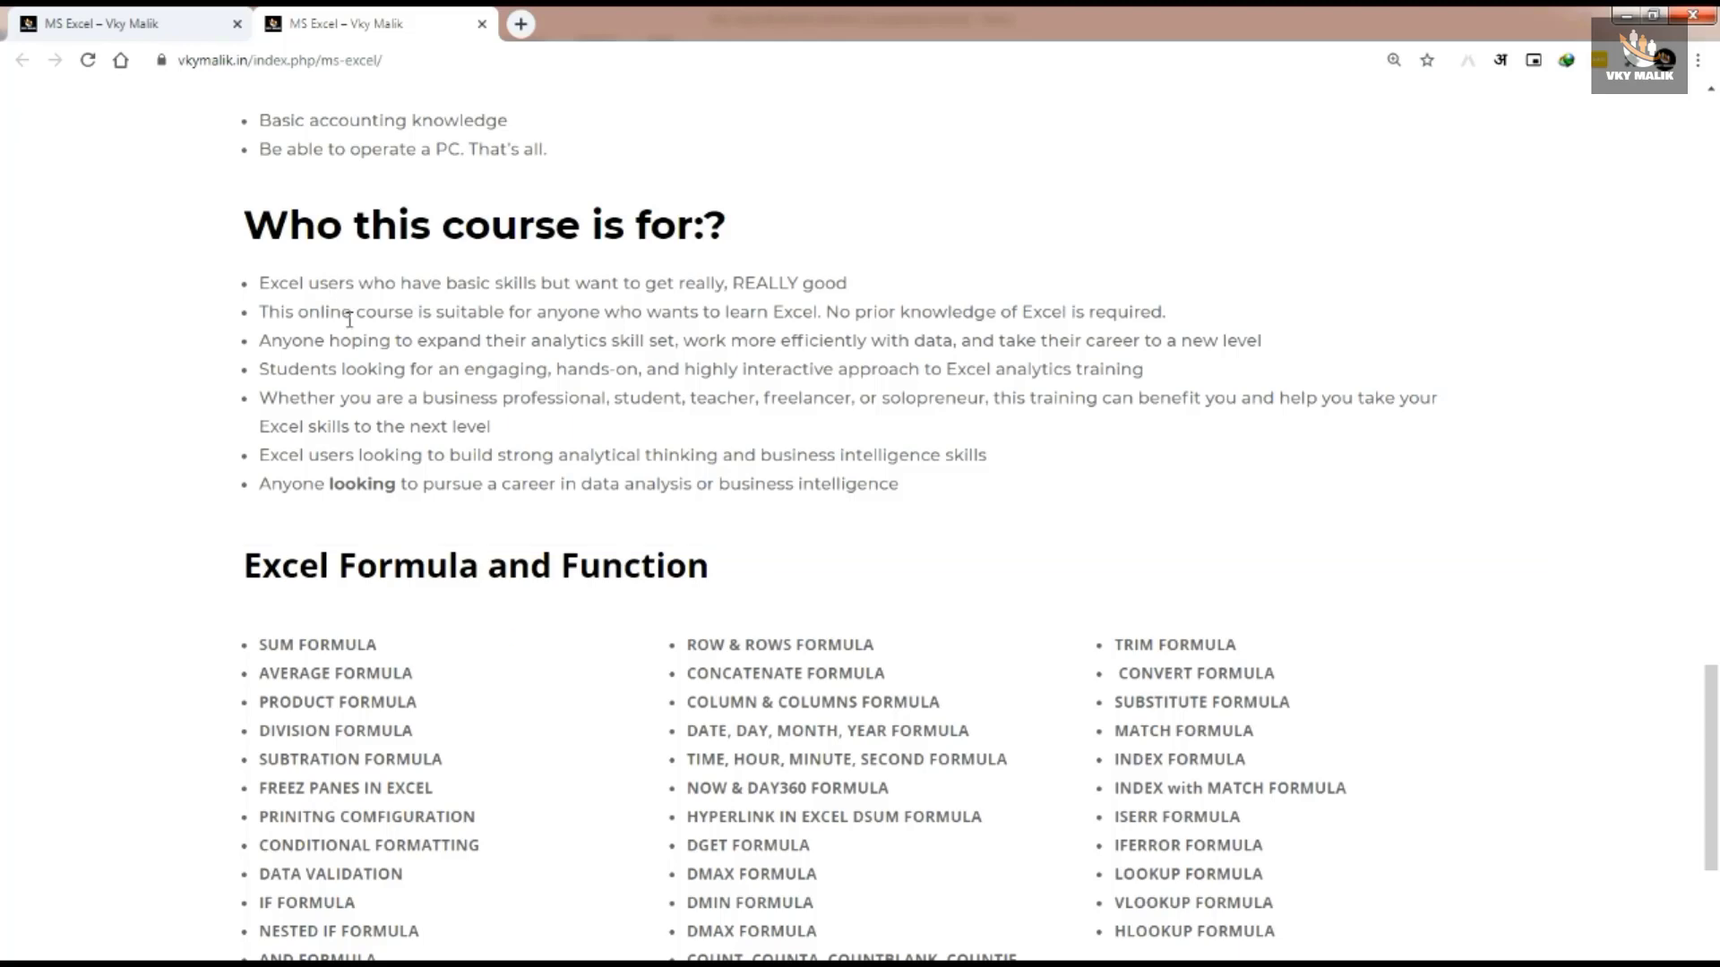